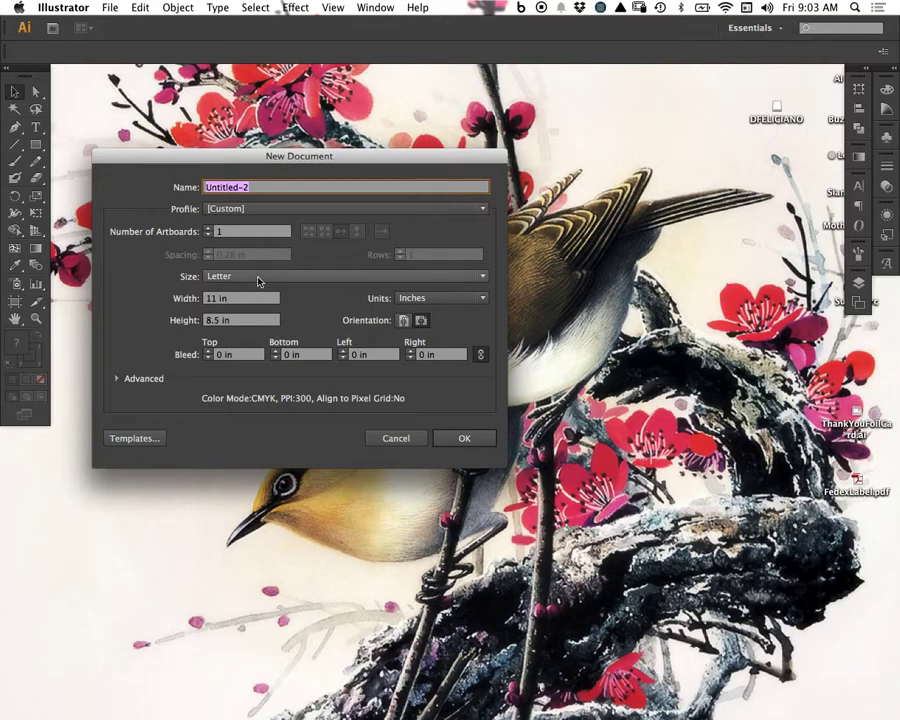
- Create a new one-artboard Letter document in landscape orientation, 11 by 8.5 in, with CMYK color and 300 ppi raster effects
click(428, 300)
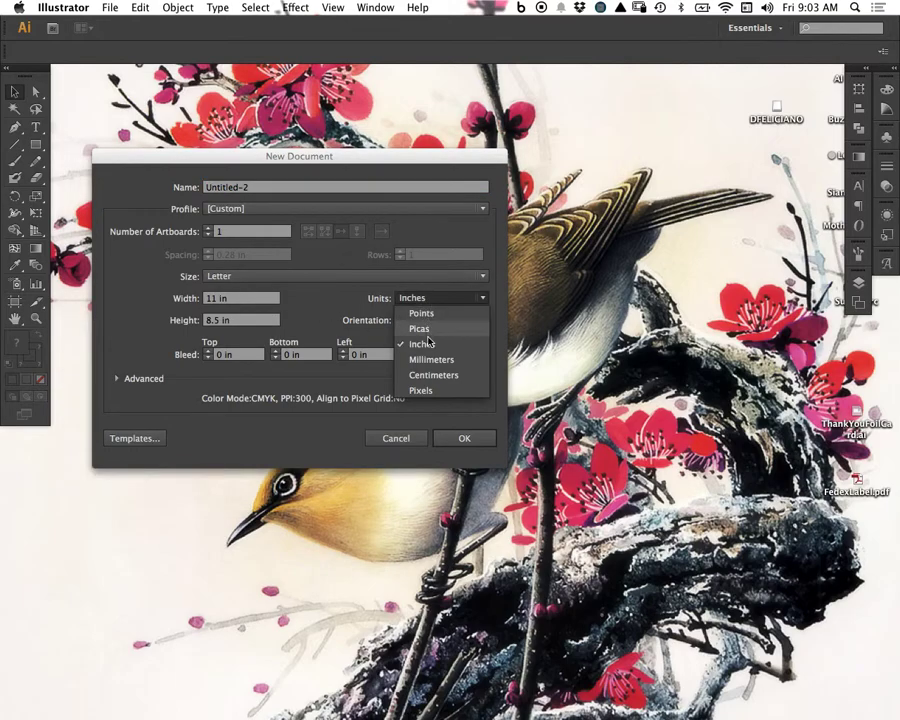
click(348, 312)
click(228, 276)
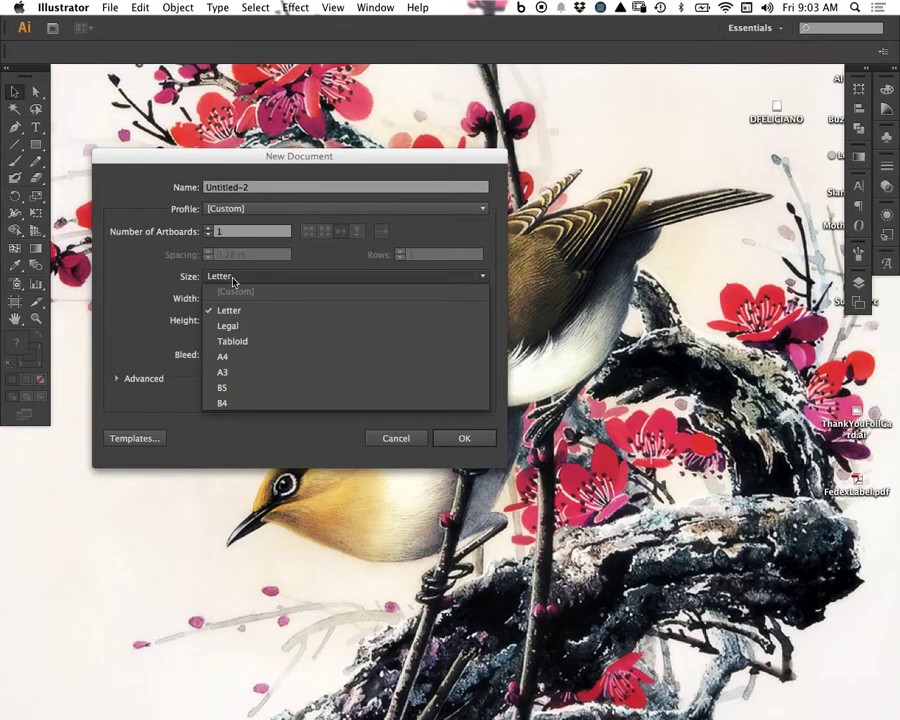
click(163, 309)
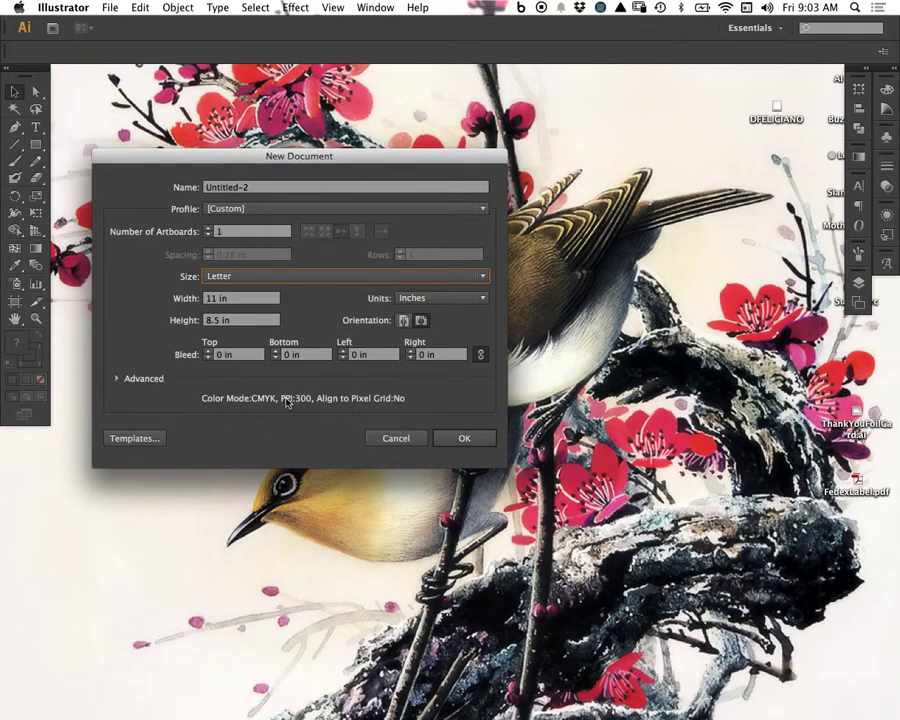
click(116, 378)
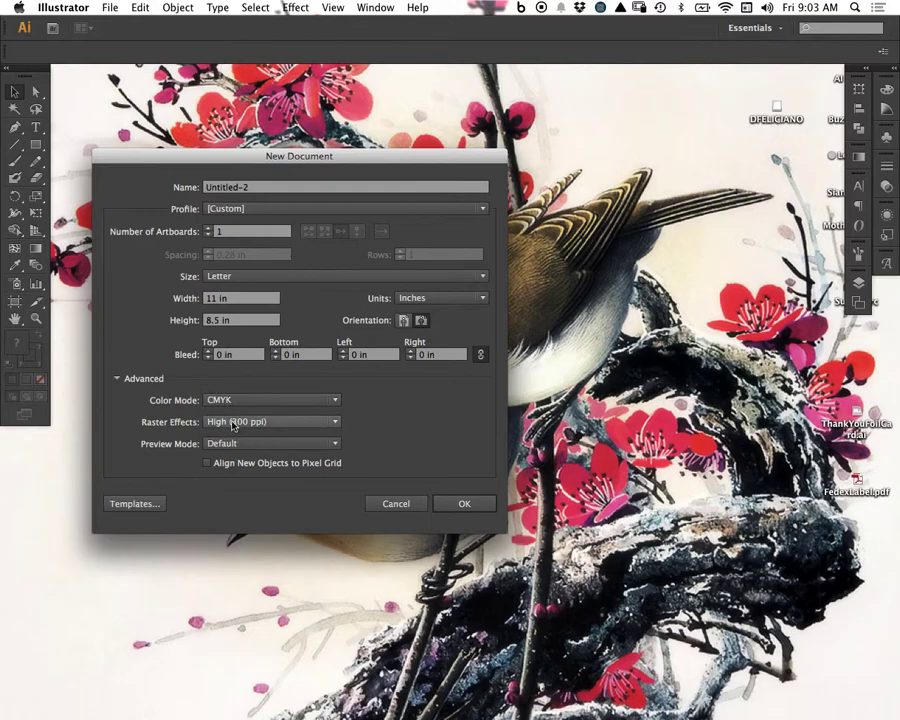
click(118, 377)
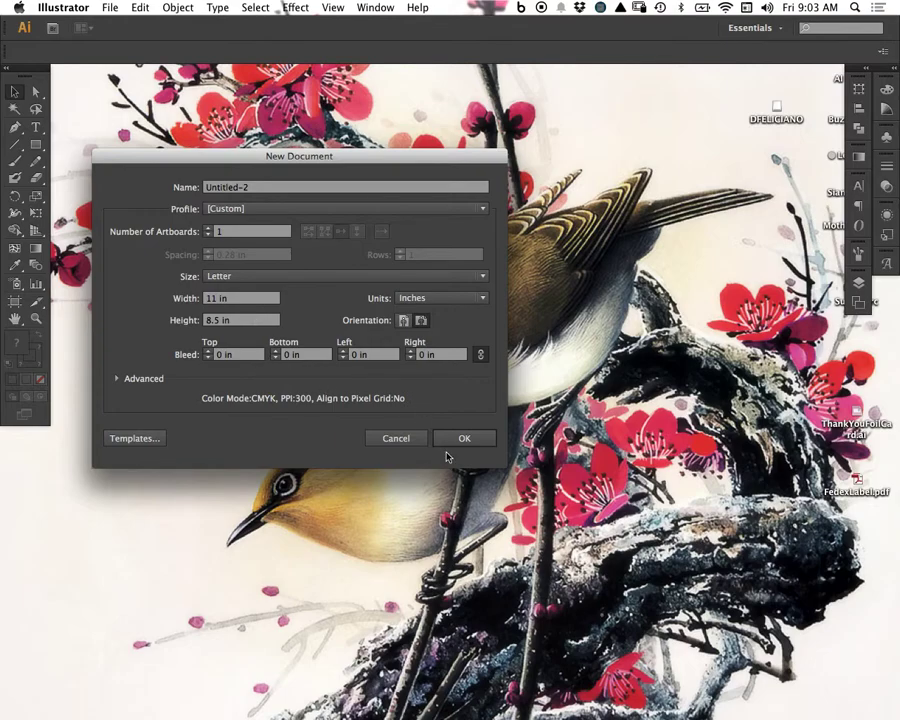
click(460, 440)
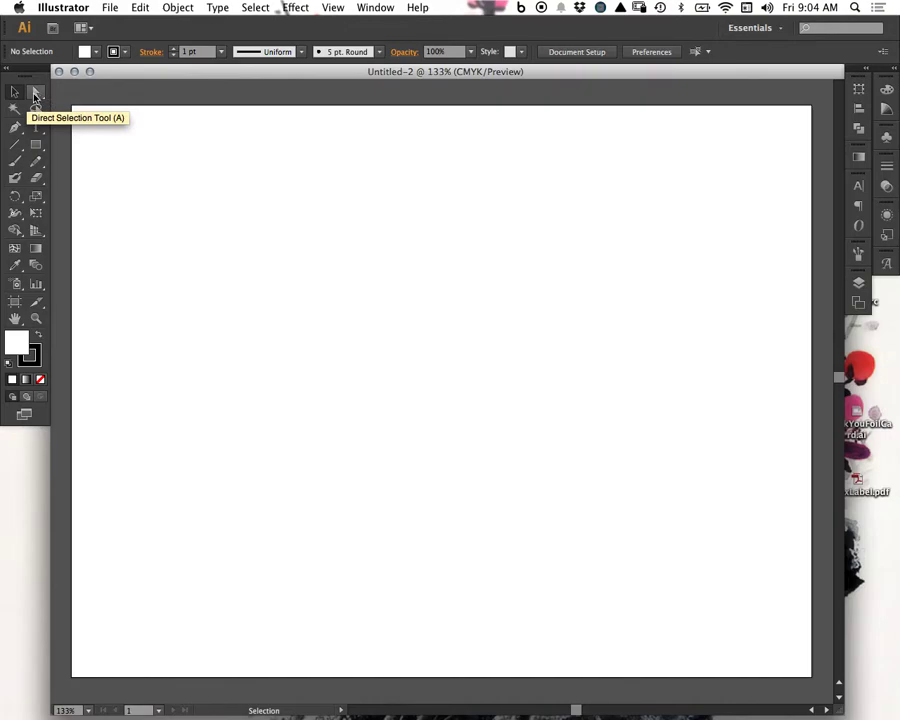
- Draw a roughly square rectangle in the artboard's left half and swap its fill and stroke so it is filled black
click(37, 147)
drag(217, 269, 368, 414)
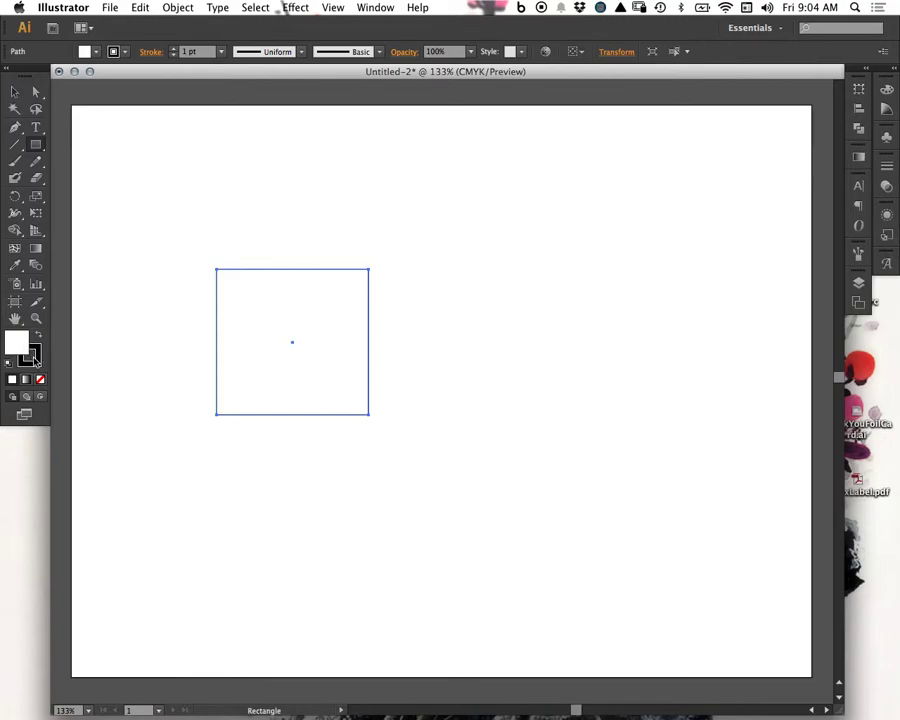
click(38, 337)
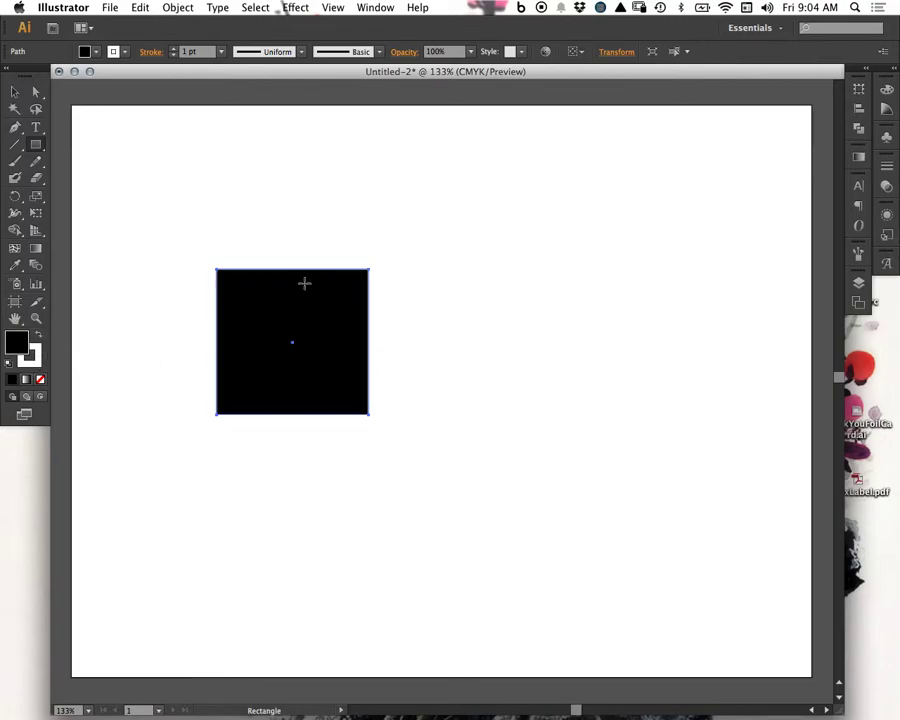
- Move the black square's four corner anchor points individually to reshape it into an angular arrowhead with an inward notch
click(14, 91)
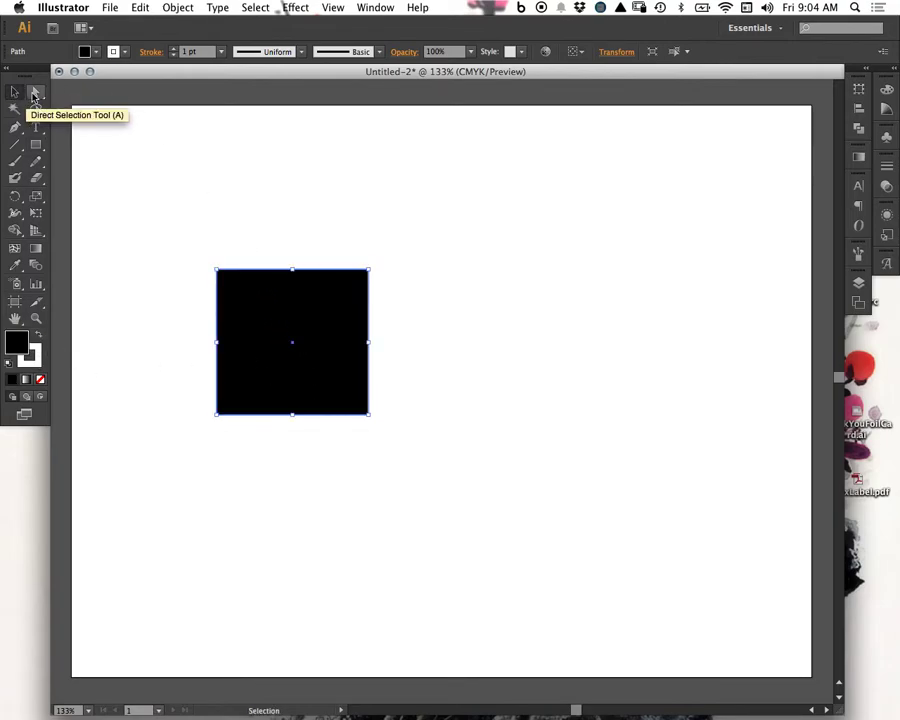
click(35, 93)
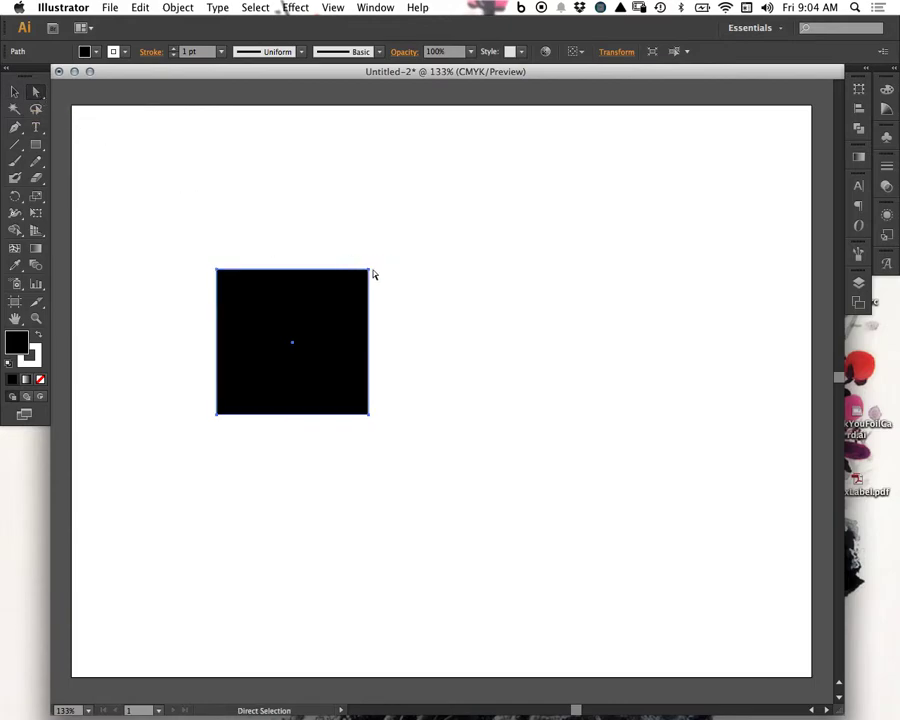
drag(370, 270, 479, 332)
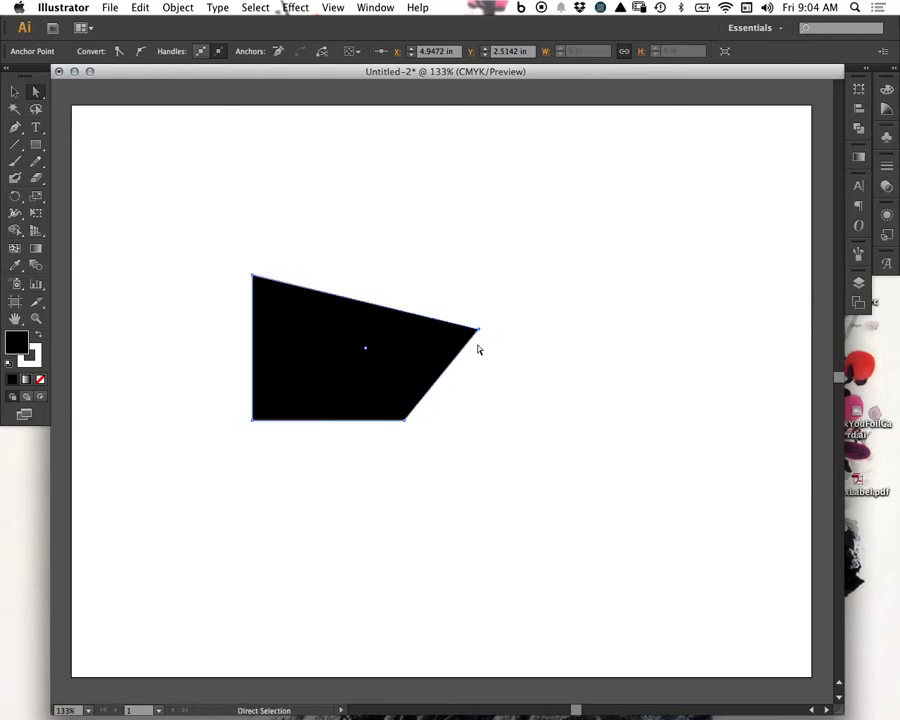
click(254, 221)
click(258, 285)
drag(254, 278, 248, 183)
drag(253, 421, 275, 490)
drag(406, 422, 319, 283)
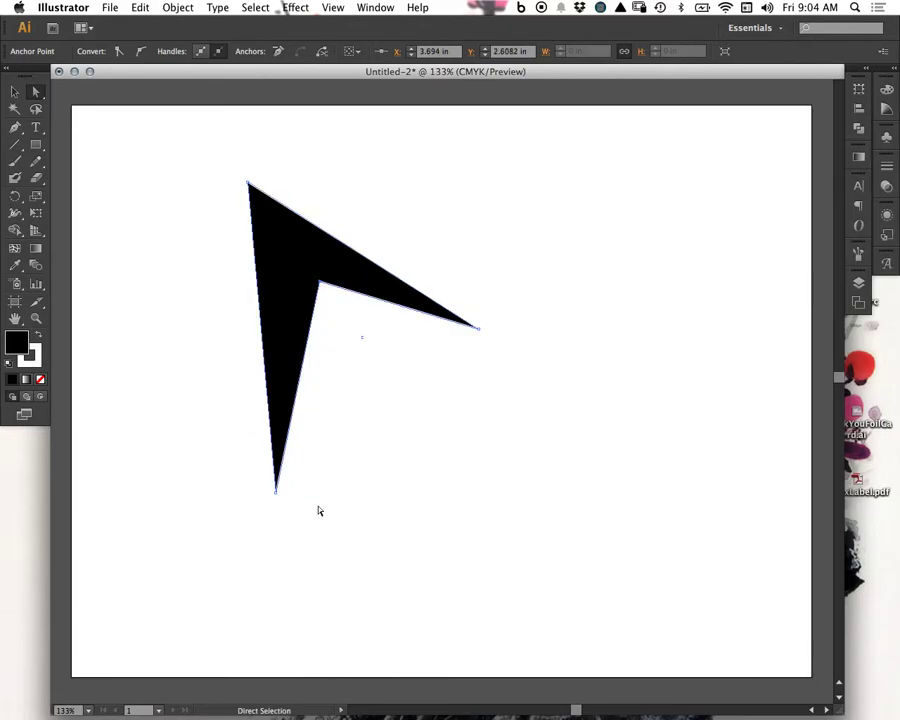
- Scale the black arrowhead down to under half its size and duplicate it into seven scattered copies
click(38, 93)
click(15, 92)
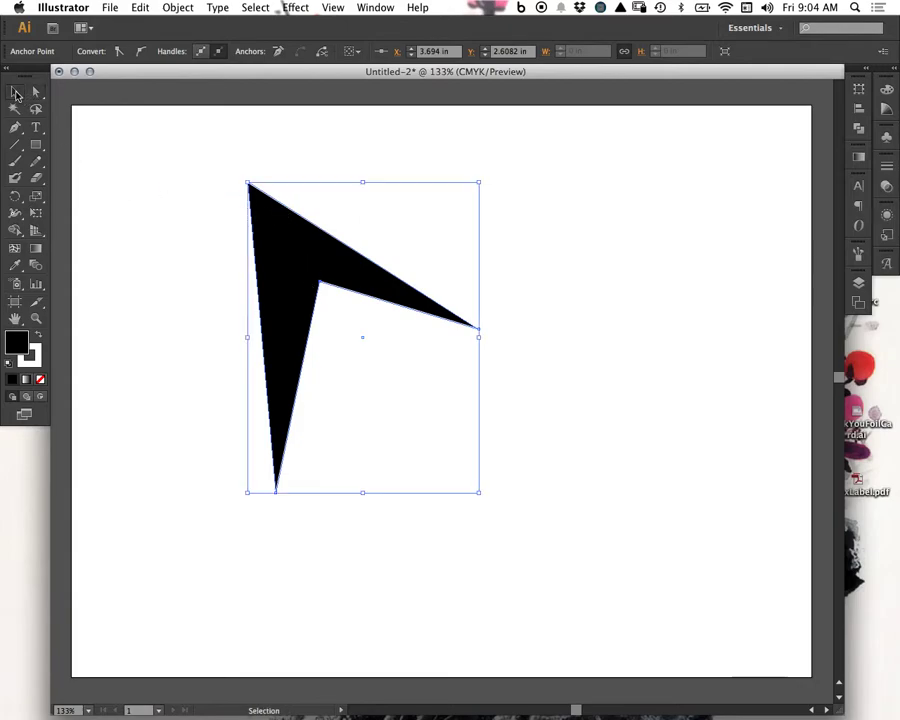
click(14, 111)
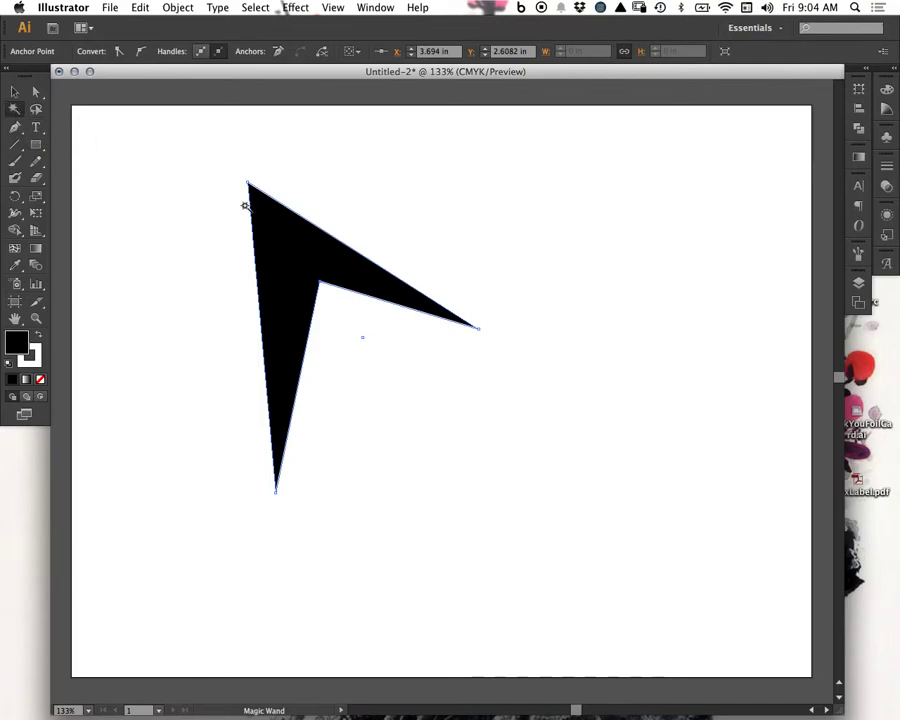
click(14, 91)
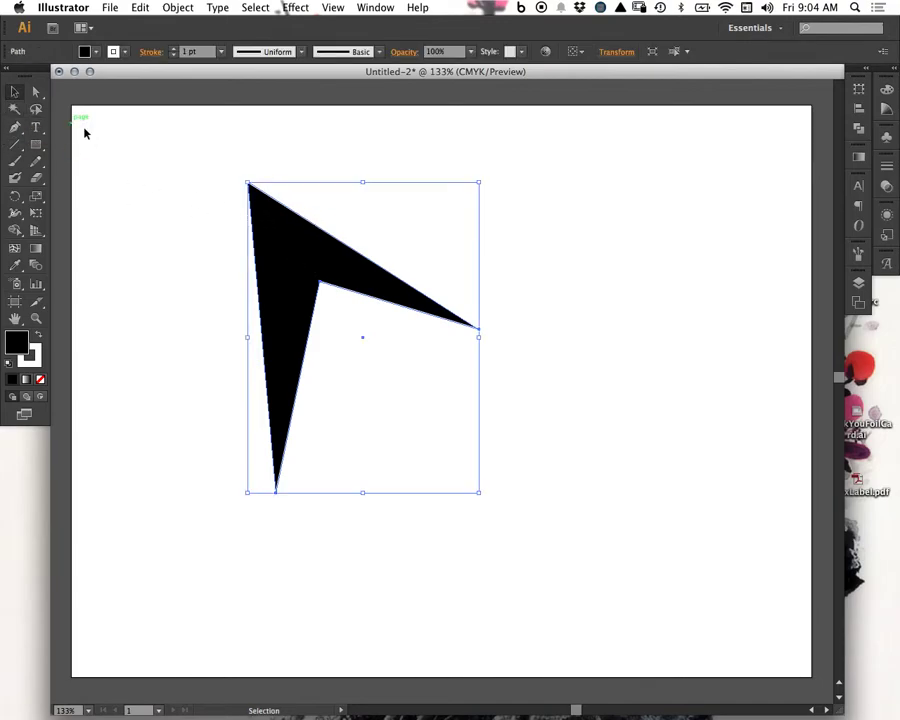
drag(248, 183, 350, 368)
drag(418, 400, 334, 197)
drag(208, 210, 462, 300)
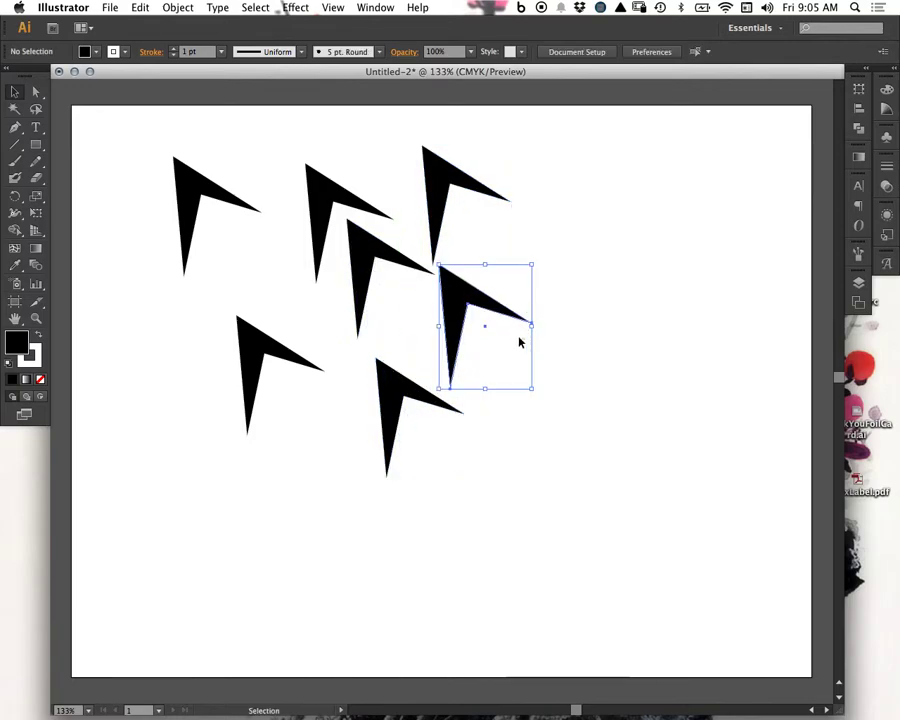
- Fill three of the arrowheads with a brownish-gray shade from the Color Guide and deselect them
shift+click(252, 343)
shift+click(327, 173)
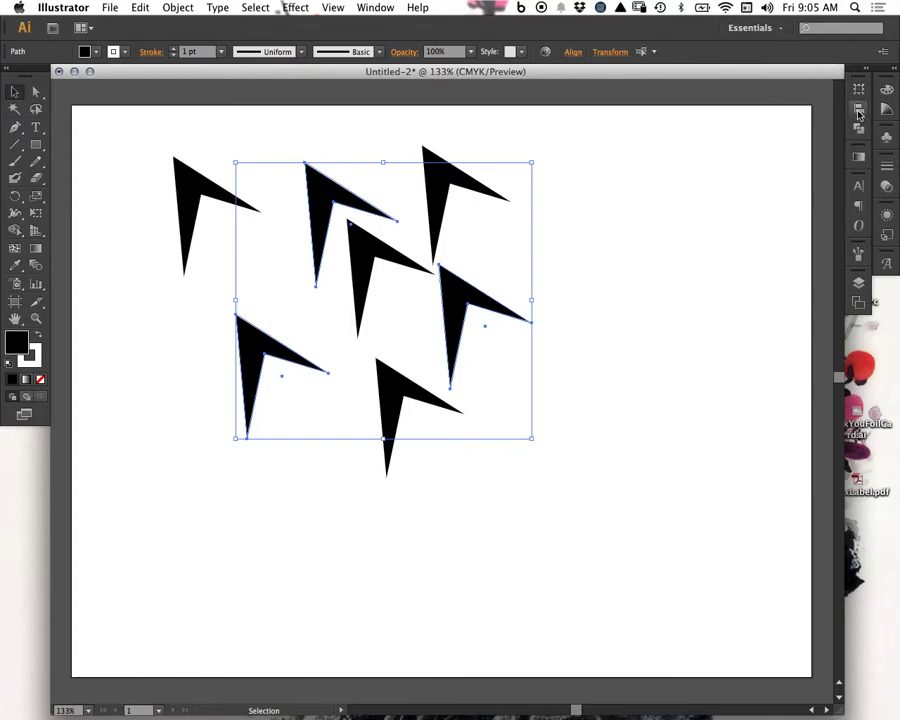
click(887, 89)
click(887, 109)
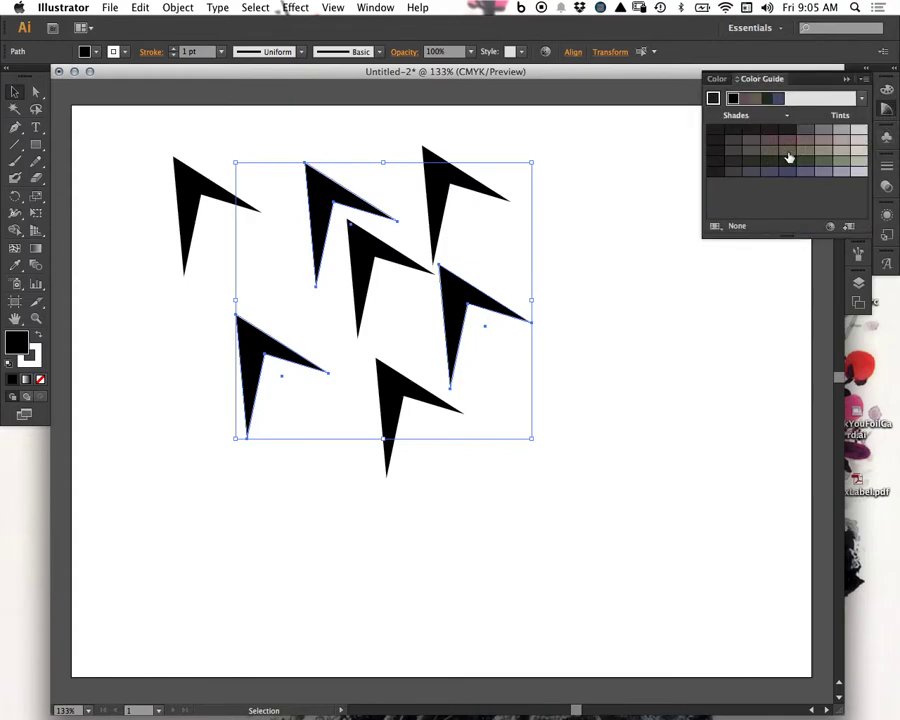
click(788, 152)
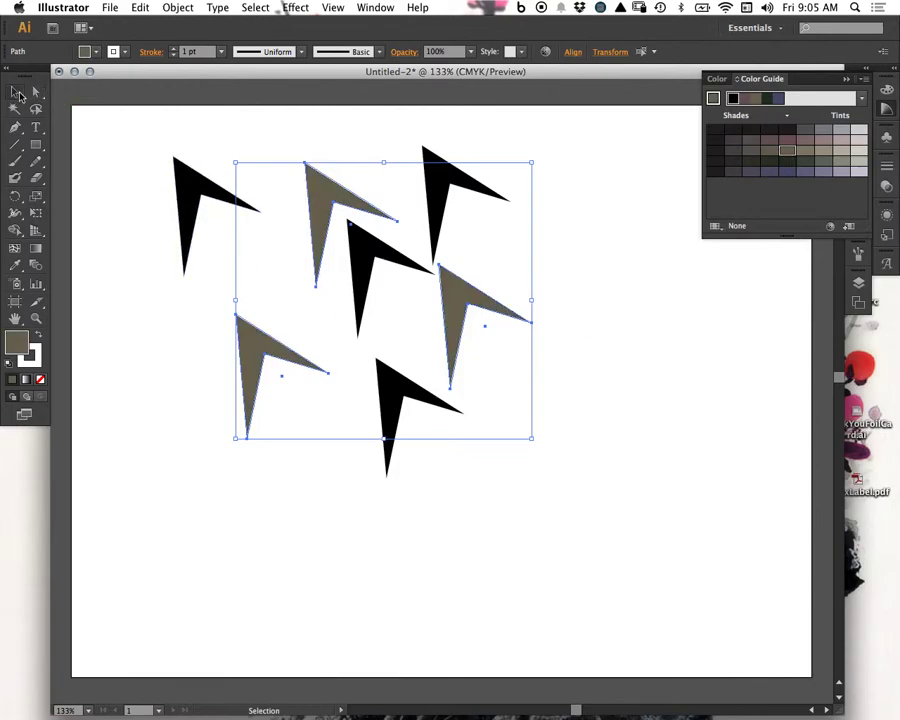
click(114, 174)
- Select all the brownish-gray arrowheads at once with the Magic Wand tool
click(15, 91)
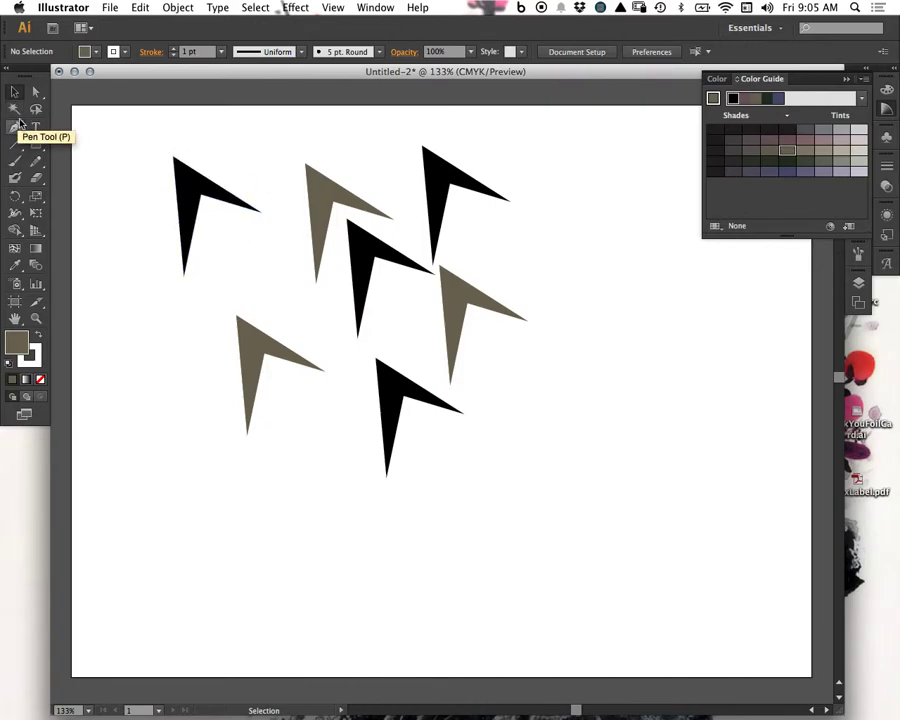
click(15, 110)
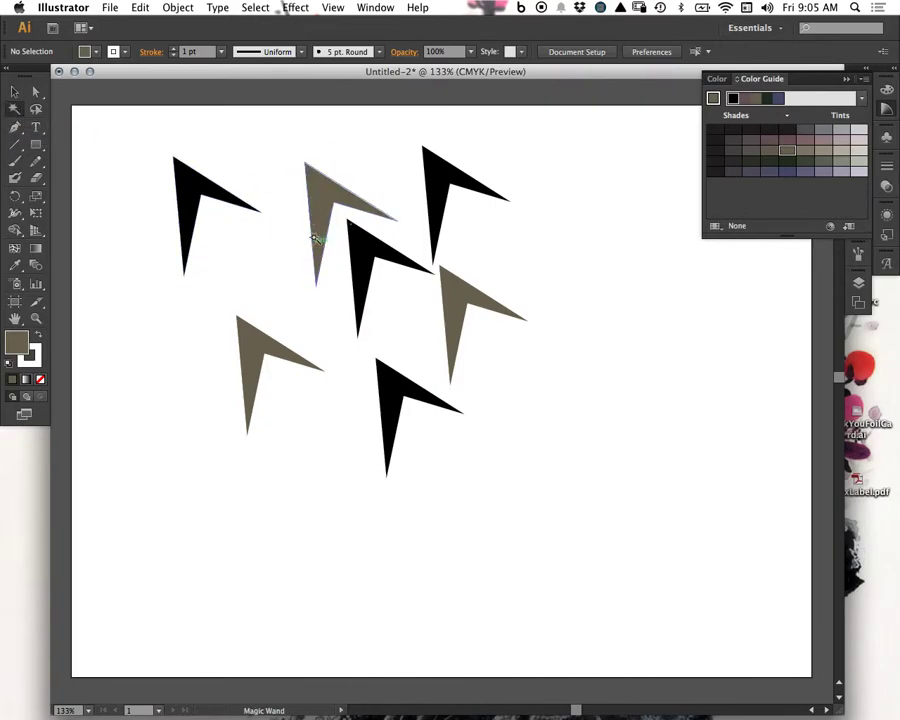
click(326, 197)
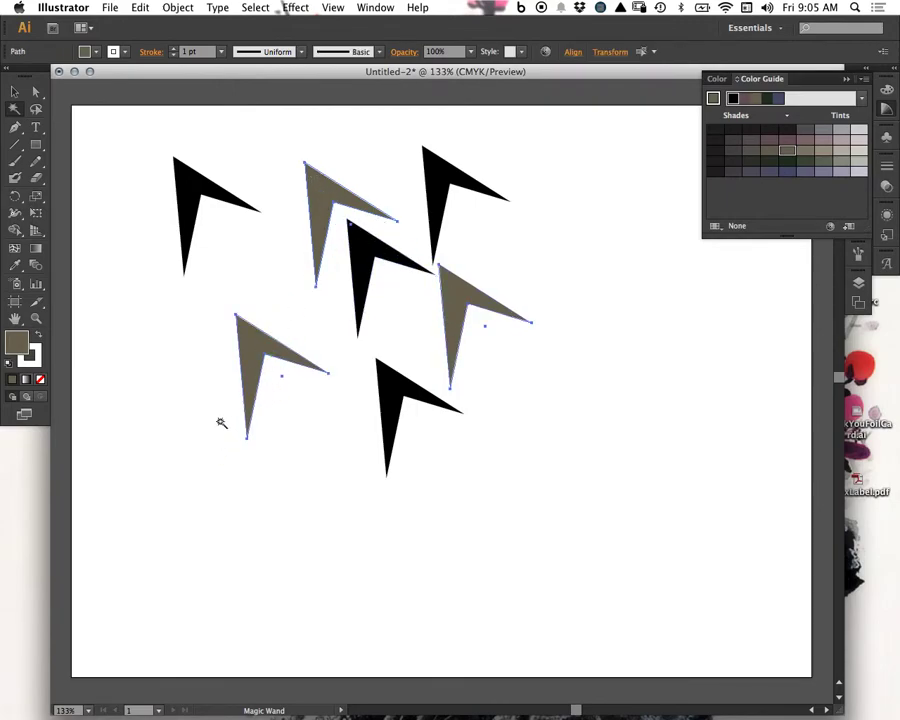
- Make the Magic Wand also match stroke color with a tolerance of 20, and move its options clear of the artwork
double_click(15, 108)
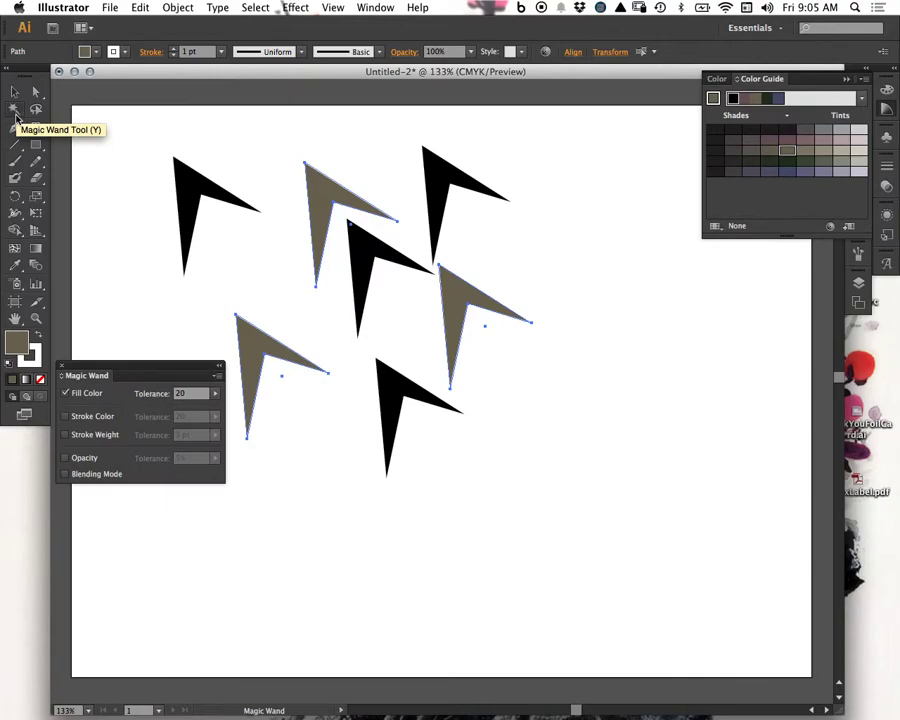
drag(160, 367, 180, 114)
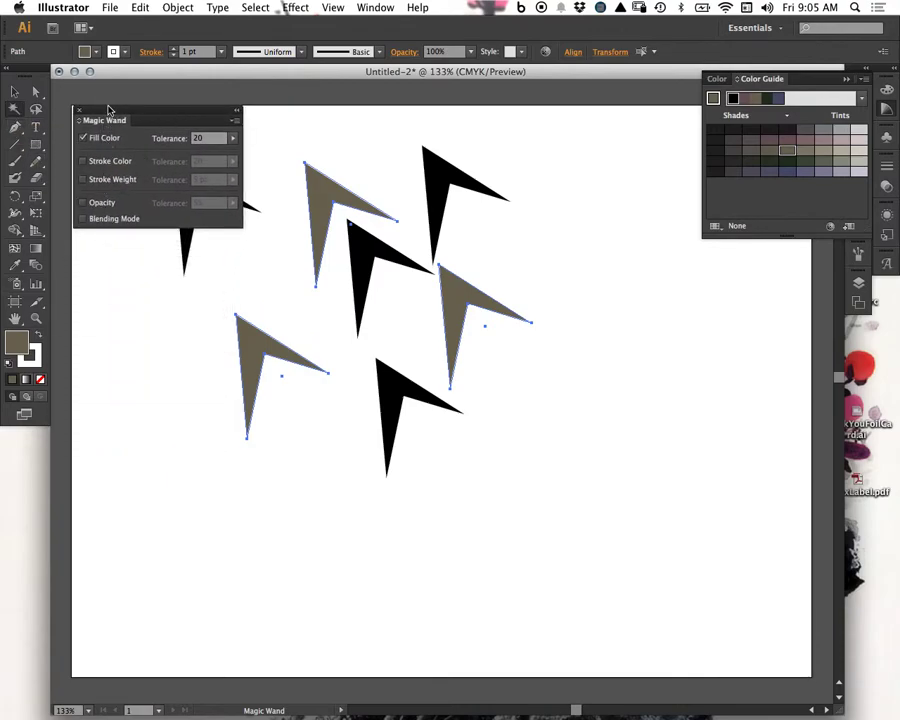
click(84, 161)
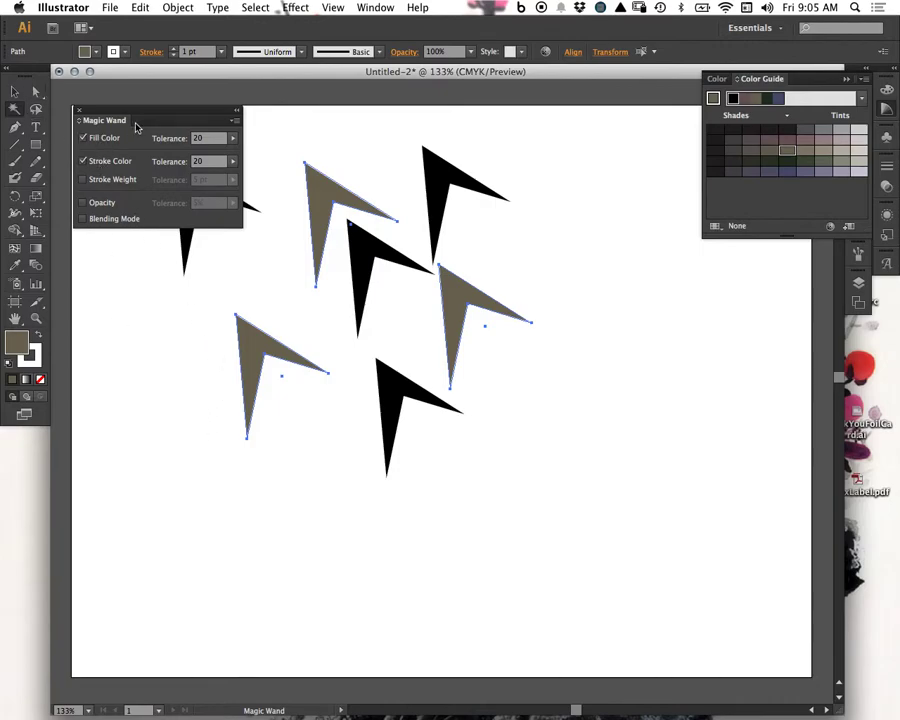
drag(146, 119, 123, 77)
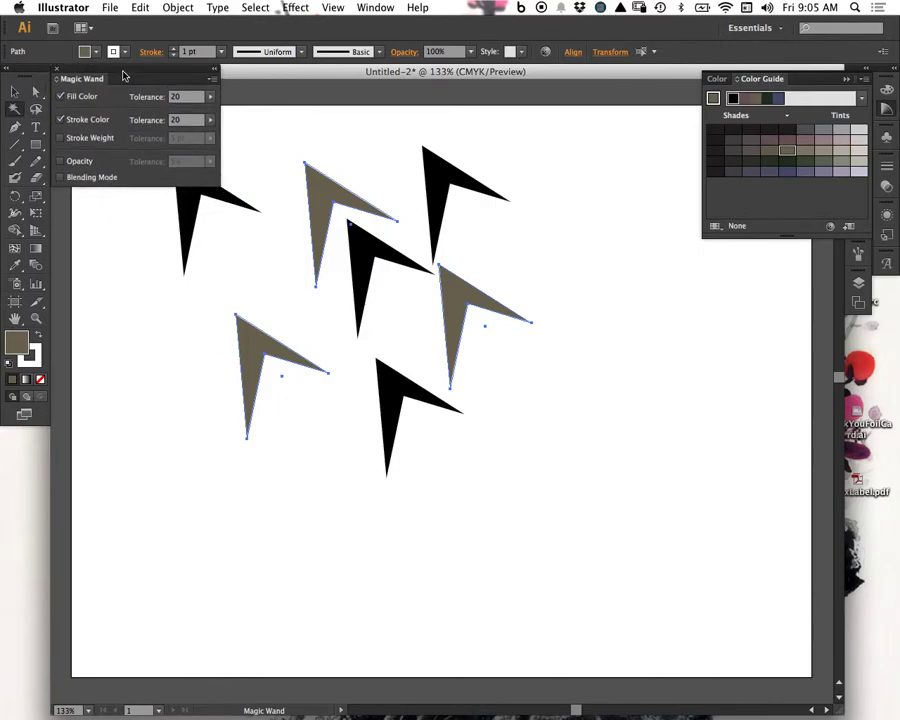
- Duplicate two of the brownish-gray arrowheads into the empty area right of the existing group
click(15, 91)
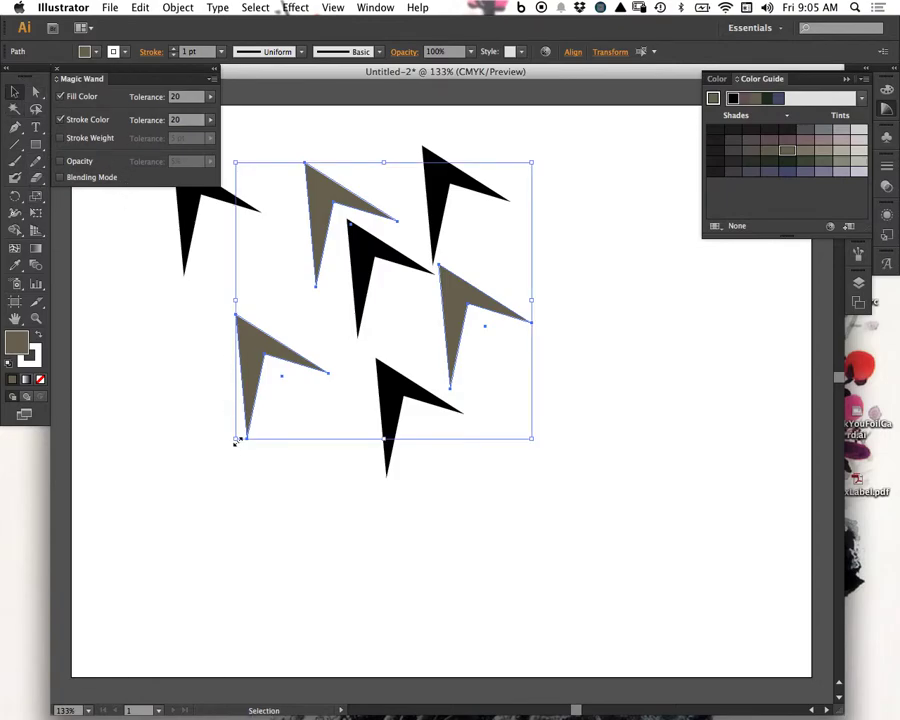
click(301, 466)
click(267, 357)
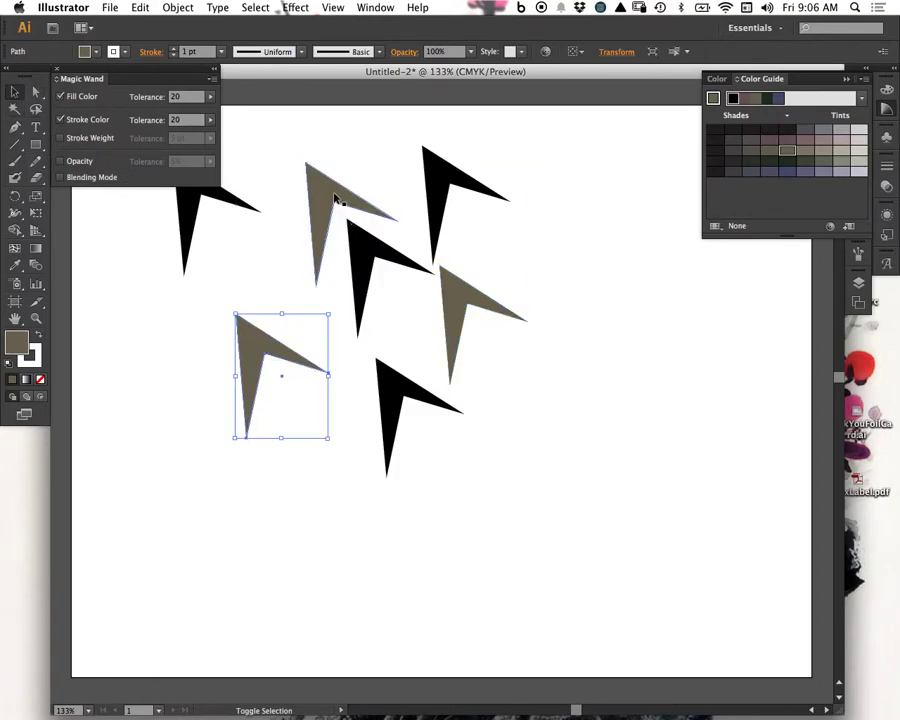
shift+click(340, 200)
drag(268, 352, 559, 444)
click(622, 348)
drag(583, 406, 544, 461)
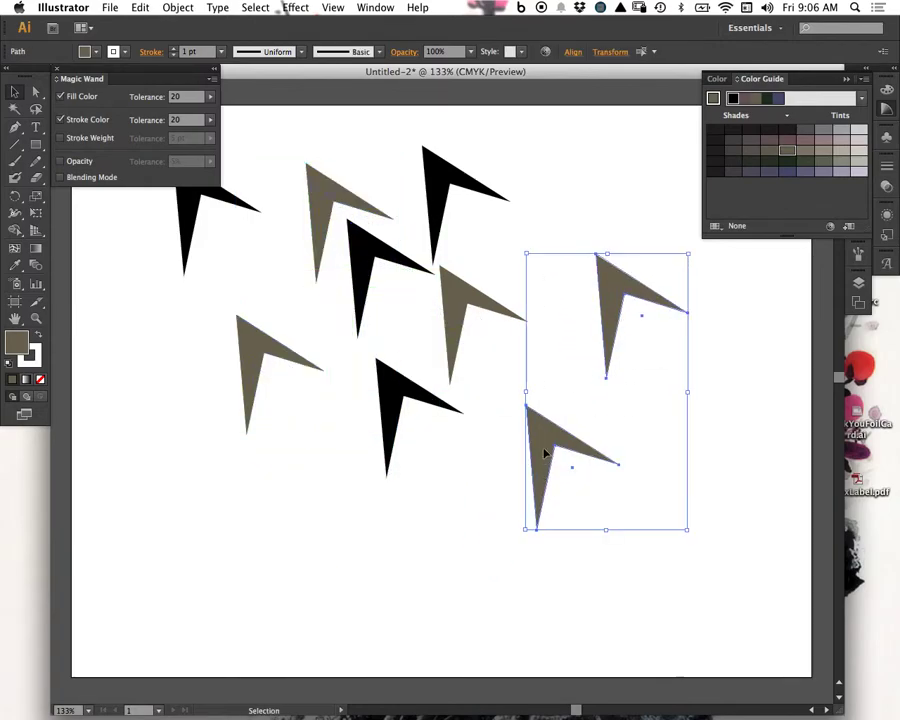
- Give the two duplicated arrowheads a 100% magenta stroke with a weight of 8 pt
click(30, 358)
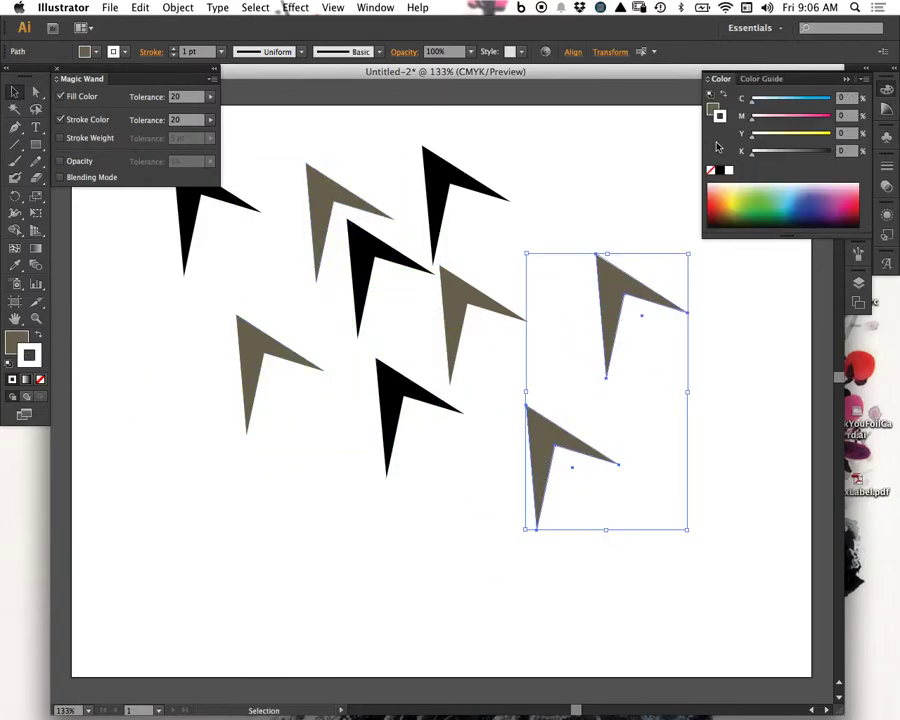
drag(800, 121, 830, 121)
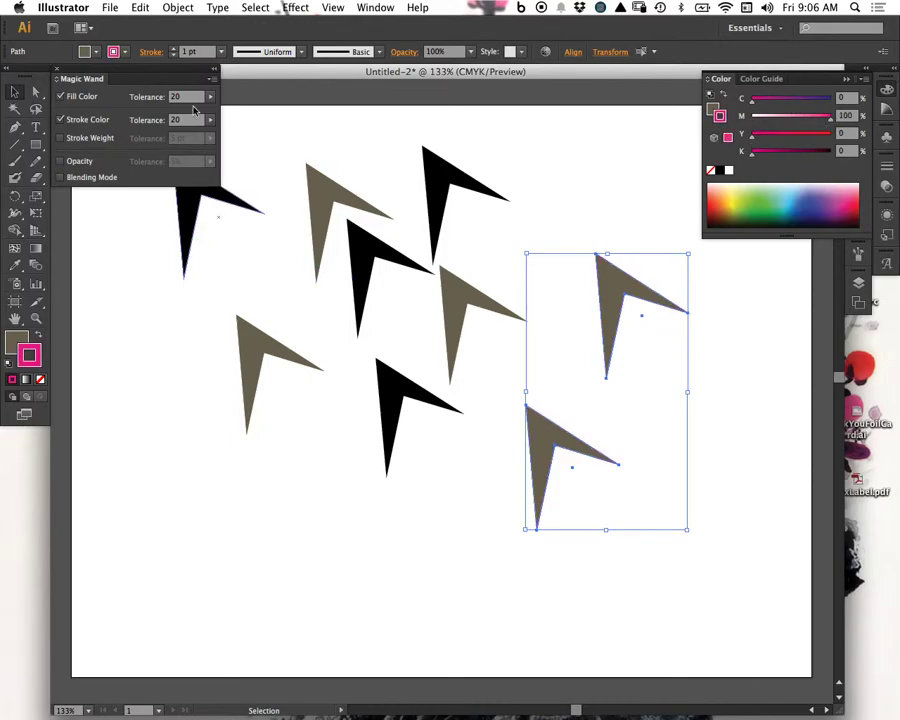
click(221, 51)
click(240, 228)
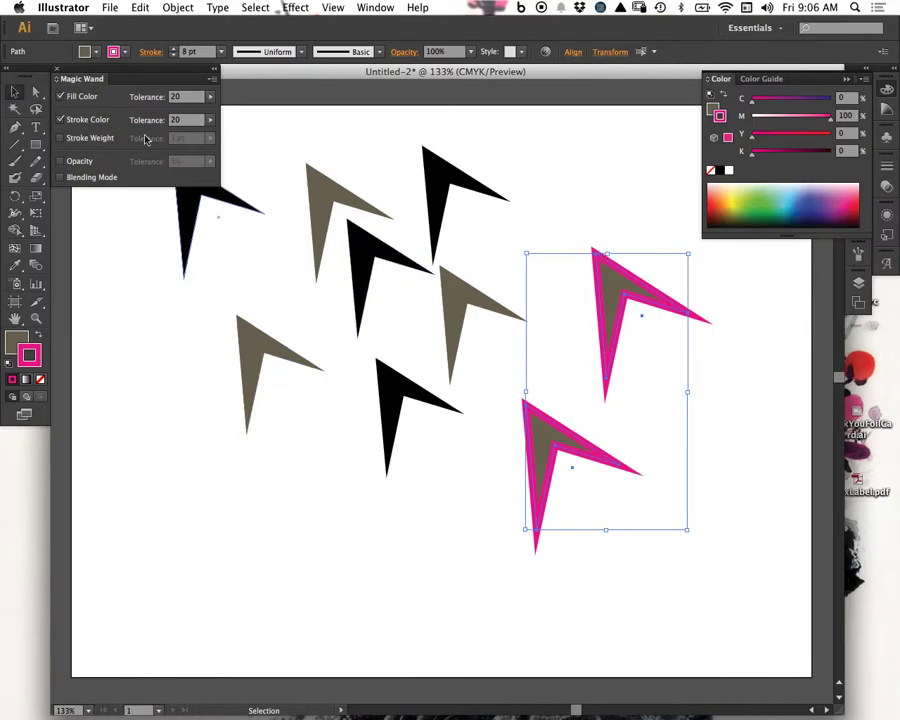
- Use the Magic Wand to select the brownish-gray arrowheads without magenta outlines, followed by the magenta-outlined pair
click(14, 107)
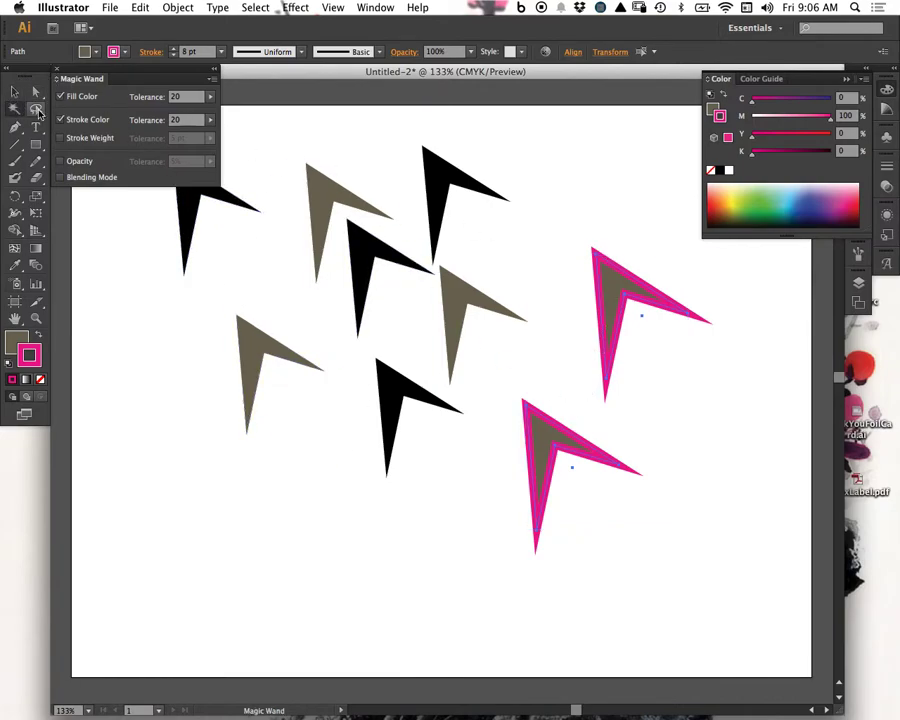
click(274, 348)
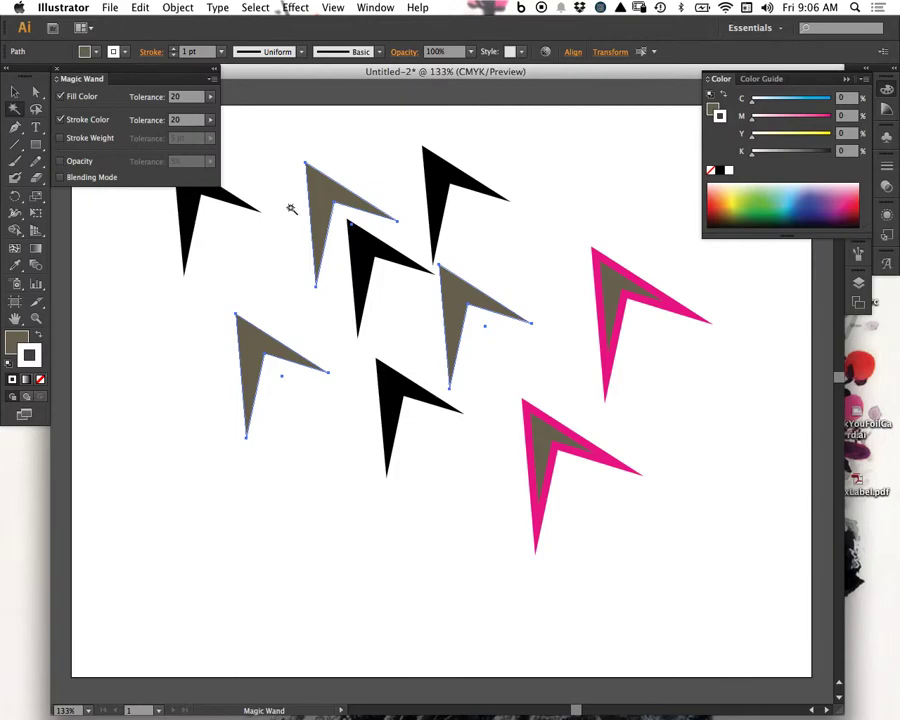
click(553, 437)
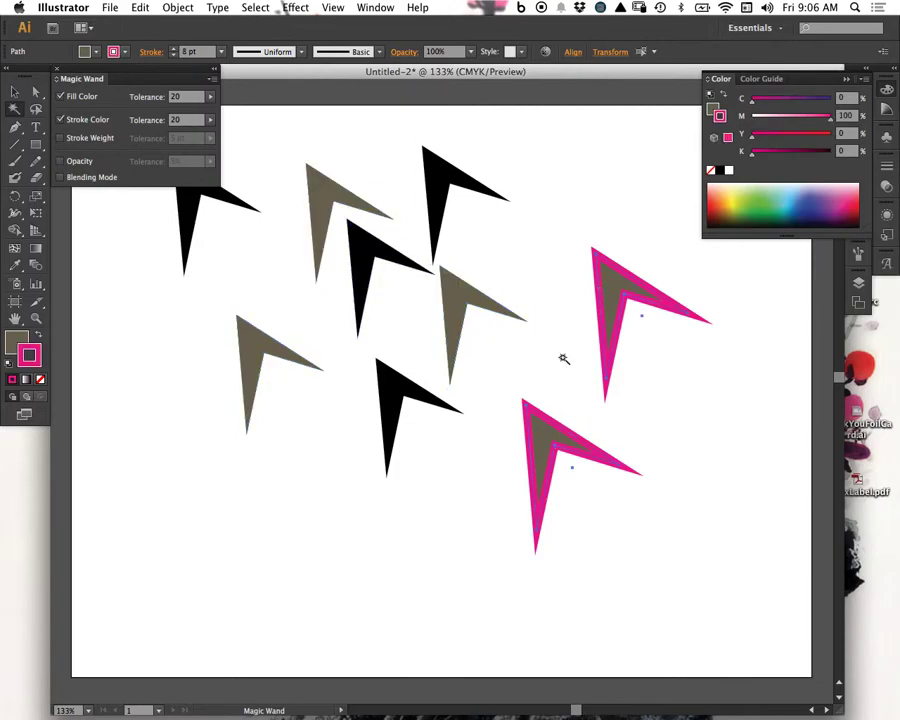
- Turn off Magic Wand stroke color matching, select every brownish-gray arrowhead by fill color alone, and close the Magic Wand options
click(62, 120)
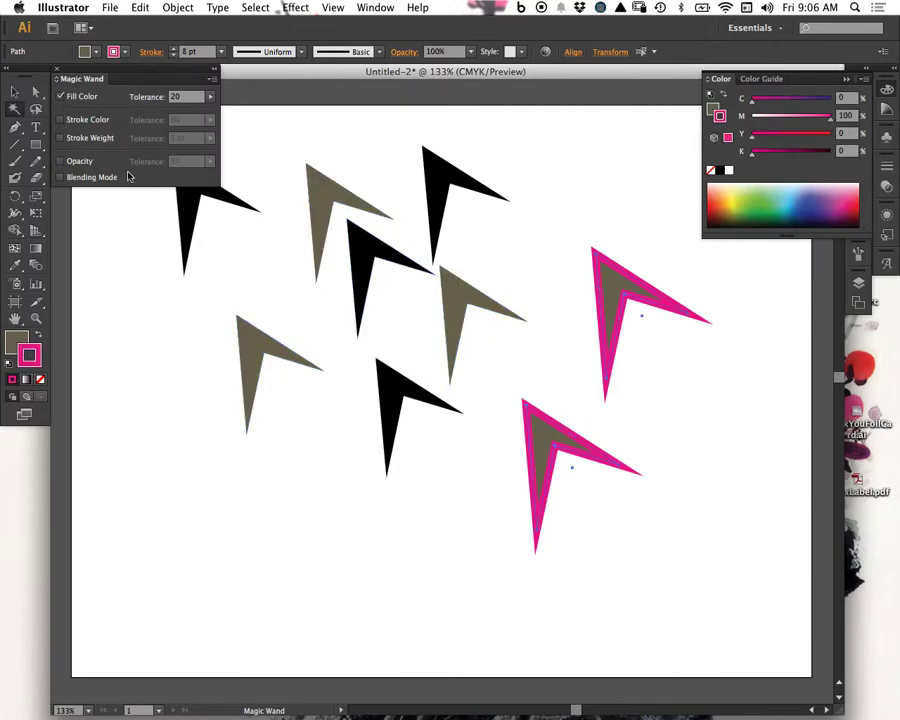
click(362, 214)
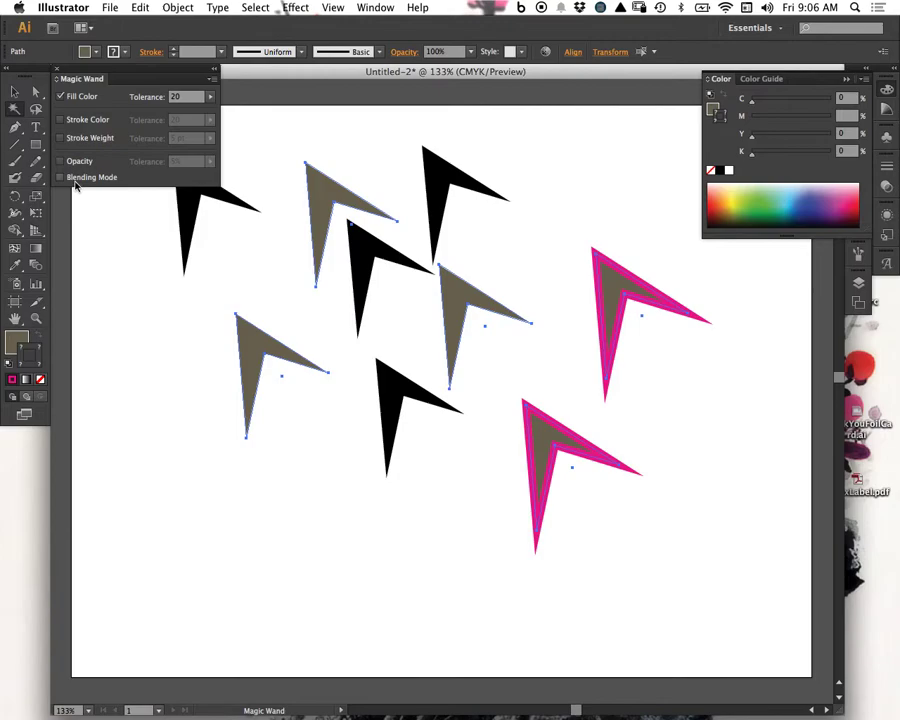
click(57, 69)
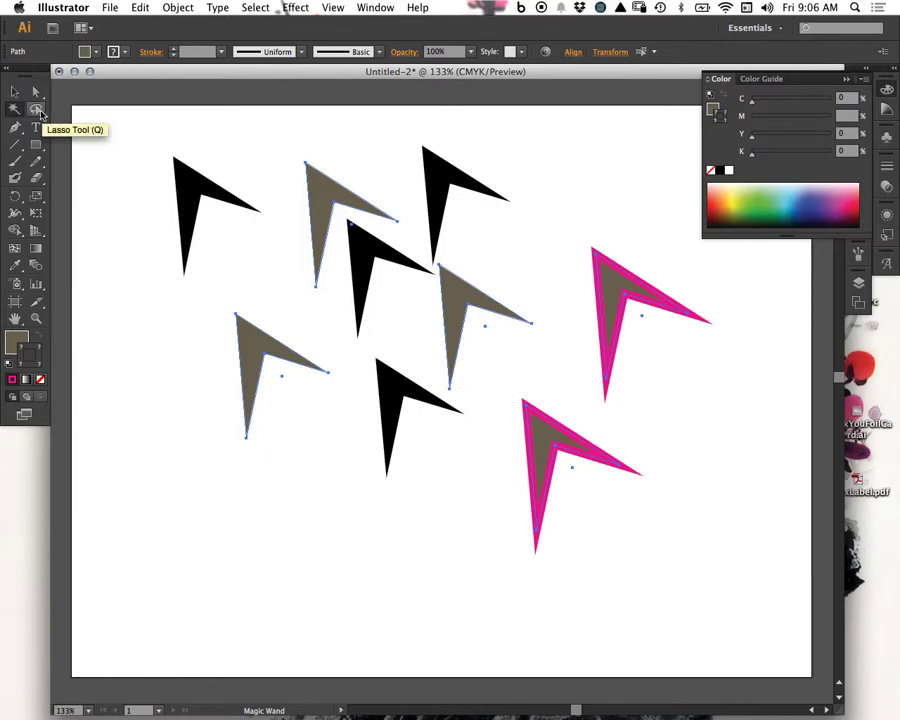
- Use the Lasso tool to select the black and brownish-gray arrowheads without magenta outlines, and deselect them again
click(36, 112)
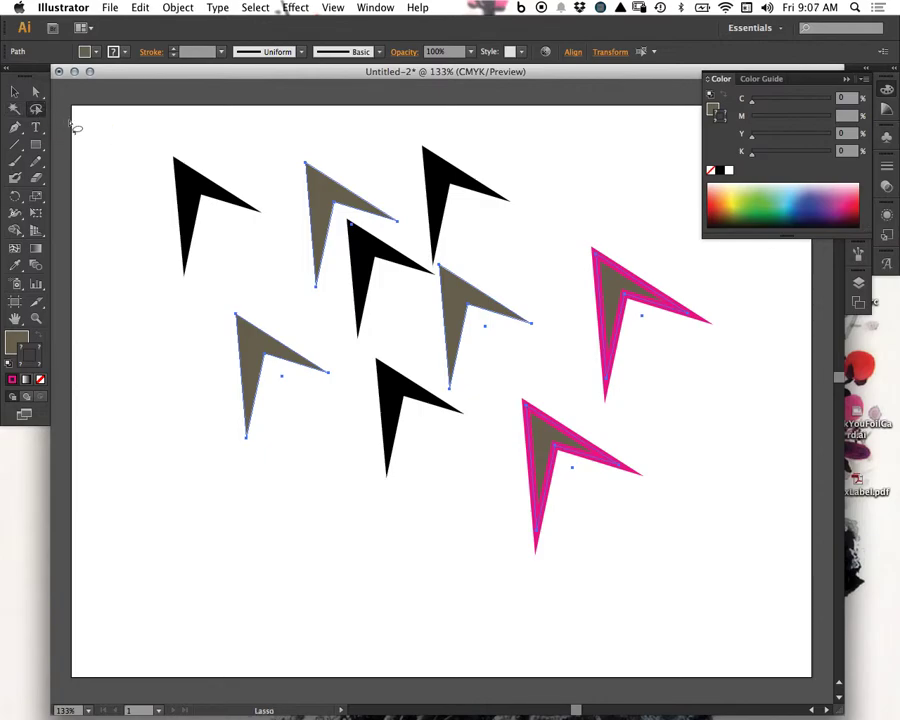
mouse_move(166, 142)
mouse_down()
mouse_move(434, 508)
mouse_move(340, 248)
mouse_up()
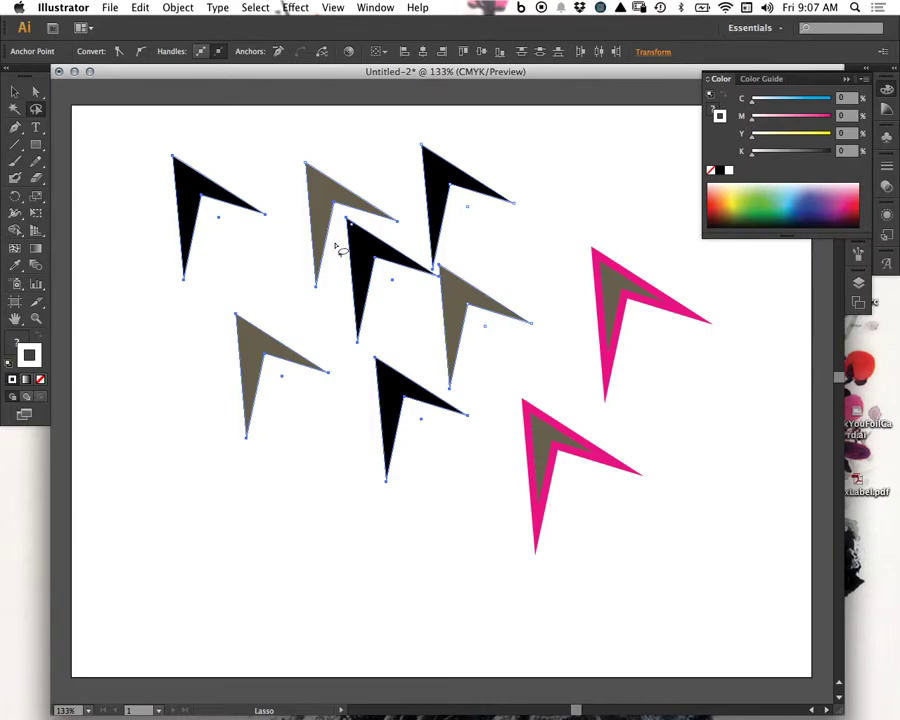
click(15, 130)
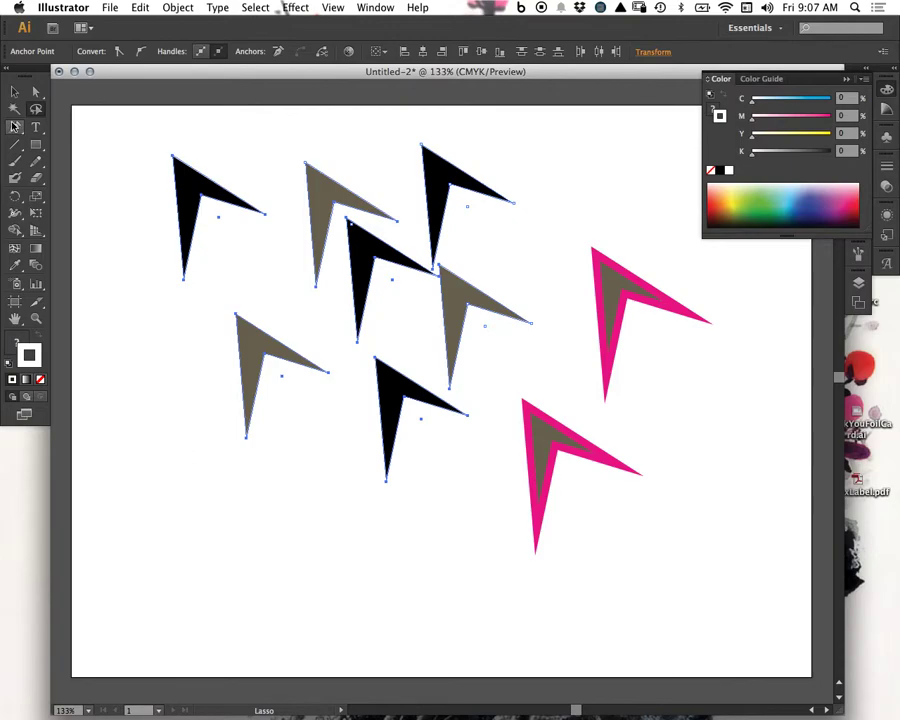
click(14, 91)
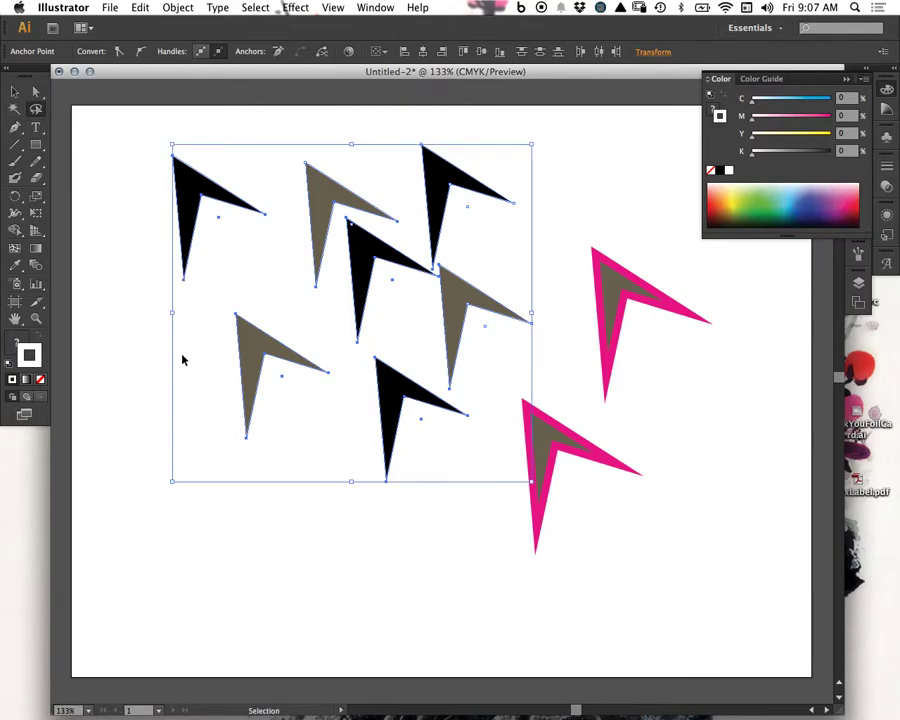
click(148, 381)
key(q)
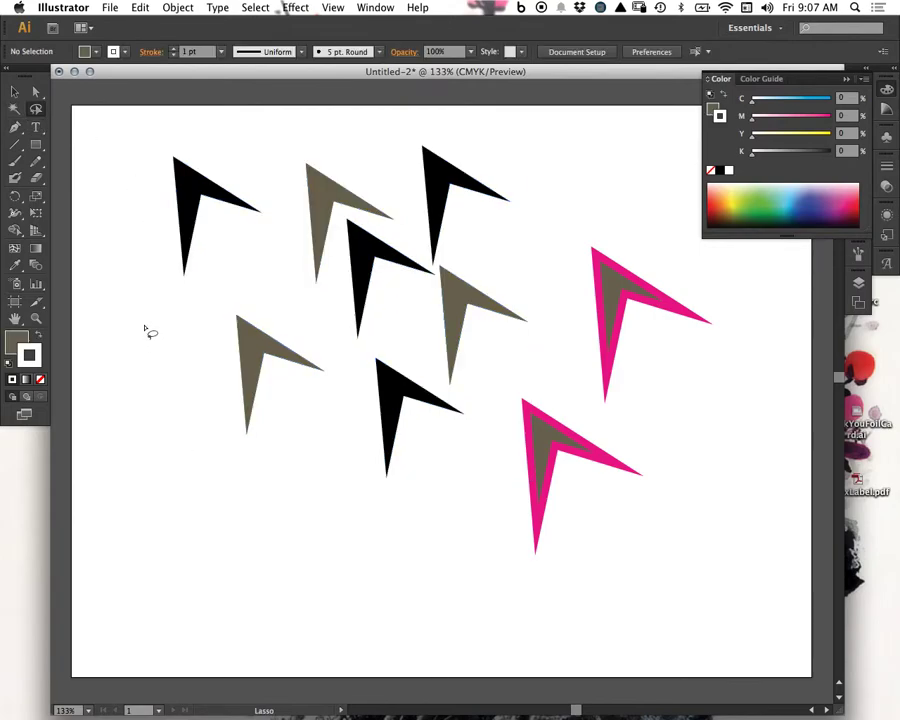
- Swap the fill and stroke colors for the Pen tool and sample a blue stroke color from the spectrum
click(15, 128)
click(39, 335)
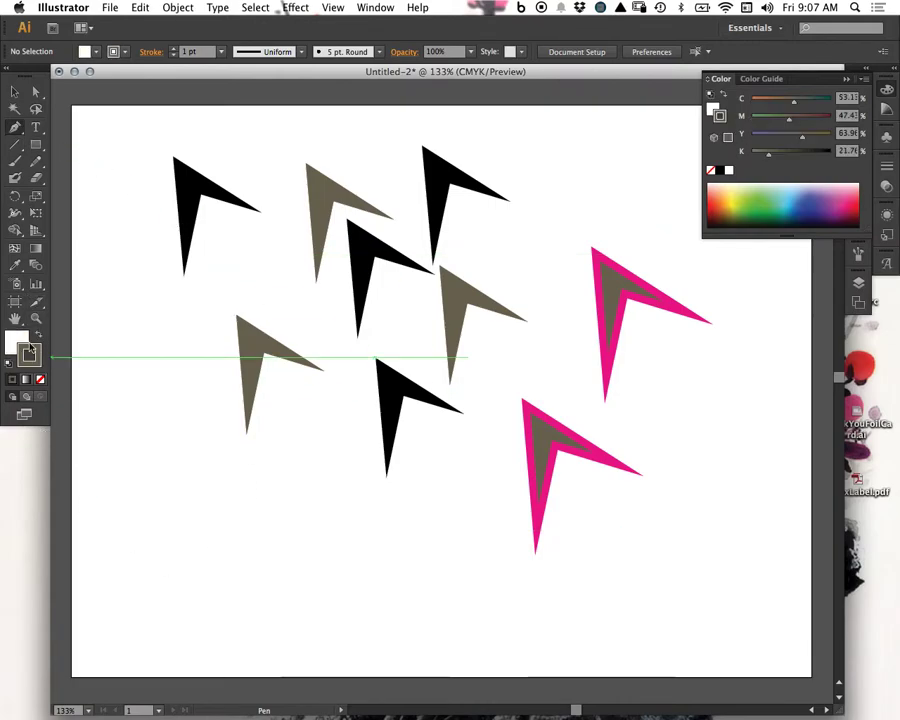
click(810, 201)
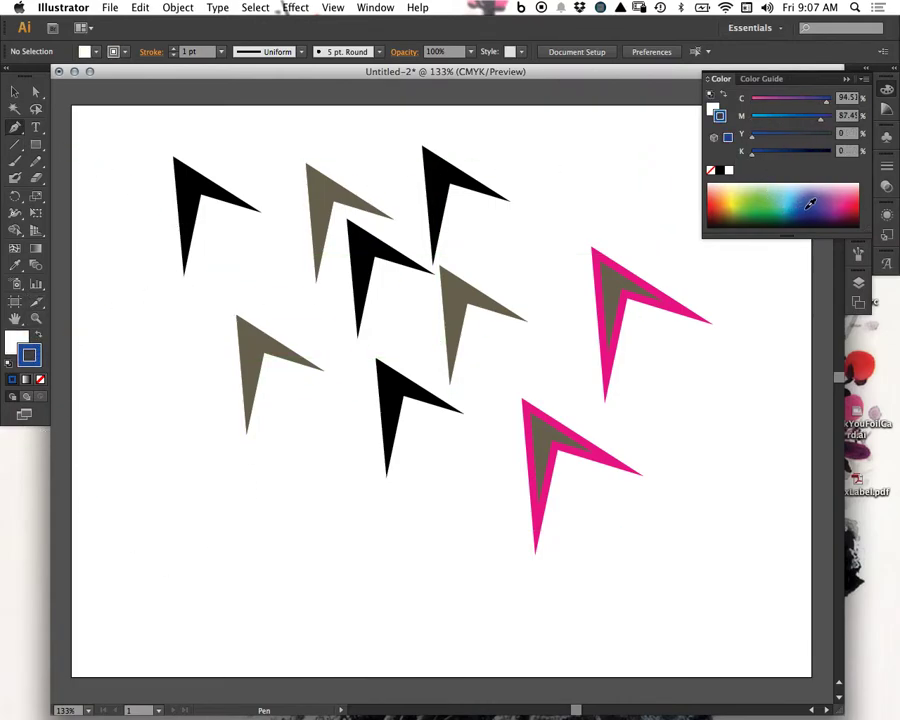
- Select all the arrowheads and delete them from the artboard
key(v)
drag(157, 137, 650, 540)
key(Delete)
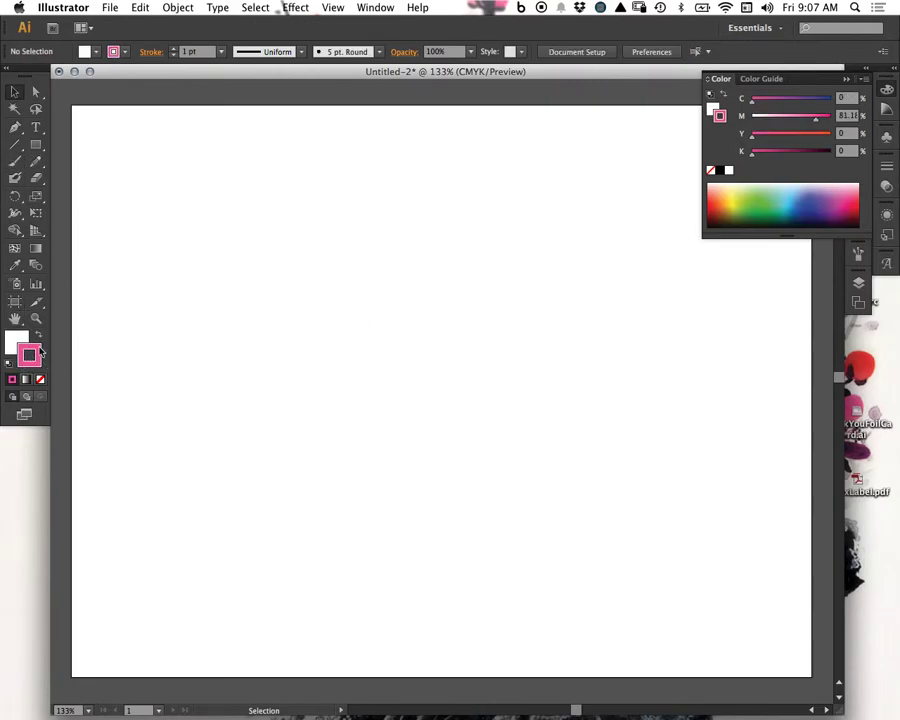
- Draw a closed, wavy freeform shape with the Pen tool in the upper half of the artboard, using smooth curved anchor points
key(p)
drag(276, 185, 306, 269)
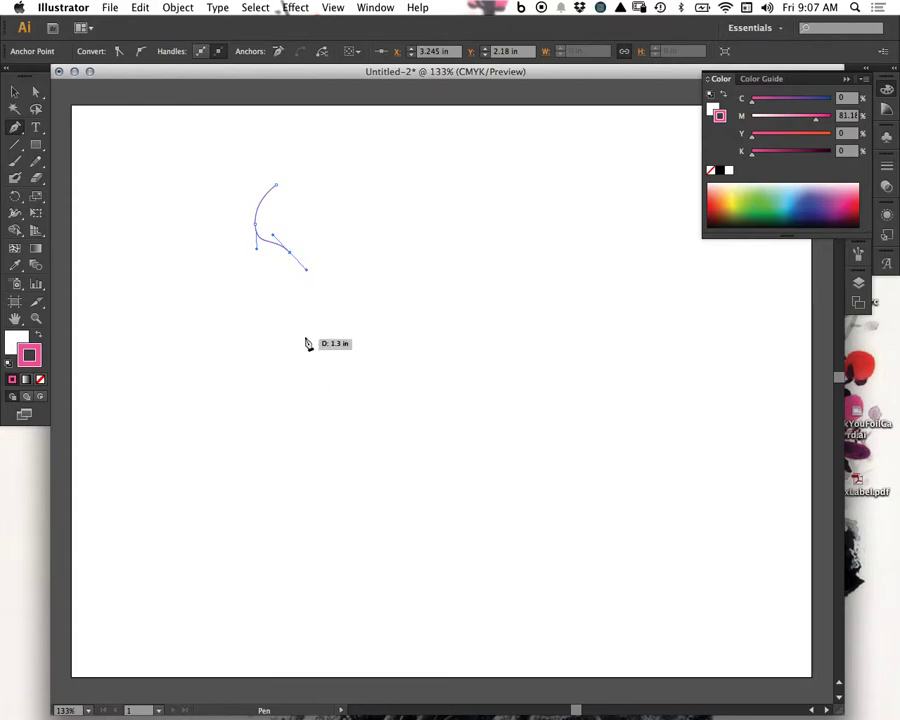
click(216, 294)
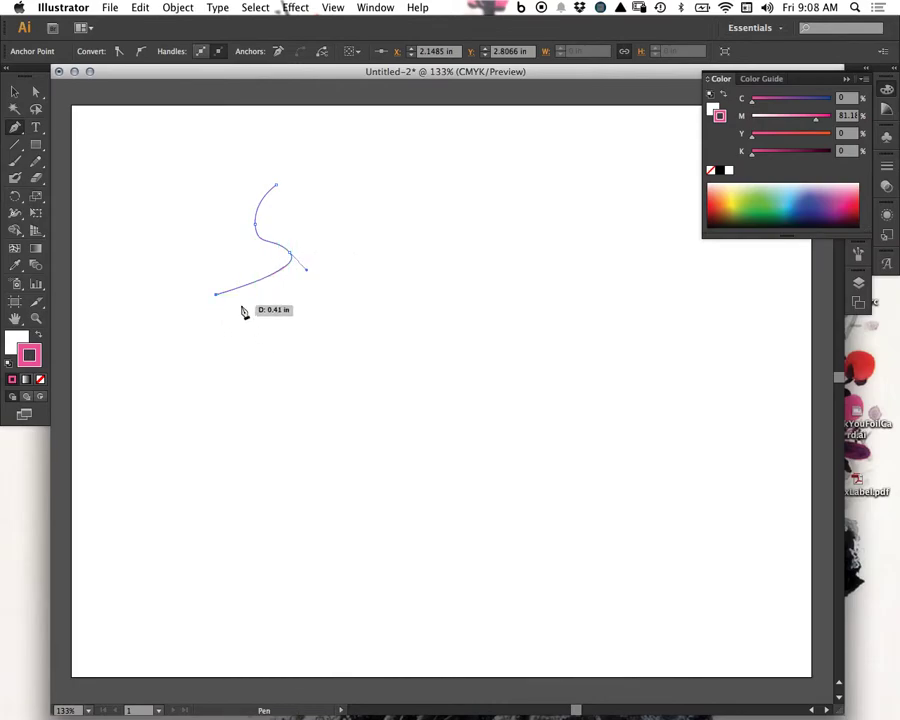
drag(241, 325, 436, 301)
drag(405, 349, 475, 361)
drag(499, 312, 498, 265)
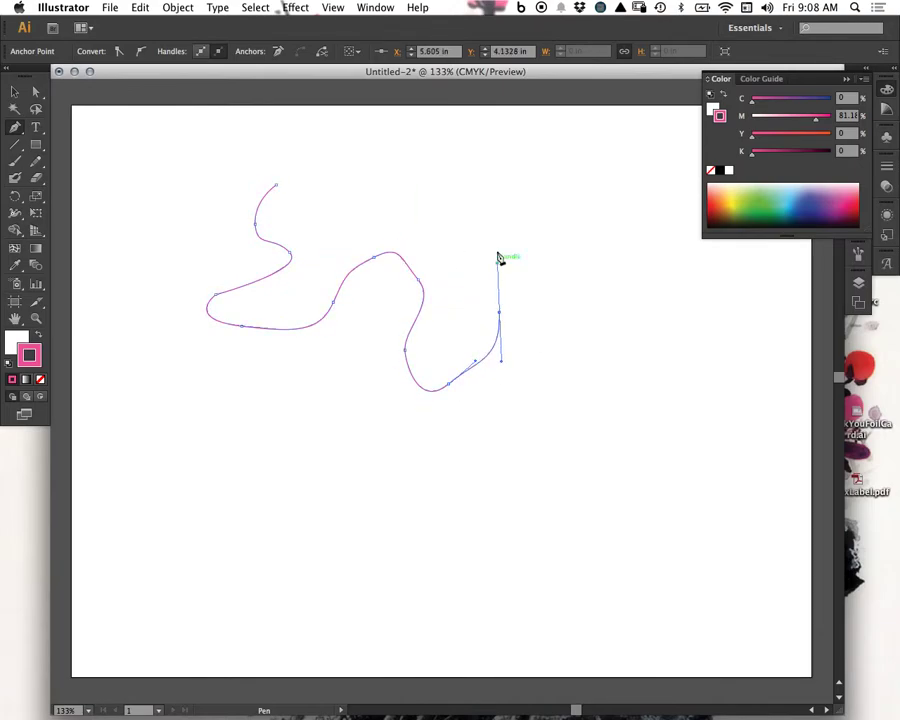
drag(479, 219, 440, 169)
drag(368, 187, 312, 224)
drag(277, 186, 209, 191)
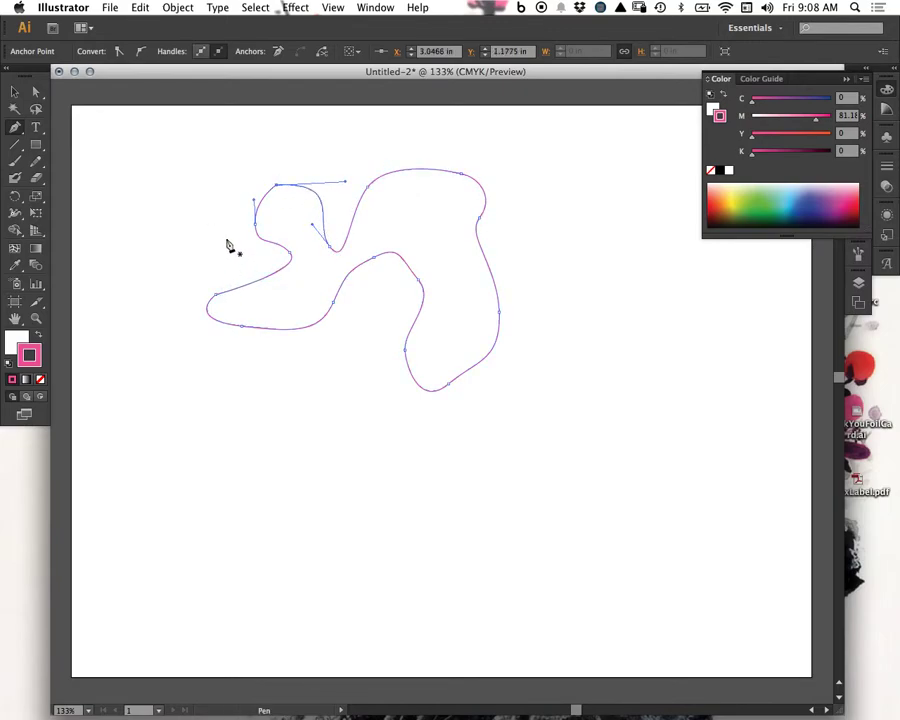
click(14, 91)
click(238, 328)
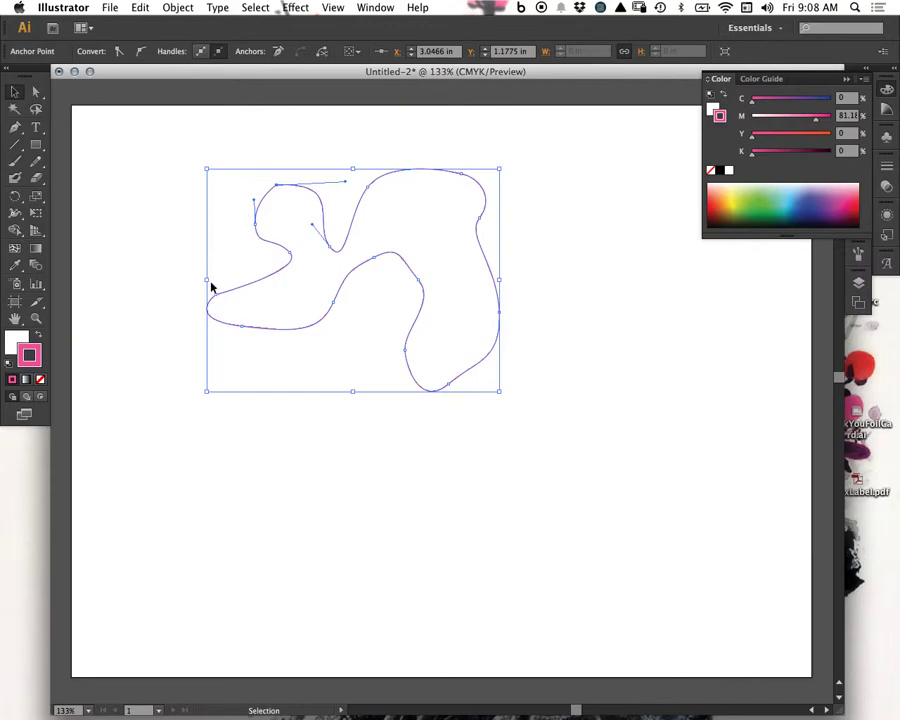
- Add two anchor points to the wavy shape, one on its top curve and one on the bulge at its upper right
click(16, 128)
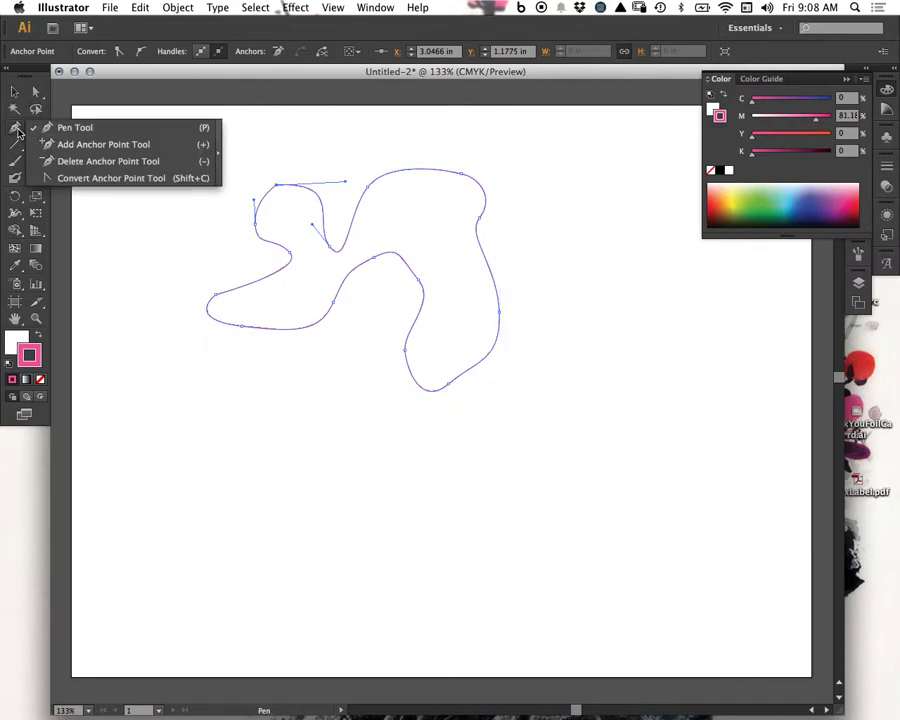
click(67, 147)
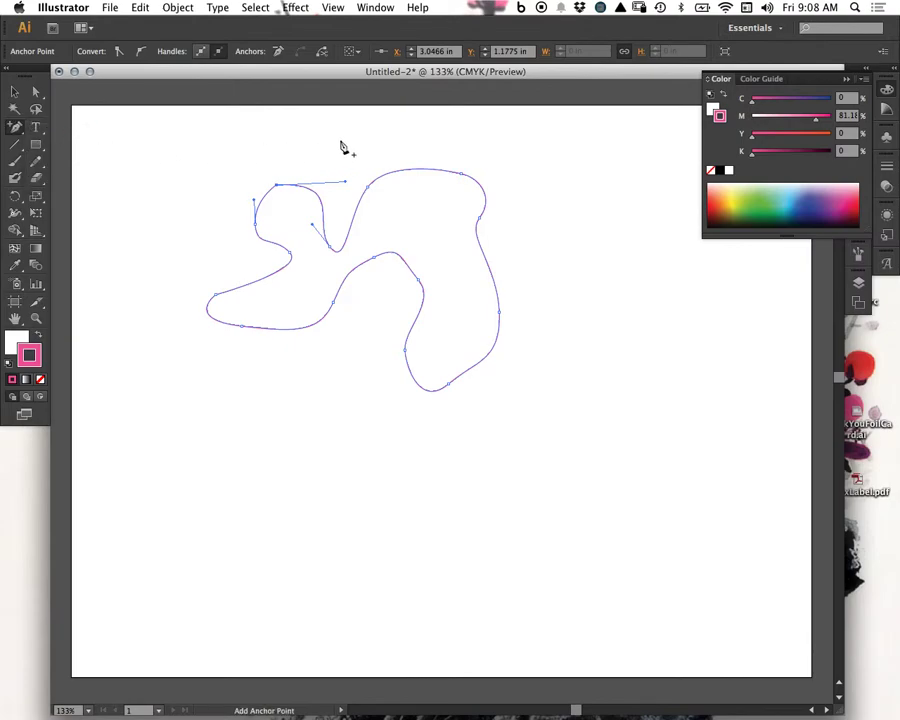
click(418, 174)
click(486, 198)
- Use Direct Selection to raise the new top anchor point, adjust its curve handle, and shift the neighboring anchor point inward
click(36, 91)
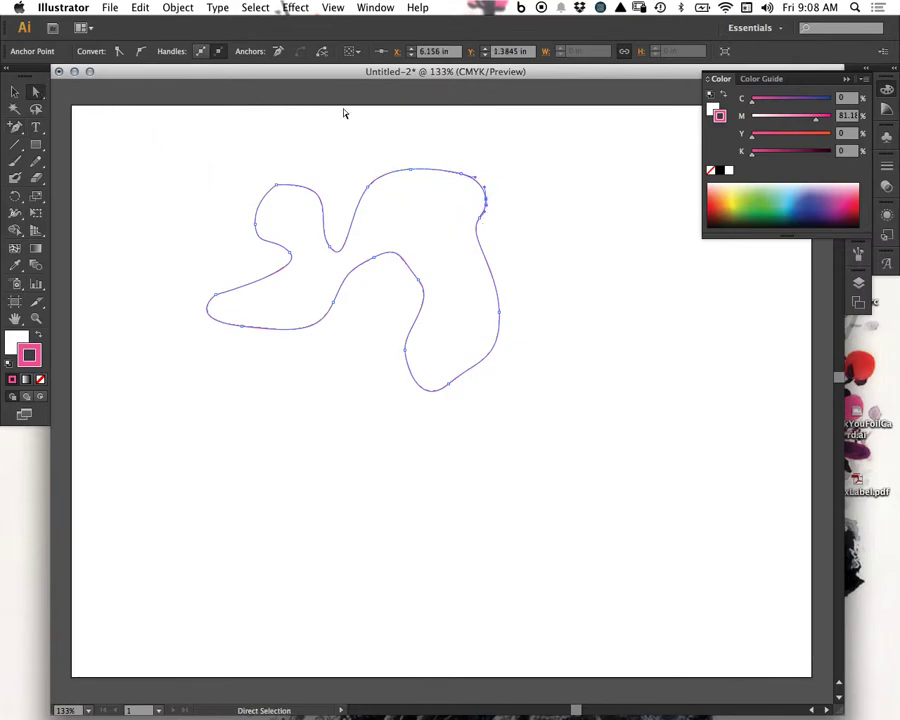
drag(416, 169, 489, 136)
drag(404, 135, 358, 125)
drag(372, 196, 410, 180)
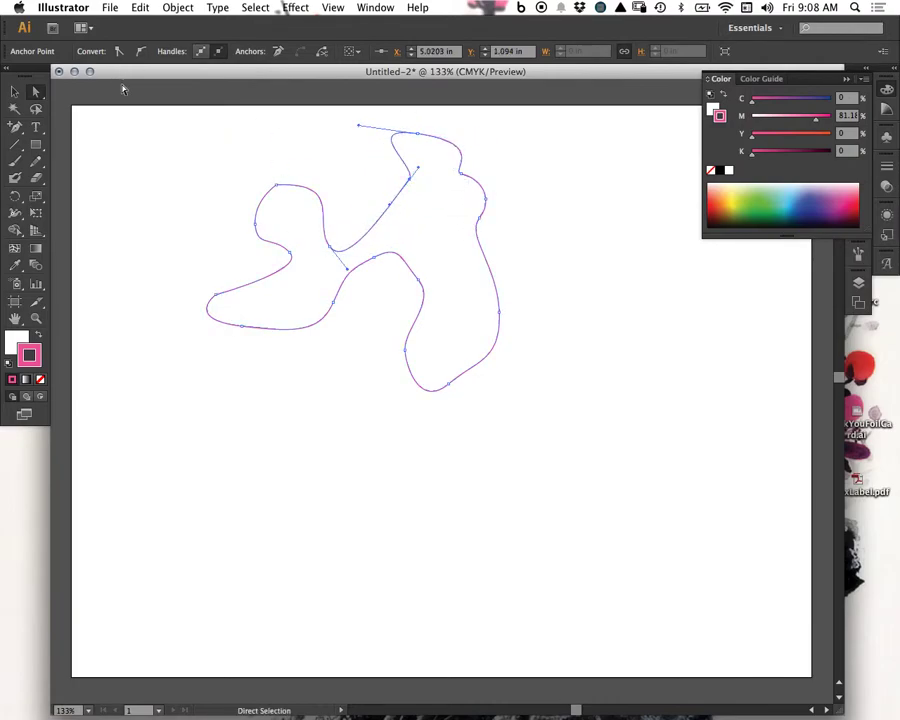
- Delete the two anchor points that form the shape's upper-left lobe with the Delete Anchor Point tool
click(16, 130)
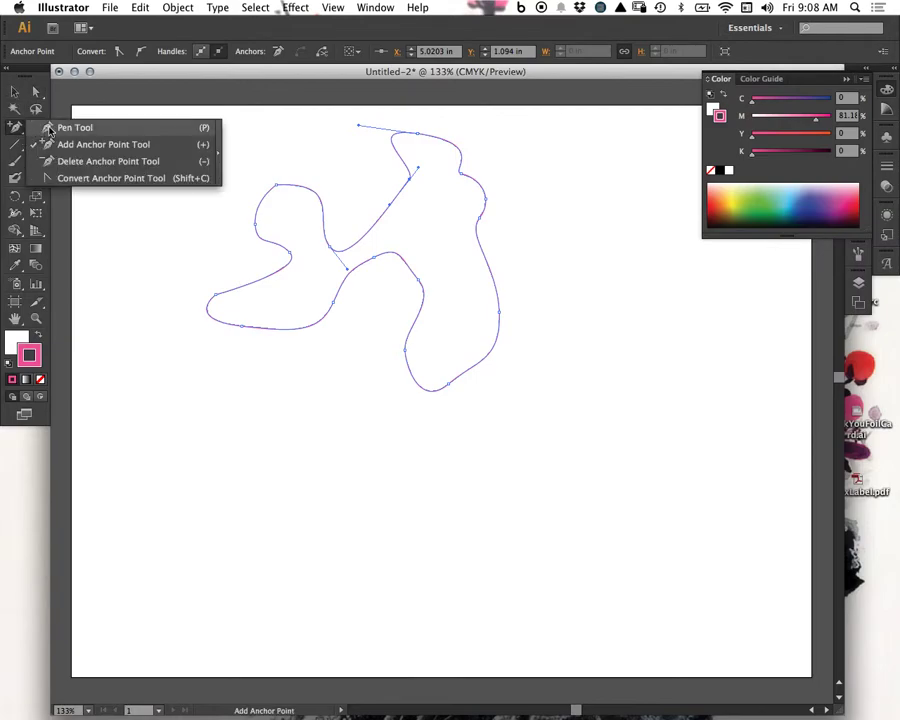
click(45, 128)
click(16, 128)
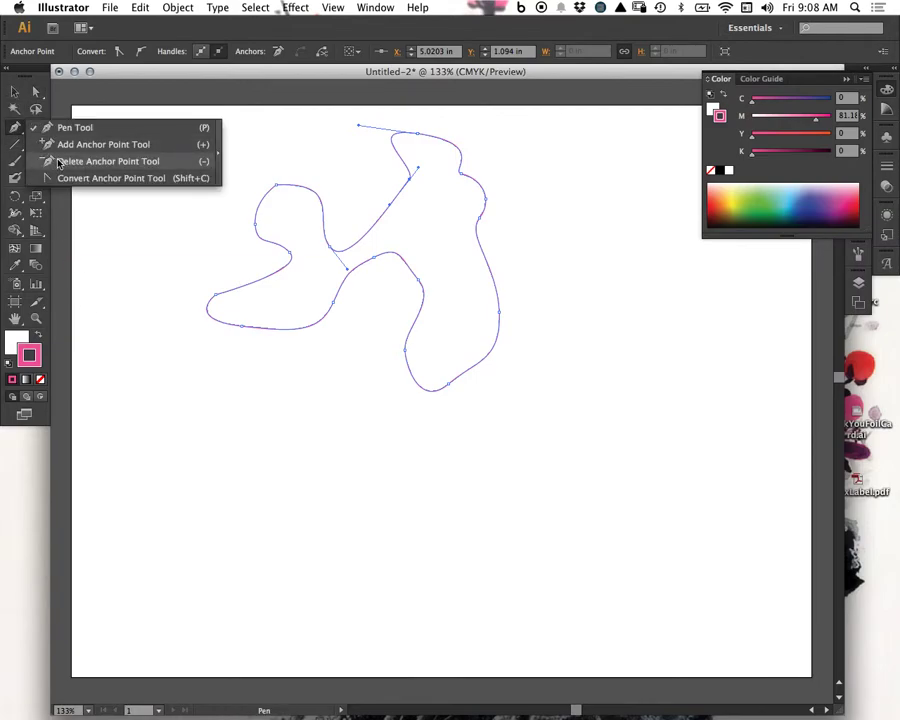
click(57, 163)
click(276, 186)
click(257, 225)
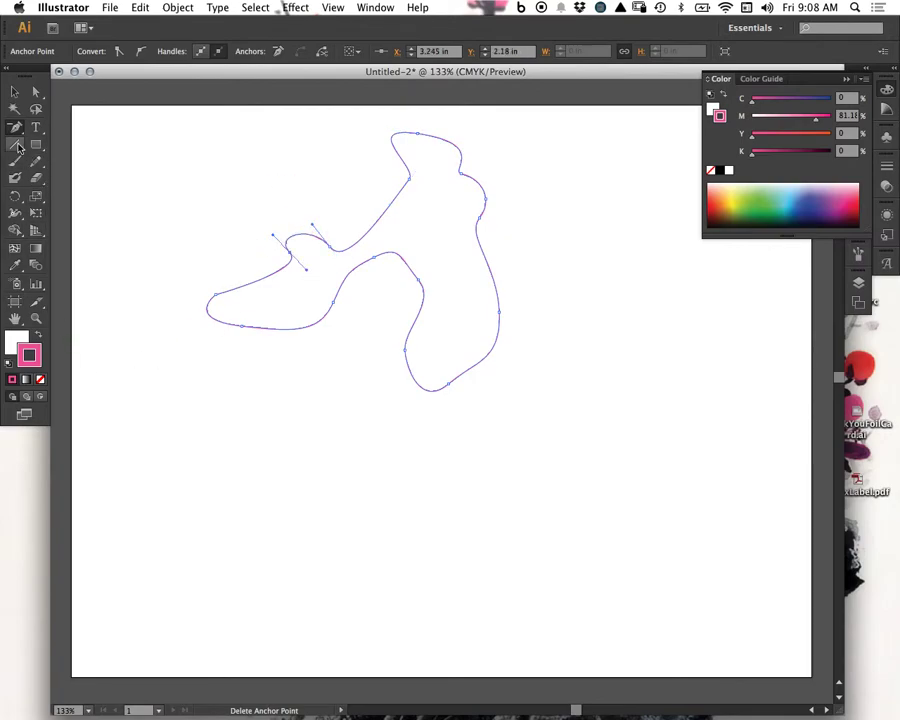
- Convert the shape's top point and three right-side anchor points to corners, and pull long curve handles from the point between them
click(16, 128)
click(110, 175)
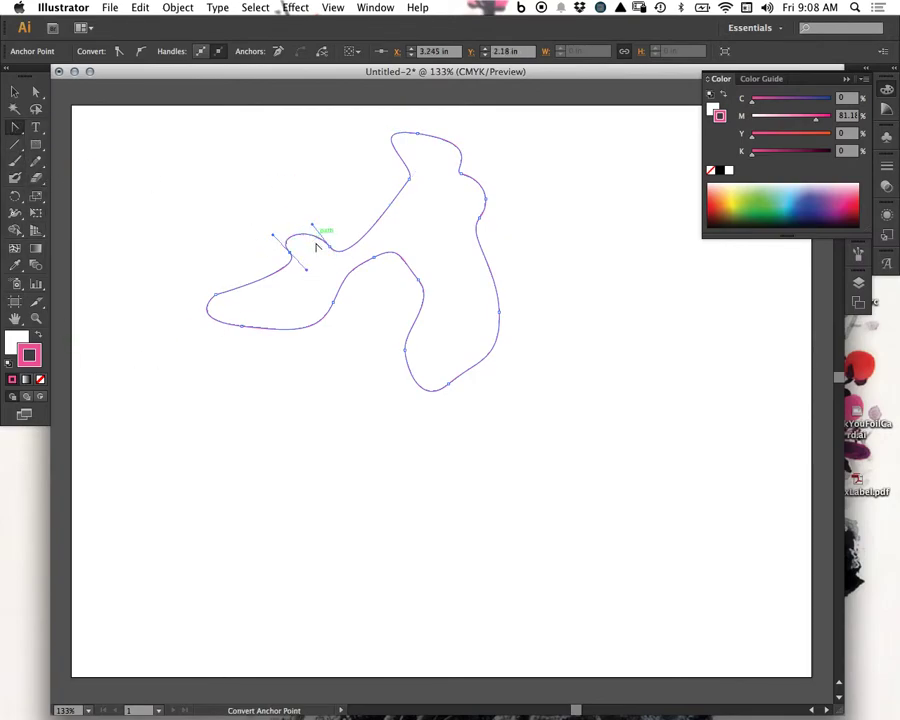
click(417, 134)
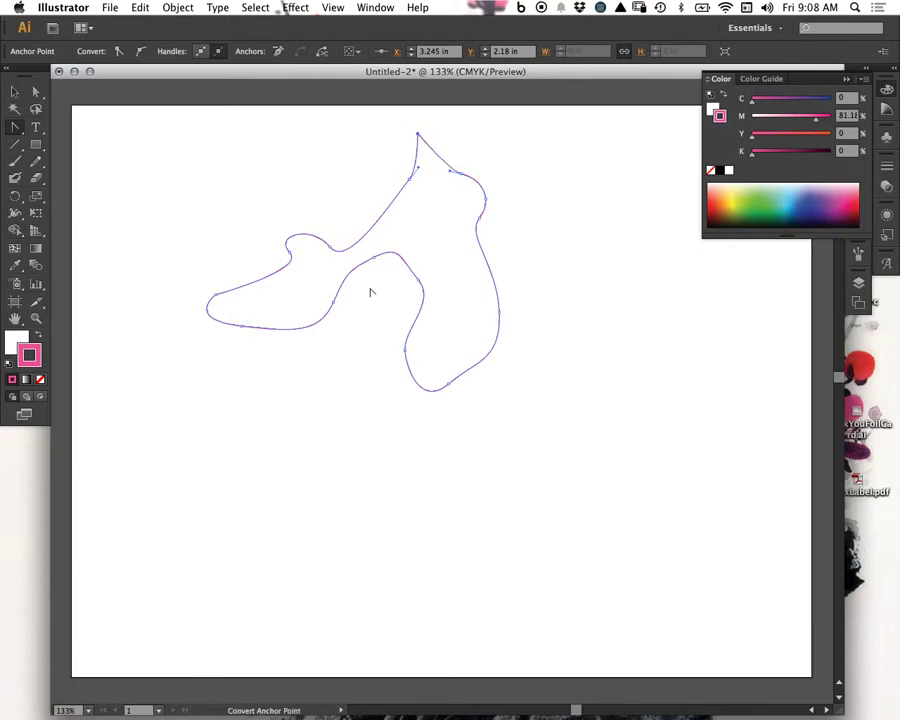
click(484, 199)
click(481, 218)
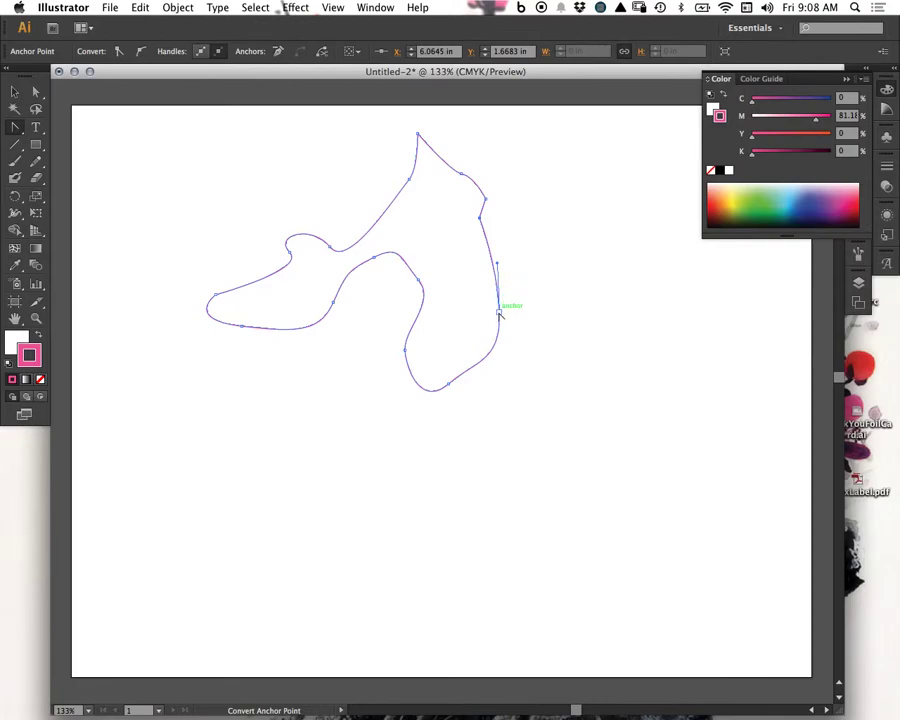
click(498, 312)
drag(462, 175, 468, 104)
- Delete the whole reshaped path from the artboard and return to the Pen tool
click(15, 91)
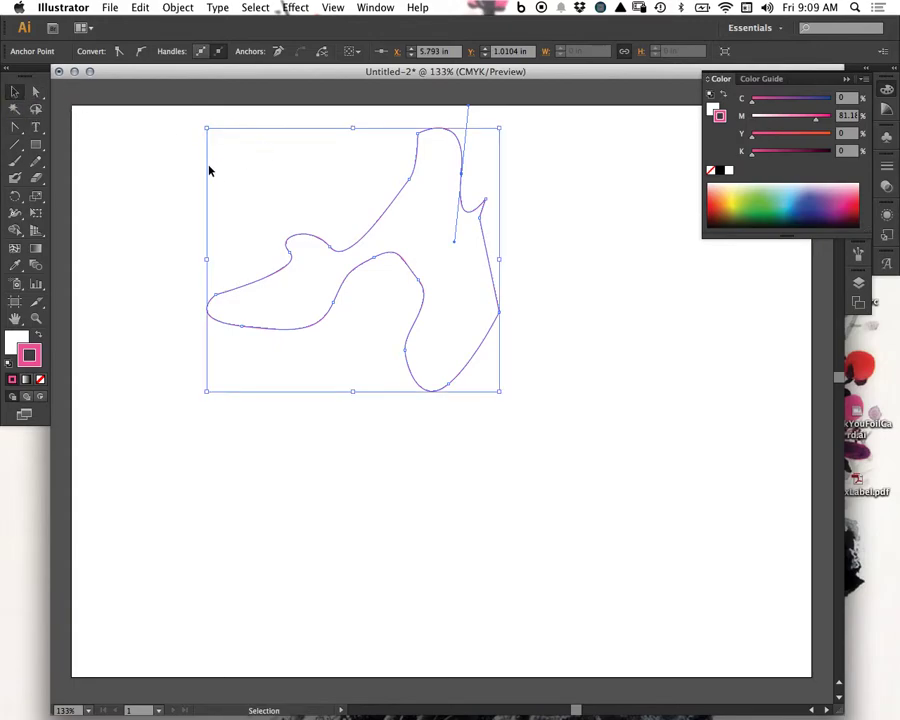
drag(175, 140, 482, 386)
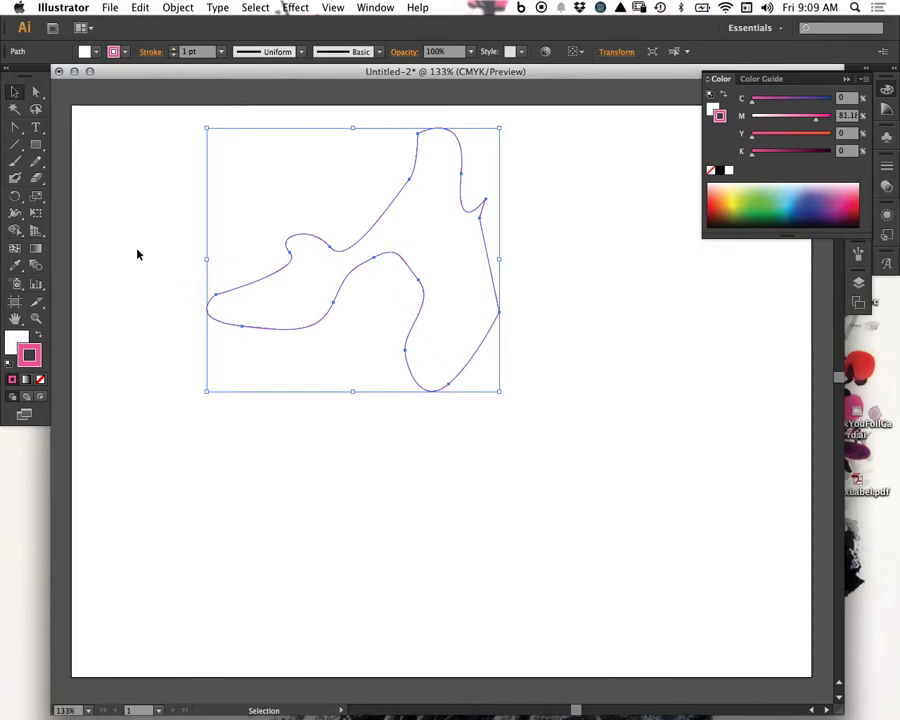
key(Delete)
key(shift+c)
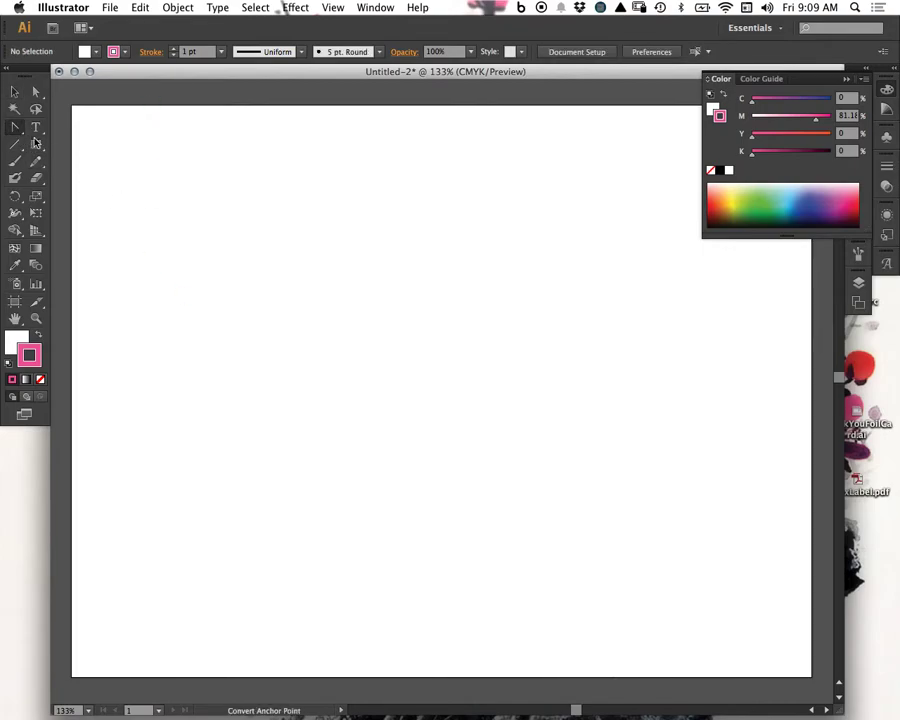
click(16, 127)
- Create an area text box in the artboard's upper-left part containing the placeholder text "gdfgdfgdfgsdf"
click(36, 127)
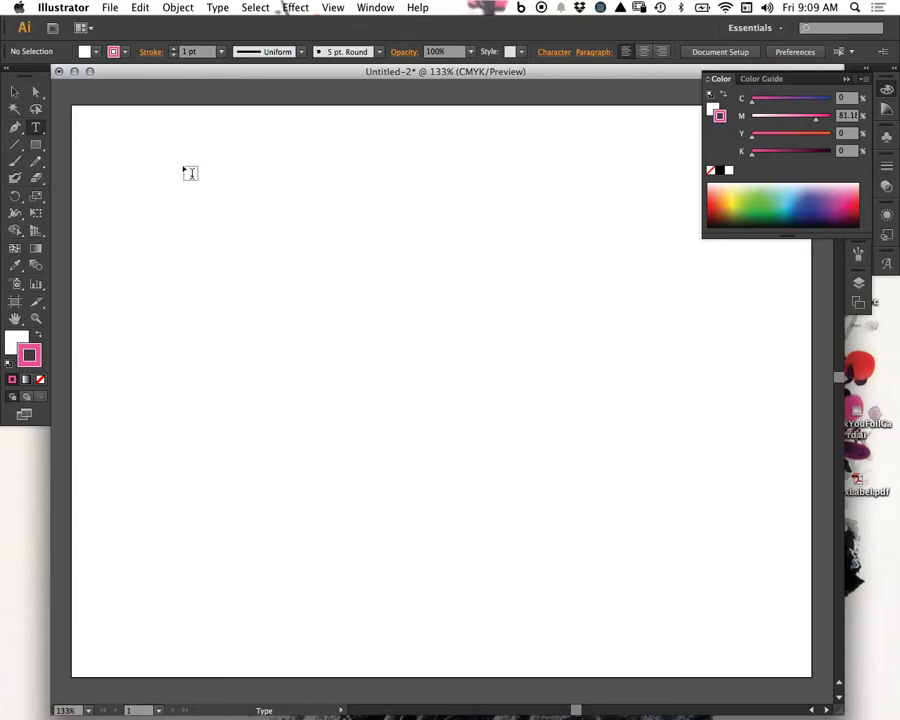
drag(159, 156, 342, 307)
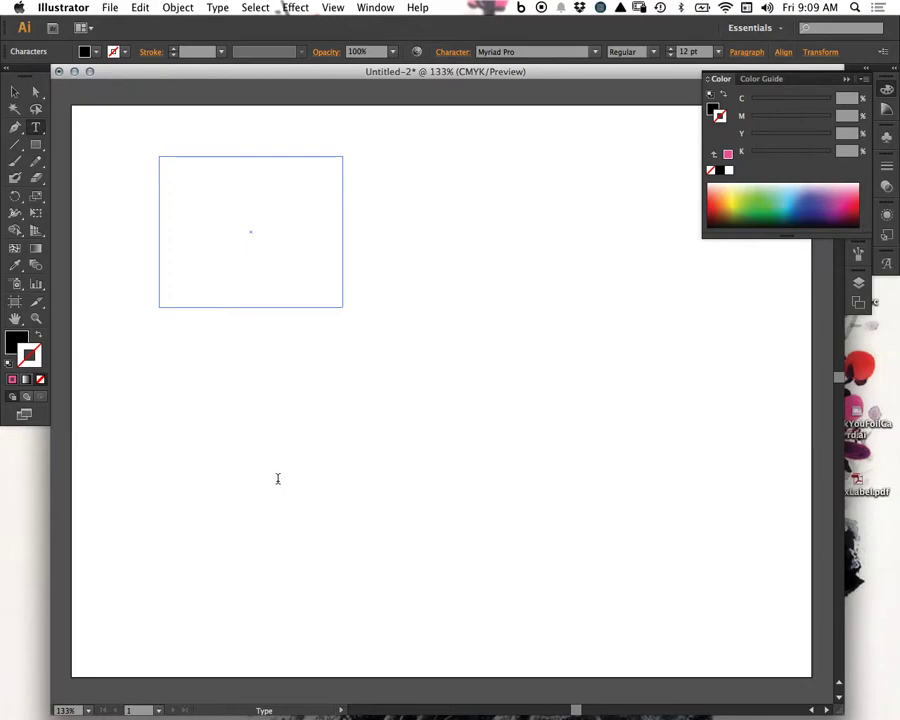
text(gdfgdfgdfgsdf)
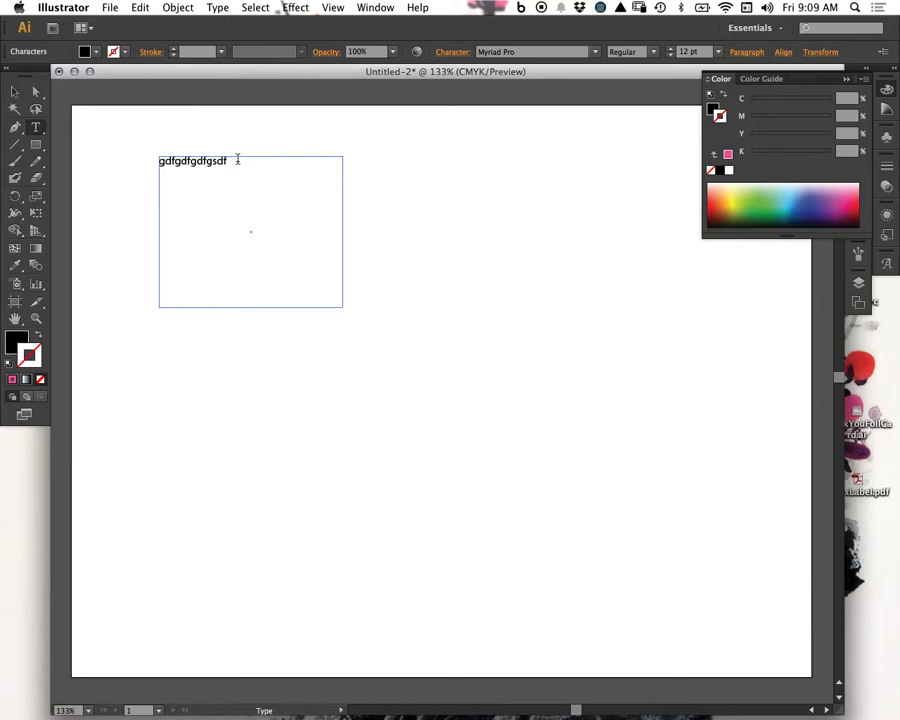
- Copy the placeholder text and paste it repeatedly until it fills several lines of the text box
drag(239, 160, 158, 152)
key(super+c)
key(super+v)
key(super+v)
key(super+v)
key(super+v)
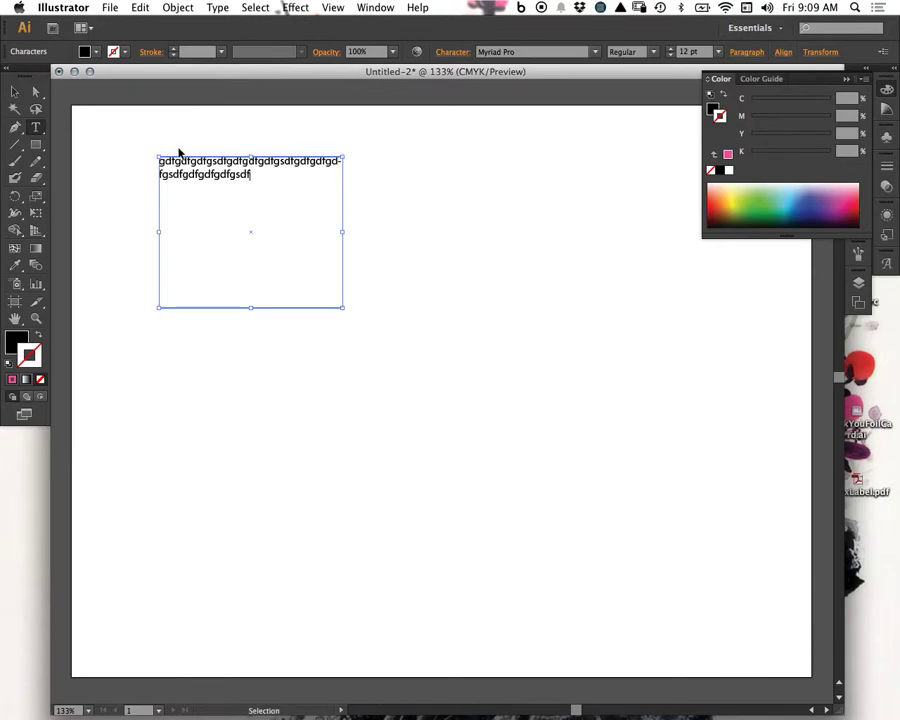
key(super+v)
key(super+v)
key(super+v)
key(super+v)
key(super+v)
key(super+v)
key(super+v)
key(super+v)
key(super+v)
- Move the text box slightly right and up, and narrow it so the text reflows
click(35, 93)
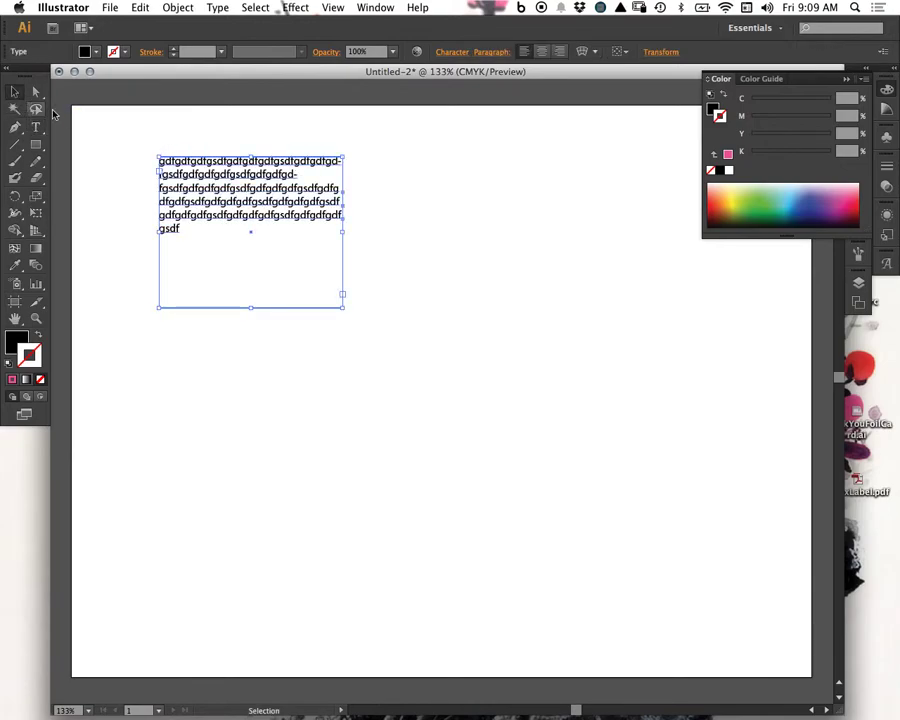
drag(306, 198, 334, 194)
drag(370, 302, 322, 302)
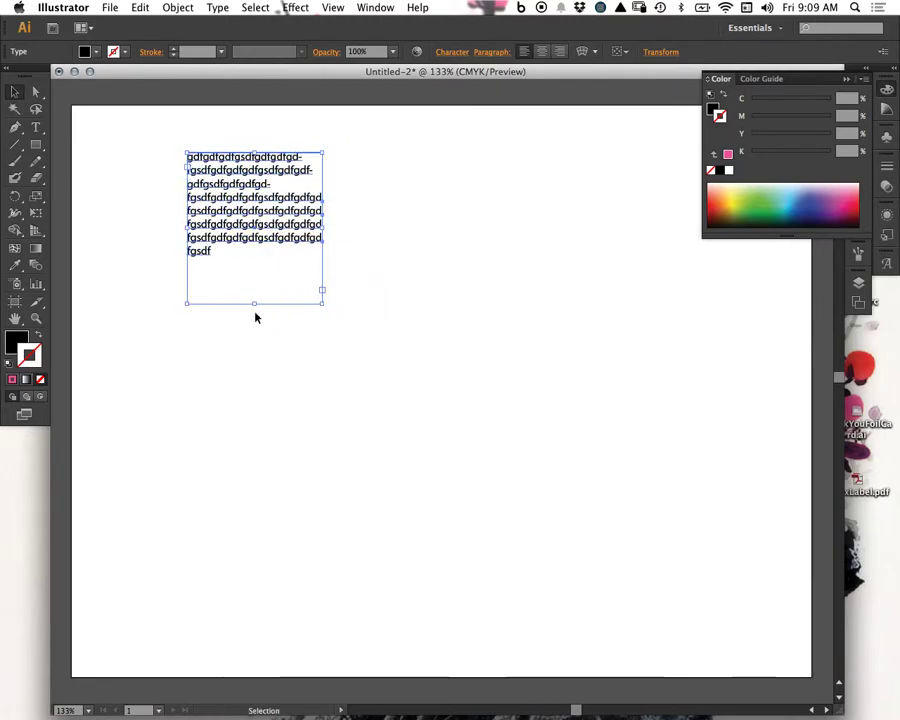
- Add point text reading "GOOOOOOD" near the middle of the artboard, below the text box
click(298, 382)
key(t)
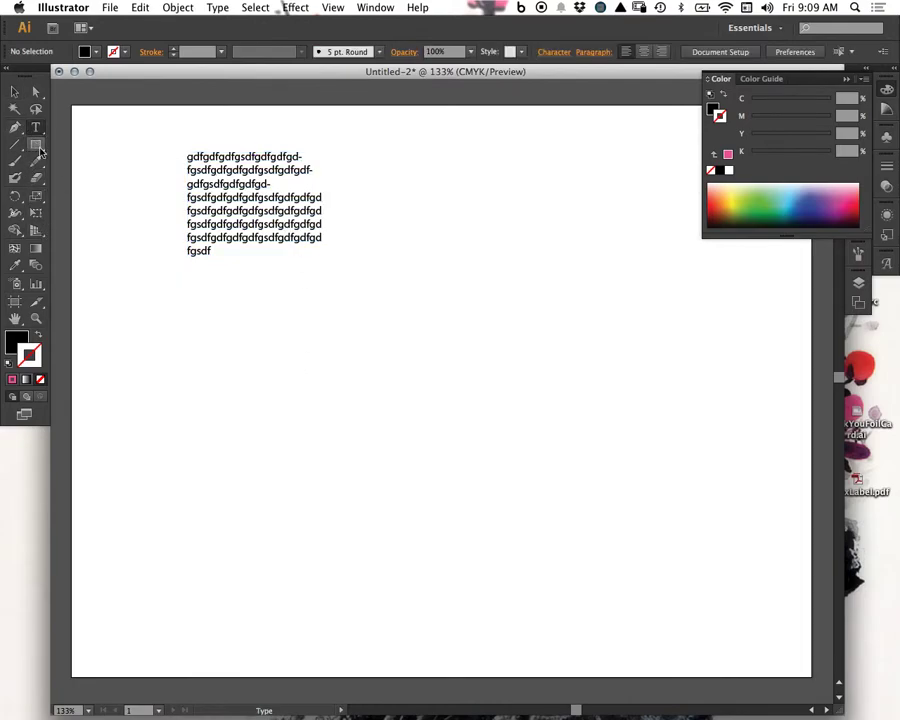
click(310, 378)
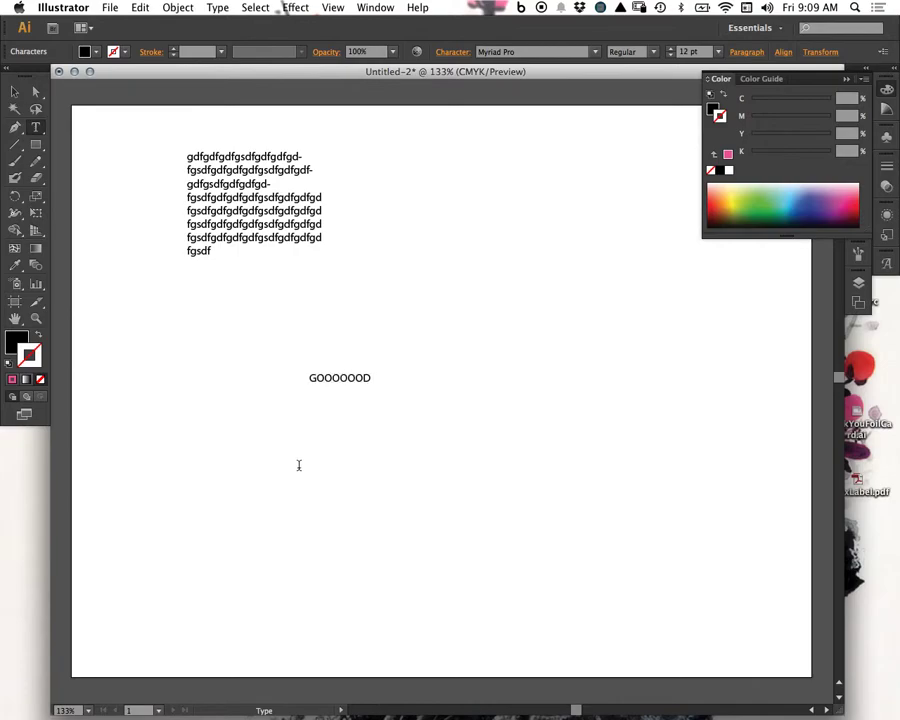
- Select the "GOOOOOOD" point text and scale it up to nearly four times its width
click(14, 90)
click(243, 373)
click(364, 378)
drag(376, 384, 545, 429)
- Lengthen the placeholder text box slightly downward, and stretch the "GOOOOOOD" text wider and much taller
click(287, 229)
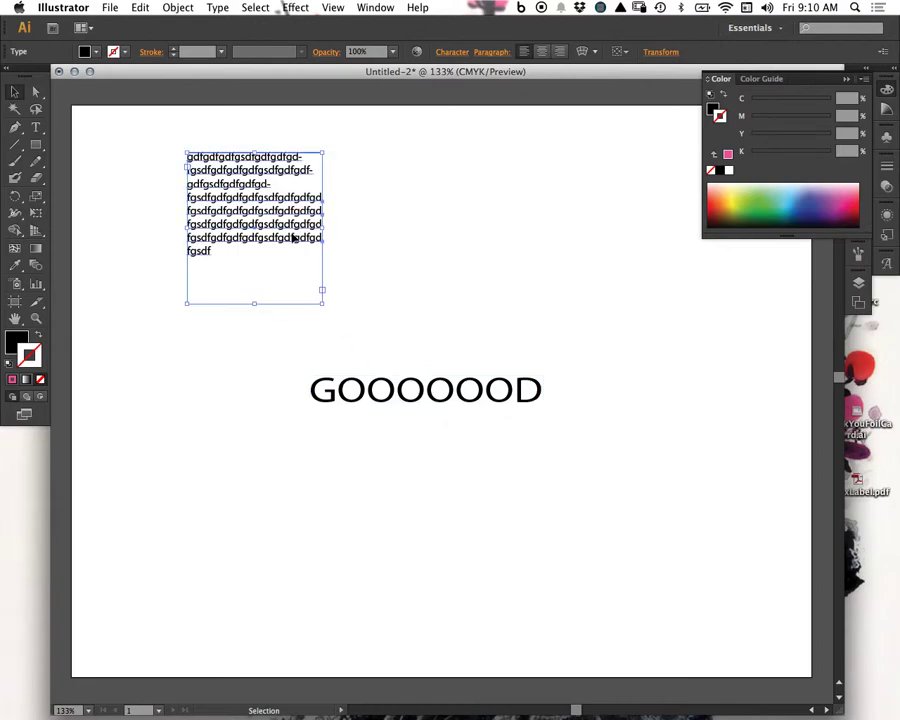
mouse_move(322, 312)
mouse_down()
mouse_move(329, 303)
mouse_move(462, 291)
mouse_move(311, 311)
mouse_move(338, 326)
mouse_move(322, 312)
mouse_up()
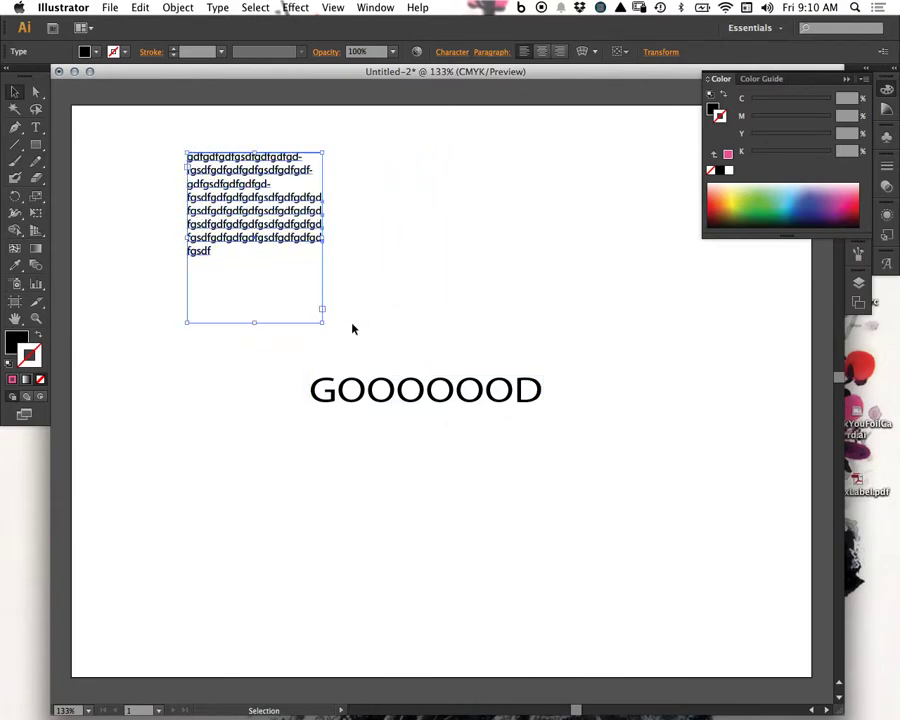
click(438, 404)
drag(545, 413, 686, 470)
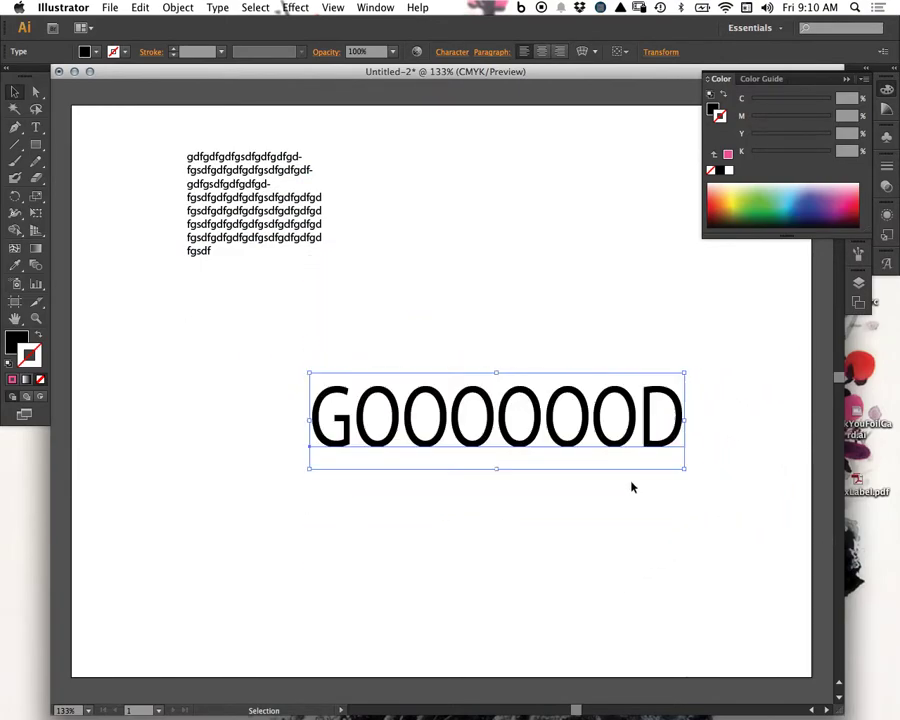
- Draw an empty area text box above "GOOOOOOD" and select all characters of that word
click(35, 130)
drag(378, 155, 629, 283)
click(568, 402)
key(super+a)
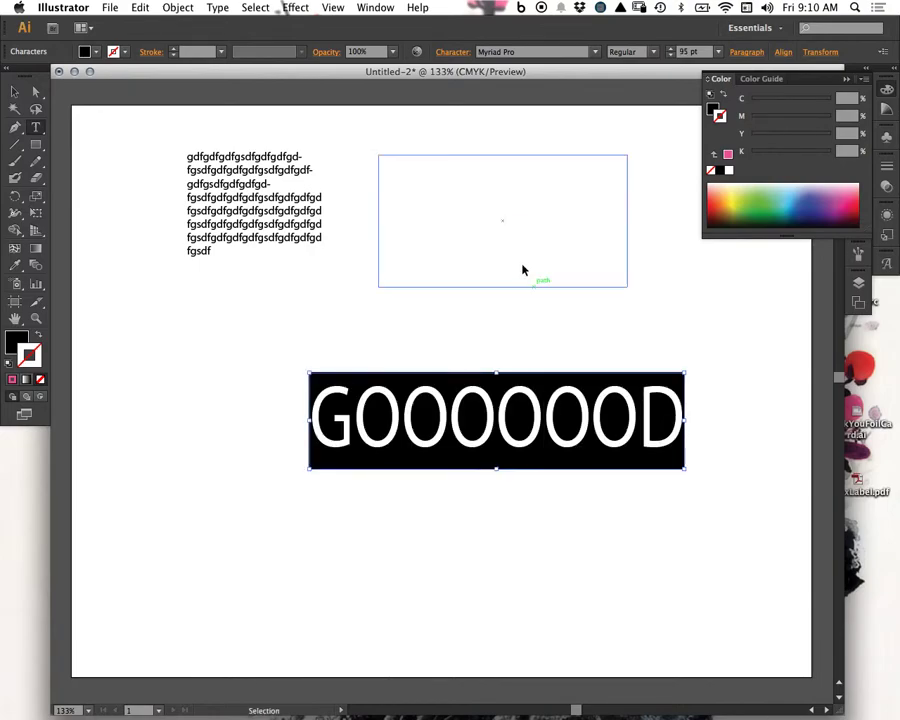
- Try twice to paste the "GOOOOOOD" text into the empty text box, deleting each separate pasted copy
super+click(461, 210)
key(Delete)
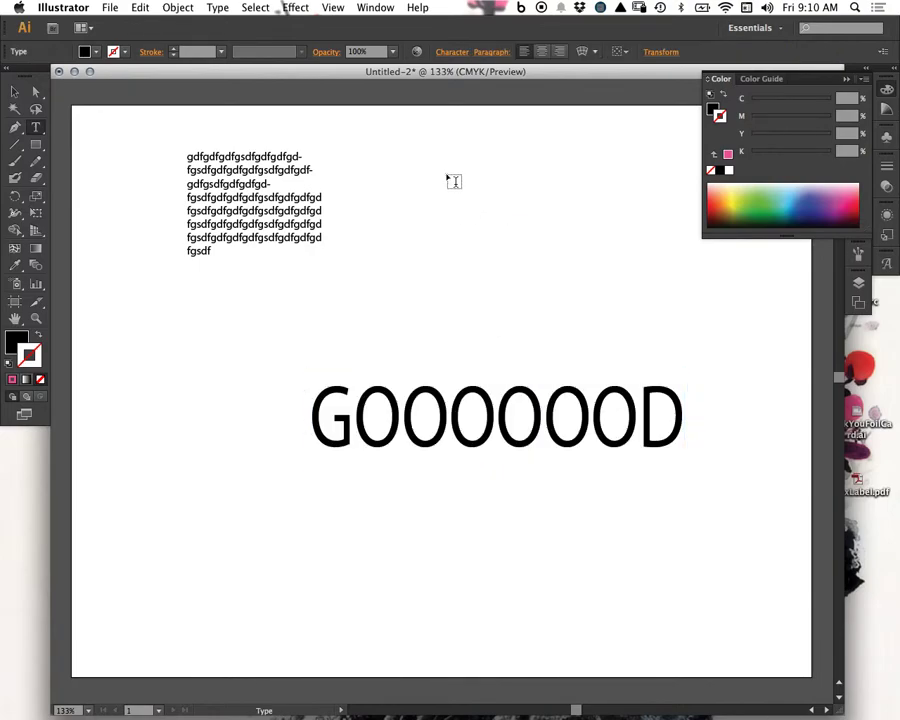
click(448, 177)
key(super+v)
key(Escape)
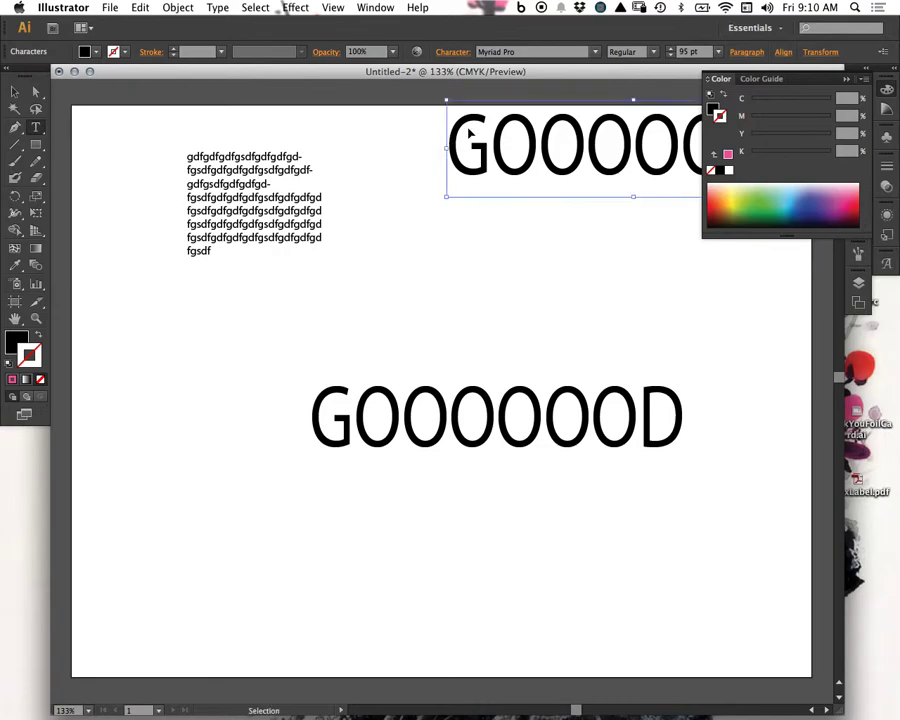
drag(474, 148, 406, 232)
key(Delete)
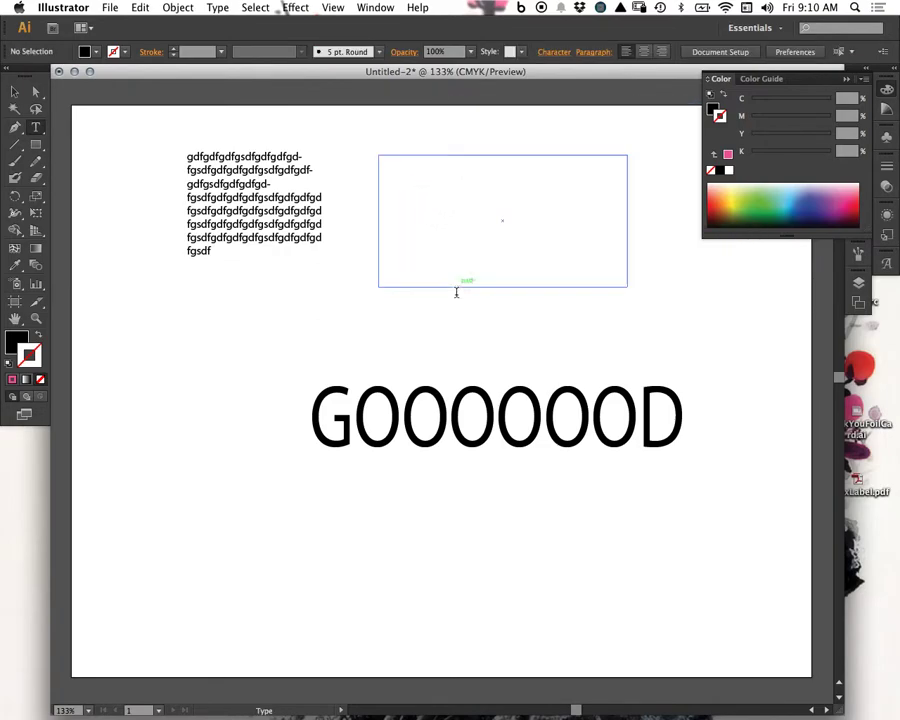
super+click(410, 158)
key(Delete)
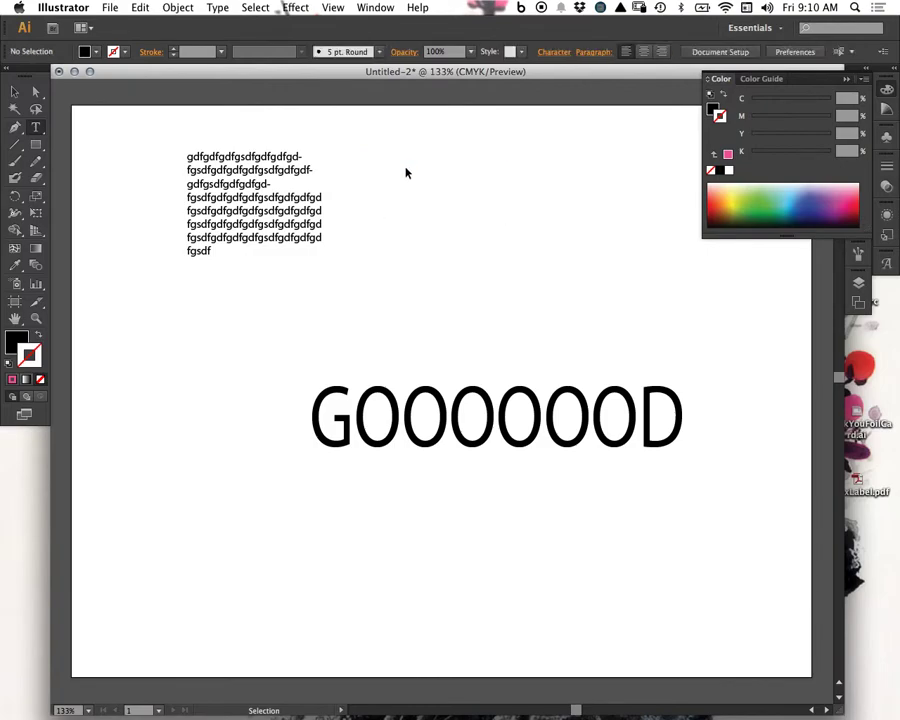
click(406, 165)
key(super+v)
key(Escape)
drag(484, 195, 386, 292)
key(Delete)
- Delete all text objects from the artboard
drag(587, 189, 152, 497)
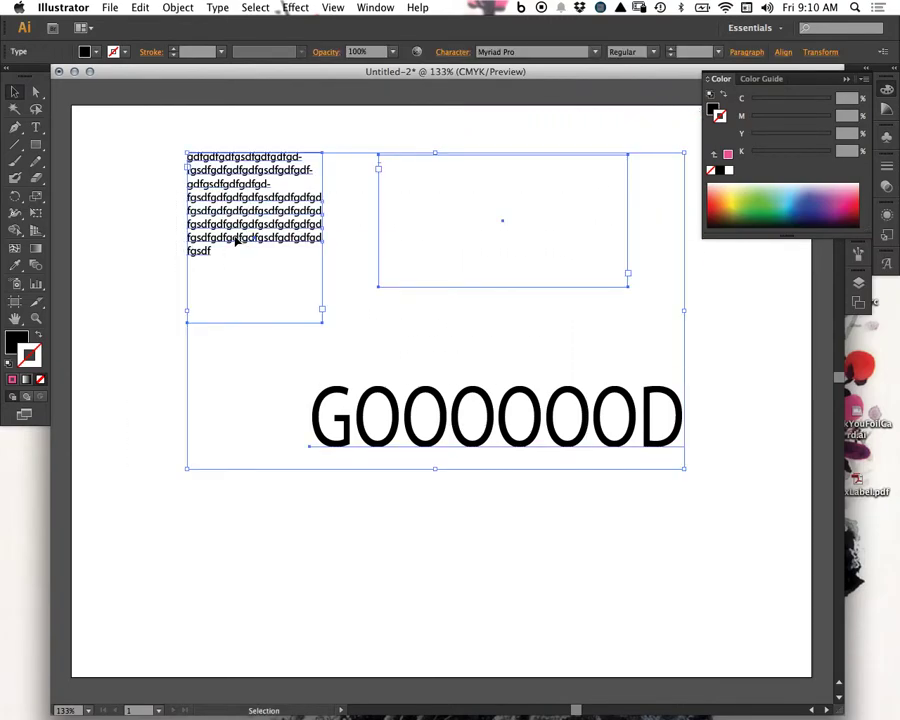
key(Delete)
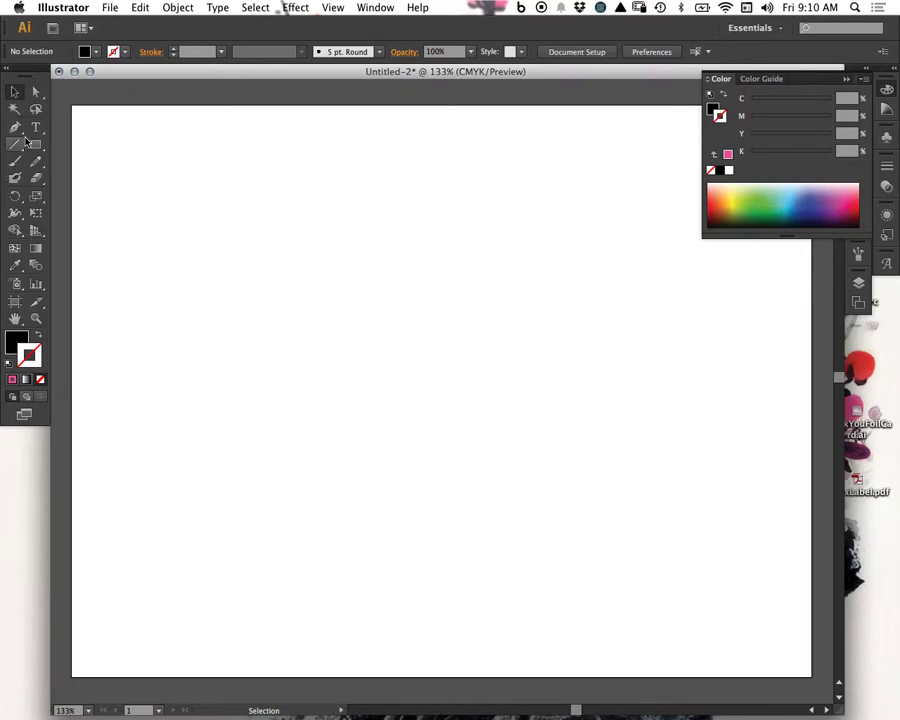
- Paint several curved black strokes in the artboard's left half with the Paintbrush tool
click(16, 165)
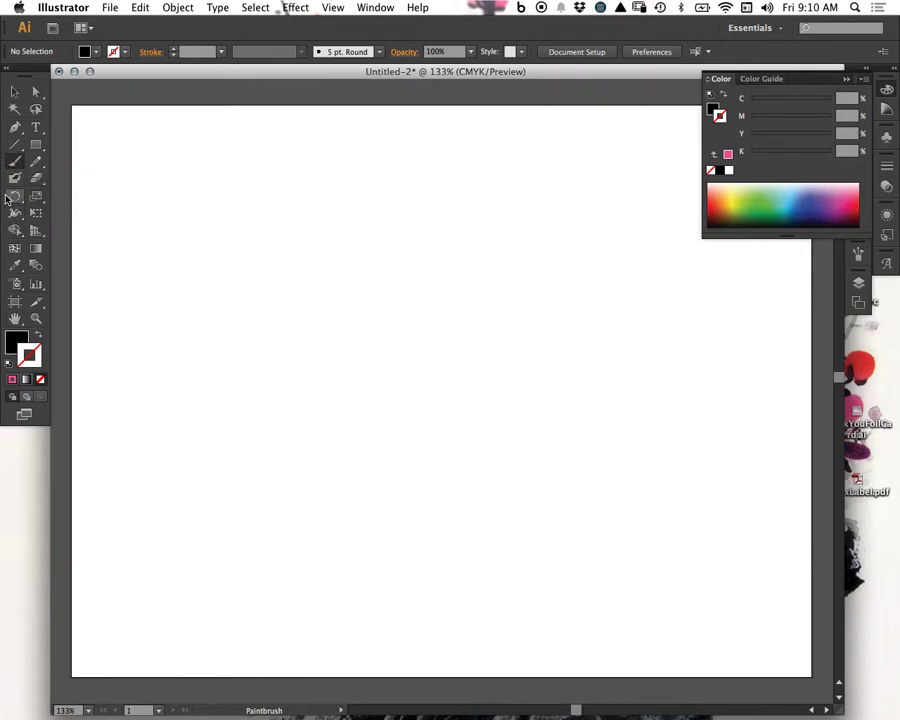
mouse_move(305, 160)
mouse_down()
mouse_move(287, 395)
mouse_move(255, 421)
mouse_move(282, 381)
mouse_move(323, 240)
mouse_up()
drag(356, 318, 373, 423)
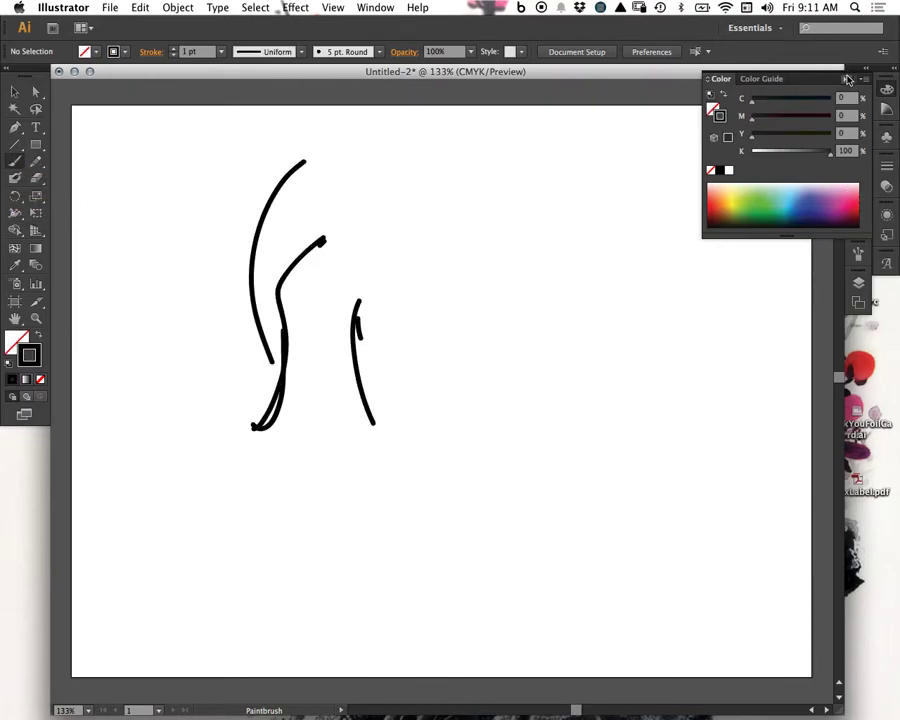
- Display the brush collection, choose the 5 pt. Oval brush, and paint a few strokes across the artboard's upper middle
click(847, 78)
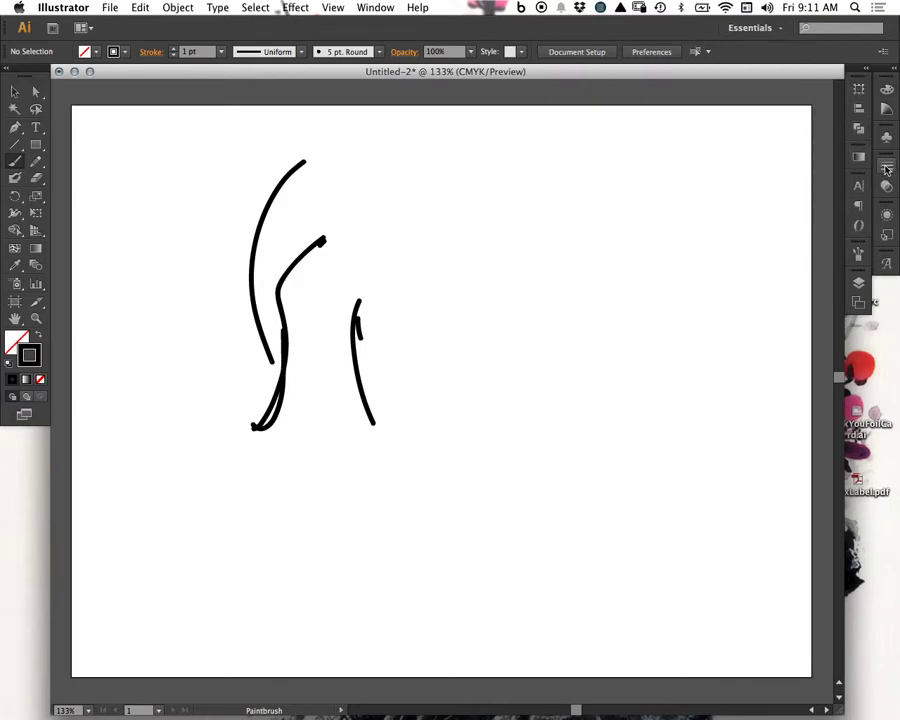
click(858, 253)
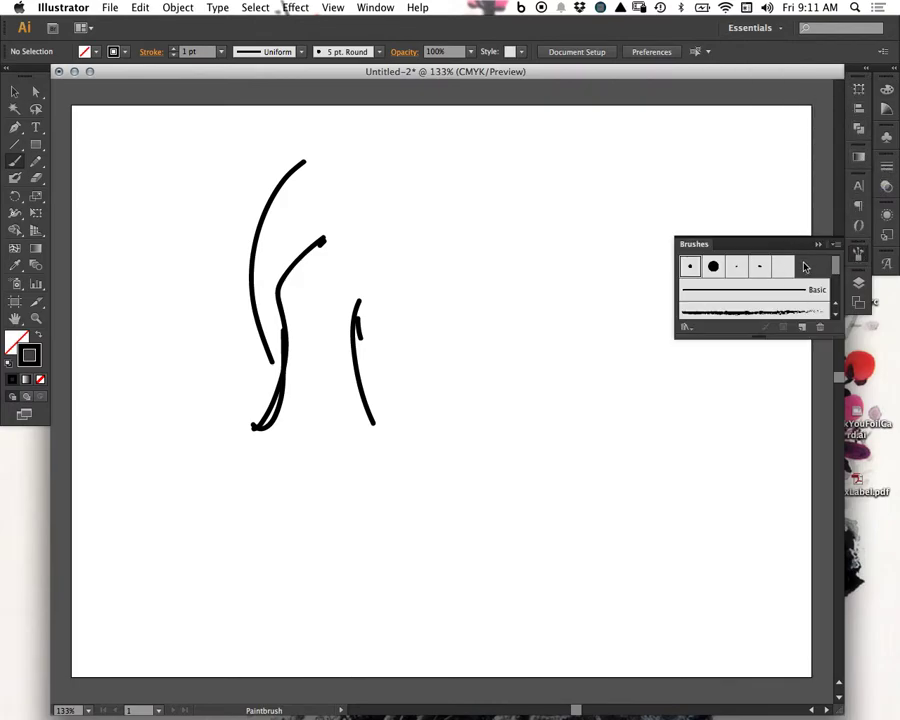
click(763, 266)
mouse_move(427, 160)
mouse_down()
mouse_move(409, 251)
mouse_move(491, 221)
mouse_move(540, 157)
mouse_move(594, 147)
mouse_up()
drag(536, 204, 543, 258)
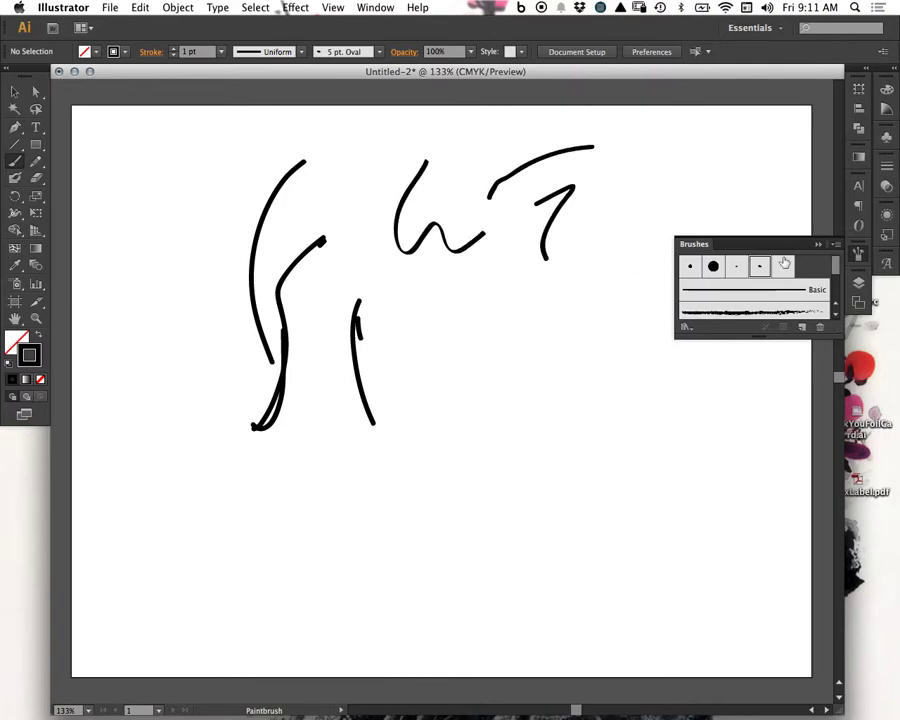
- Create a 9 pt calligraphic brush whose size responds to pen pressure, with the size variation turned up
click(801, 327)
click(286, 320)
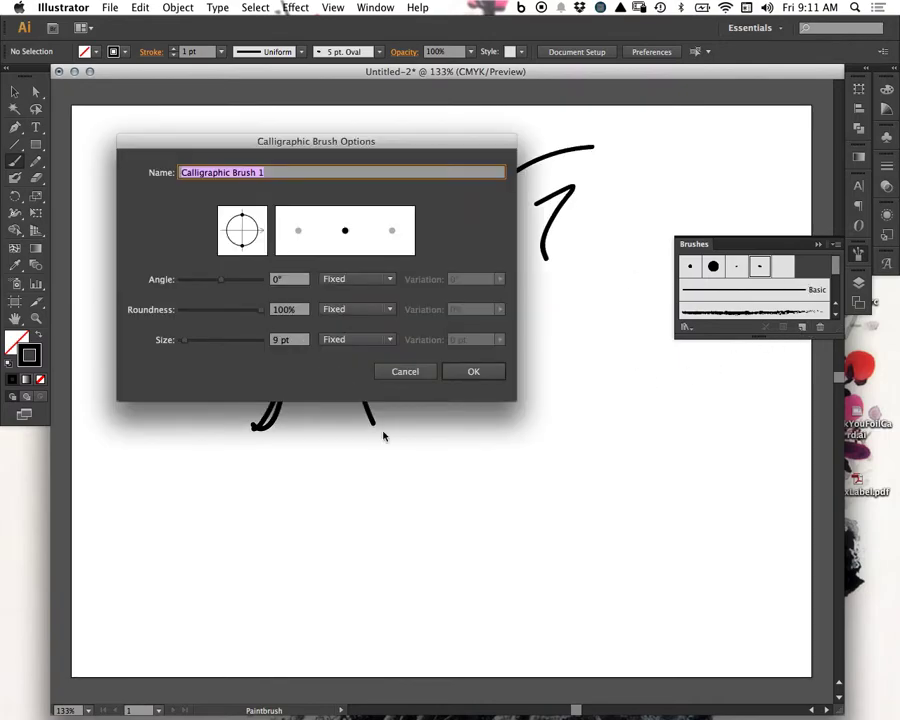
click(344, 340)
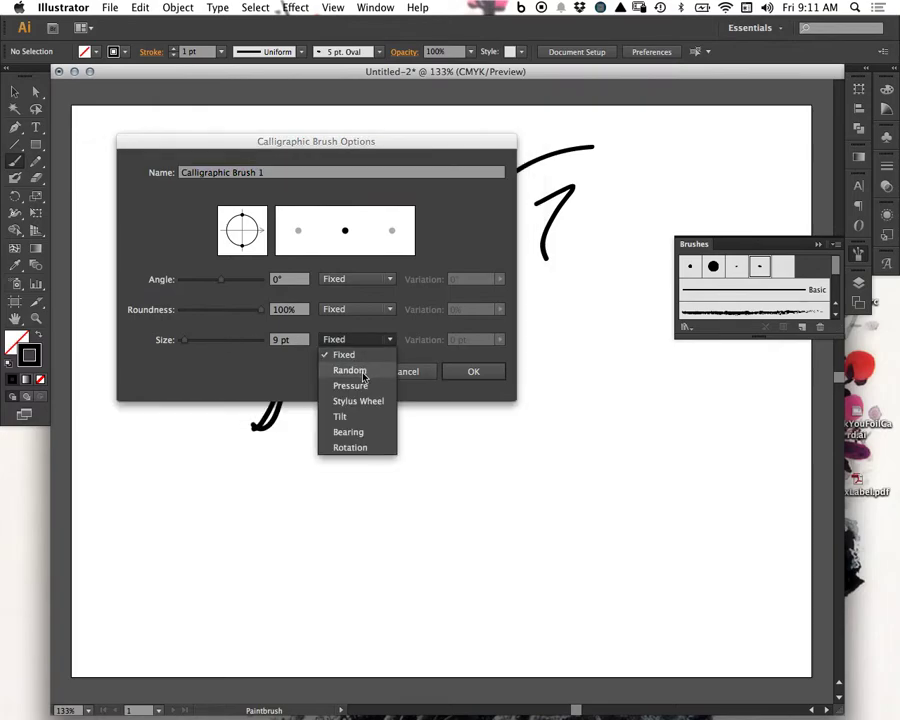
click(364, 386)
click(499, 340)
drag(439, 353, 542, 354)
click(500, 371)
- Paint thin and thick test strokes with the new pressure-sensitive brush in the artboard's centre and lower left
drag(537, 309, 474, 493)
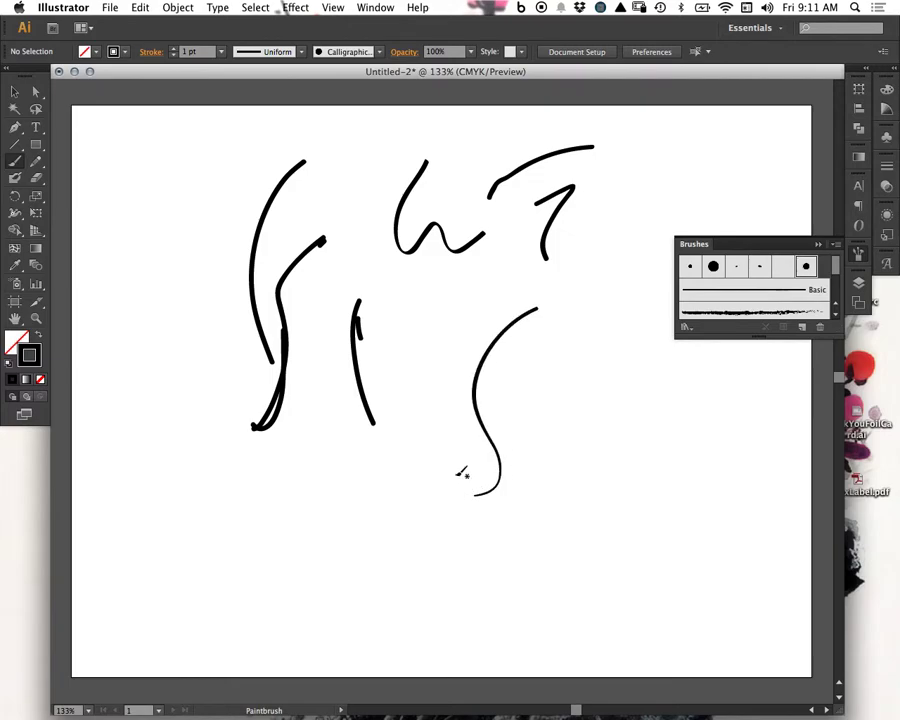
mouse_move(504, 432)
mouse_down()
mouse_move(561, 334)
mouse_move(543, 436)
mouse_move(555, 497)
mouse_up()
mouse_move(291, 518)
mouse_down()
mouse_move(316, 451)
mouse_move(374, 420)
mouse_up()
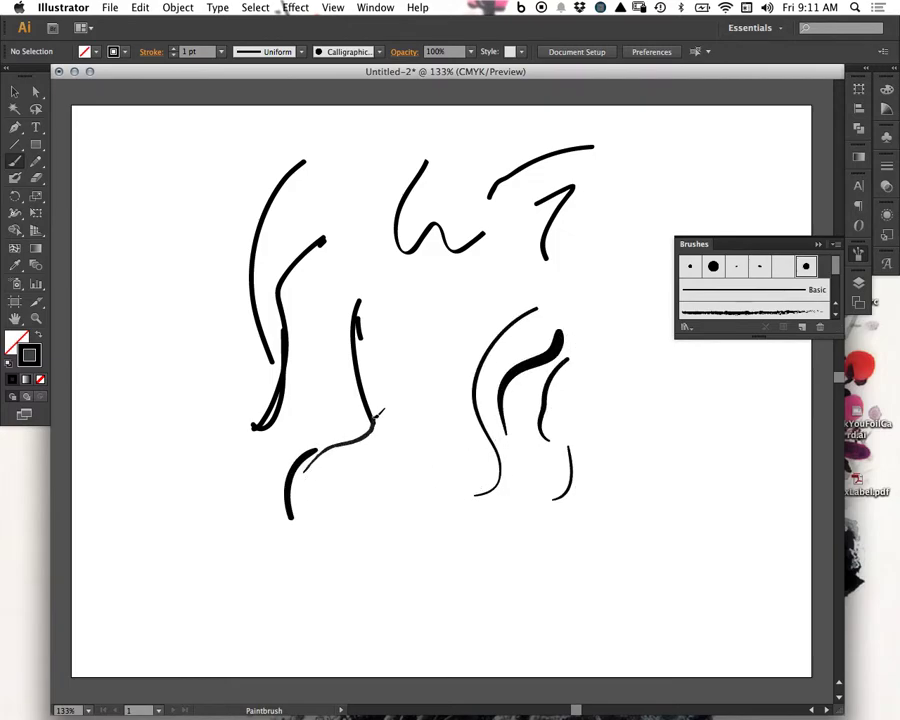
mouse_move(321, 470)
mouse_down()
mouse_move(373, 450)
mouse_move(378, 434)
mouse_move(373, 475)
mouse_up()
drag(299, 495, 299, 532)
mouse_move(325, 579)
mouse_down()
mouse_move(315, 524)
mouse_move(344, 472)
mouse_move(355, 514)
mouse_move(396, 463)
mouse_up()
- Apply the Charcoal – Feather art brush to the upper-left curved stroke and accept its brush options unchanged
click(16, 92)
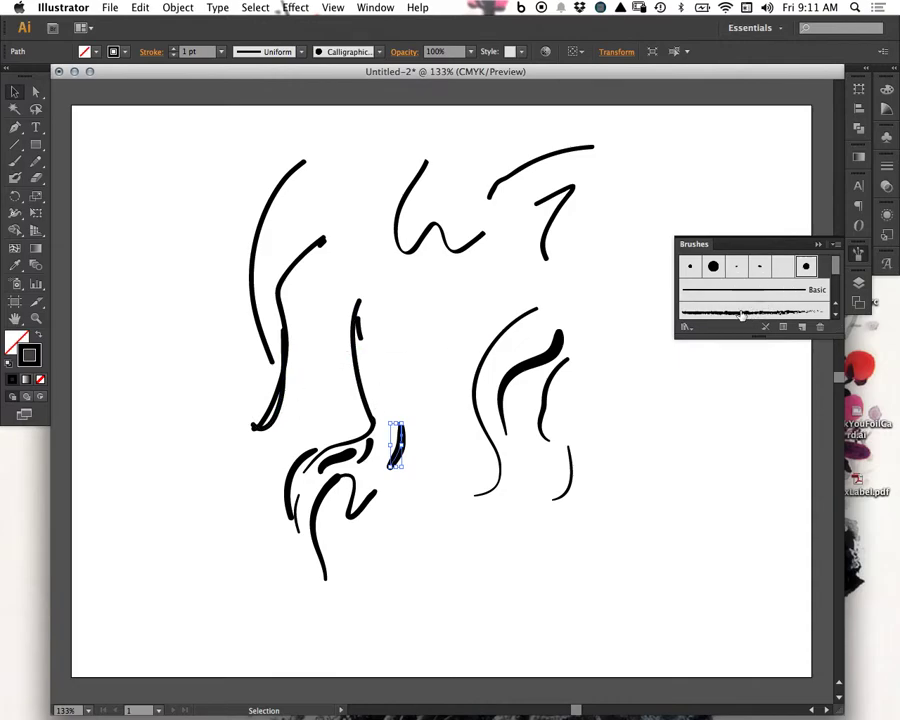
click(297, 168)
click(686, 314)
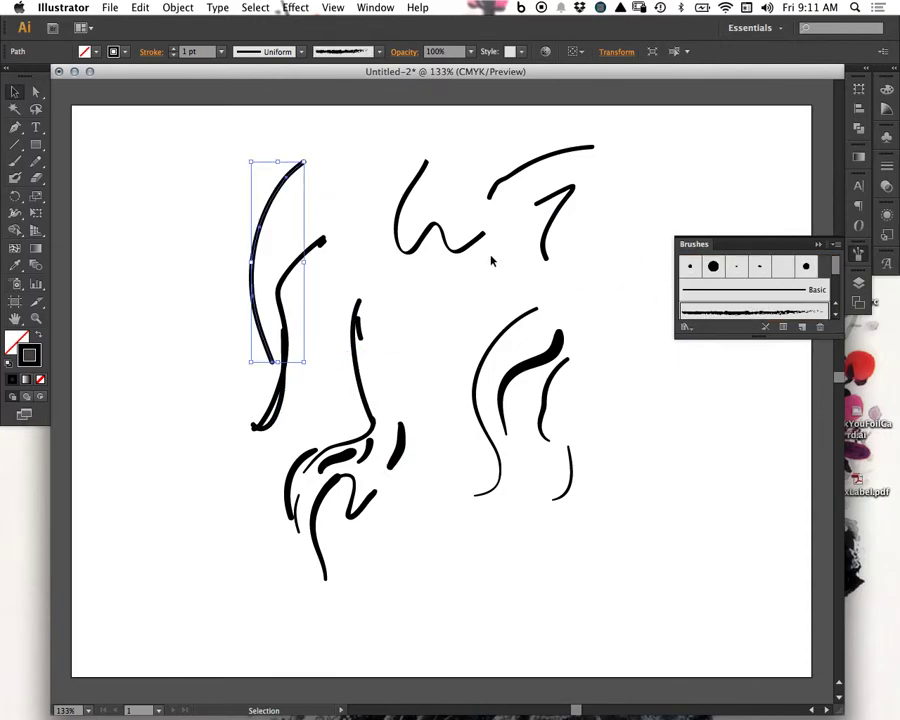
double_click(712, 314)
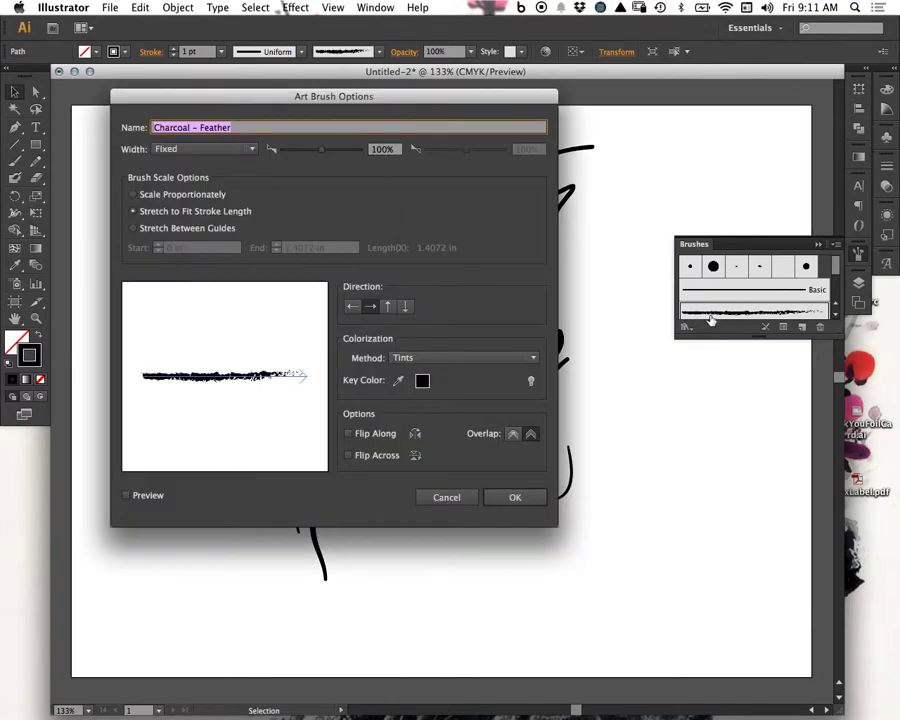
click(507, 499)
- Switch the upper-left curved stroke to the new calligraphic brush and close the brush's options
double_click(805, 264)
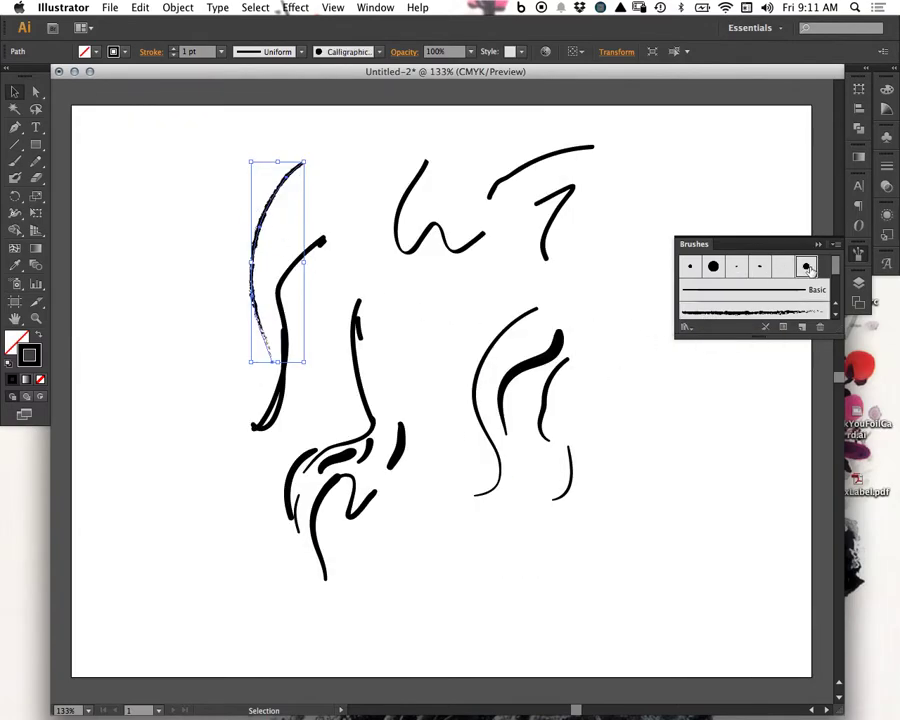
click(473, 372)
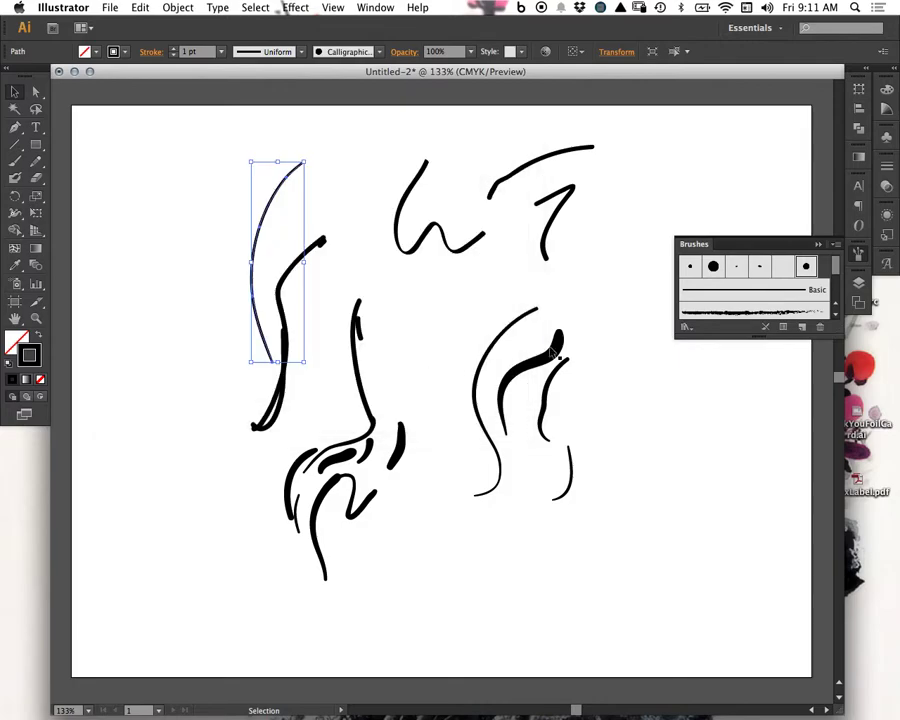
click(338, 281)
- Reapply the Charcoal – Feather brush to the upper-left curved stroke and deselect it
click(251, 272)
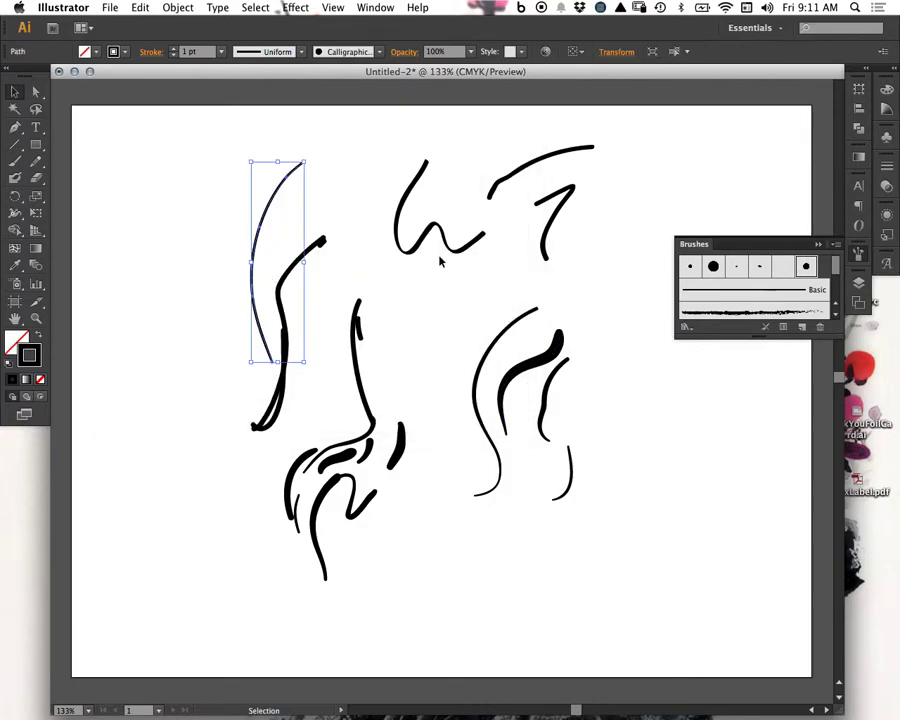
click(741, 314)
click(640, 305)
- Paint several long, curving charcoal strokes over the existing strokes with the Paintbrush tool
click(15, 160)
drag(280, 524, 257, 523)
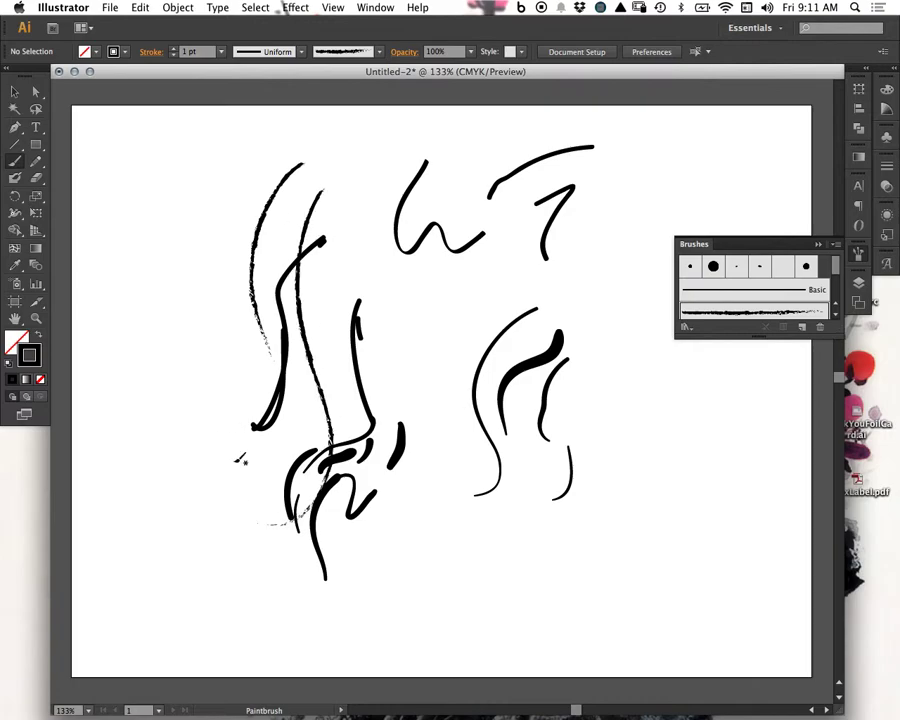
drag(368, 211, 363, 243)
mouse_move(381, 295)
mouse_down()
mouse_move(442, 268)
mouse_move(444, 296)
mouse_move(519, 262)
mouse_move(538, 215)
mouse_up()
- Select all painted strokes on the artboard and delete them
click(14, 90)
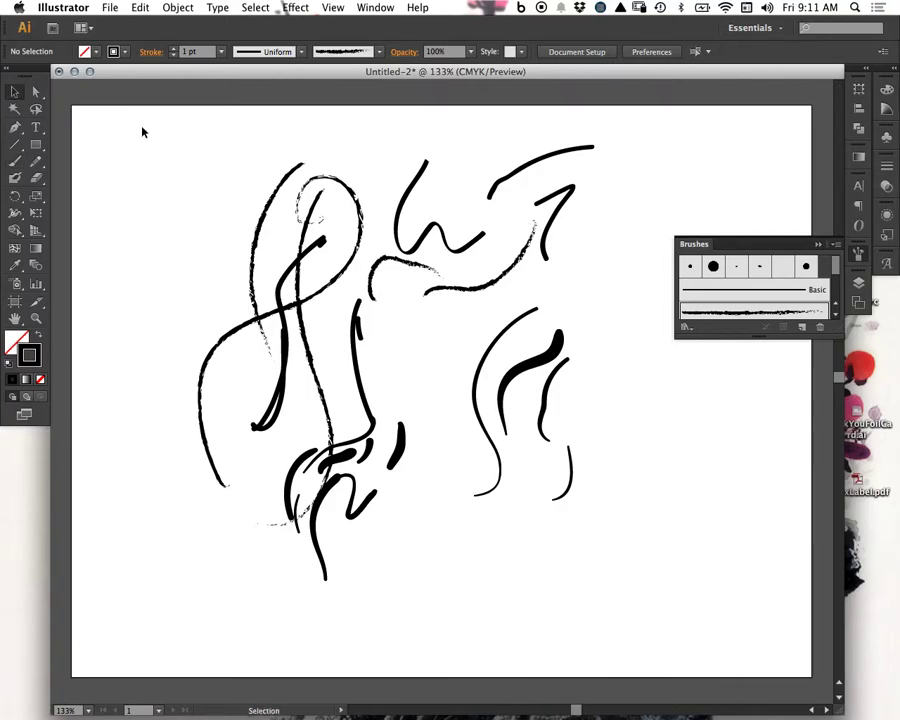
mouse_move(145, 132)
mouse_down()
mouse_move(578, 566)
mouse_move(560, 635)
mouse_up()
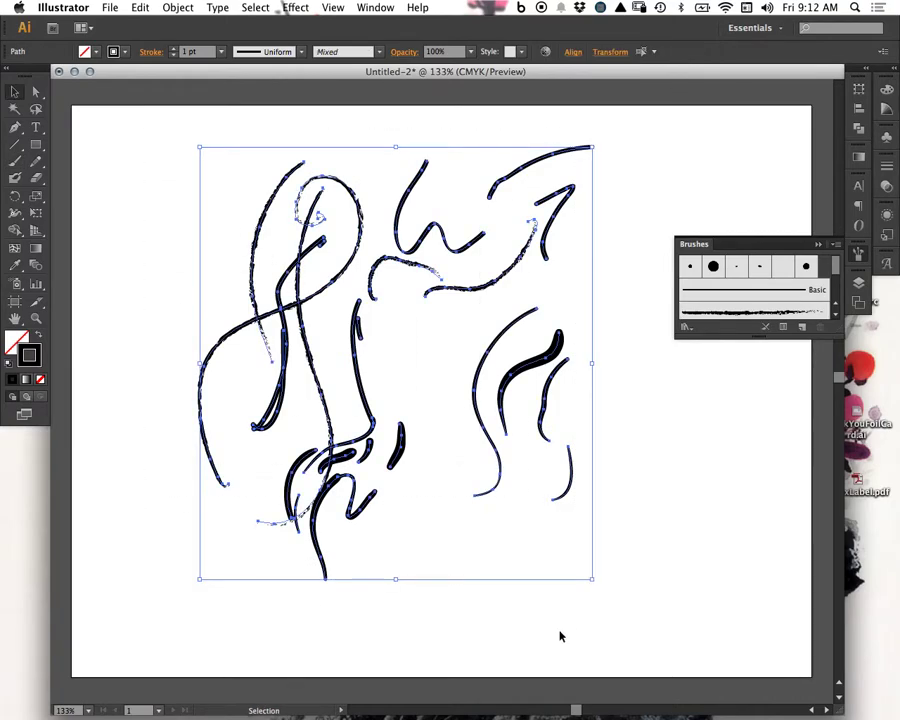
key(Delete)
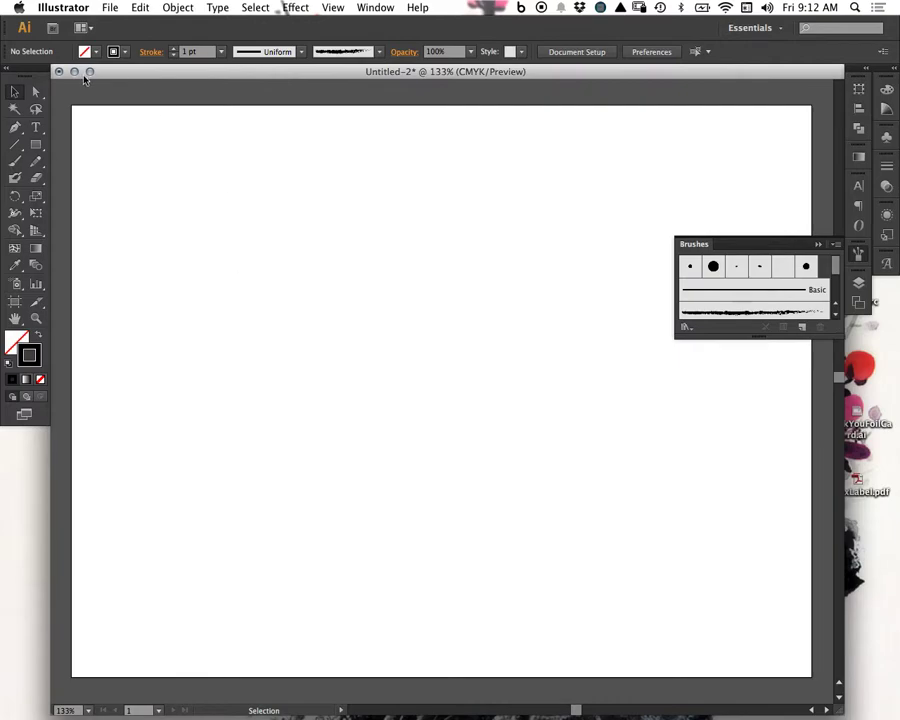
- Draw several thin, looping freehand paths in the artboard's left half with the Pencil tool
click(36, 161)
drag(330, 362, 252, 328)
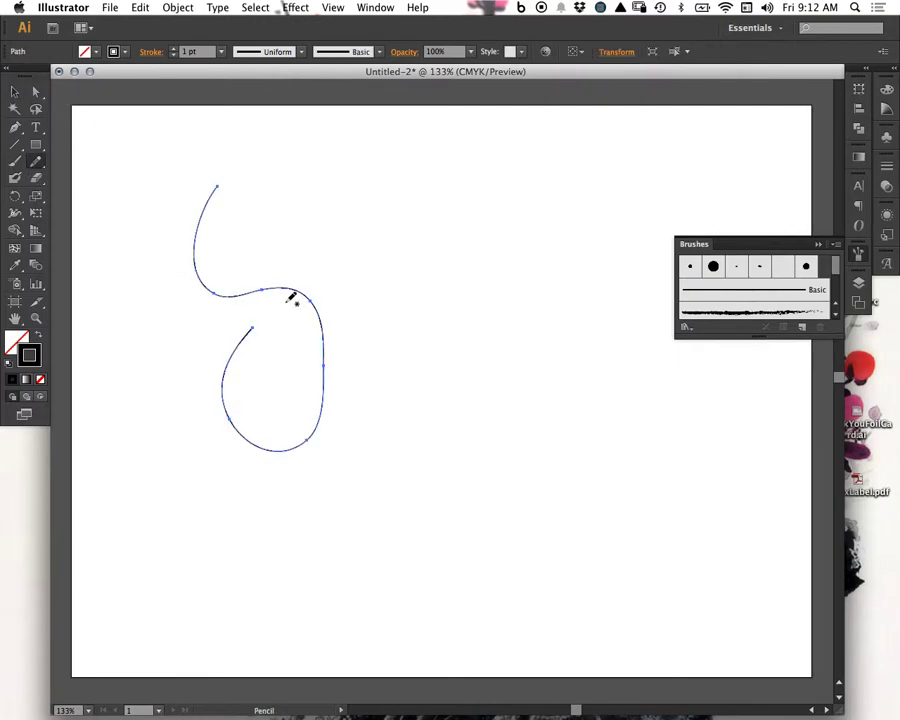
drag(349, 318, 288, 313)
mouse_move(346, 366)
mouse_down()
mouse_move(378, 288)
mouse_move(392, 215)
mouse_move(295, 204)
mouse_move(373, 221)
mouse_up()
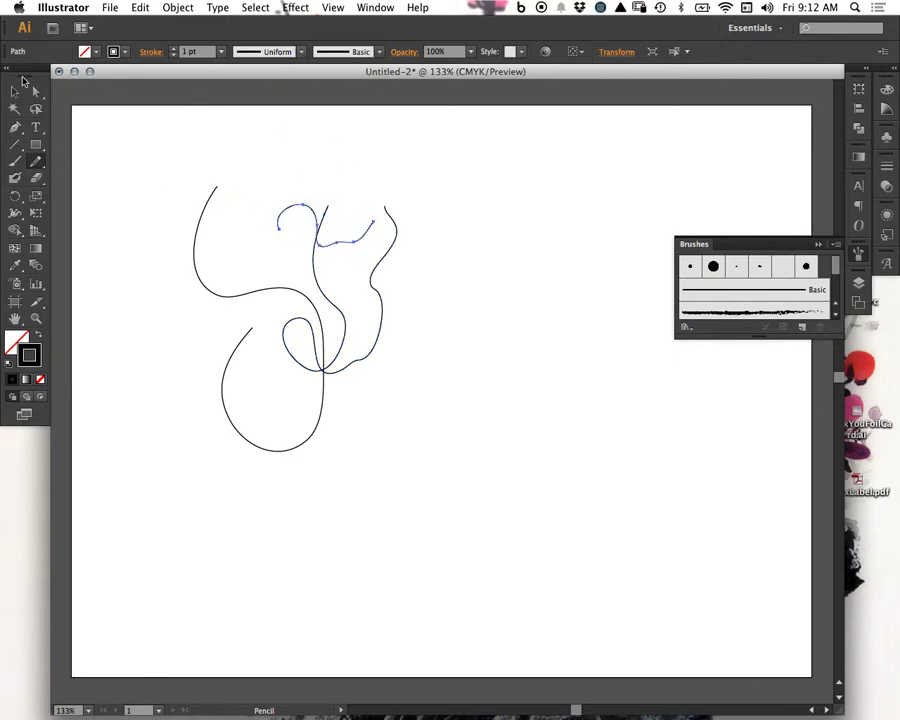
- Select all the pencil paths and delete them from the artboard
click(15, 91)
drag(151, 157, 407, 555)
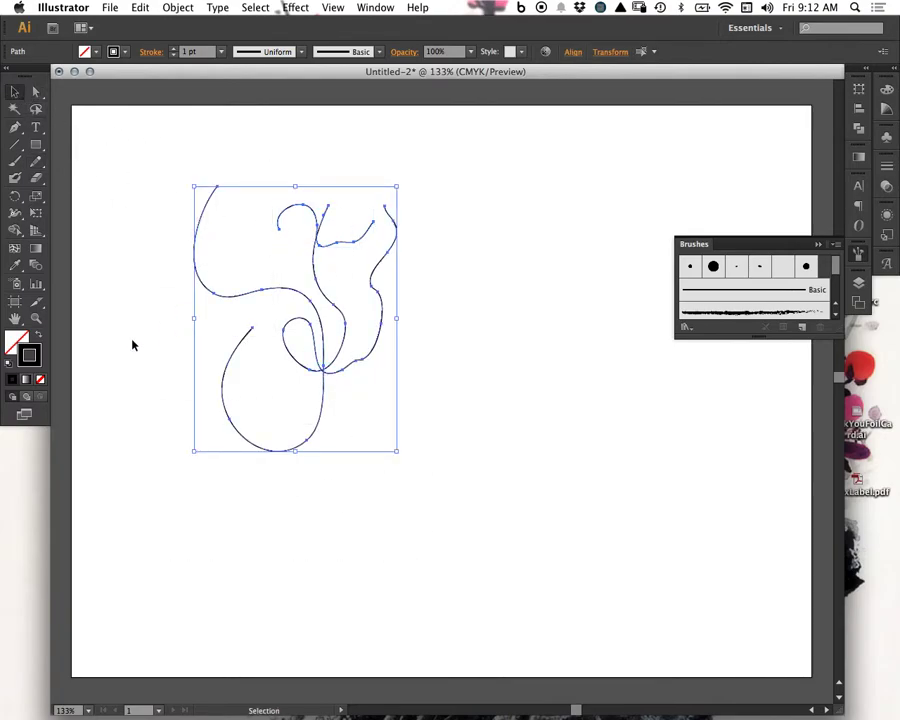
key(Delete)
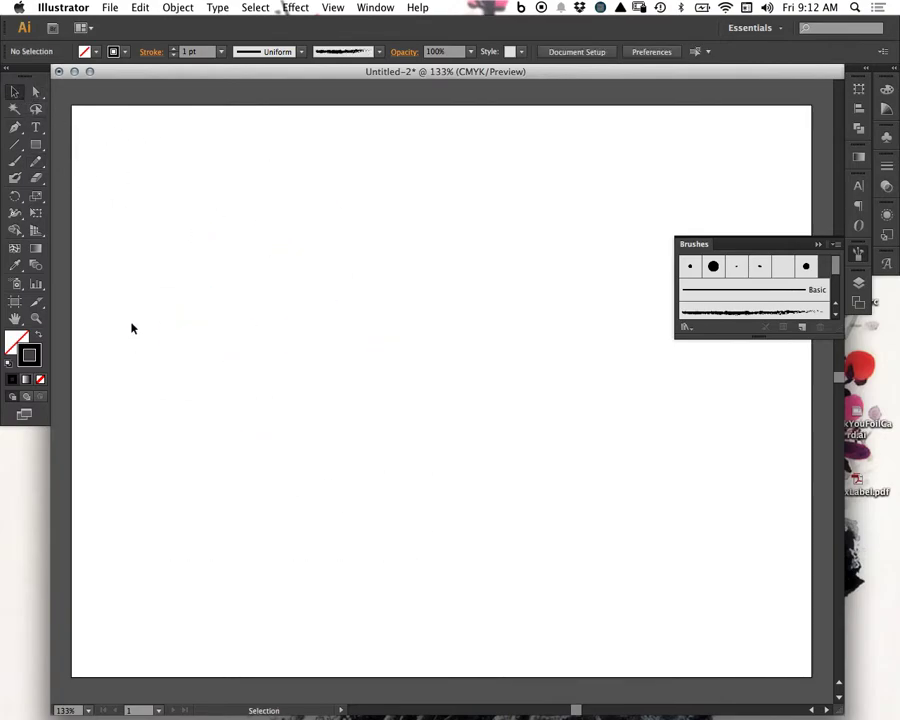
- Paint a thick, looping black shape in the artboard's left half with the Blob Brush and move it slightly up and right
click(16, 179)
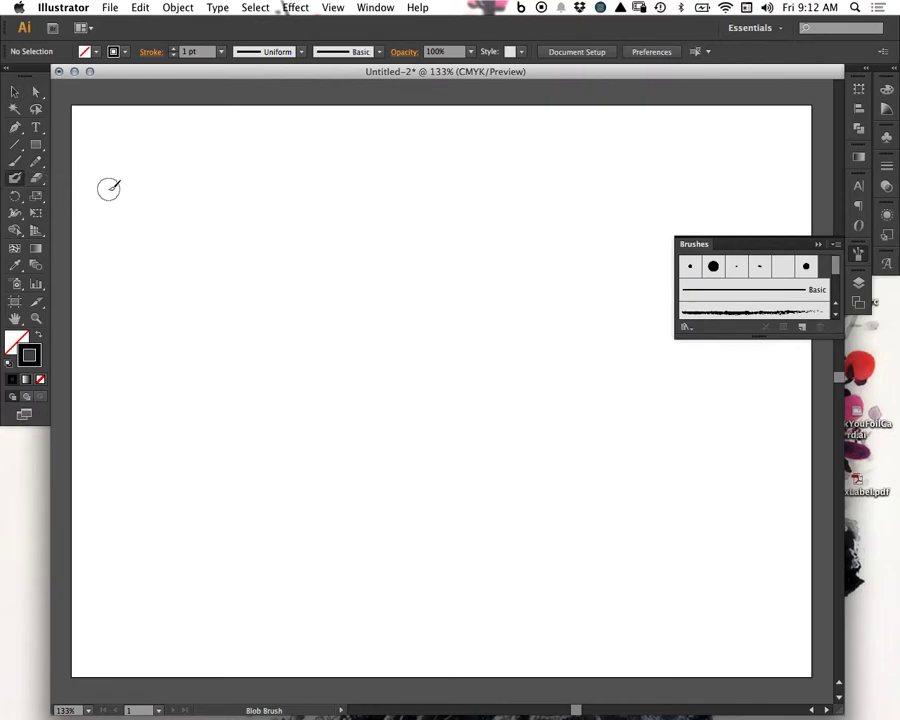
mouse_move(160, 178)
mouse_down()
mouse_move(135, 224)
mouse_move(161, 199)
mouse_move(178, 216)
mouse_move(207, 199)
mouse_move(231, 249)
mouse_move(210, 212)
mouse_move(259, 267)
mouse_move(259, 366)
mouse_move(267, 227)
mouse_move(457, 323)
mouse_move(250, 421)
mouse_move(140, 222)
mouse_move(145, 230)
mouse_up()
key(v)
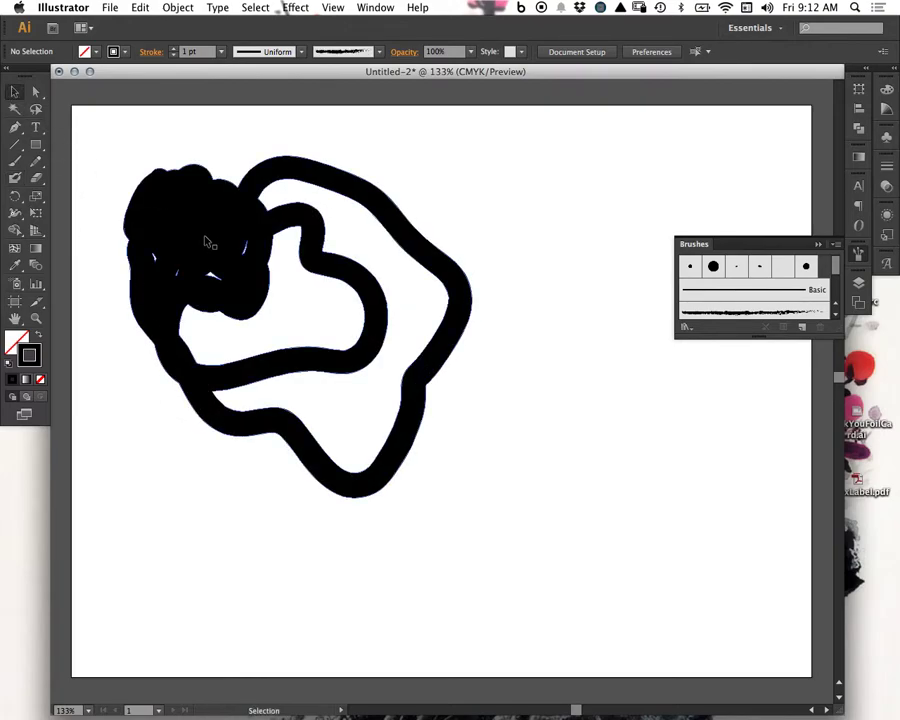
drag(204, 242, 219, 230)
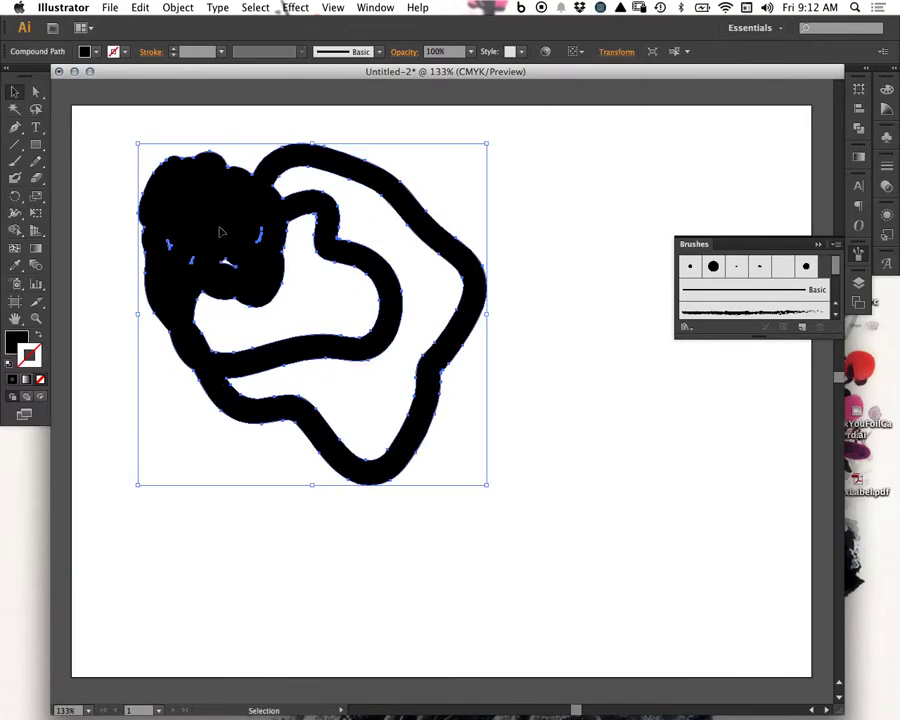
- Paint a looping charcoal stroke to the right of the blob shape with the Paintbrush and select it to show its path
click(15, 164)
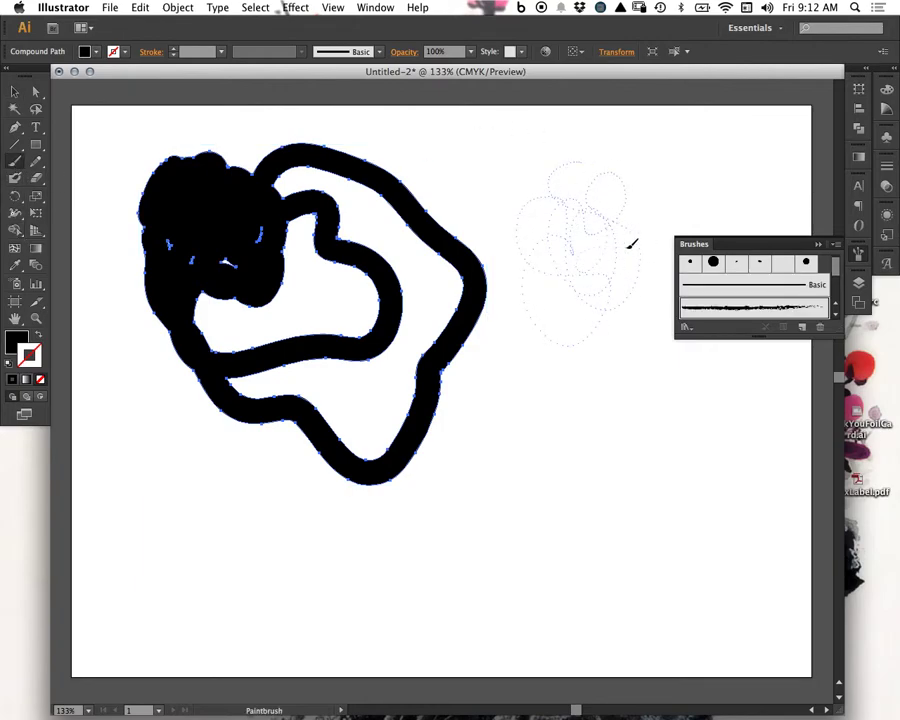
drag(622, 243, 617, 164)
click(15, 91)
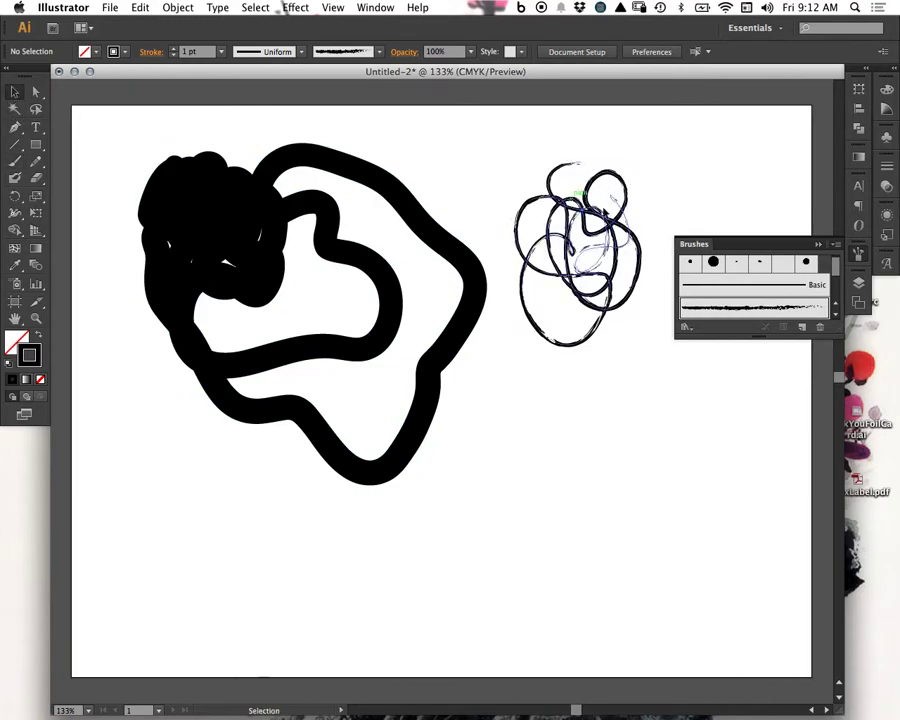
click(607, 238)
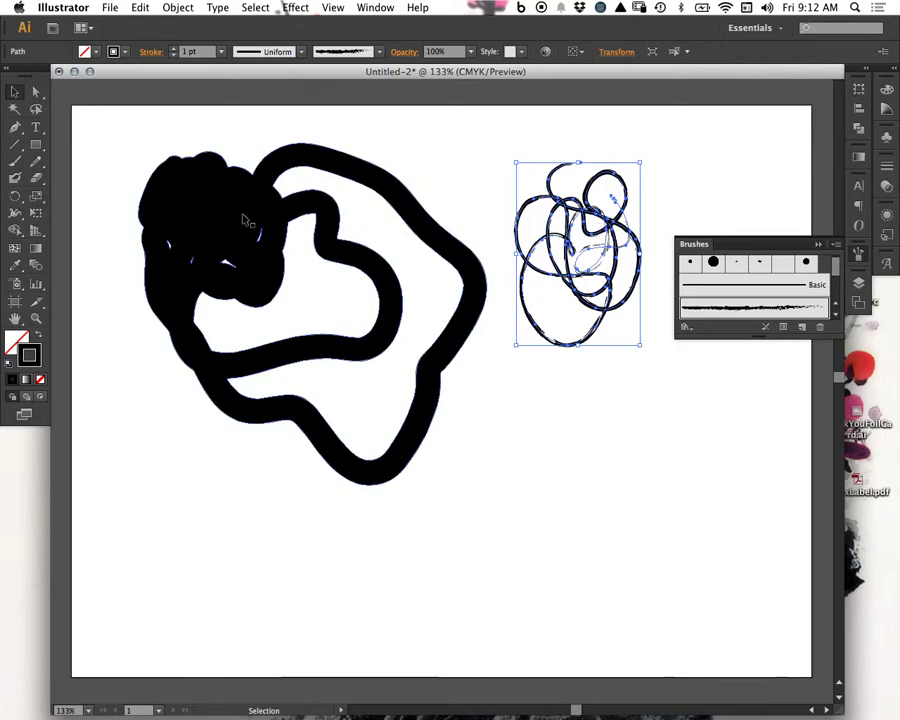
- Erase a notch in the selected blob shape's left edge and thin loops inside its solid upper part
click(244, 229)
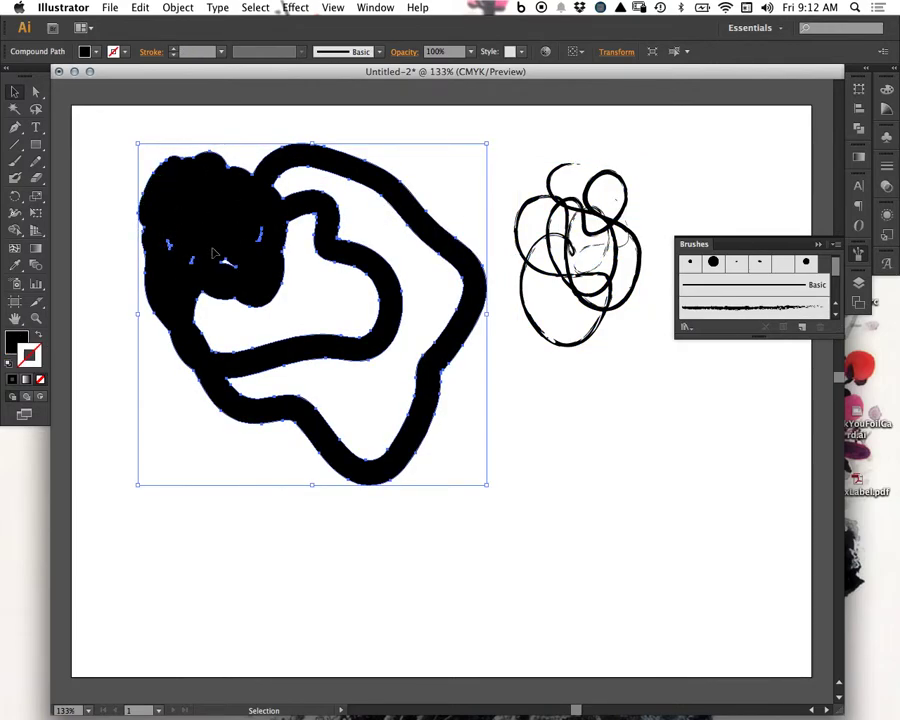
click(36, 177)
drag(141, 201, 140, 213)
drag(180, 204, 183, 211)
mouse_move(230, 207)
mouse_down()
mouse_move(231, 191)
mouse_move(186, 190)
mouse_up()
click(15, 177)
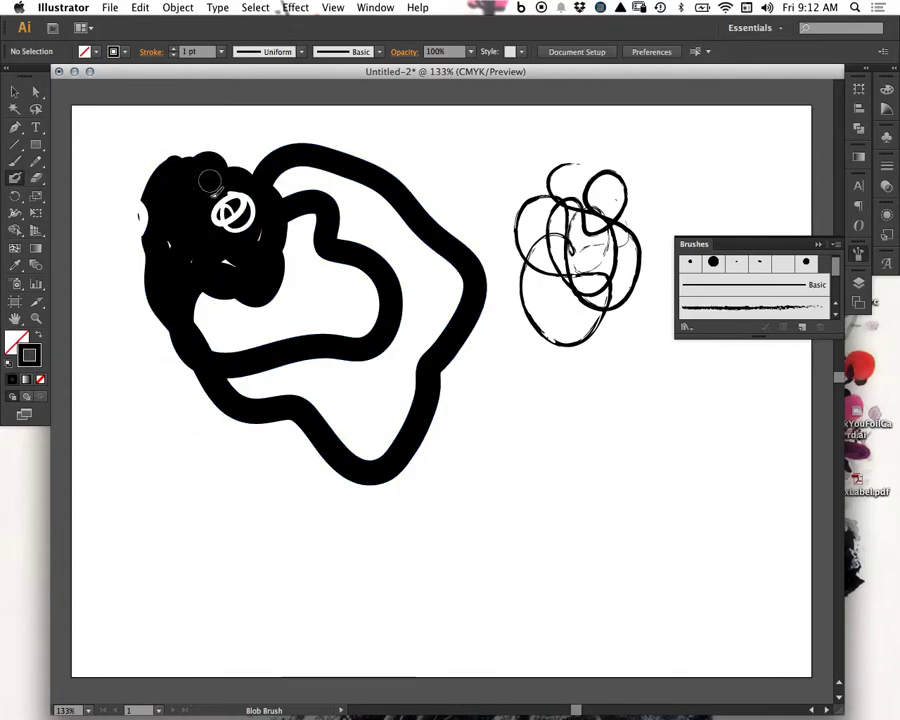
click(15, 160)
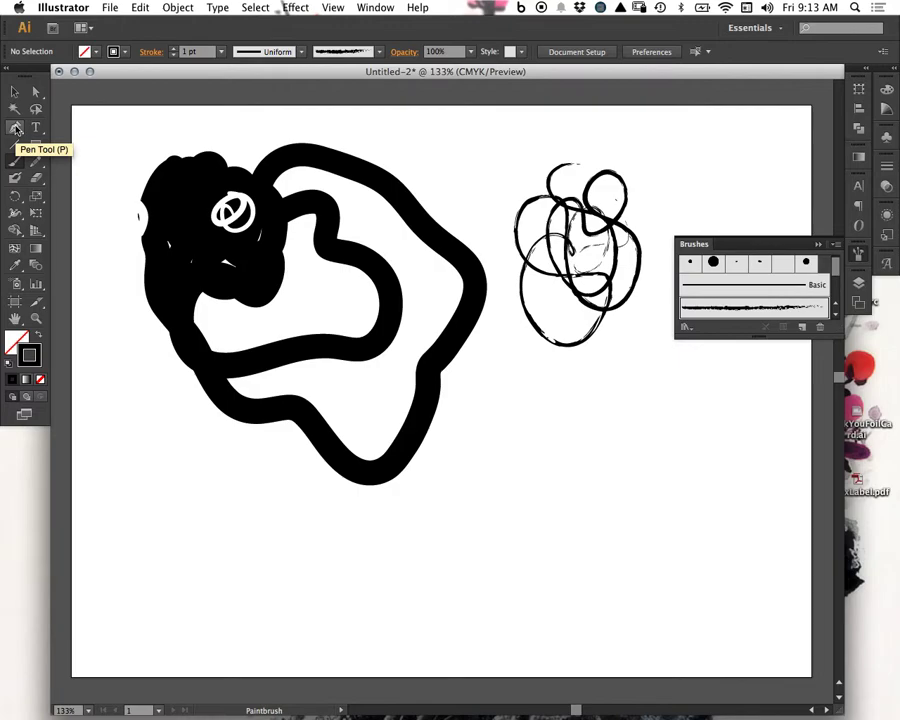
click(15, 129)
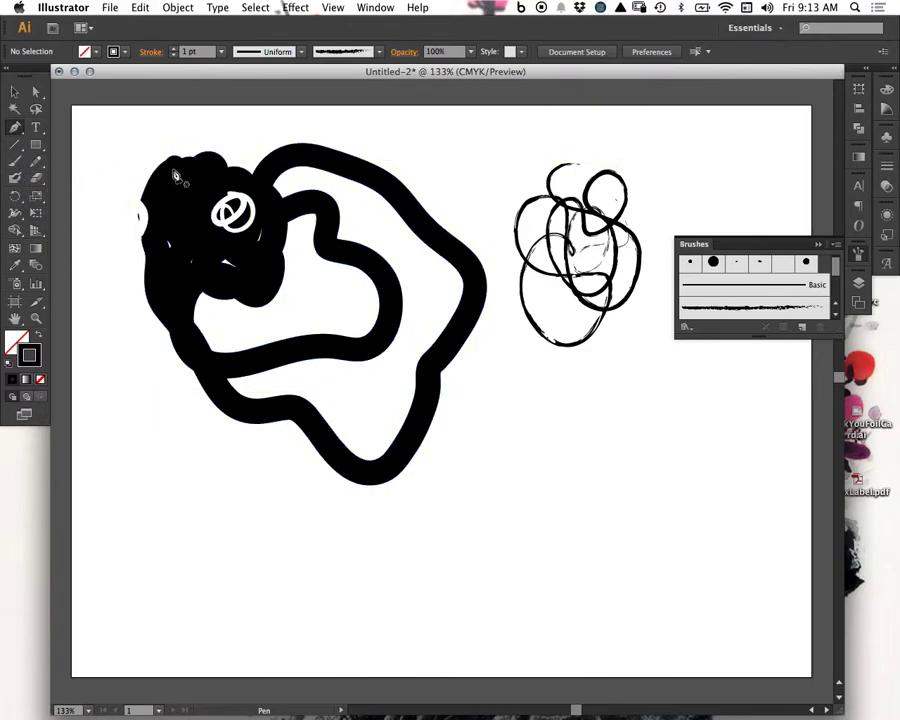
- Select the blob shape and the charcoal stroke and delete them
key(v)
mouse_move(120, 148)
mouse_down()
mouse_move(577, 418)
mouse_move(473, 497)
mouse_up()
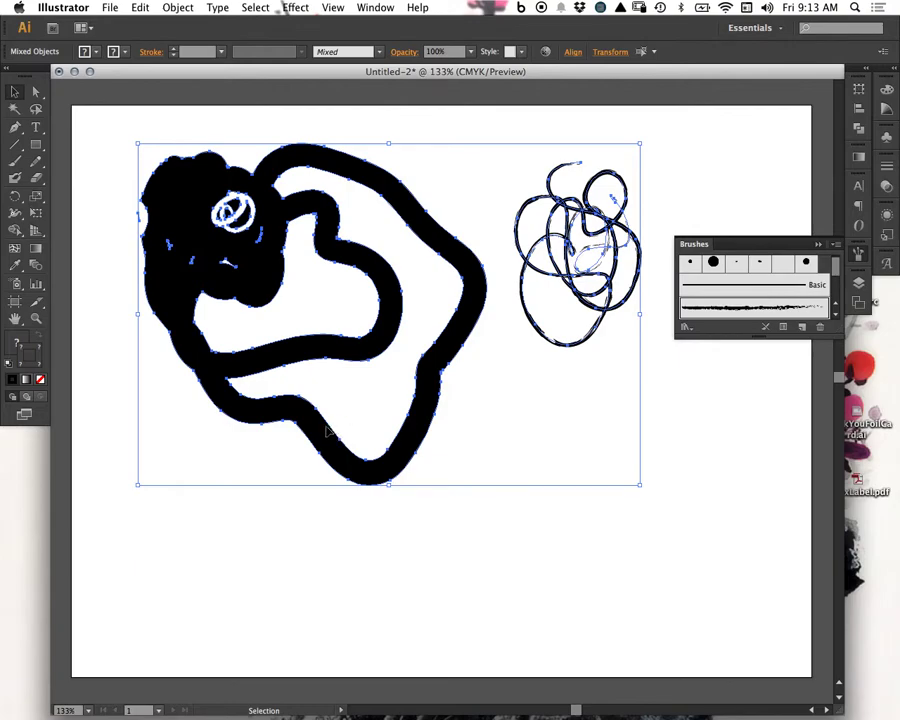
key(Delete)
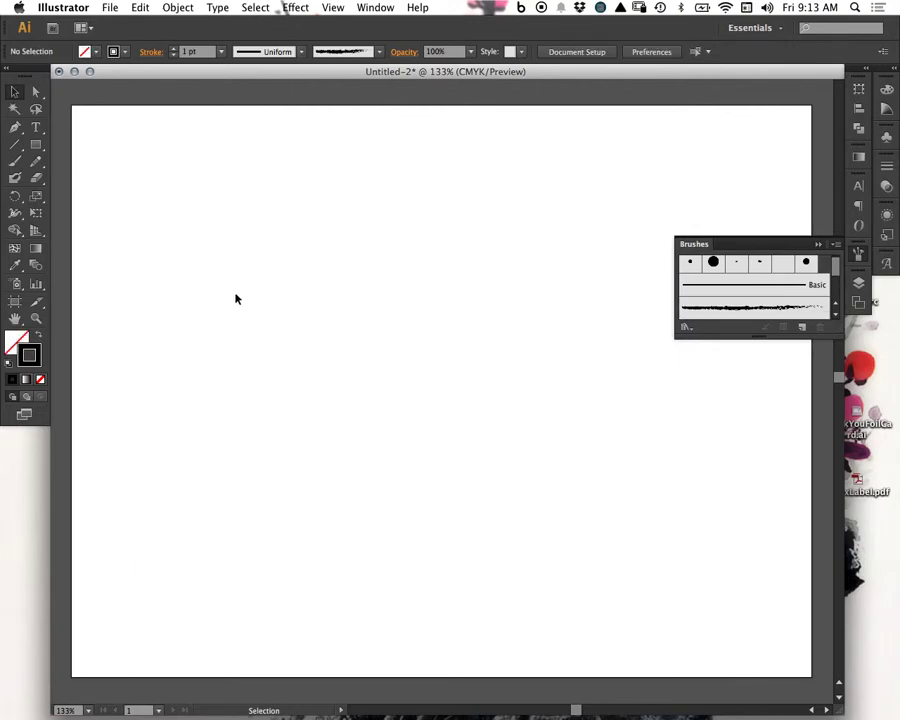
- Draw a rectangle about 5.1 in wide and 4 in high near the artboard's centre, with a black fill and no stroke
click(36, 177)
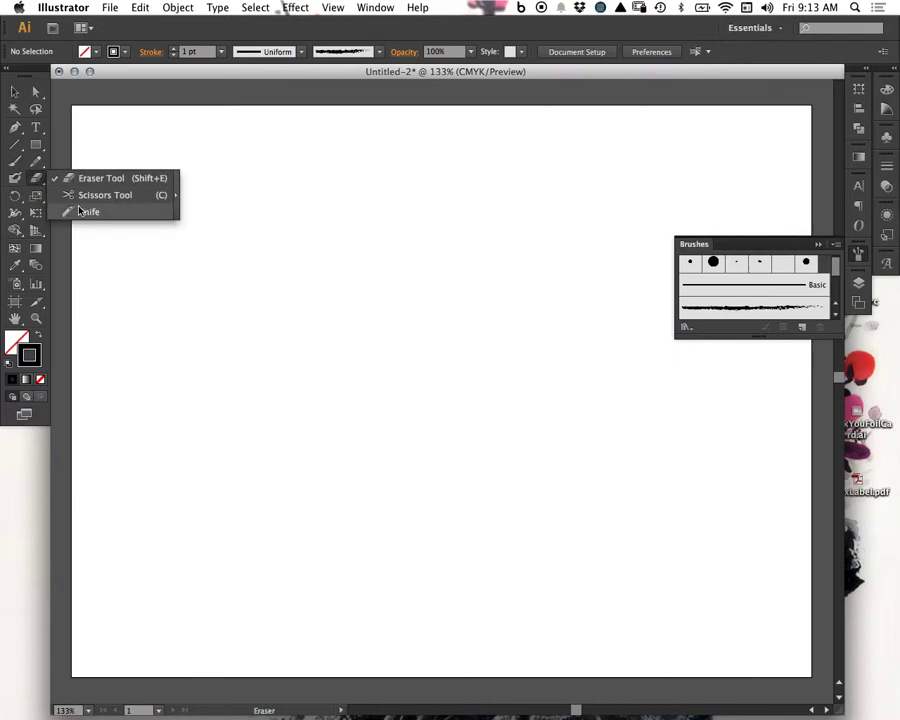
click(36, 144)
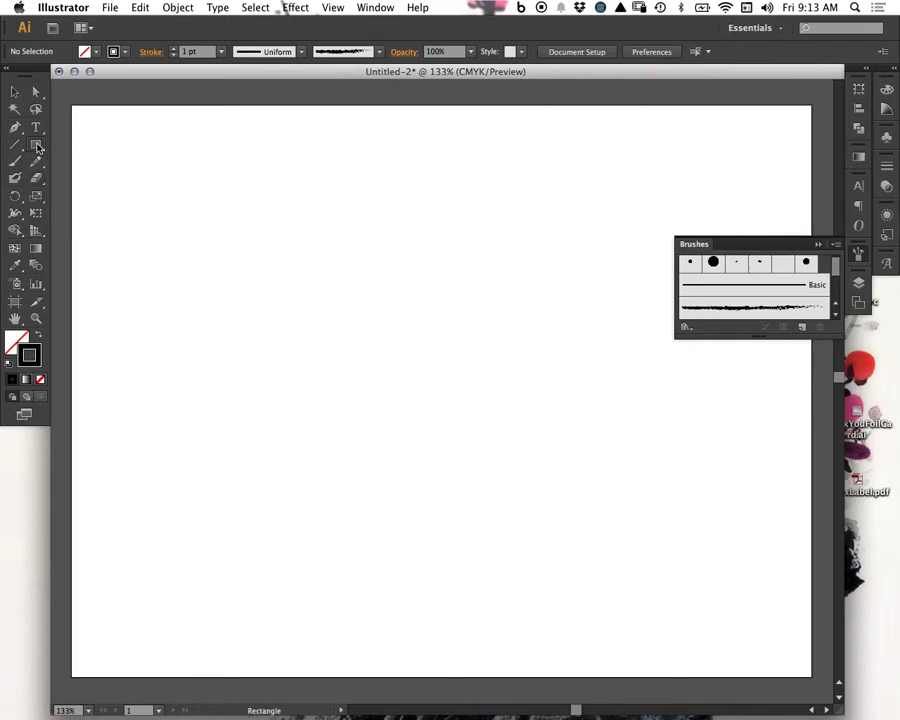
drag(193, 212, 538, 483)
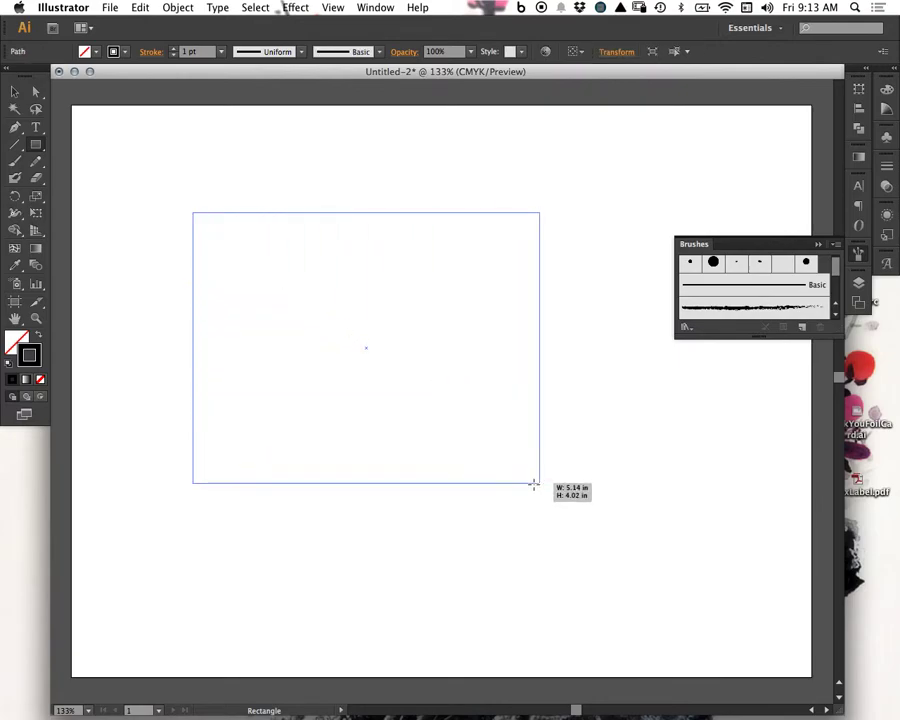
click(38, 335)
- Fill the rectangle with a dusky mauve from the Color Guide and leave it without a stroke
click(886, 108)
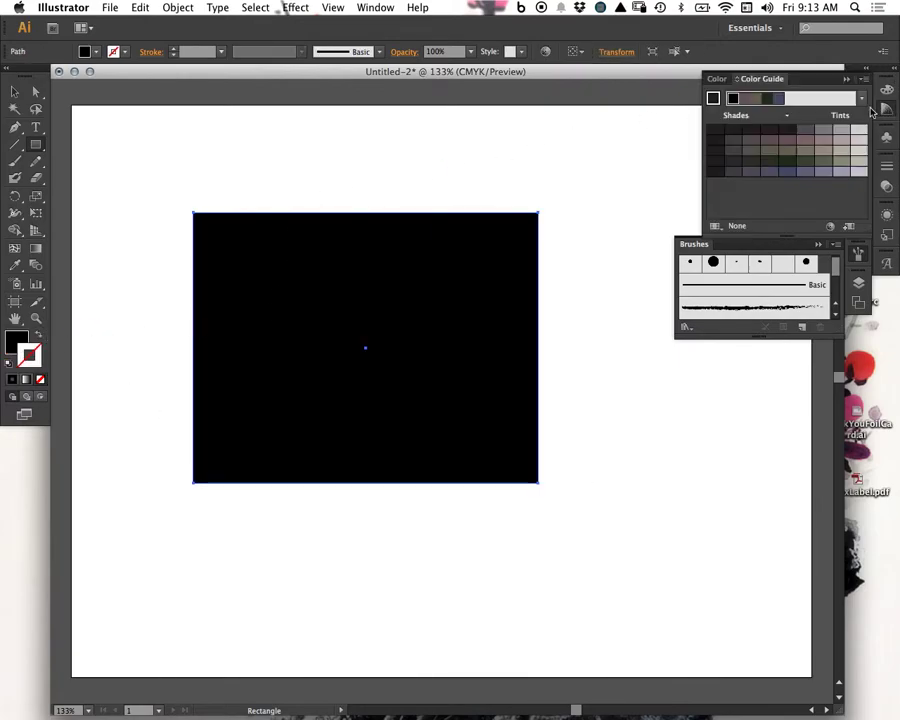
click(790, 141)
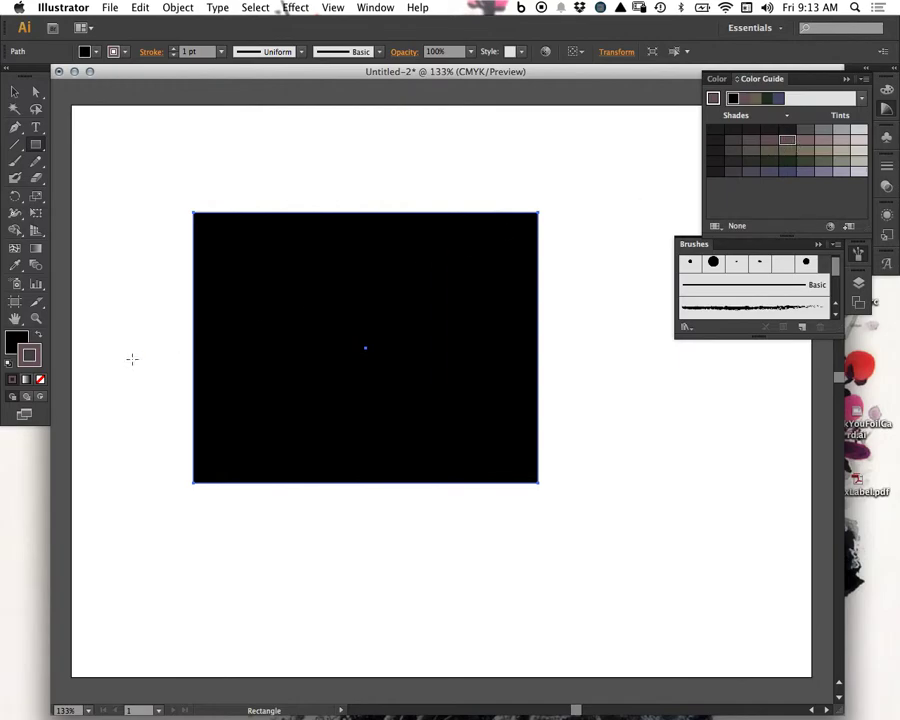
click(38, 335)
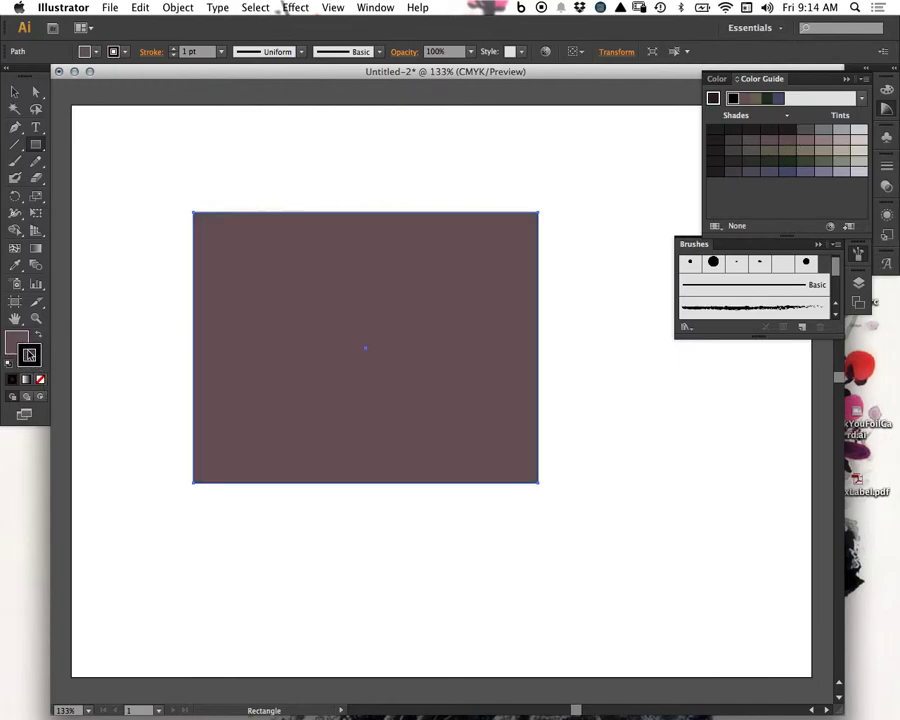
key(slash)
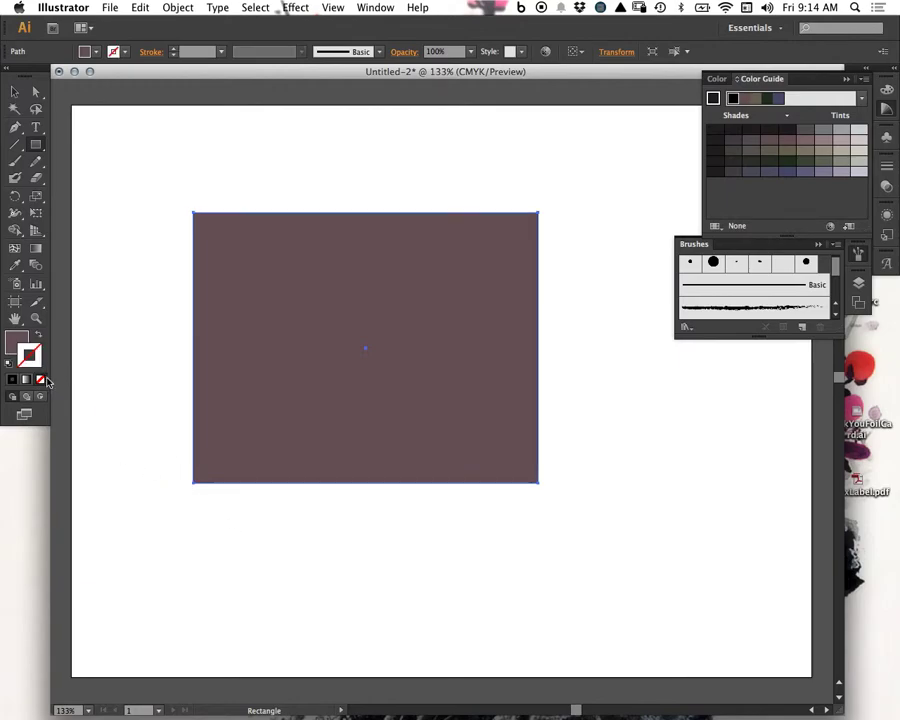
- Cut the rectangle with the Knife along curved lines across its lower-left part and upper-right corner
click(37, 178)
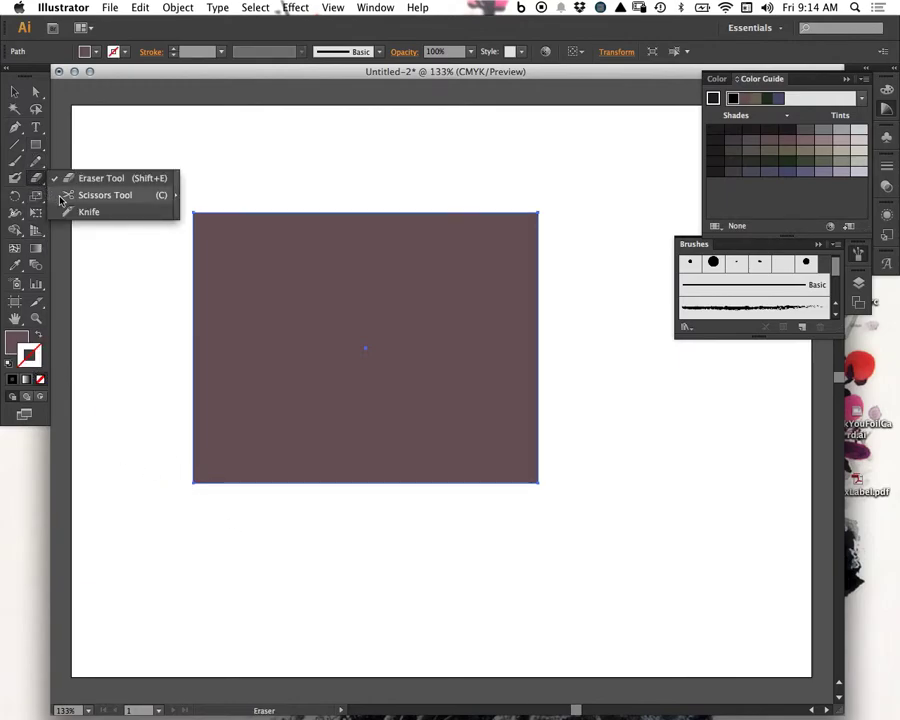
click(89, 212)
mouse_move(187, 260)
mouse_down()
mouse_move(392, 345)
mouse_move(331, 464)
mouse_move(436, 541)
mouse_move(595, 429)
mouse_move(494, 350)
mouse_move(441, 225)
mouse_move(467, 146)
mouse_up()
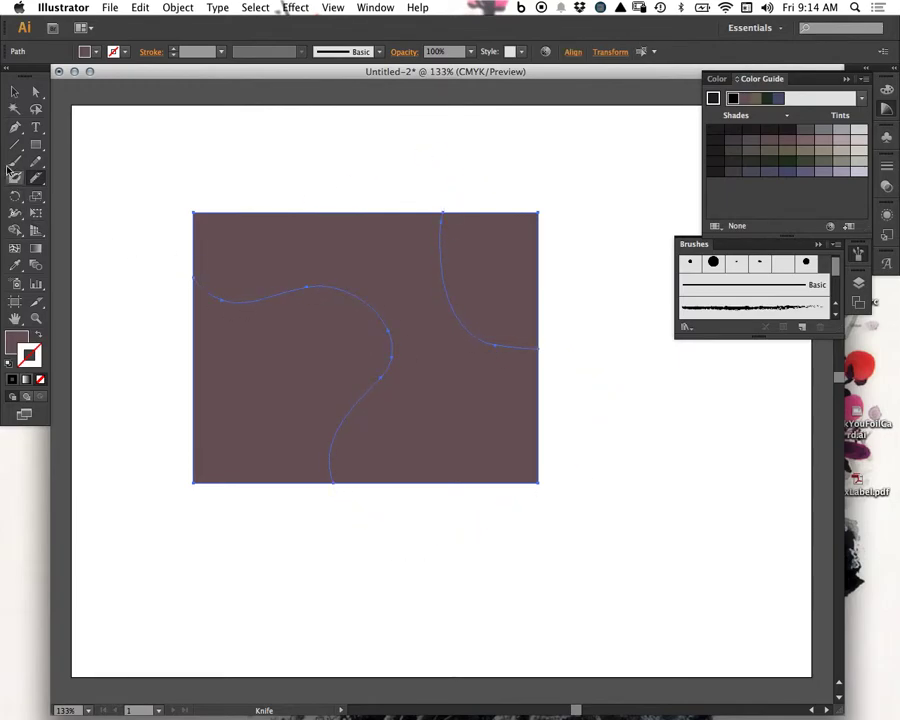
- Move the cut lower-left and upper-right pieces outward, away from the middle piece
click(36, 93)
click(173, 362)
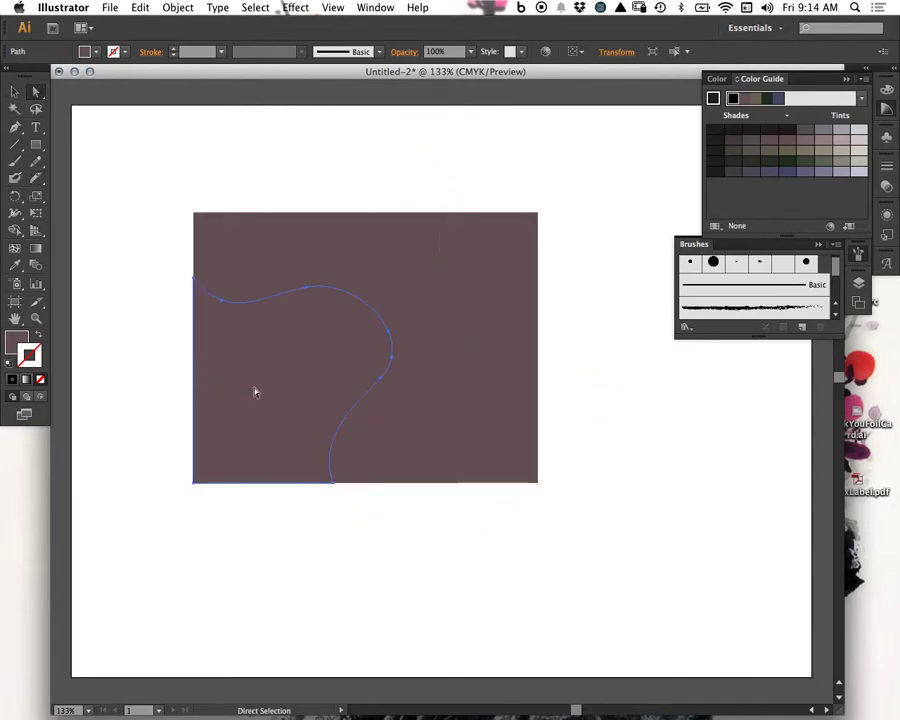
drag(253, 392, 187, 455)
drag(509, 300, 571, 260)
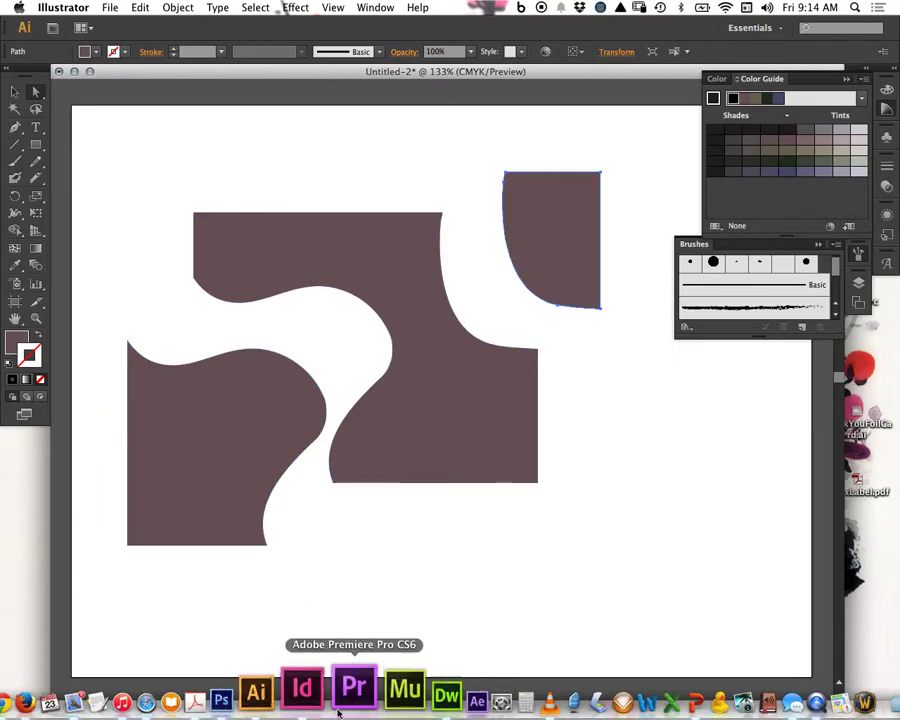
- Cut the middle piece's upper-right corner off with the Scissors at its top edge and right curve, and move the corner away
drag(36, 178, 68, 197)
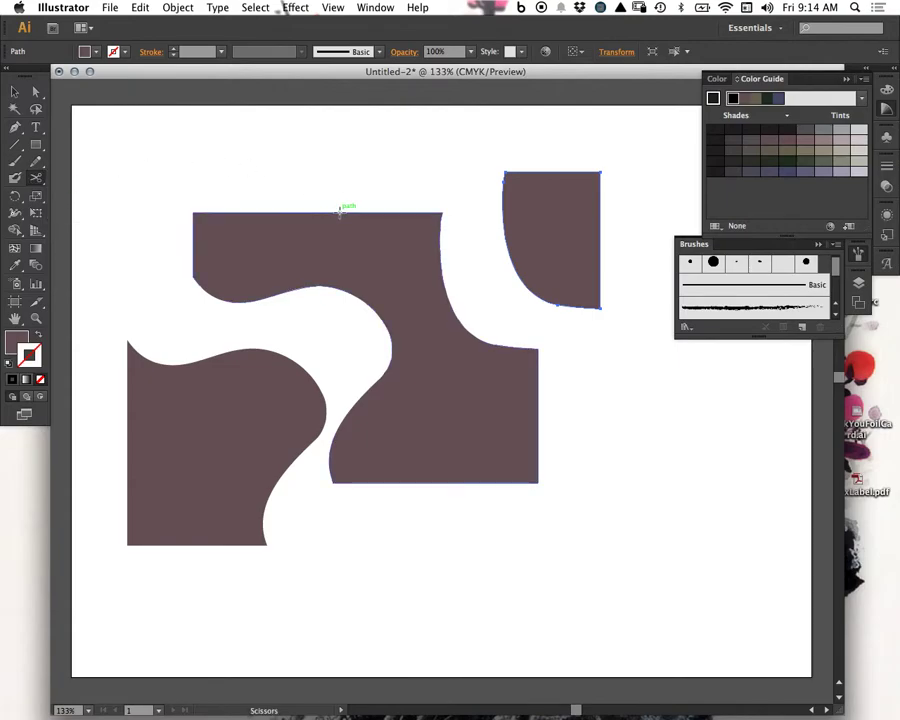
click(341, 211)
click(444, 284)
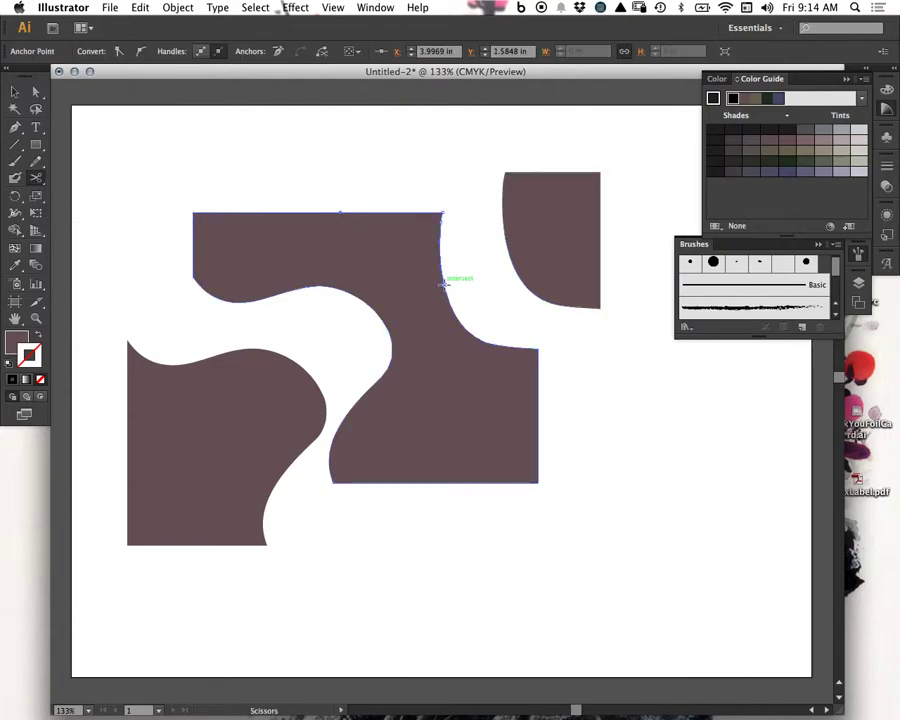
click(35, 92)
drag(437, 215, 455, 162)
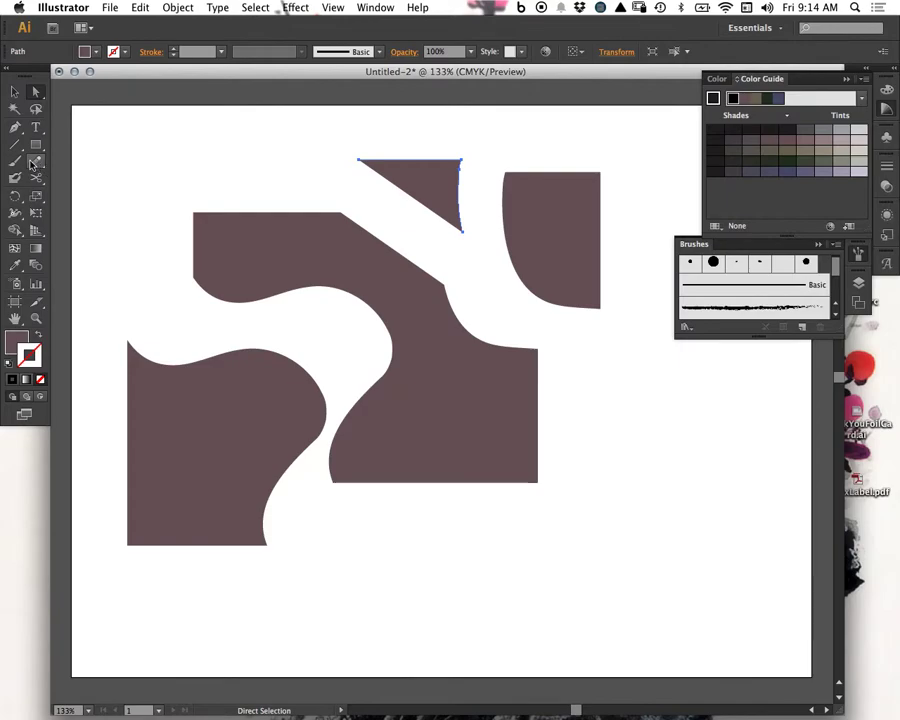
- Switch back to the Eraser as the current cutting tool, and select and delete all the cut pieces
click(44, 186)
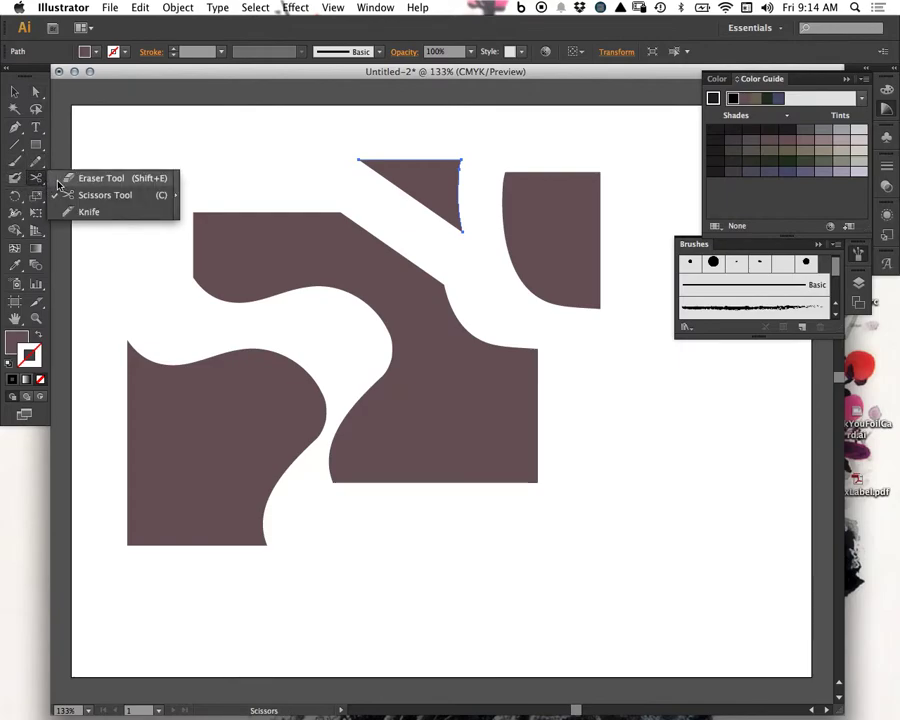
click(64, 178)
click(14, 91)
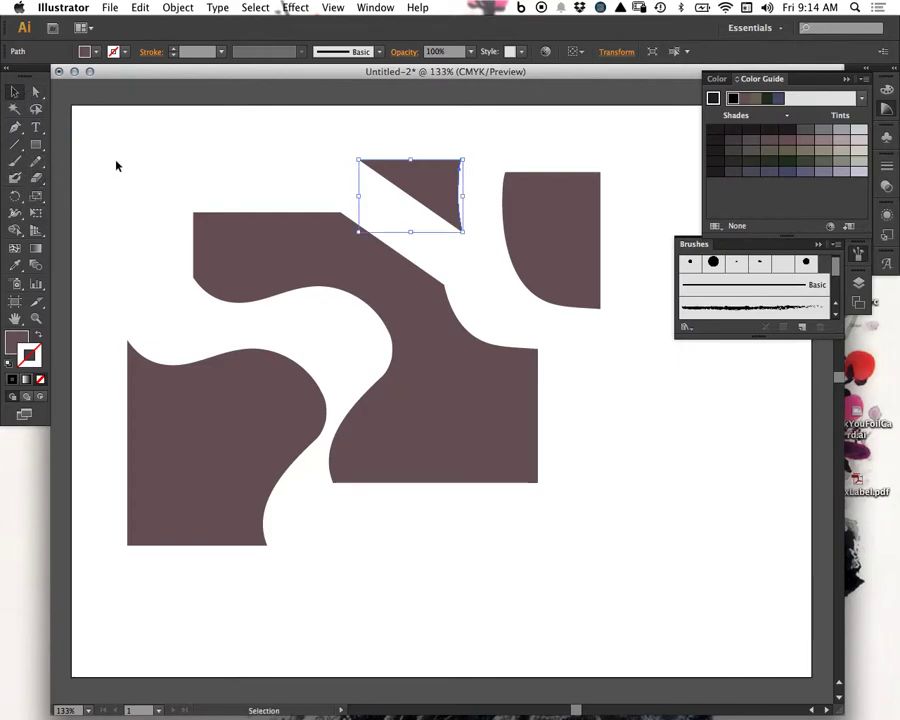
drag(111, 142, 551, 535)
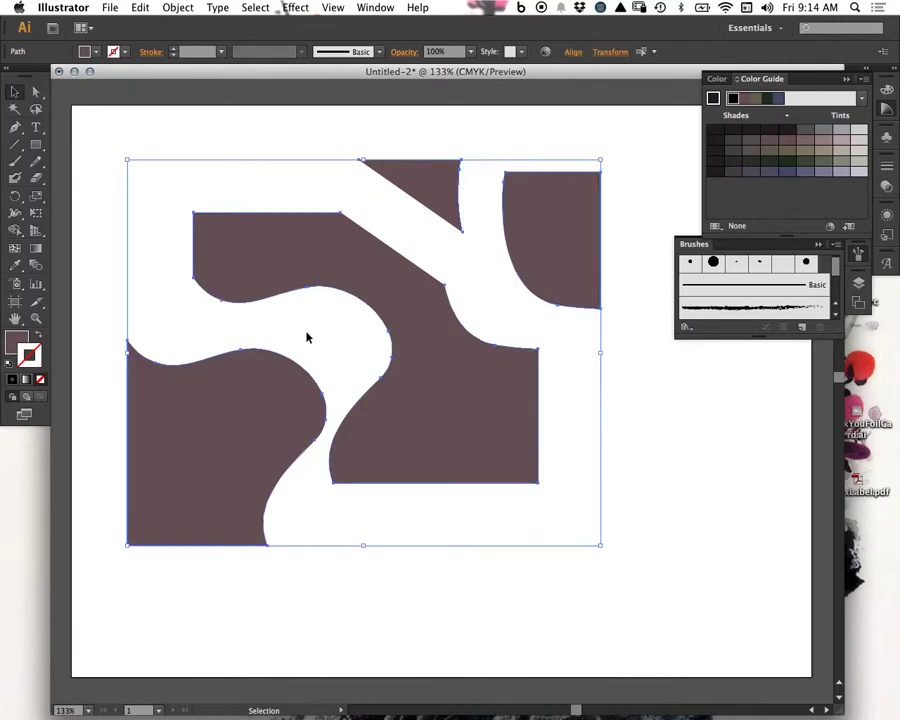
key(Delete)
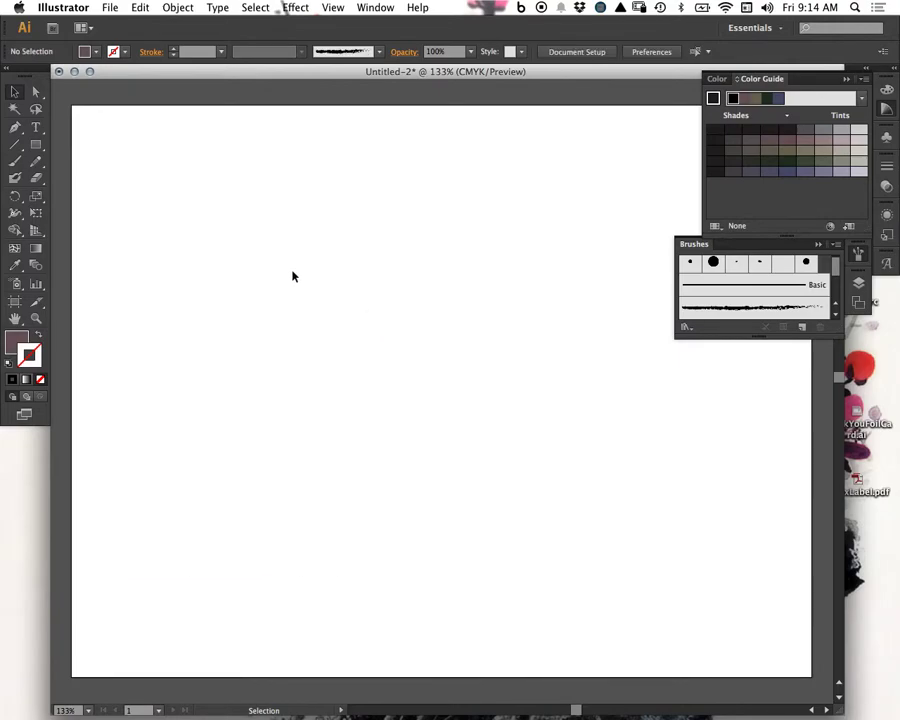
- Draw a smaller mauve rectangle in the artboard's upper-left area and show its bounding box
click(36, 144)
mouse_move(193, 235)
mouse_down()
mouse_move(348, 357)
mouse_move(346, 326)
mouse_up()
click(15, 92)
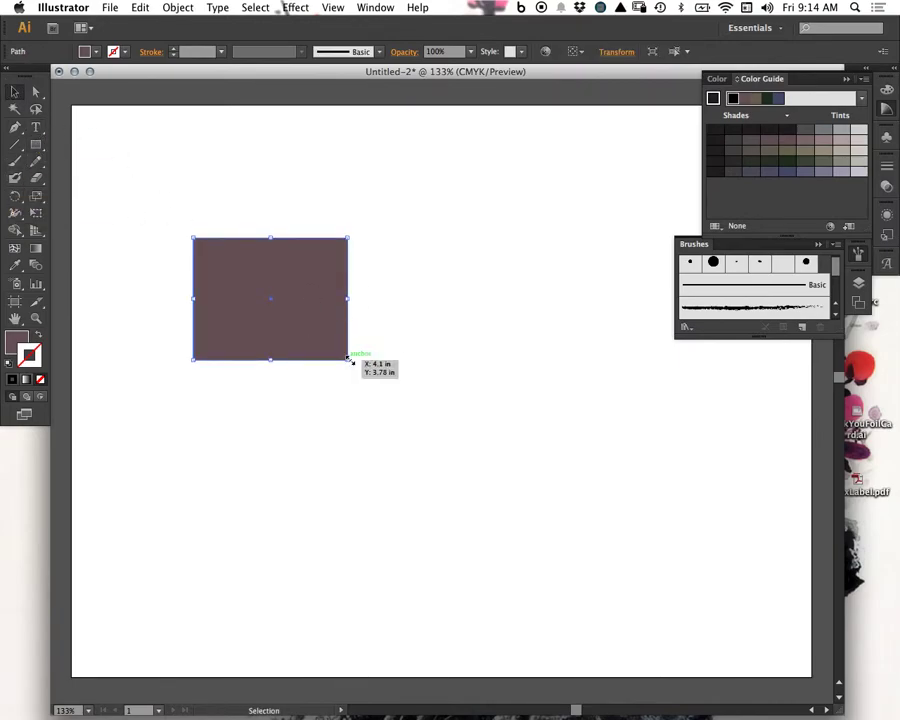
- Rotate the rectangle freehand, first by its bounding box and again around its centre with the Rotate tool
drag(353, 365, 367, 303)
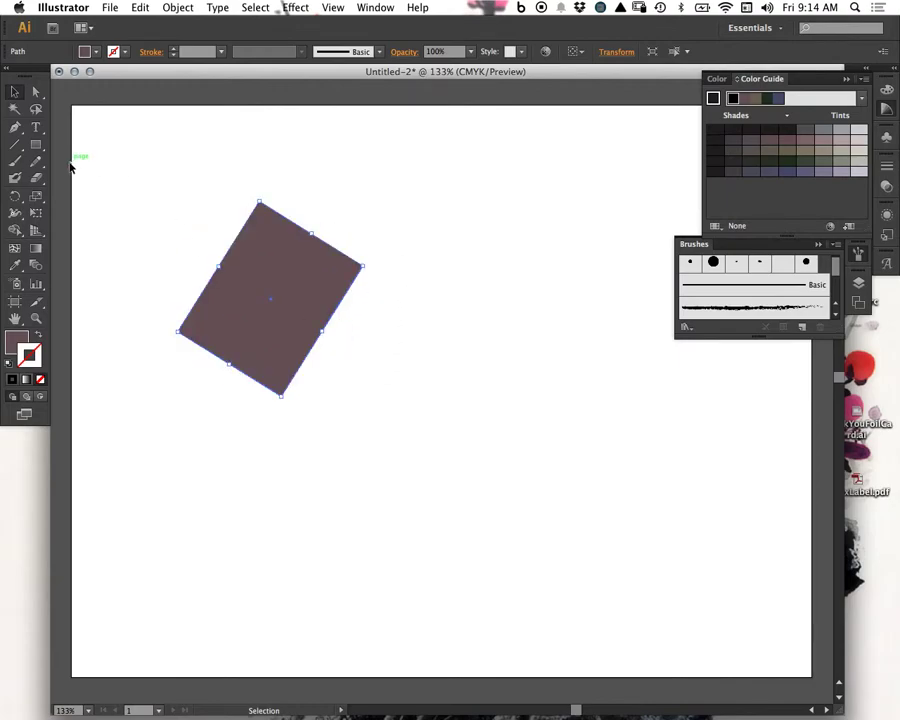
key(r)
drag(255, 249, 255, 316)
mouse_move(286, 264)
mouse_down()
mouse_move(297, 285)
mouse_move(284, 286)
mouse_up()
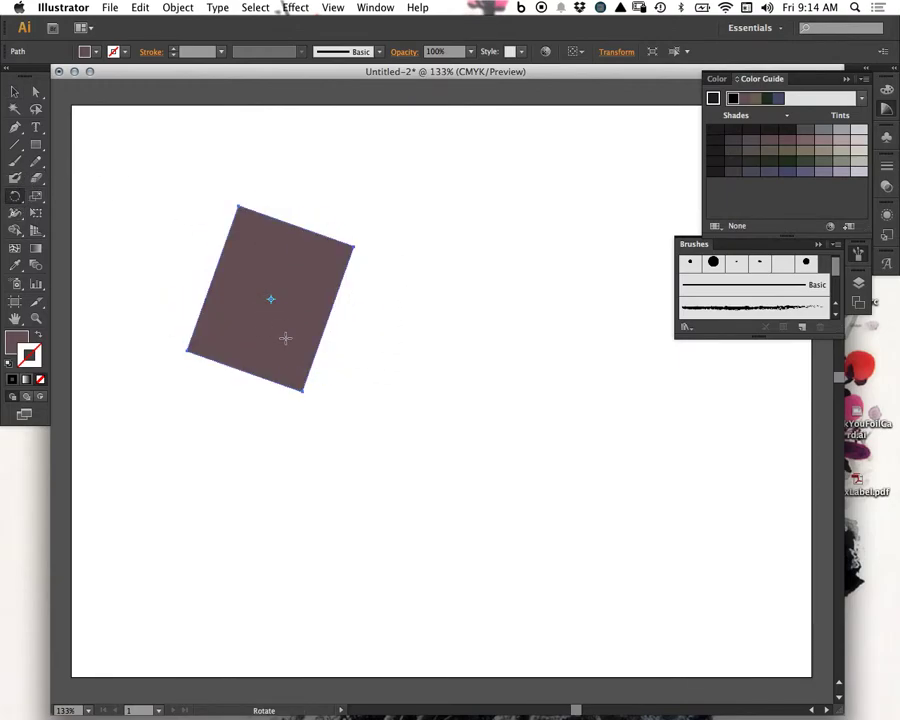
- Enlarge and distort the rectangle with the Scale tool, and shrink it using its bounding box
click(37, 198)
drag(284, 316, 301, 343)
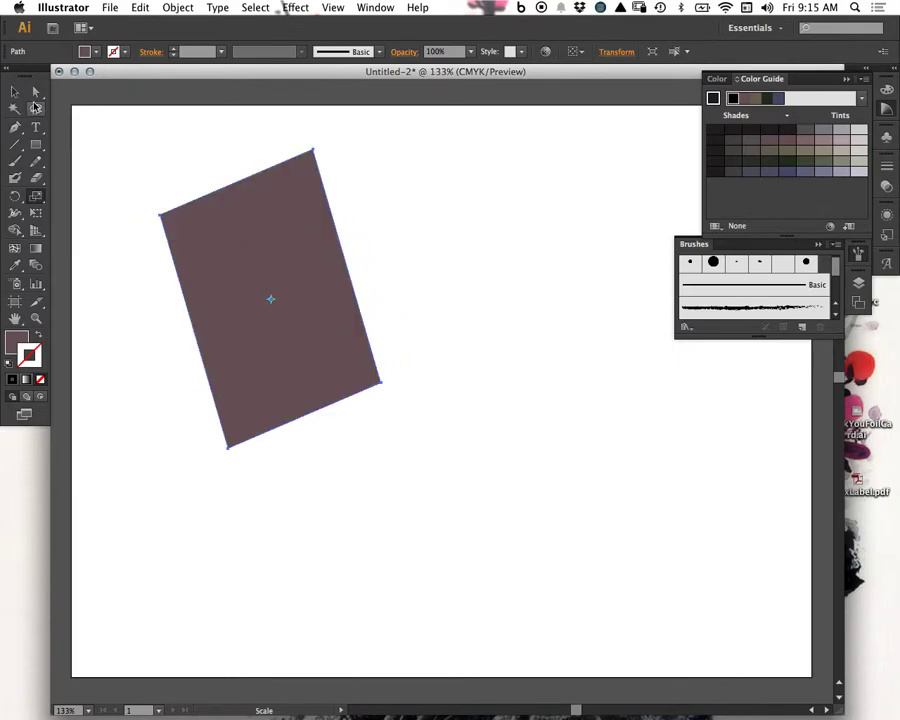
key(v)
drag(448, 200, 416, 281)
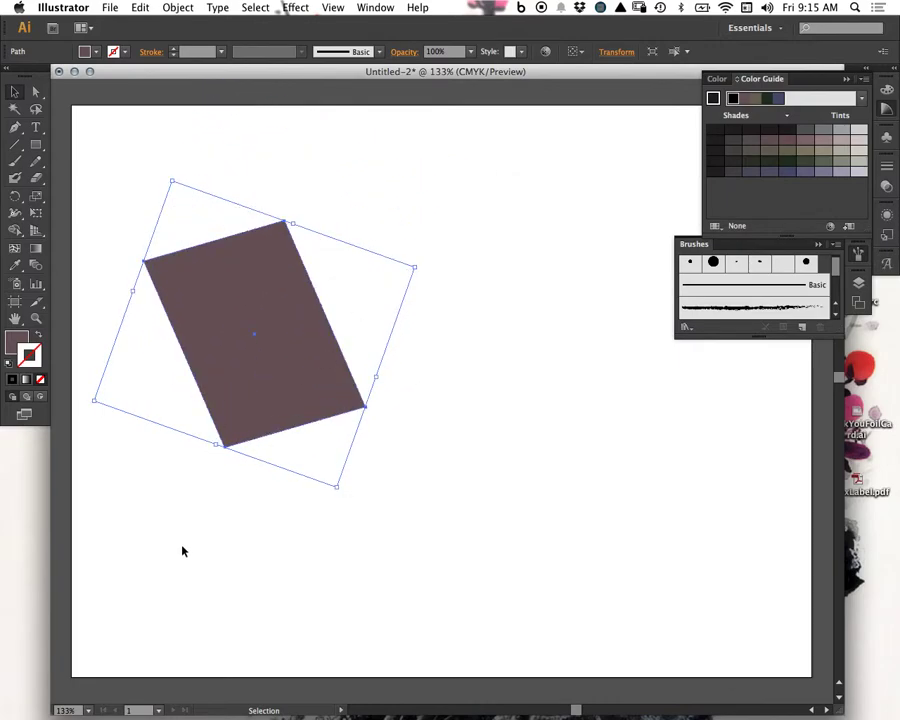
- Use the Free Transform tool to move the mauve shape slightly and squash it into a flatter parallelogram
click(35, 212)
drag(265, 299, 266, 303)
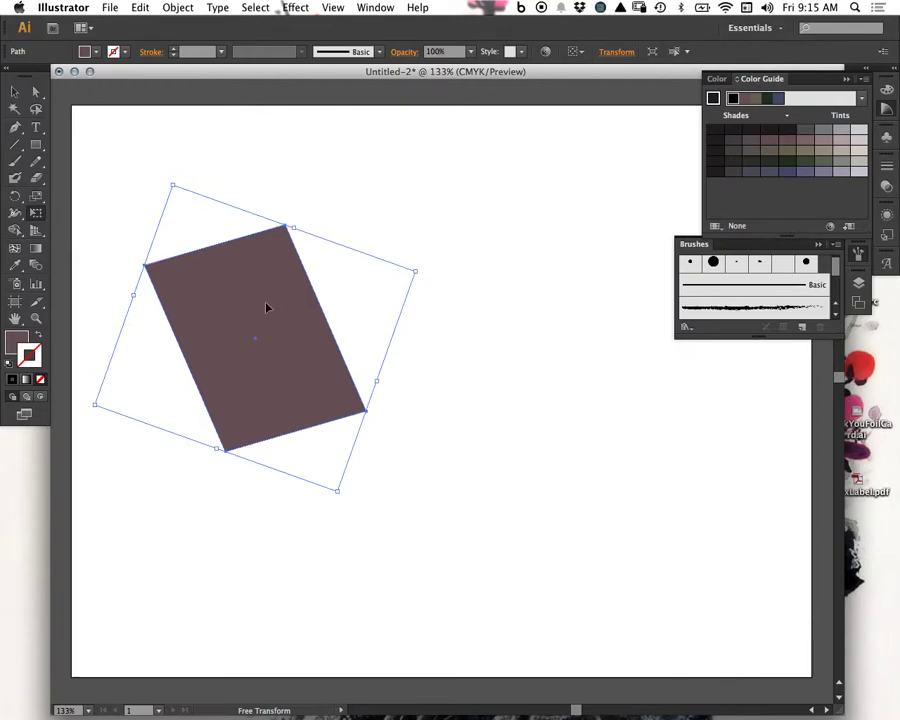
drag(198, 297, 237, 268)
drag(213, 158, 166, 226)
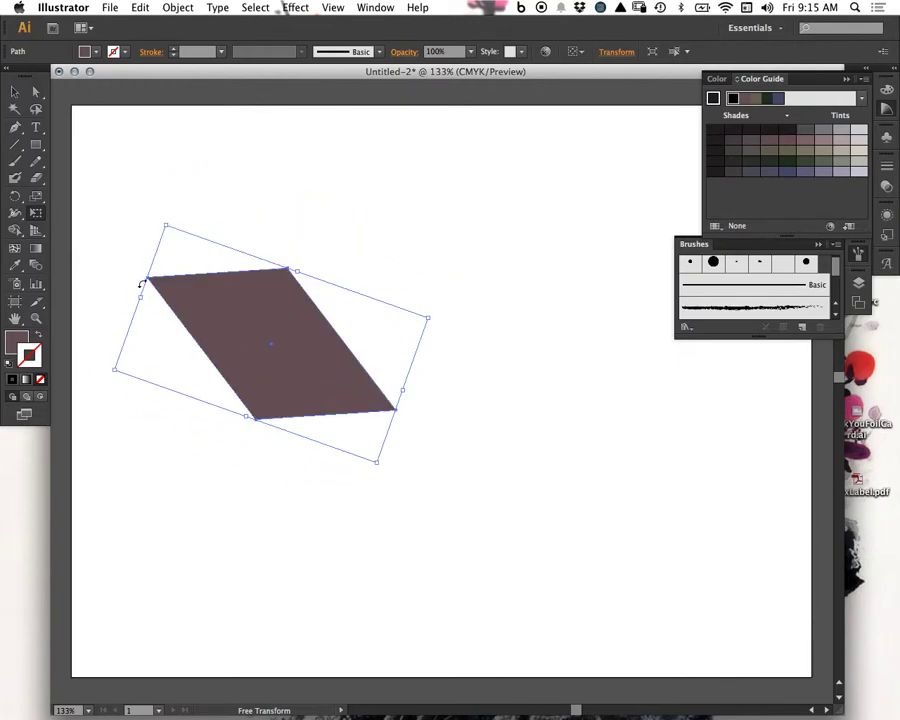
- Display the perspective grid over the artwork and hide it again
click(33, 231)
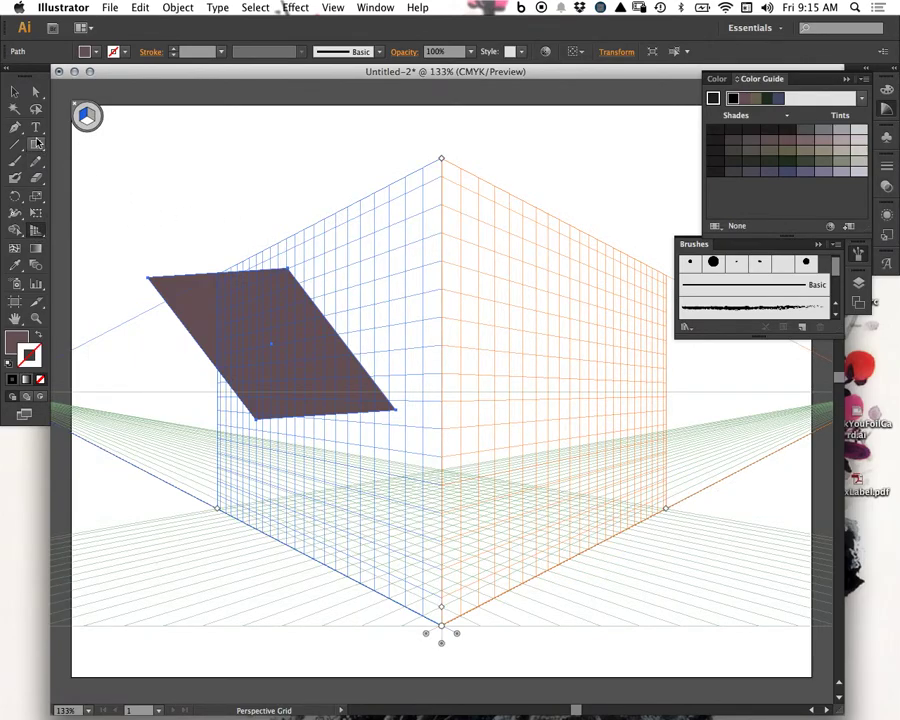
key(m)
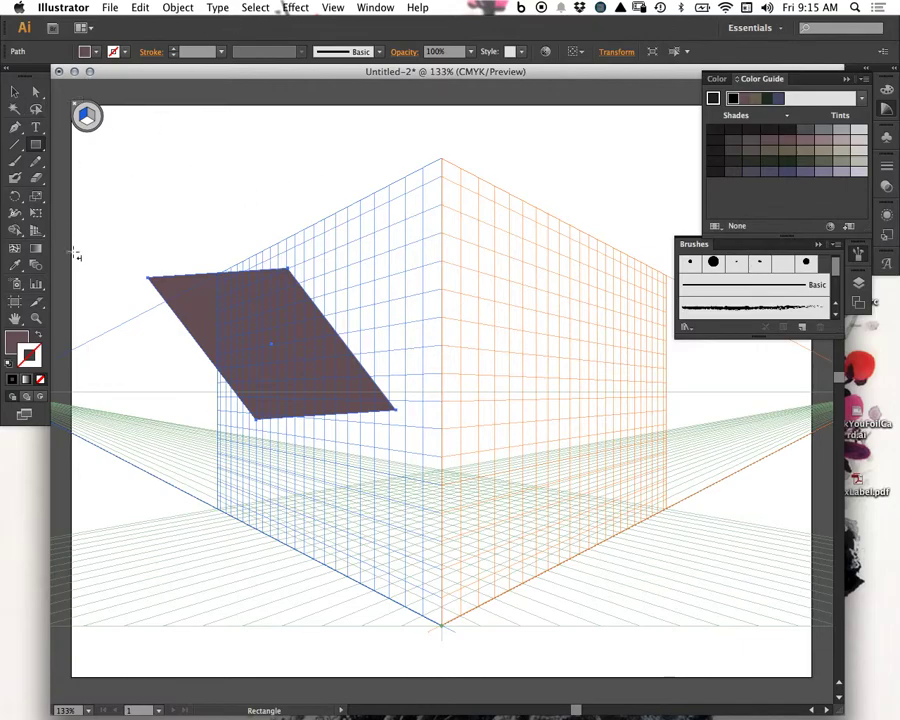
click(35, 231)
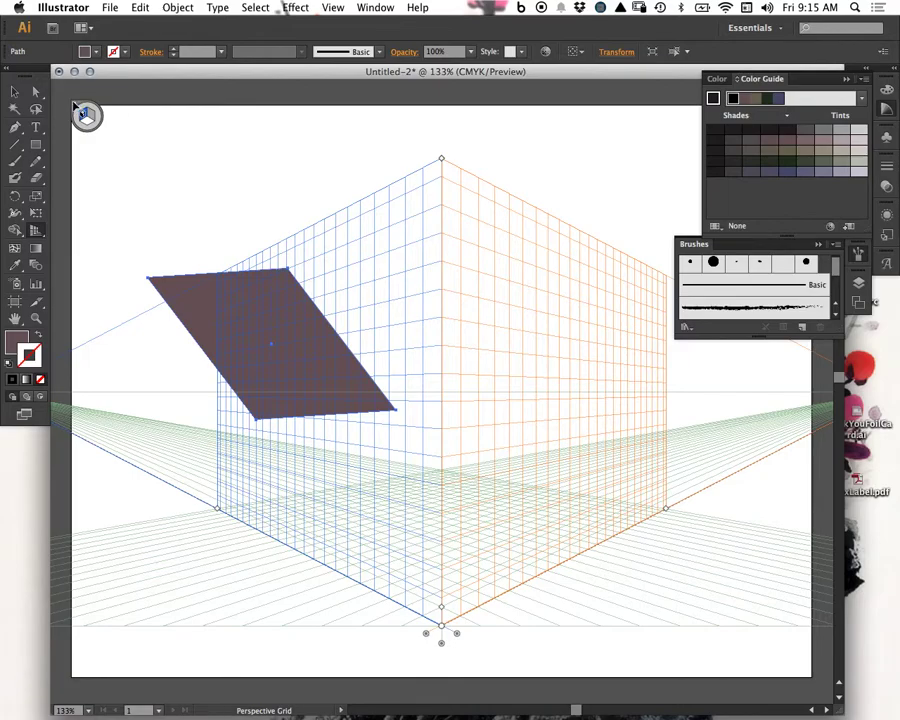
click(76, 107)
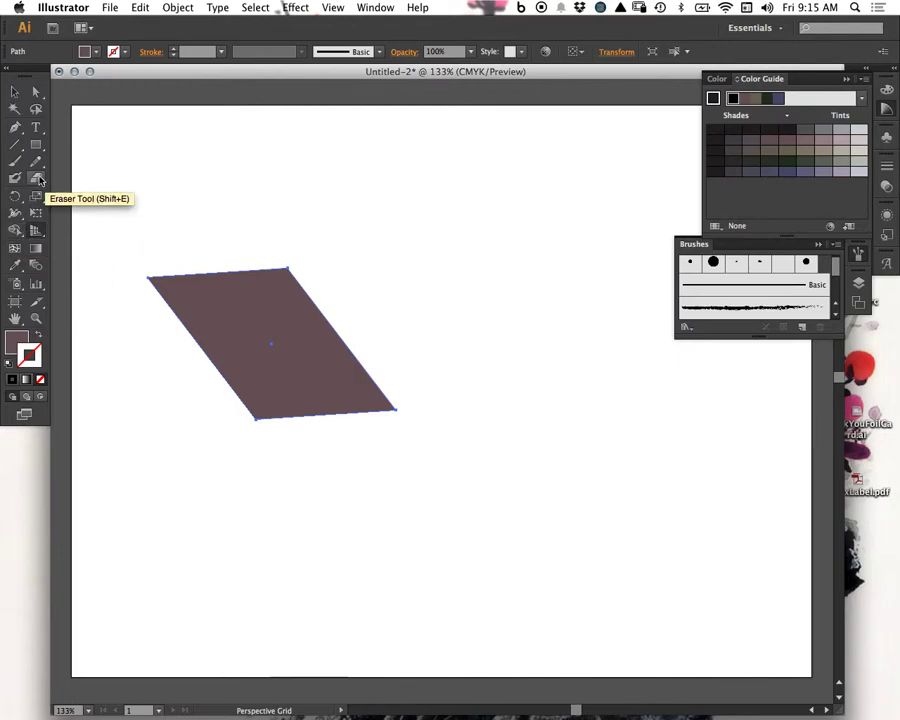
- Activate the Gradient tool and swap the open Color Guide and Brushes panels for the gradient settings
click(35, 247)
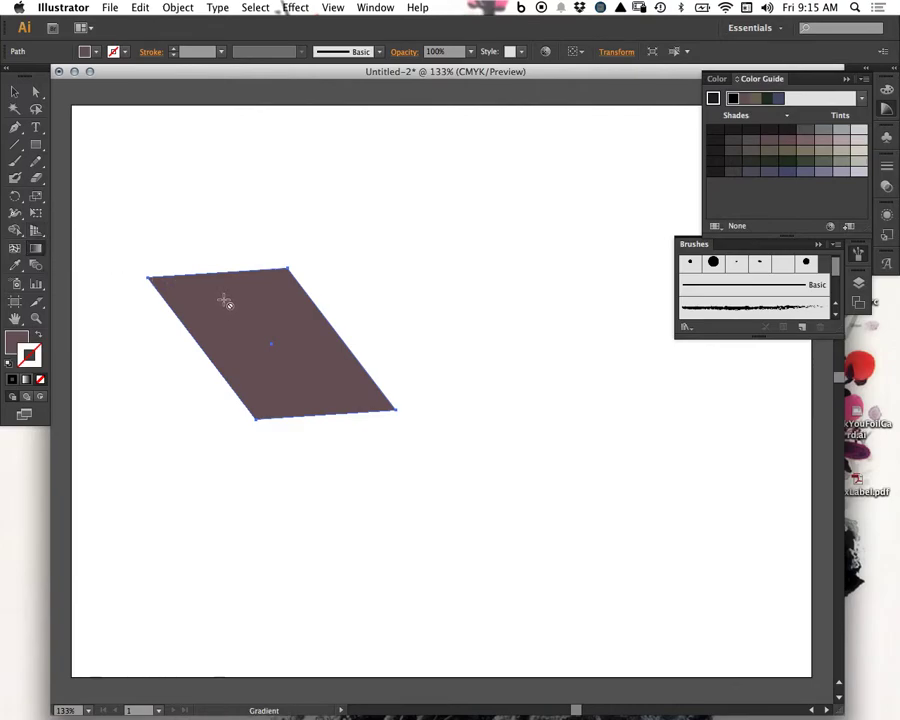
click(846, 80)
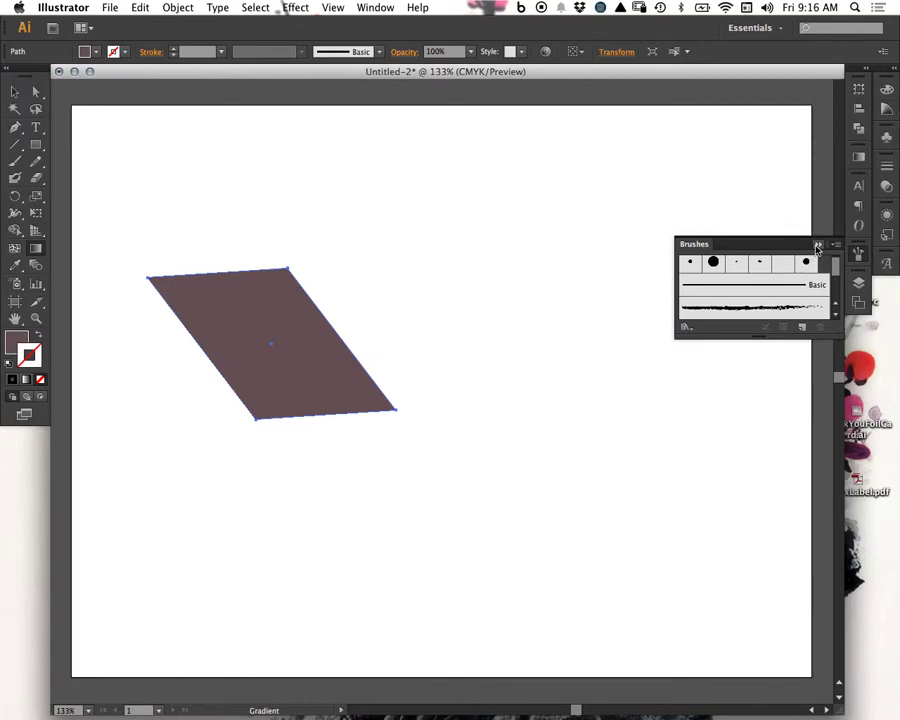
click(817, 245)
click(37, 250)
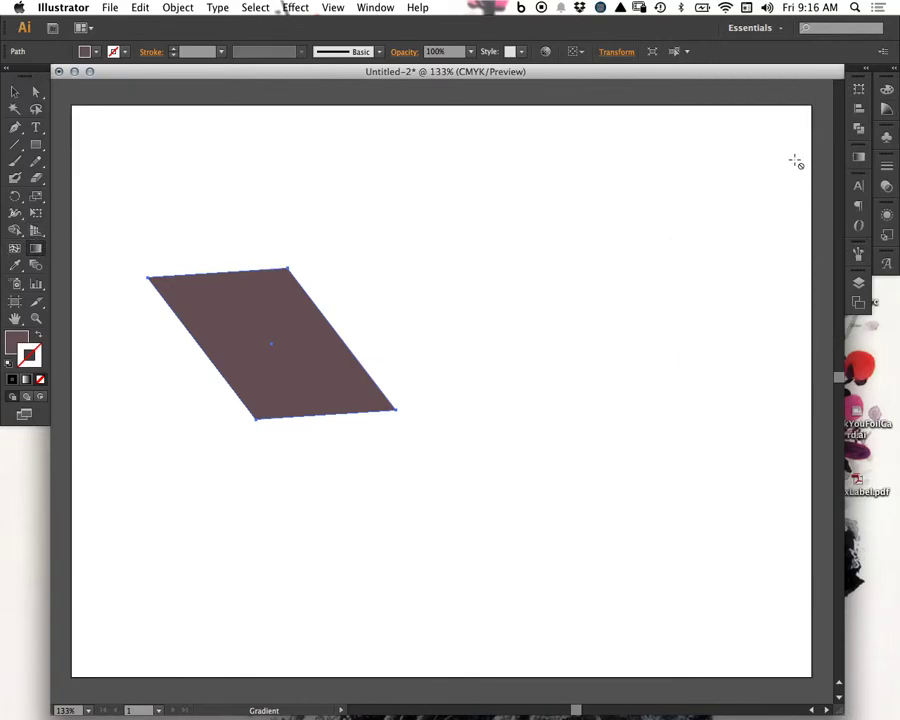
click(862, 158)
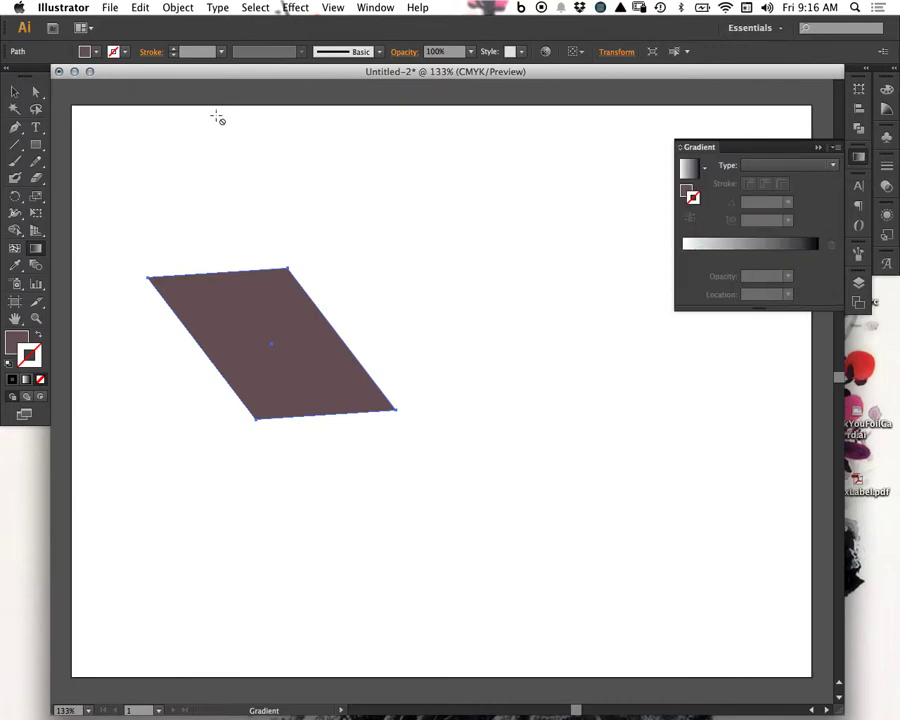
- Fill the parallelogram with the default white-to-black linear gradient and set its stroke to none
click(297, 345)
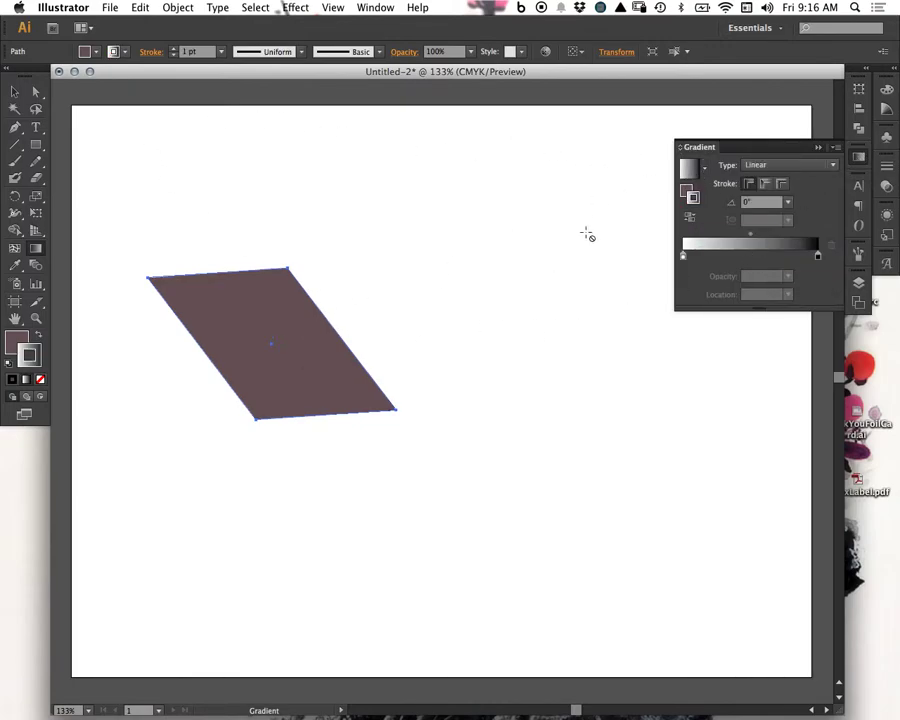
click(39, 338)
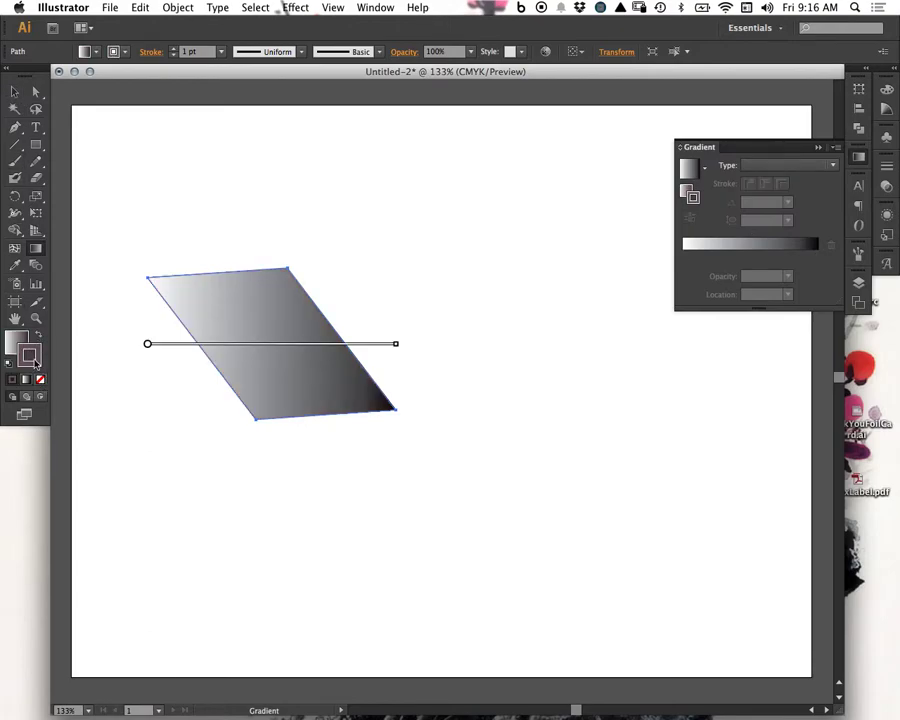
click(31, 354)
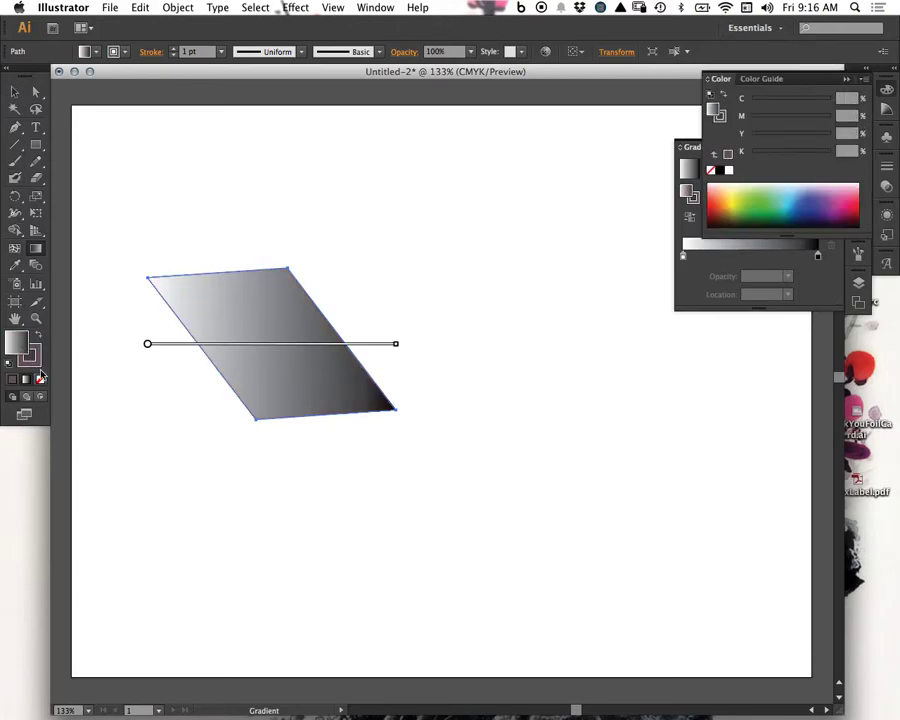
click(40, 378)
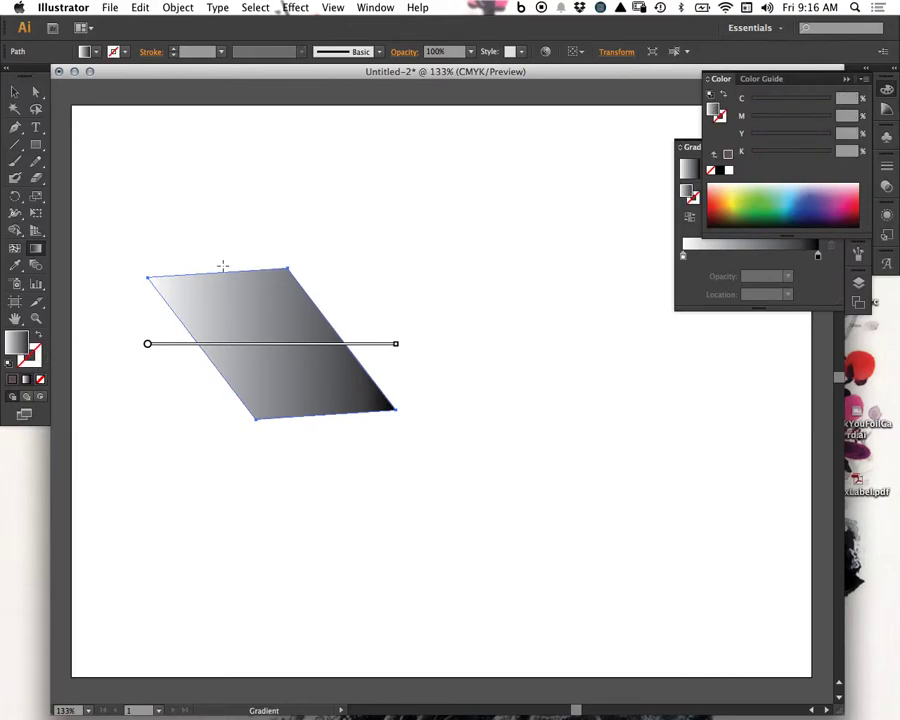
click(843, 79)
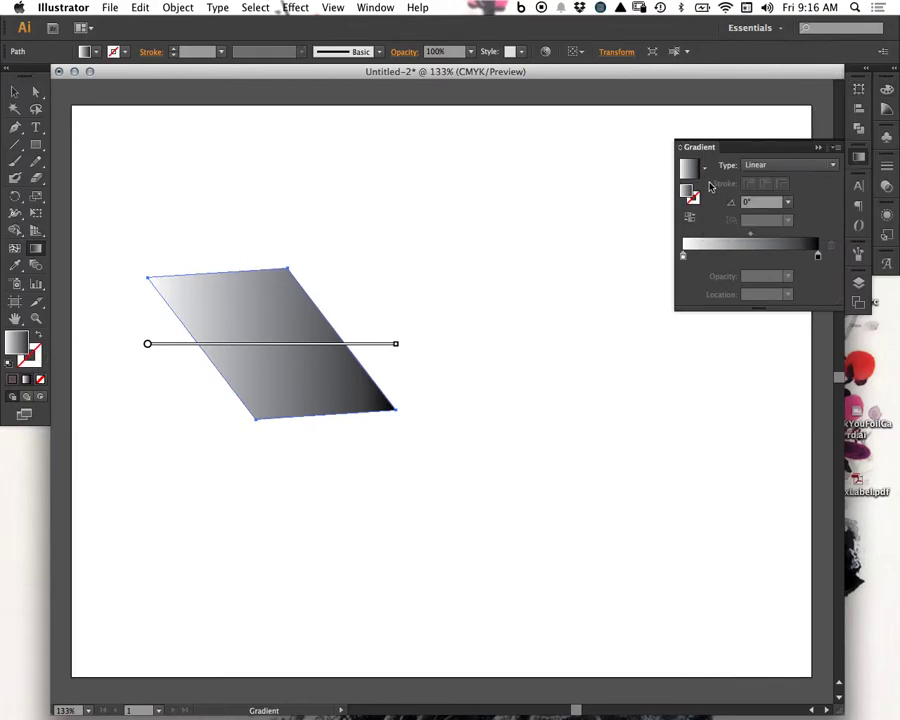
- Recolour the gradient's white starting stop to blue with C 100, M 46, Y 5, K 0
click(684, 257)
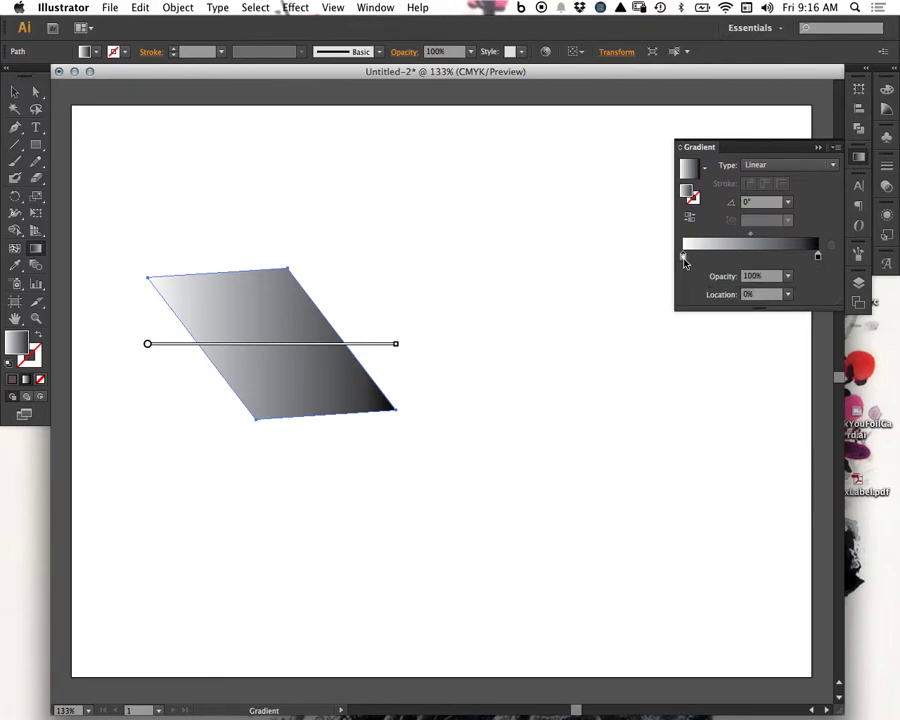
double_click(684, 257)
click(635, 330)
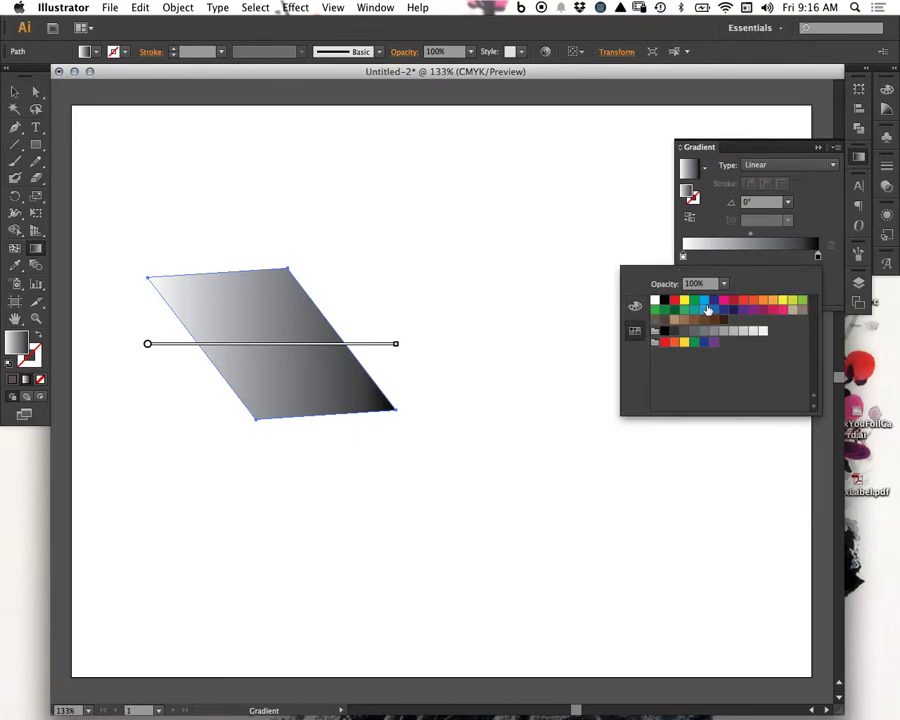
click(725, 313)
click(634, 307)
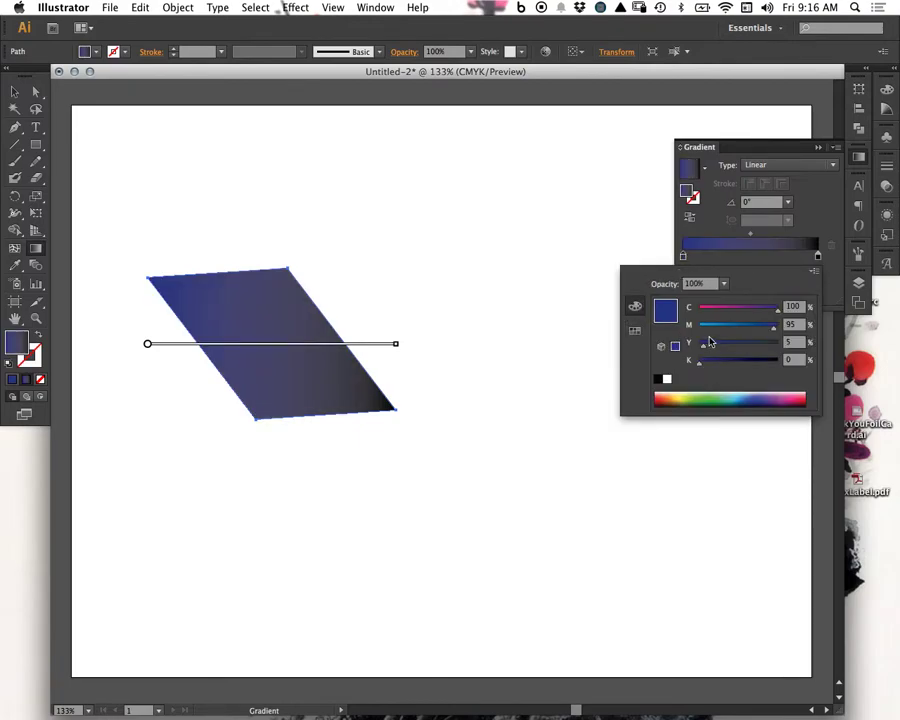
click(634, 330)
click(634, 307)
click(732, 328)
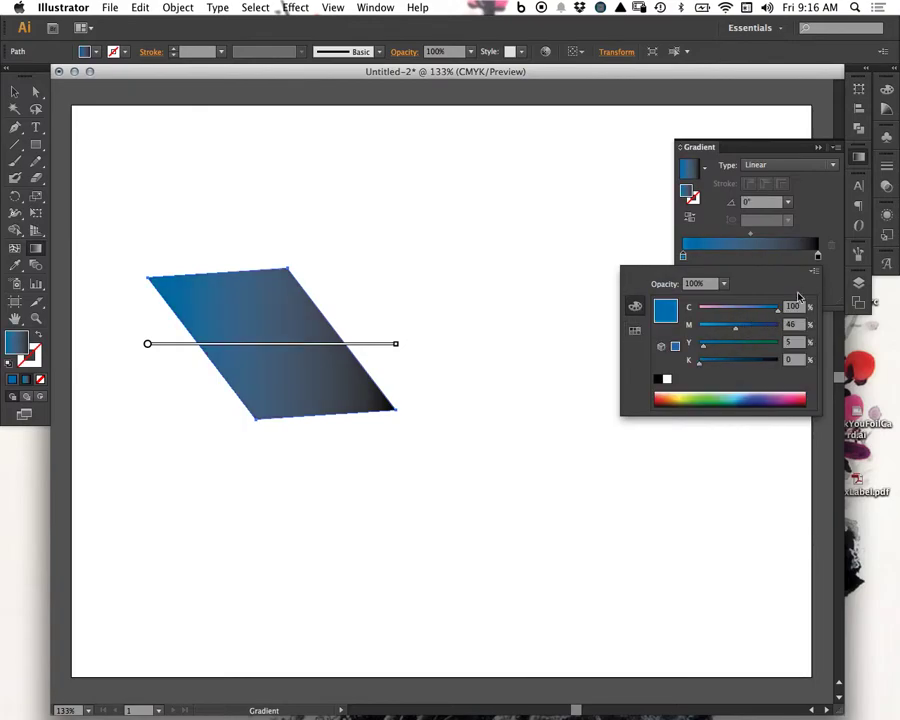
click(765, 260)
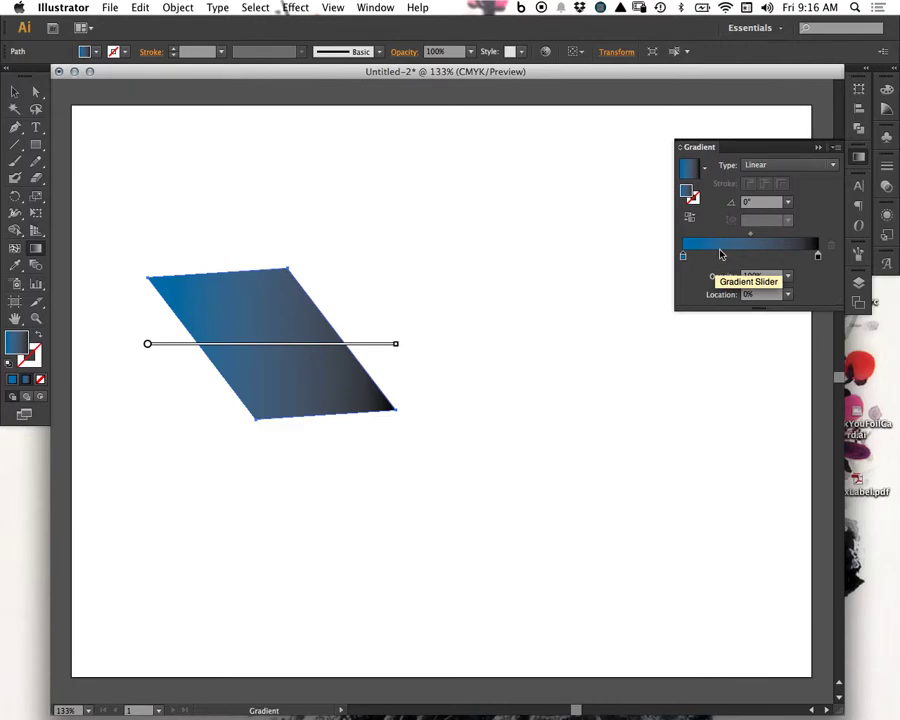
- Add a colour stop about a third of the way along the gradient and raise its magenta to make it purple
click(725, 259)
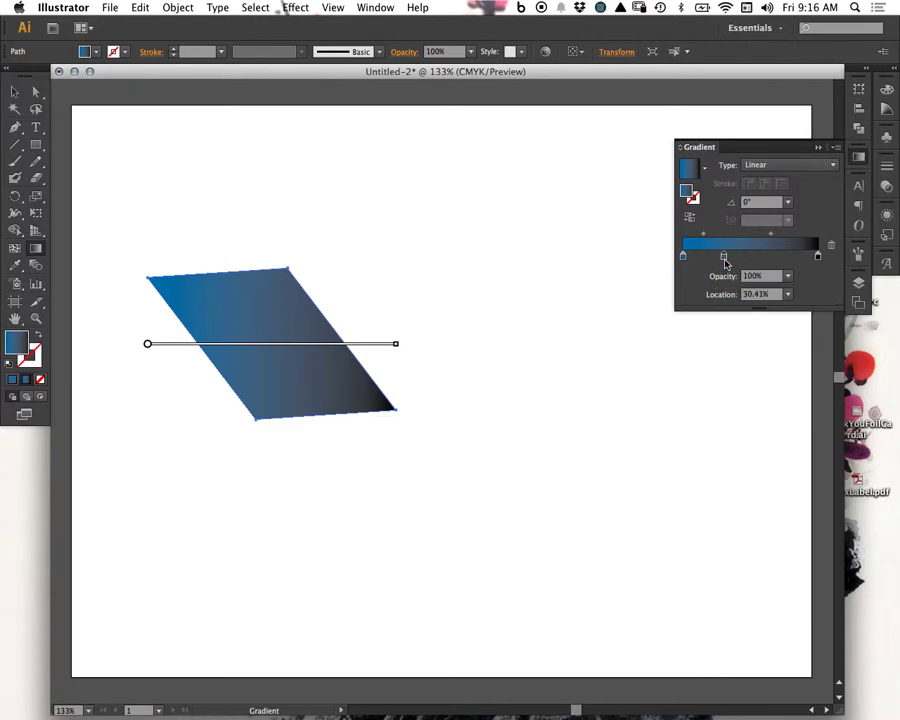
mouse_move(725, 258)
mouse_down()
mouse_move(789, 257)
mouse_move(729, 258)
mouse_up()
double_click(729, 258)
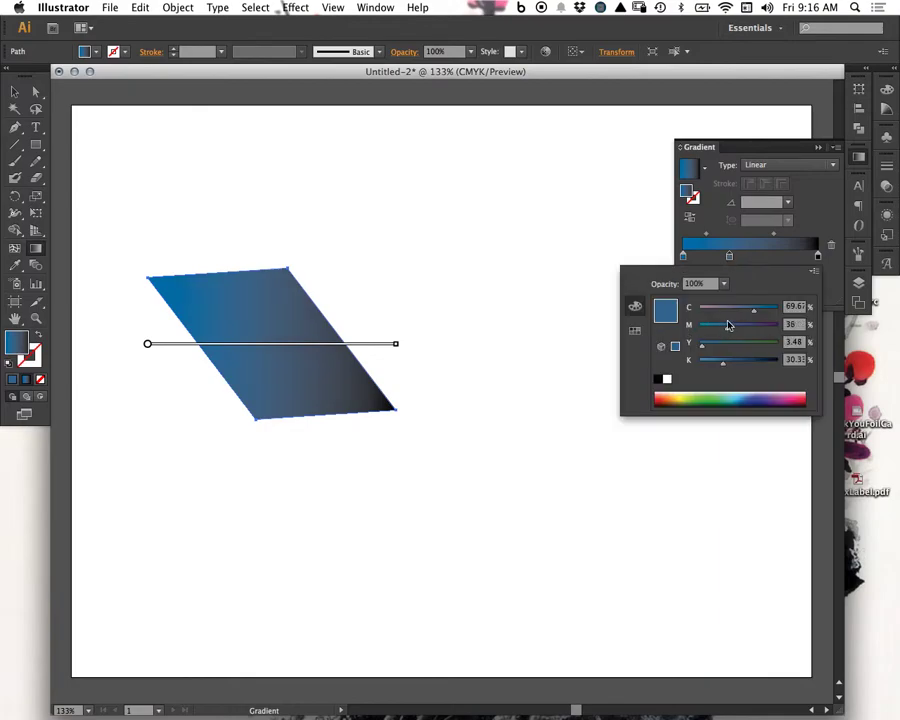
drag(728, 326, 772, 326)
- Change the gradient's black end stop to a crimson-pink swatch
click(818, 255)
double_click(818, 255)
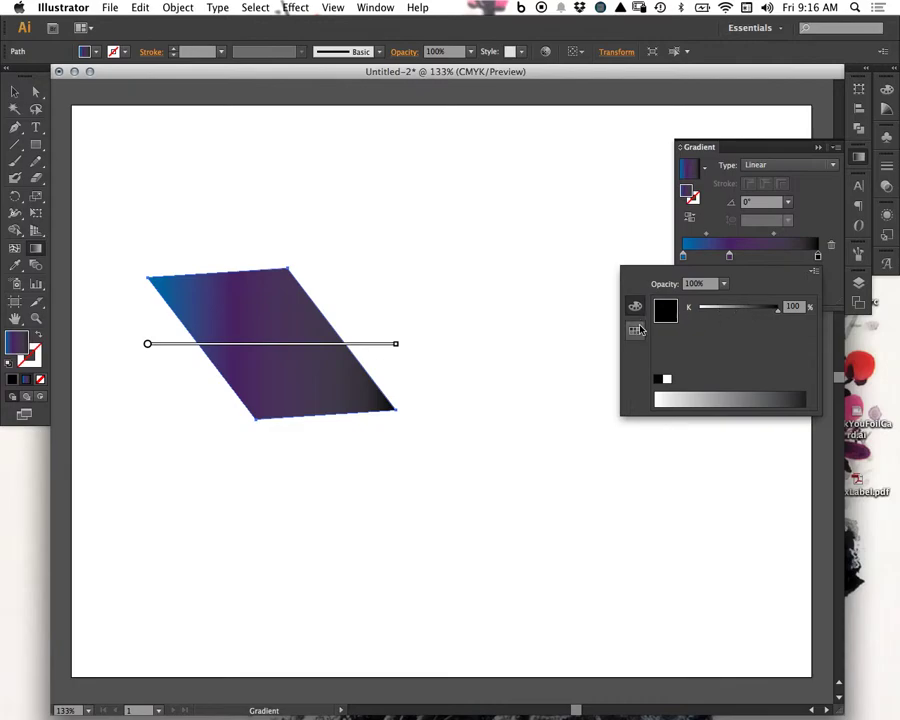
click(637, 330)
click(773, 311)
click(798, 186)
- Switch the gradient type to Radial and back to Linear
click(795, 166)
click(785, 196)
click(795, 166)
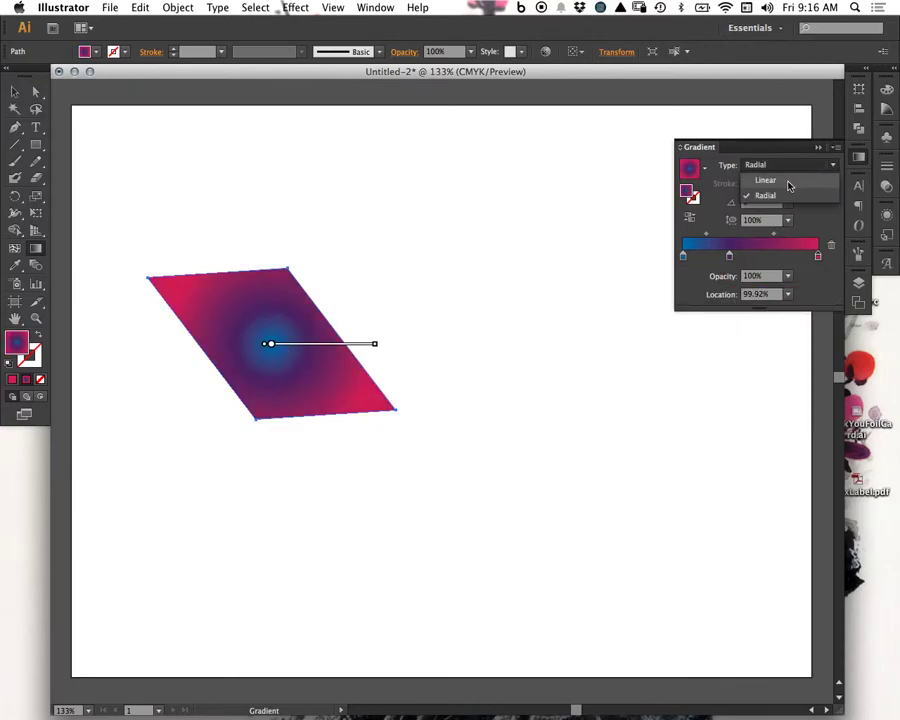
click(788, 182)
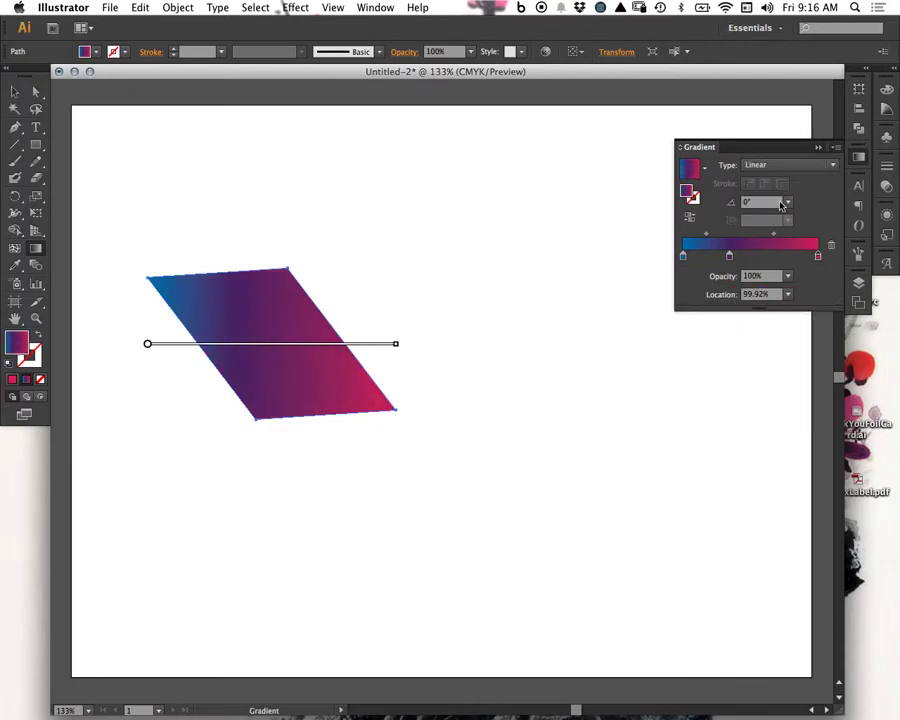
- Redraw the gradient's direction across the parallelogram several times, ending with a diagonal at about -26.5°
click(36, 249)
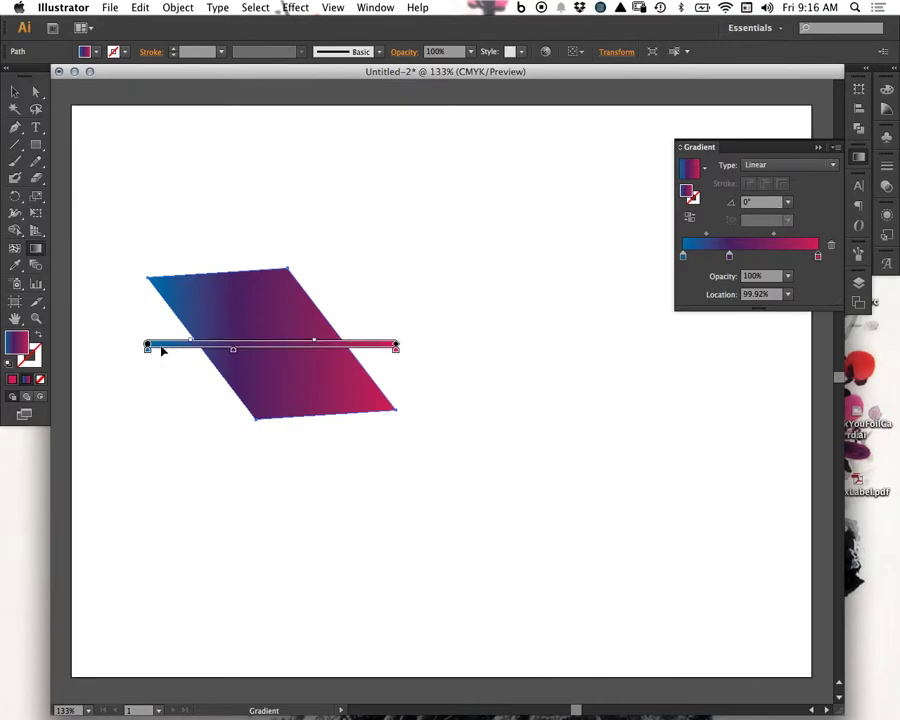
mouse_move(148, 346)
mouse_down()
mouse_move(142, 300)
mouse_move(160, 356)
mouse_move(195, 346)
mouse_move(150, 346)
mouse_up()
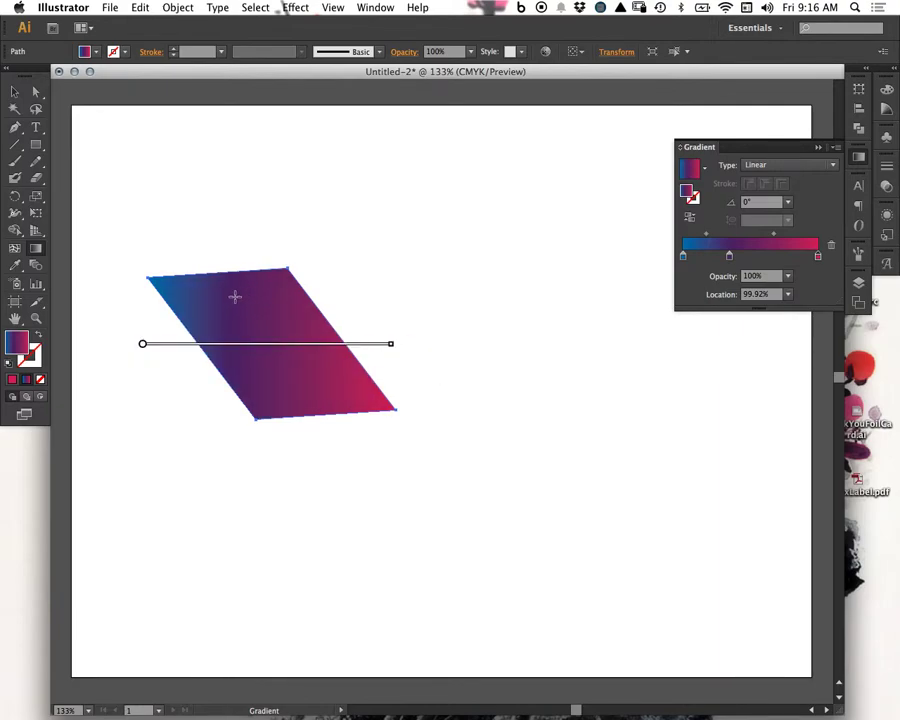
drag(247, 302, 316, 427)
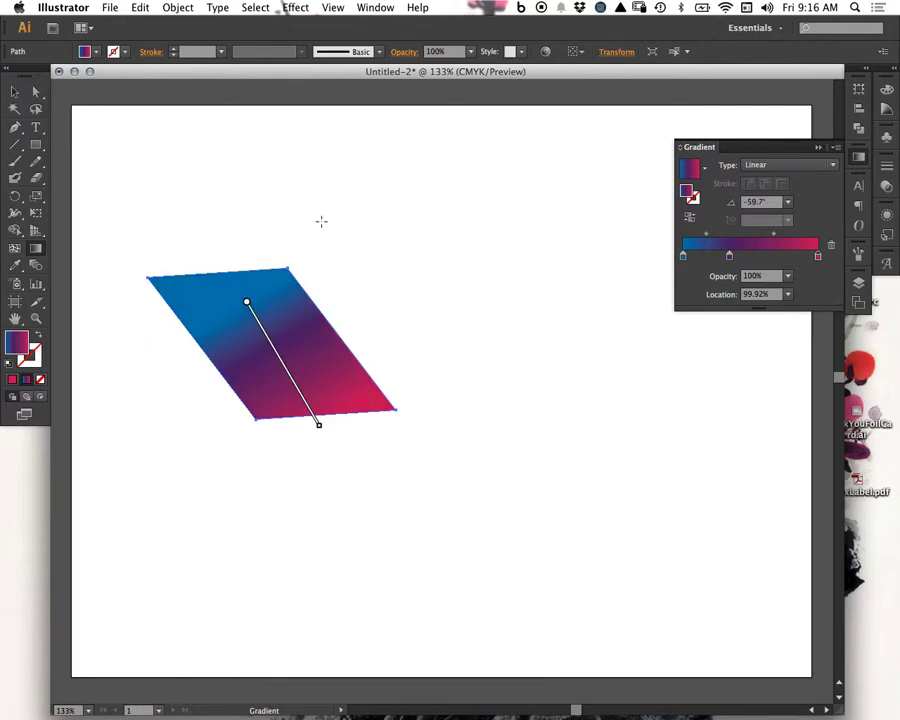
drag(312, 215, 231, 490)
mouse_move(230, 308)
mouse_down()
mouse_move(283, 352)
mouse_move(258, 361)
mouse_up()
drag(299, 247, 236, 463)
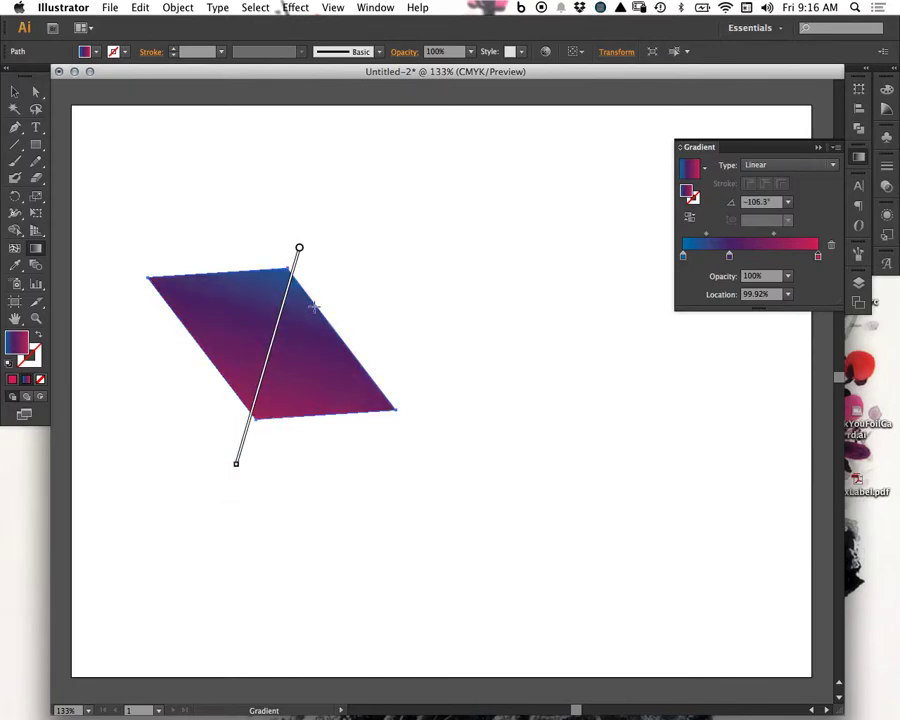
drag(283, 284, 251, 456)
drag(219, 318, 365, 390)
- Duplicate the gradient parallelogram around the artboard until there are six copies in all
click(15, 93)
click(362, 243)
drag(292, 332, 634, 472)
drag(603, 466, 550, 256)
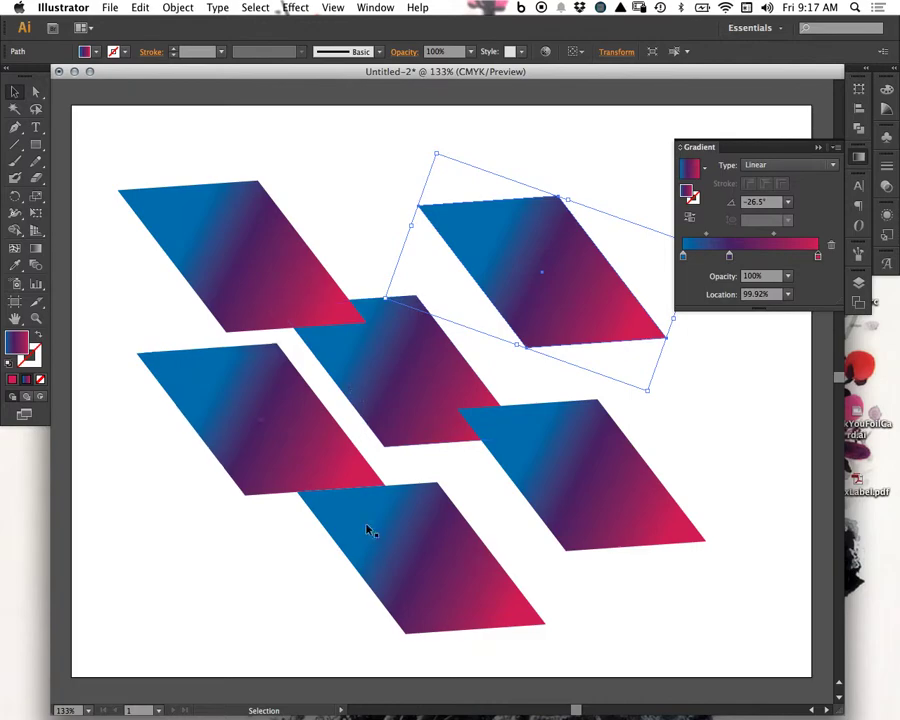
- Select all six parallelograms and draw one continuous gradient down across them at about -85.7°
click(124, 224)
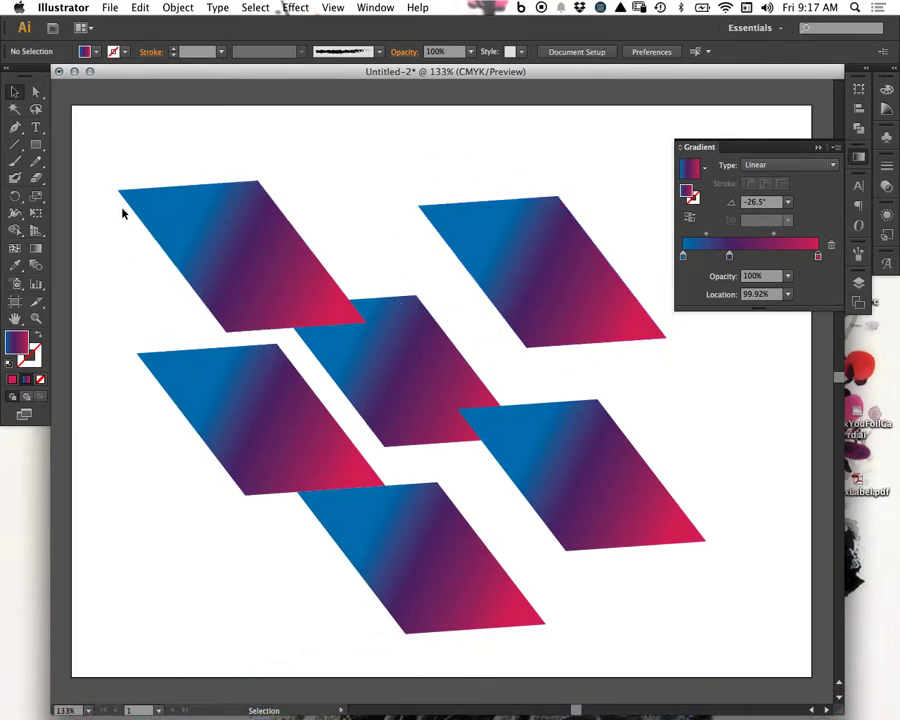
drag(107, 130, 664, 588)
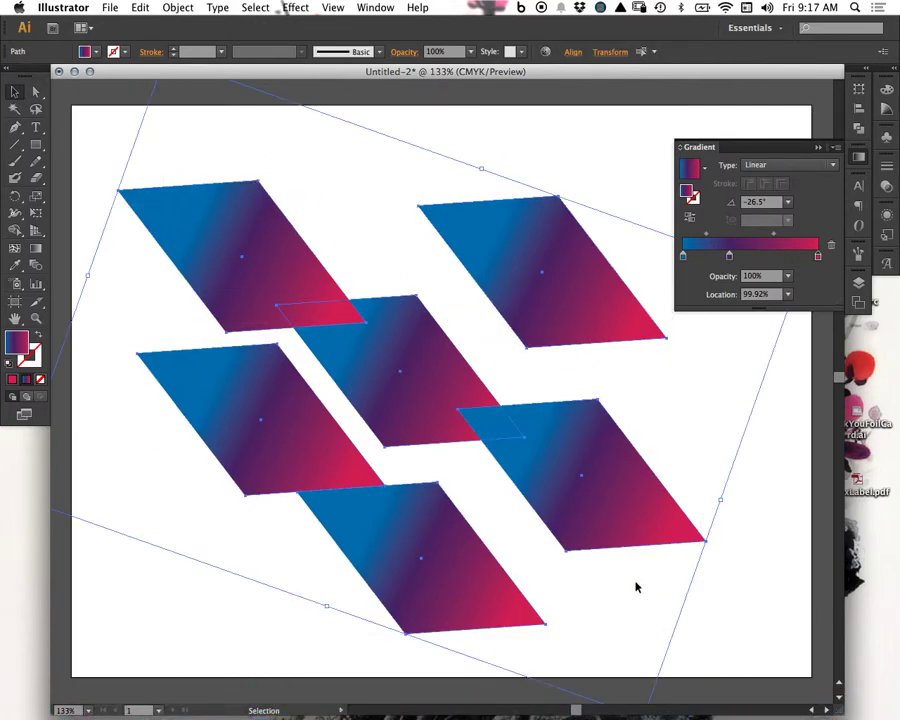
key(g)
drag(384, 151, 421, 638)
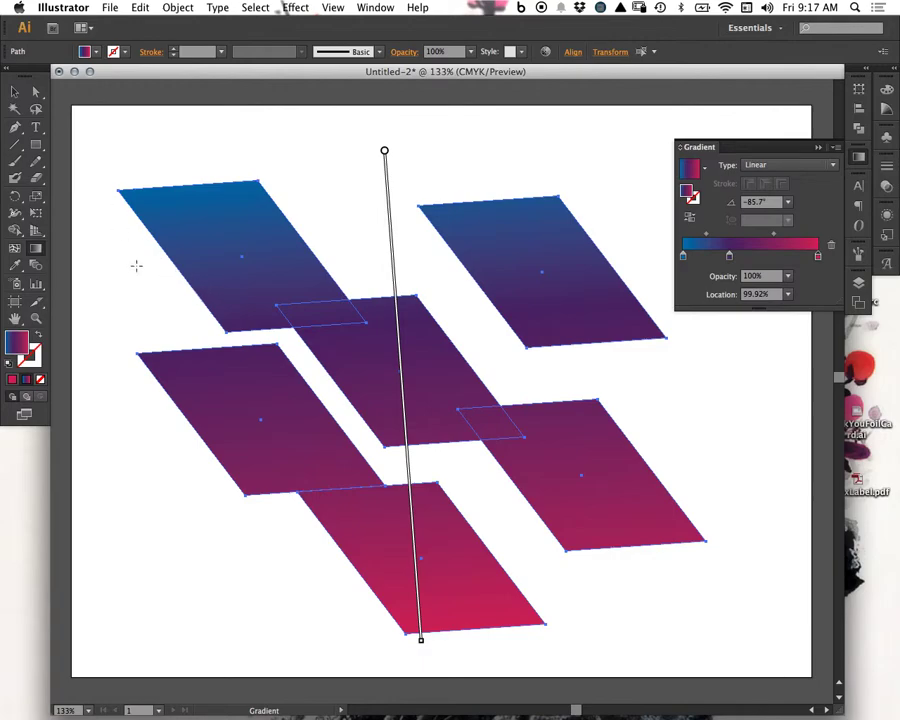
- Show the swatches and save the current blue-to-red gradient fill as a new swatch
click(15, 91)
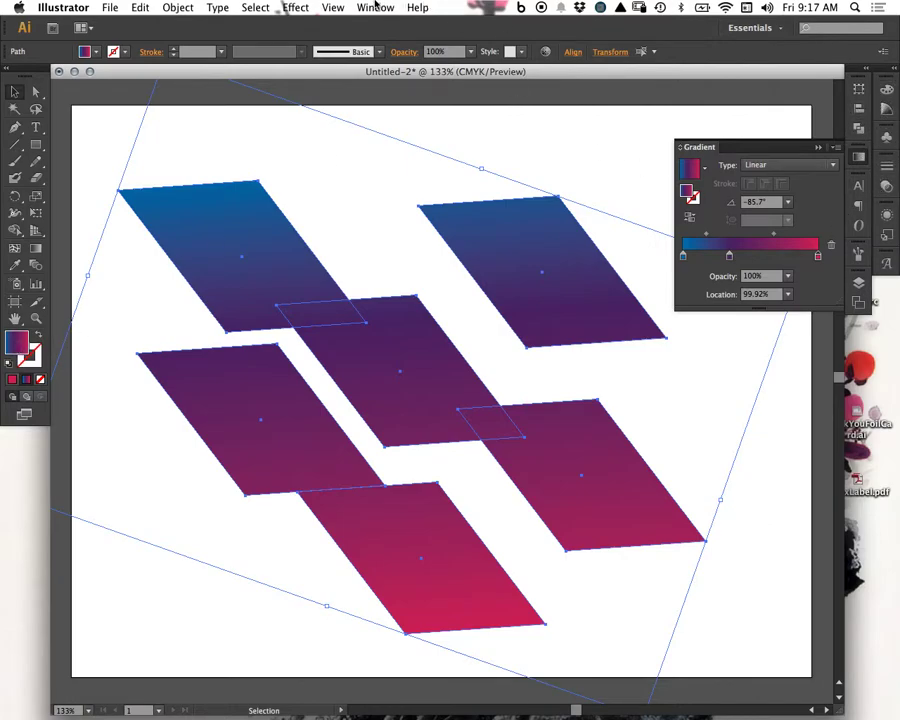
click(375, 7)
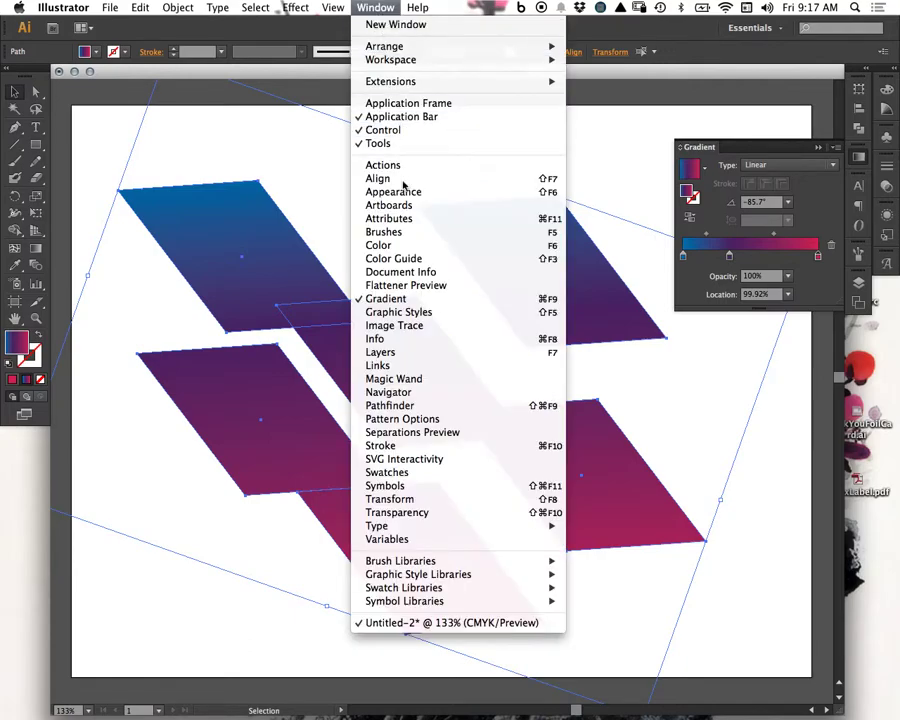
click(452, 473)
drag(20, 342, 706, 125)
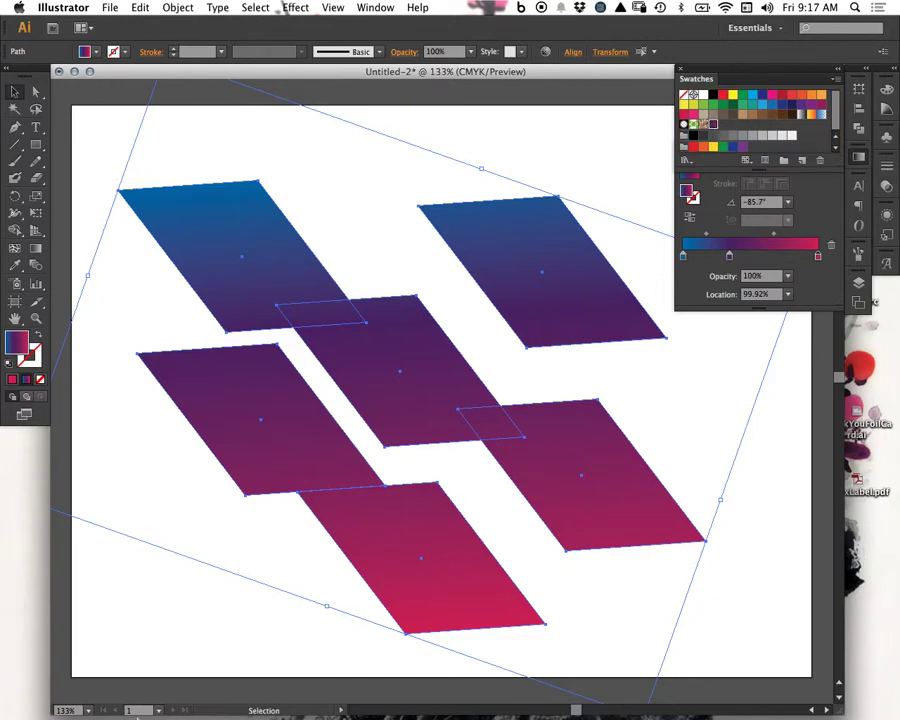
- Fill all six parallelograms with a green swatch and apply the saved gradient swatch to the upper-right one
drag(126, 263, 612, 547)
click(742, 104)
click(420, 195)
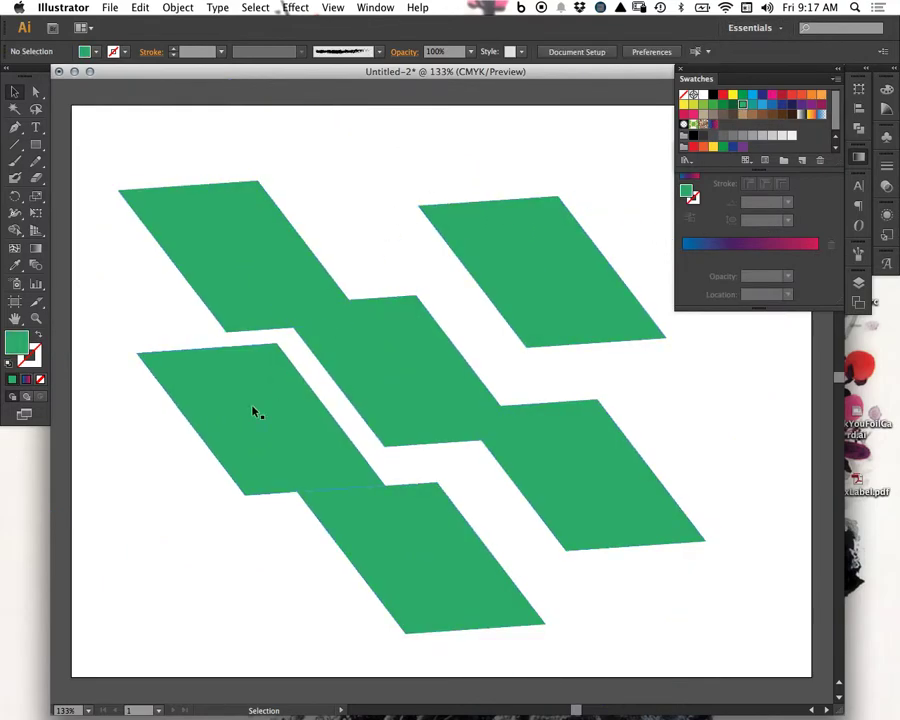
click(520, 215)
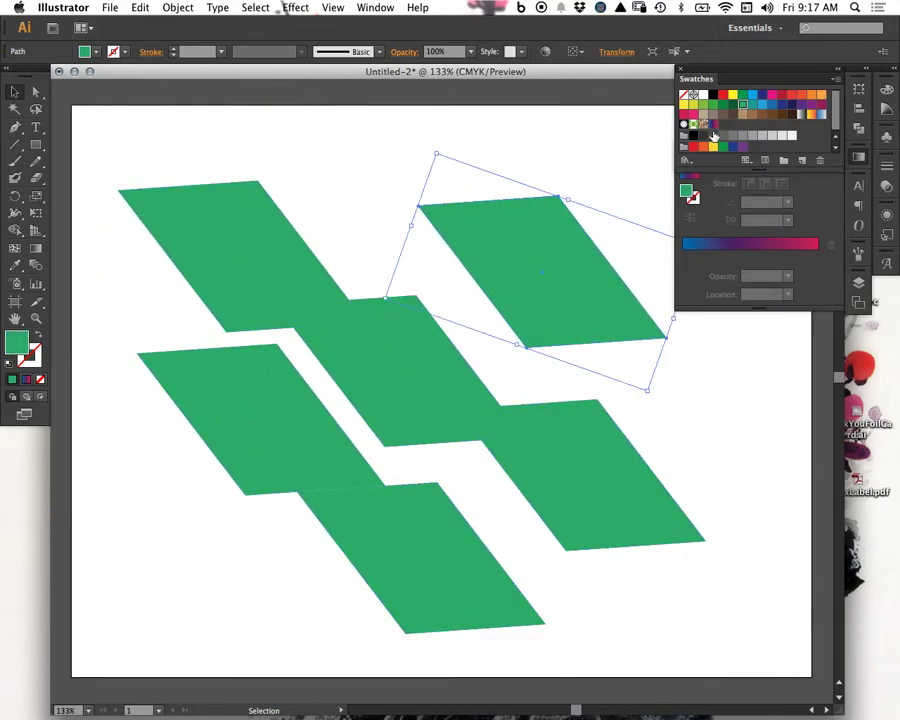
click(713, 126)
mouse_move(233, 714)
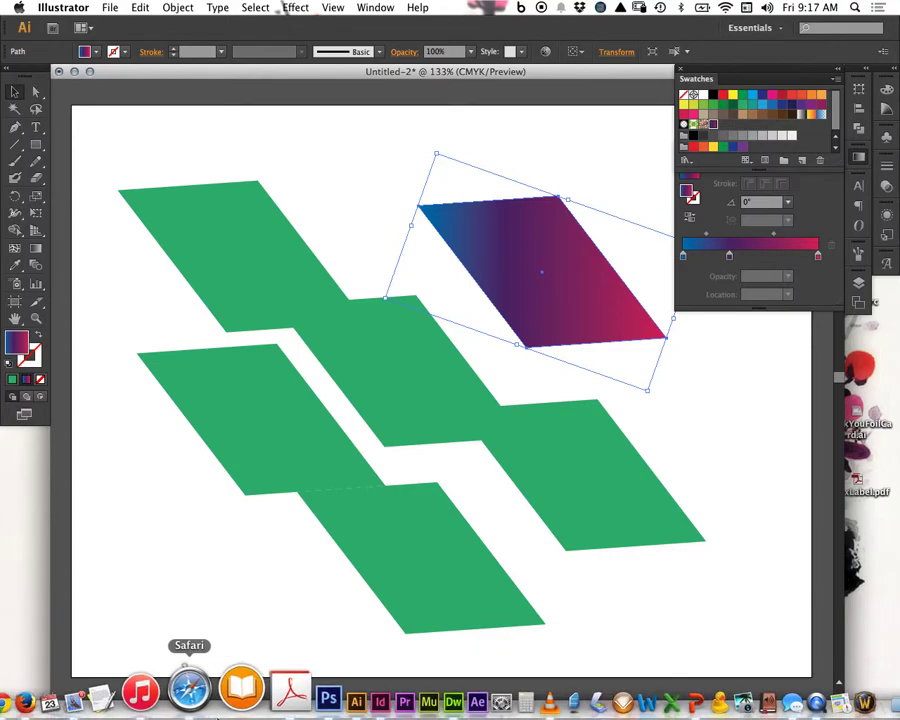
- Collapse the floating swatches, dock them with the other color controls and bring up the Color Guide
click(836, 70)
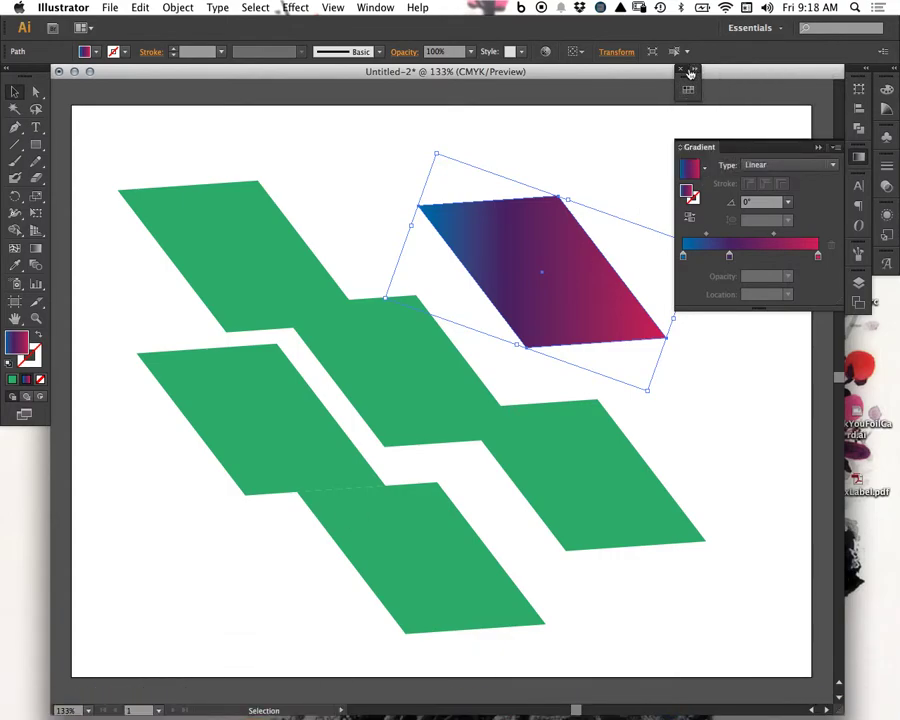
drag(687, 77, 886, 85)
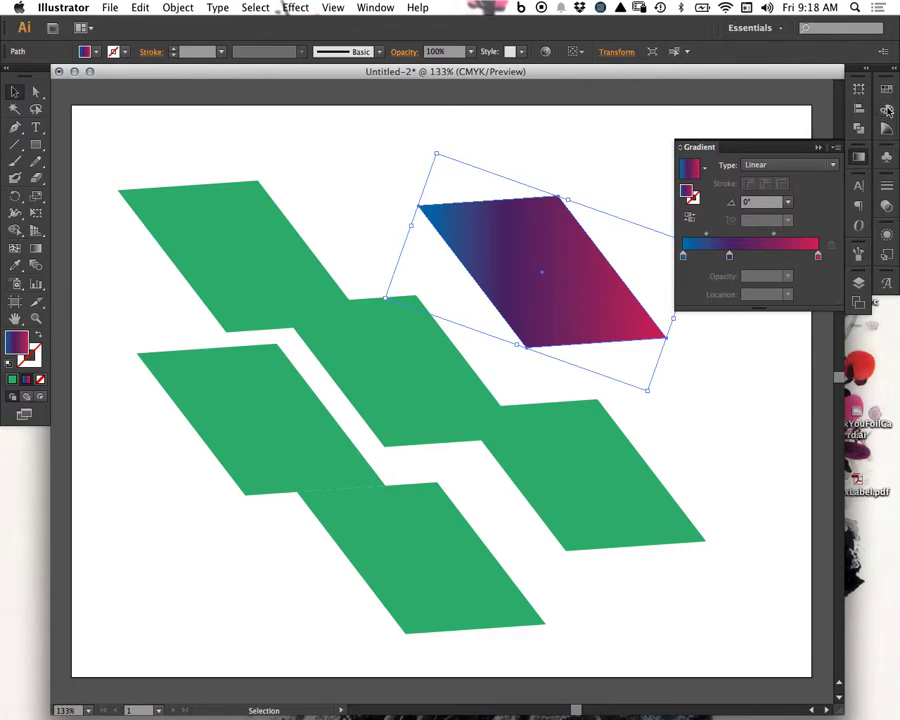
click(887, 91)
click(888, 110)
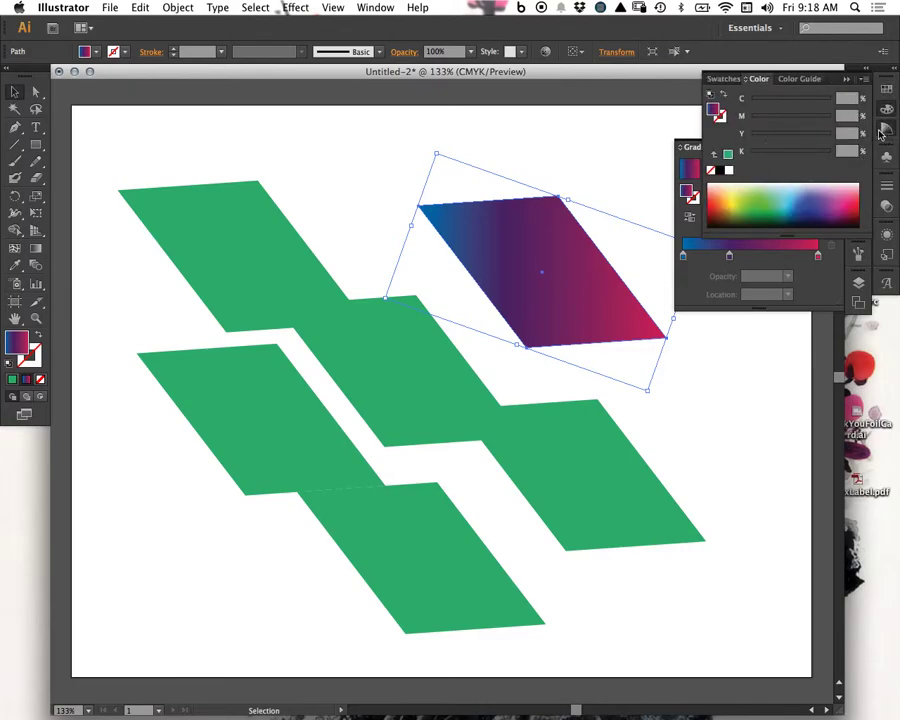
click(800, 78)
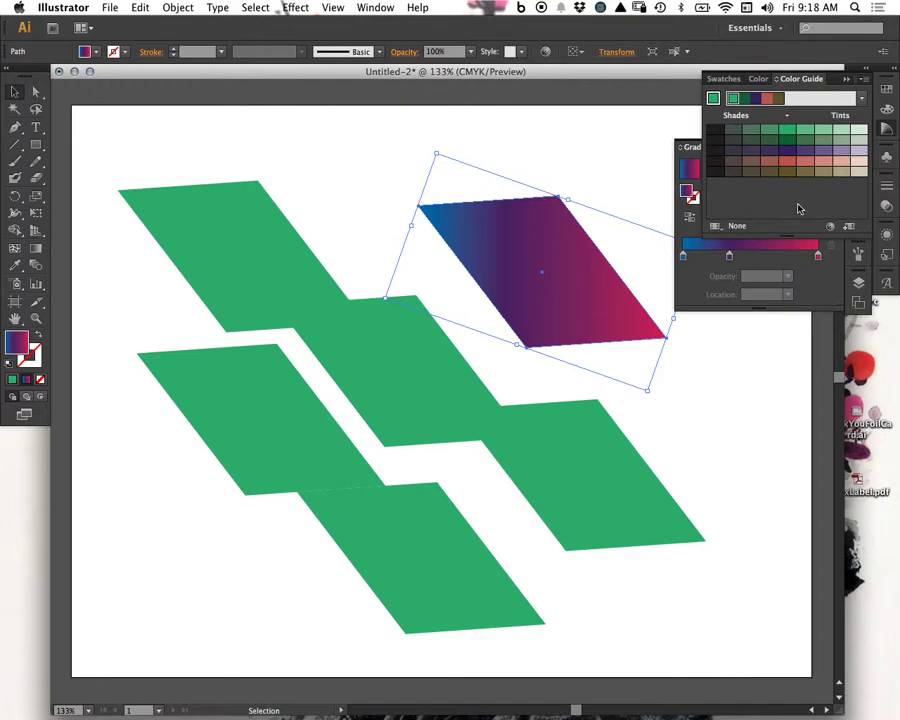
- Recolor the upper-left, middle and lower-right parallelograms from the Color Guide with pale pink, light salmon and brick red
click(249, 255)
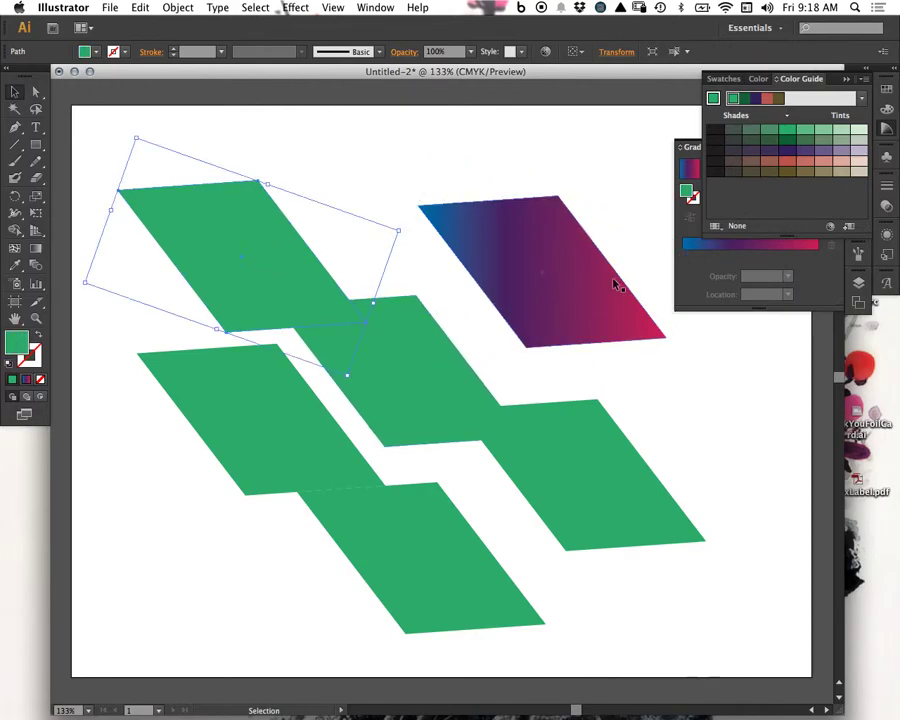
click(851, 165)
click(436, 362)
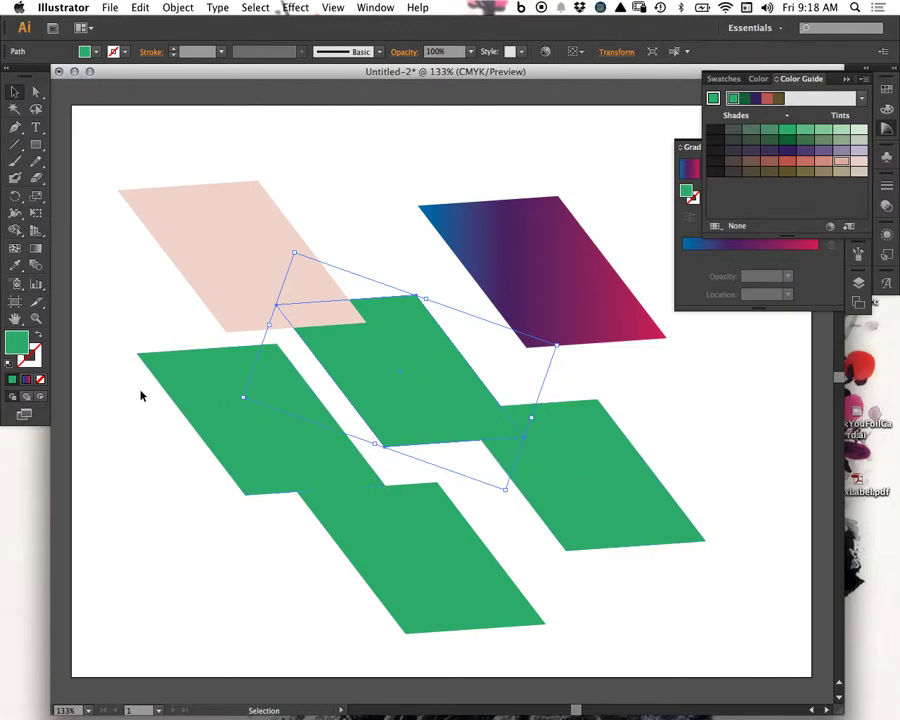
click(838, 161)
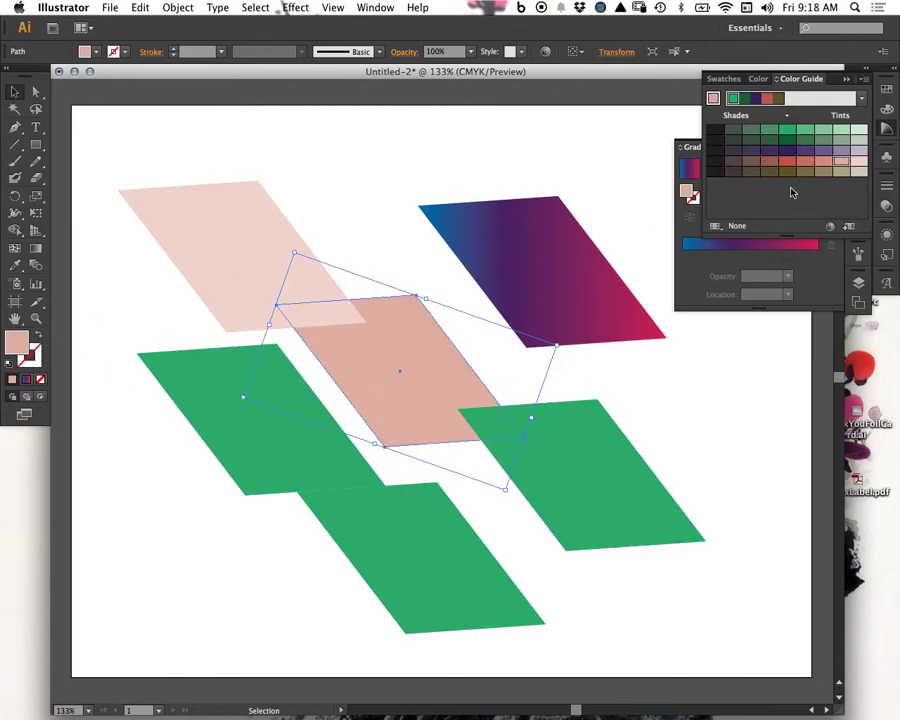
click(603, 474)
click(790, 167)
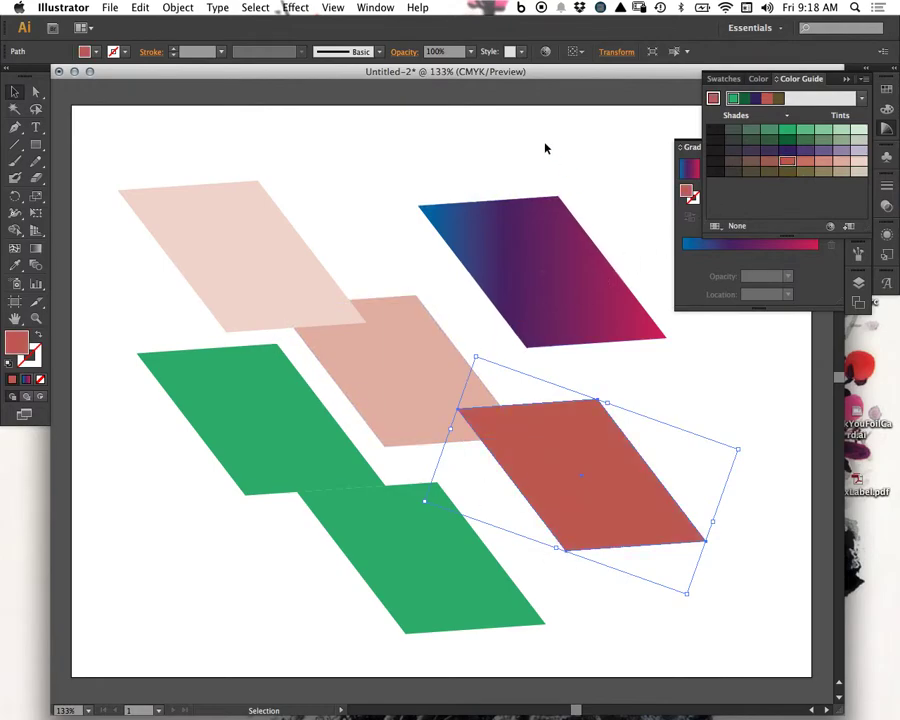
click(861, 72)
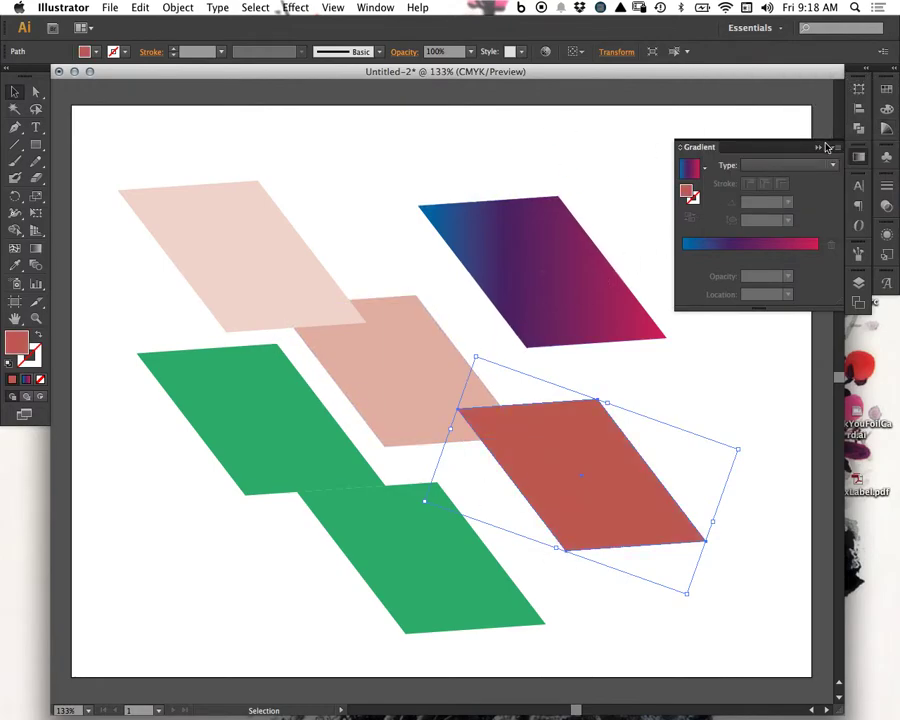
click(823, 146)
- Sample the pale pink fill and the gradient fill onto the brick-red parallelogram with the Eyedropper
click(16, 267)
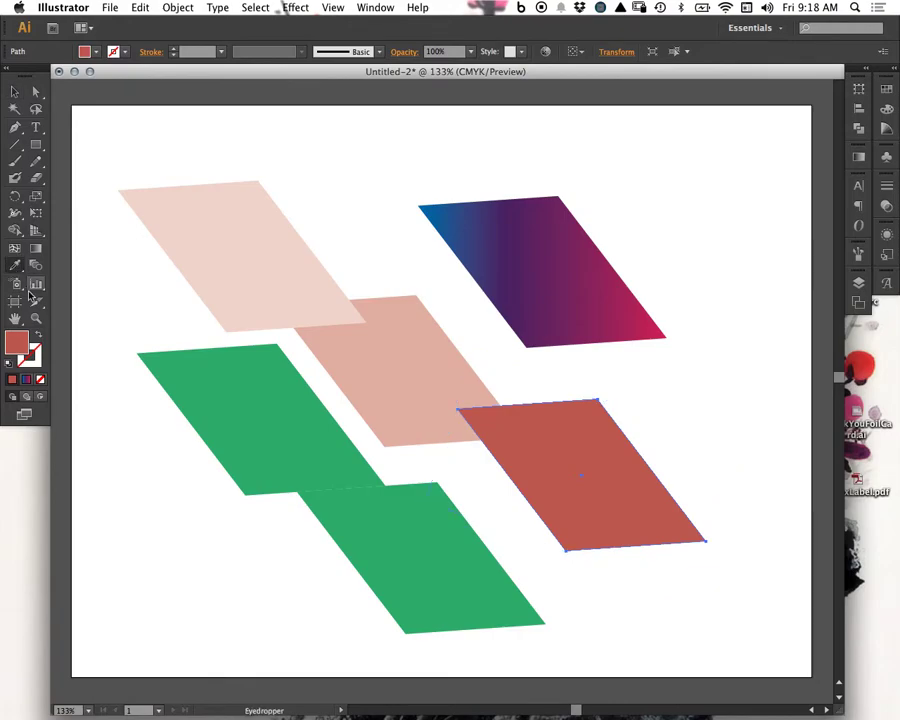
click(30, 284)
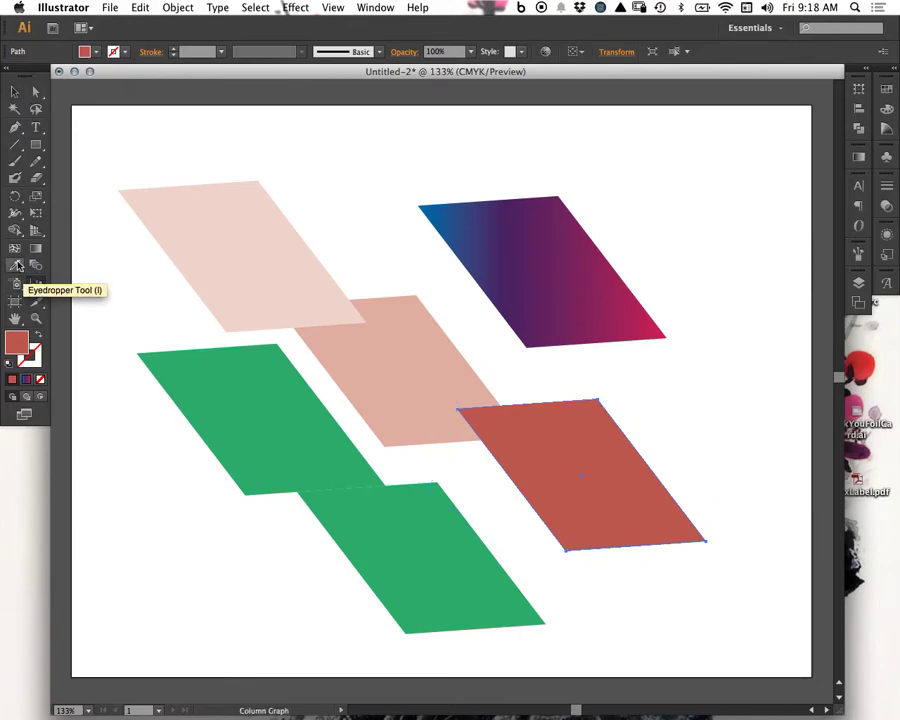
click(17, 268)
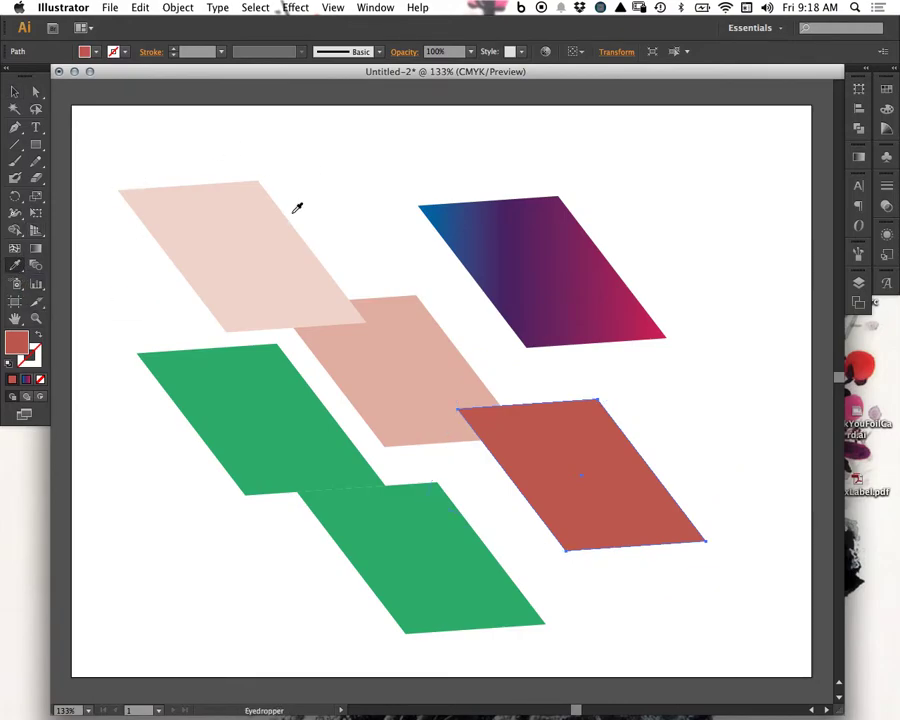
click(240, 265)
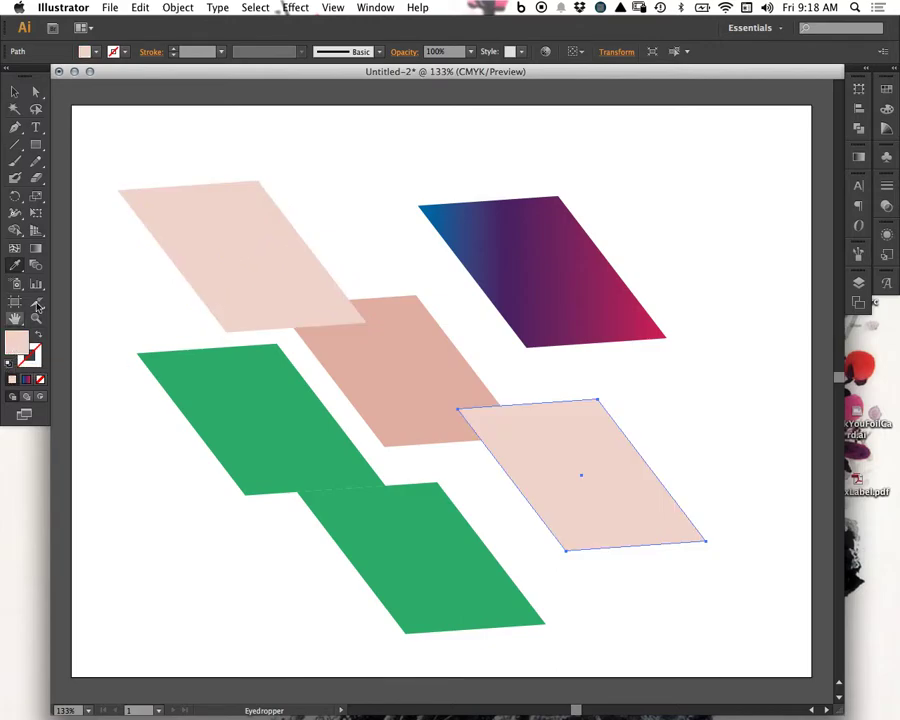
click(513, 230)
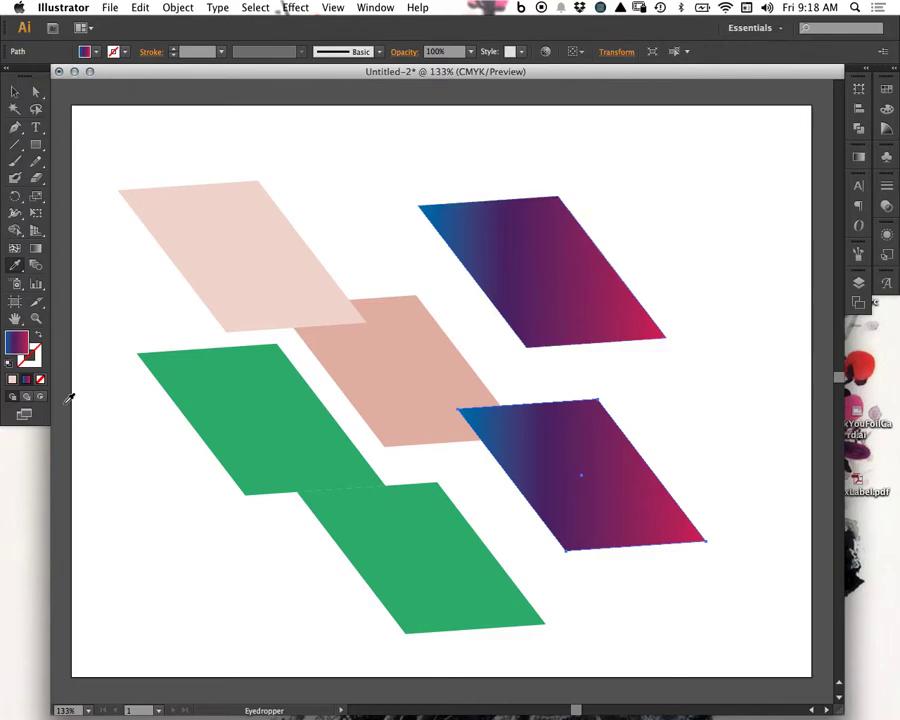
- Blend the pale pink parallelogram into the green one directly below it with the Blend tool
key(w)
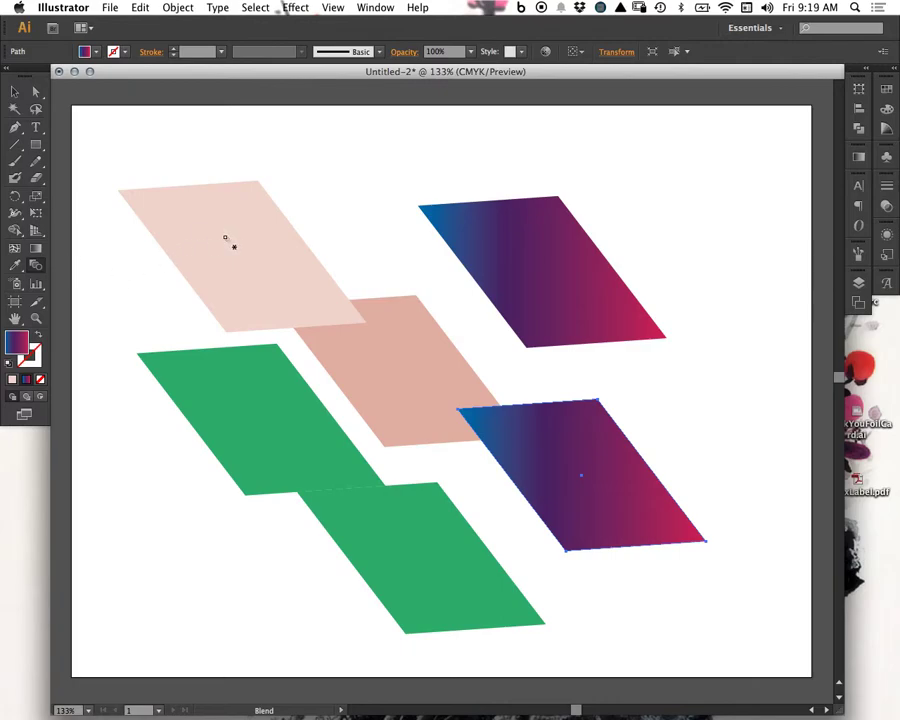
click(37, 268)
super+click(230, 245)
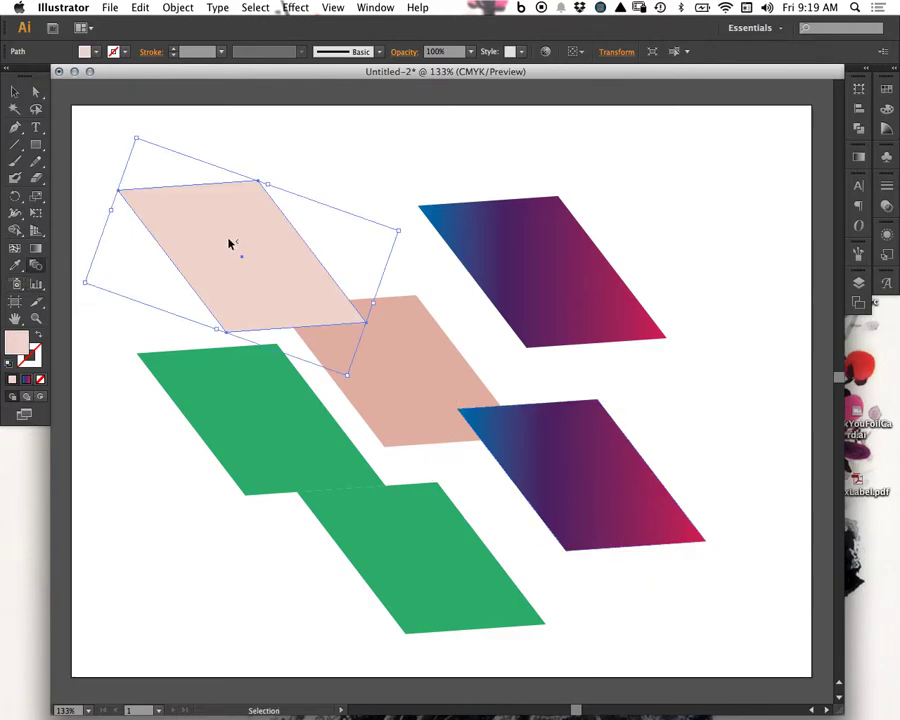
click(209, 382)
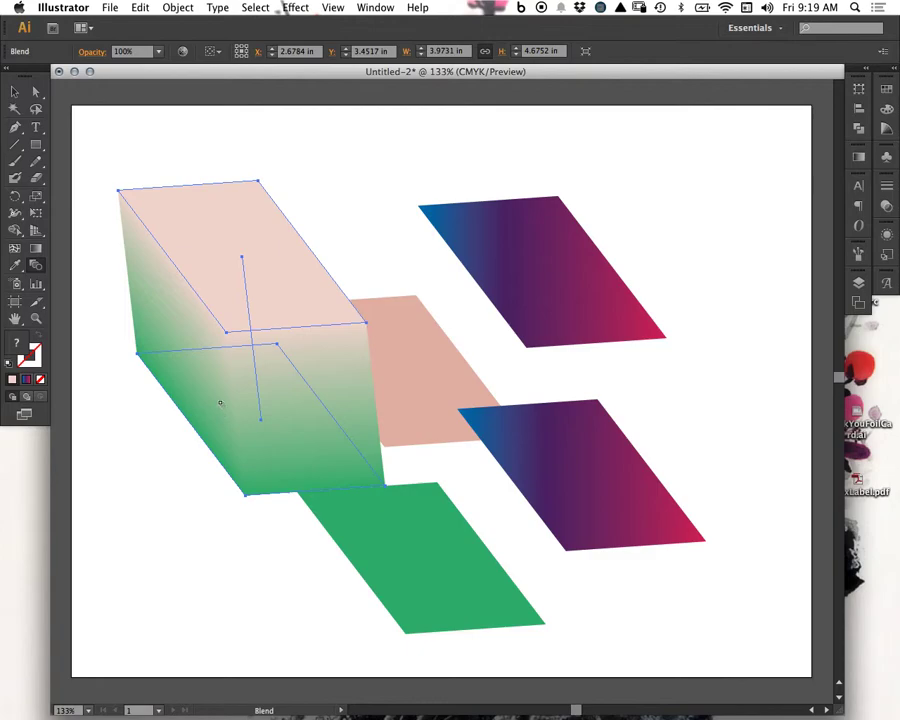
- Select all the artwork on the artboard and delete it
key(v)
drag(243, 131, 585, 548)
key(Delete)
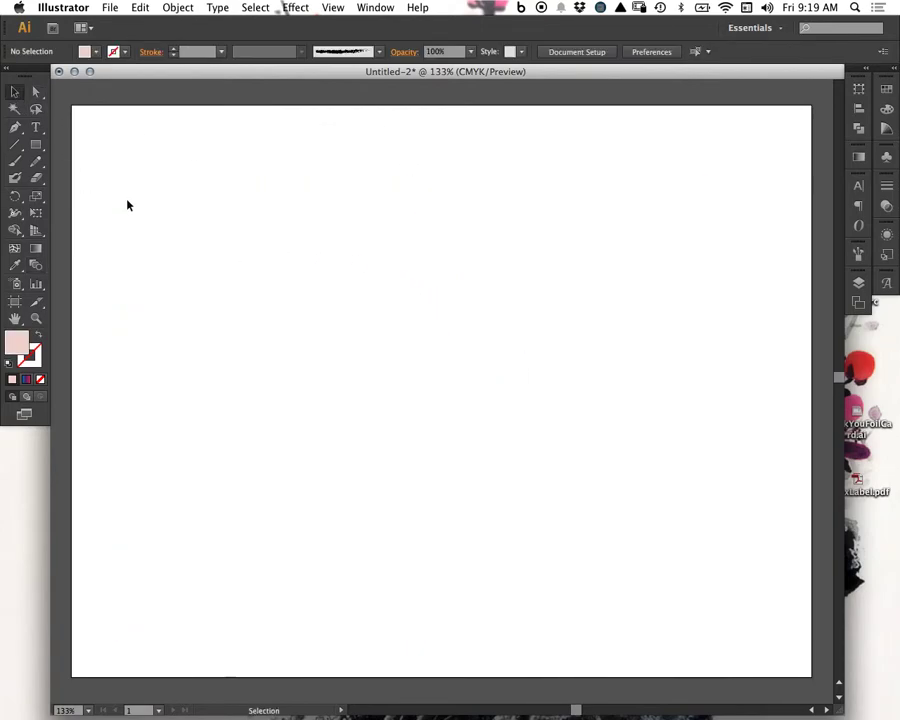
- Draw a small pale pink circle at the artboard's upper left and a small square level with it at the upper right
click(36, 144)
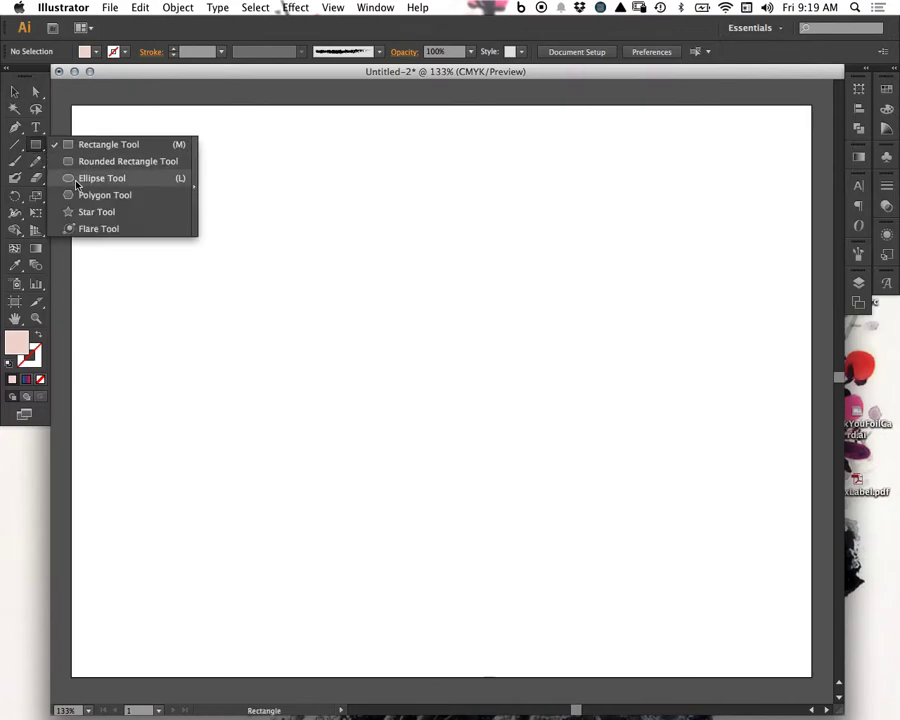
click(74, 178)
drag(133, 180, 204, 251)
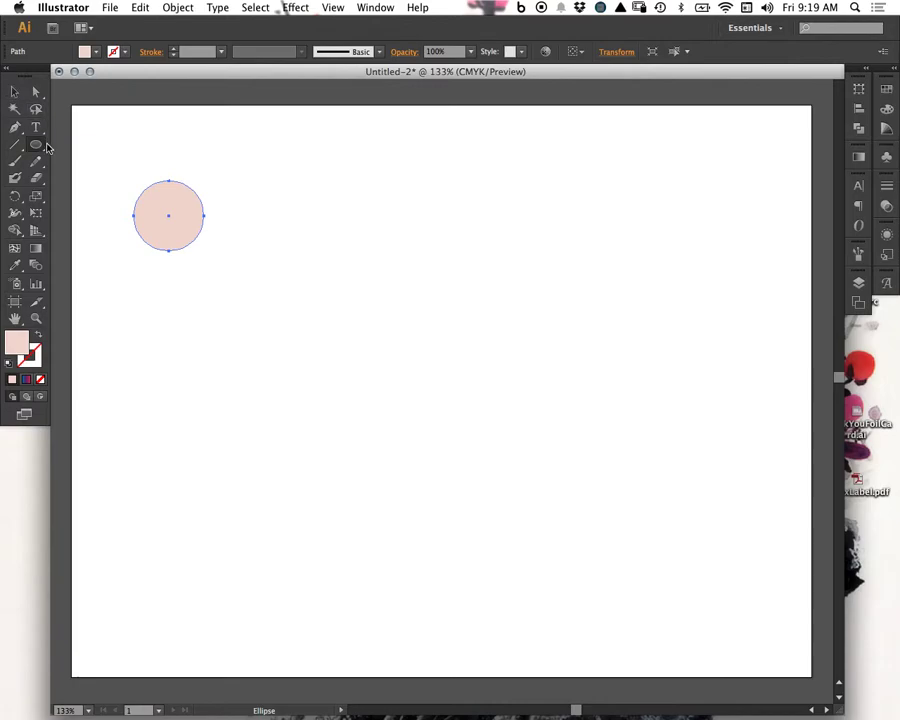
click(36, 144)
drag(642, 184, 706, 248)
click(14, 91)
mouse_move(197, 223)
mouse_down()
mouse_move(196, 215)
mouse_move(197, 223)
mouse_up()
- Fill the square with a dark magenta swatch, shift it slightly outward and move the circle inward toward it
click(691, 225)
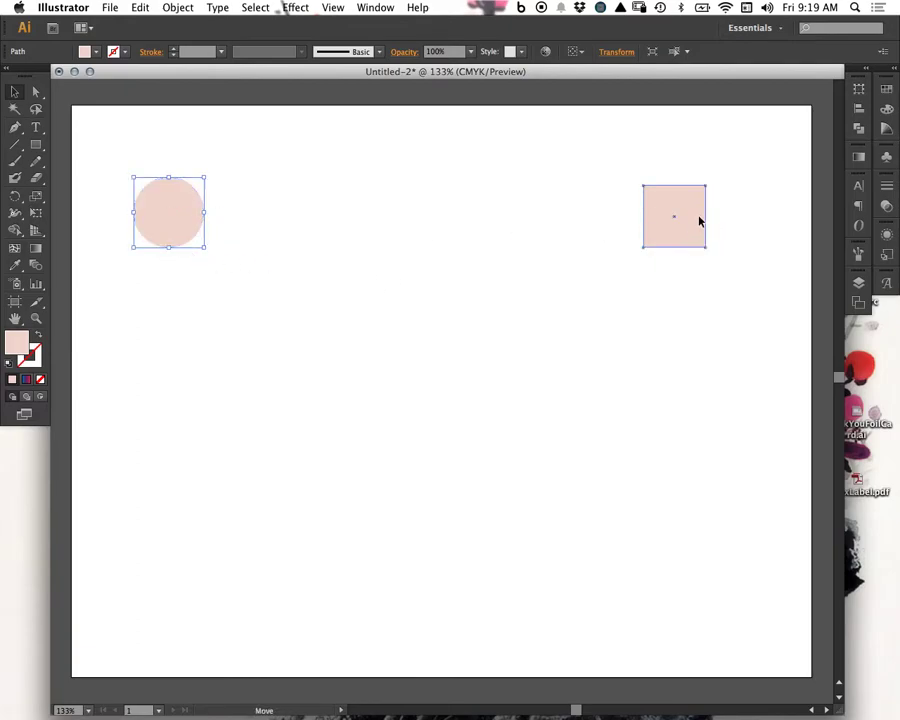
click(878, 106)
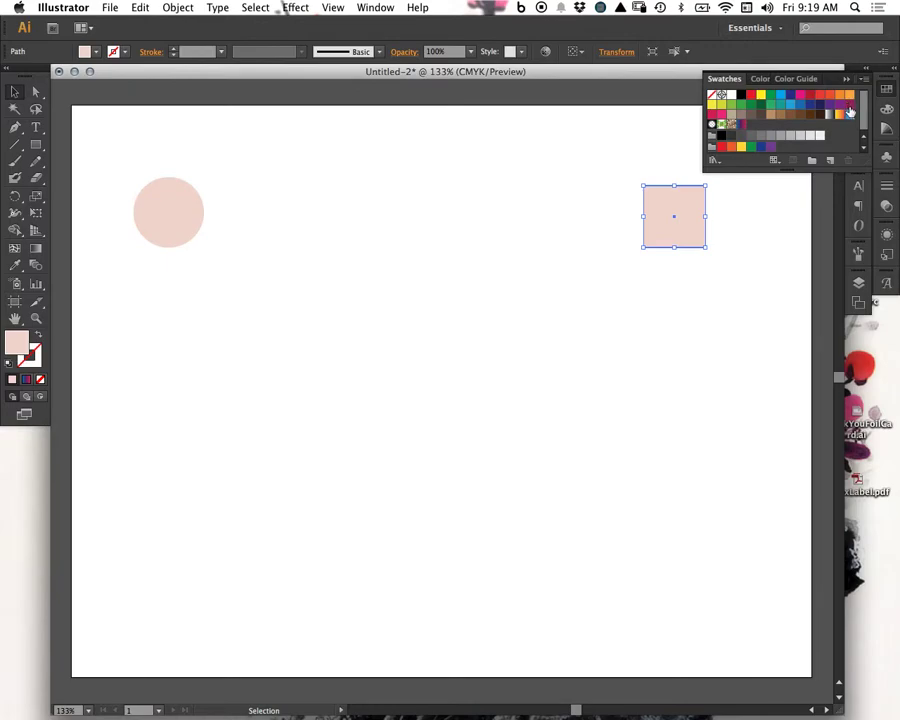
click(849, 106)
click(615, 269)
drag(684, 216, 693, 216)
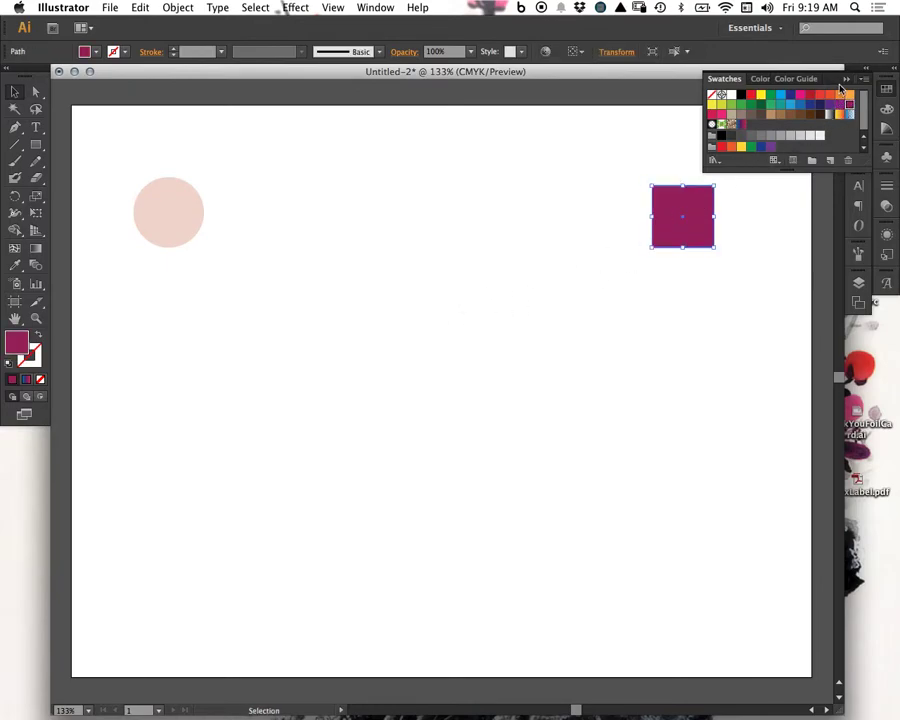
click(570, 262)
drag(170, 207, 255, 230)
- Reposition the magenta square slightly and blend it with the pale pink circle using the Blend tool
click(35, 265)
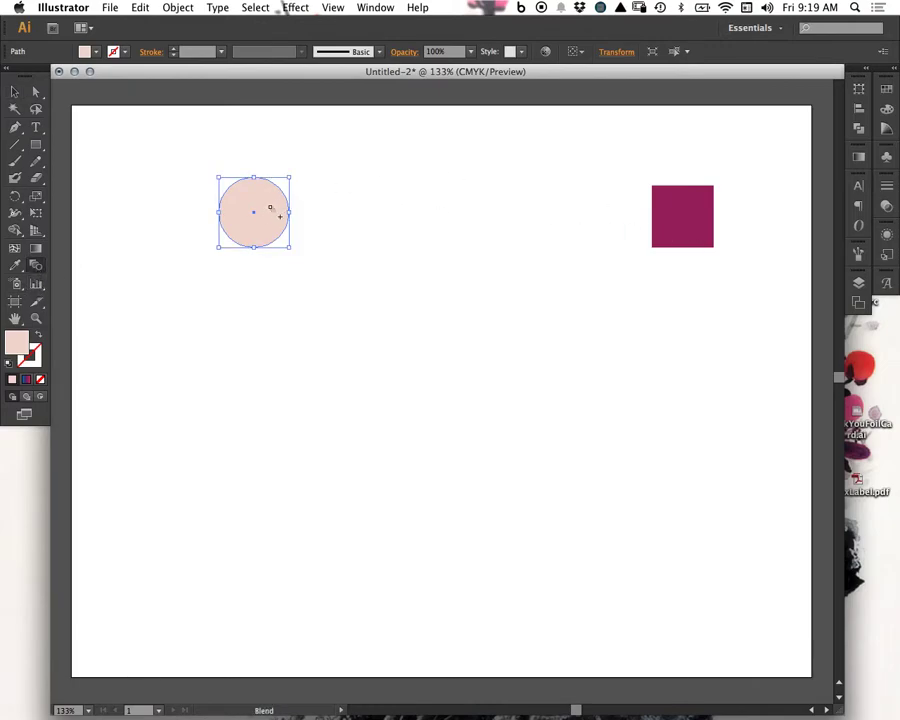
key(v)
key(w)
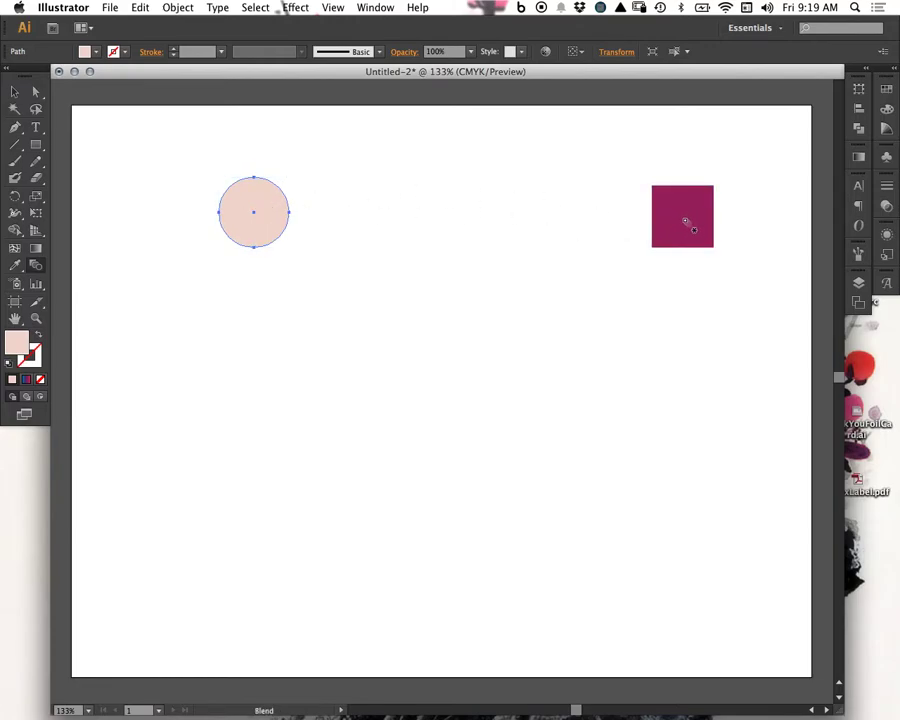
alt+click(683, 222)
drag(629, 168, 628, 174)
click(672, 265)
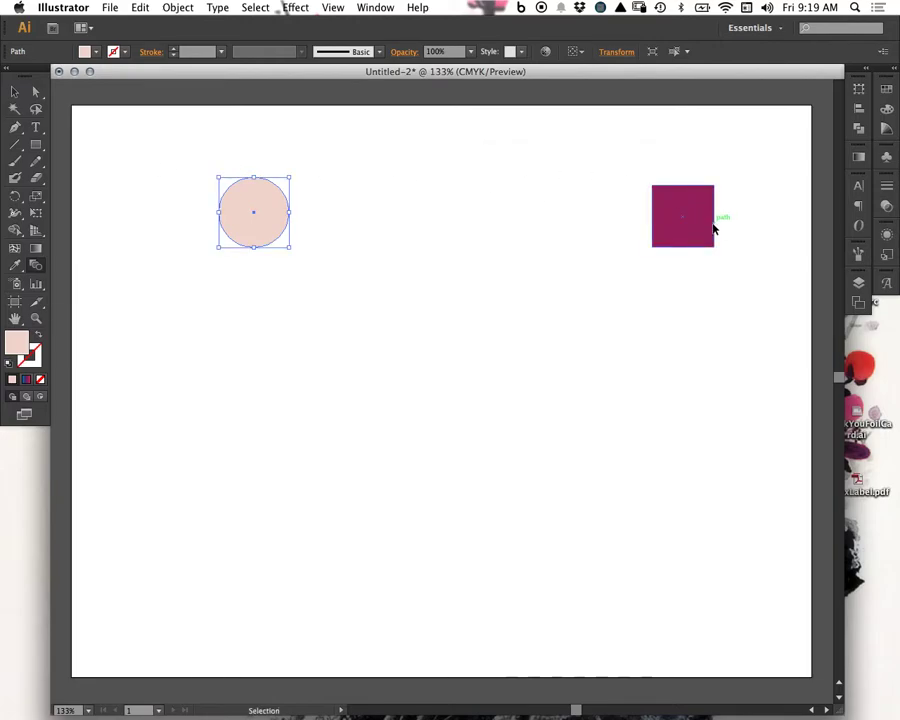
drag(706, 229, 698, 236)
click(255, 211)
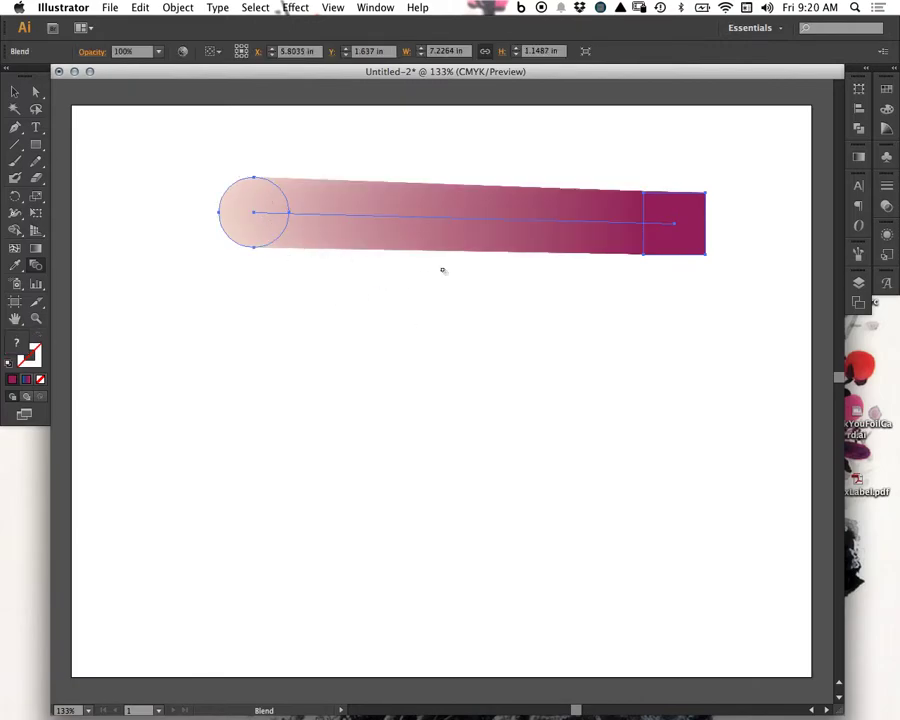
- Shift the whole blend slightly downward, isolate it for editing and select its pale pink circle
key(v)
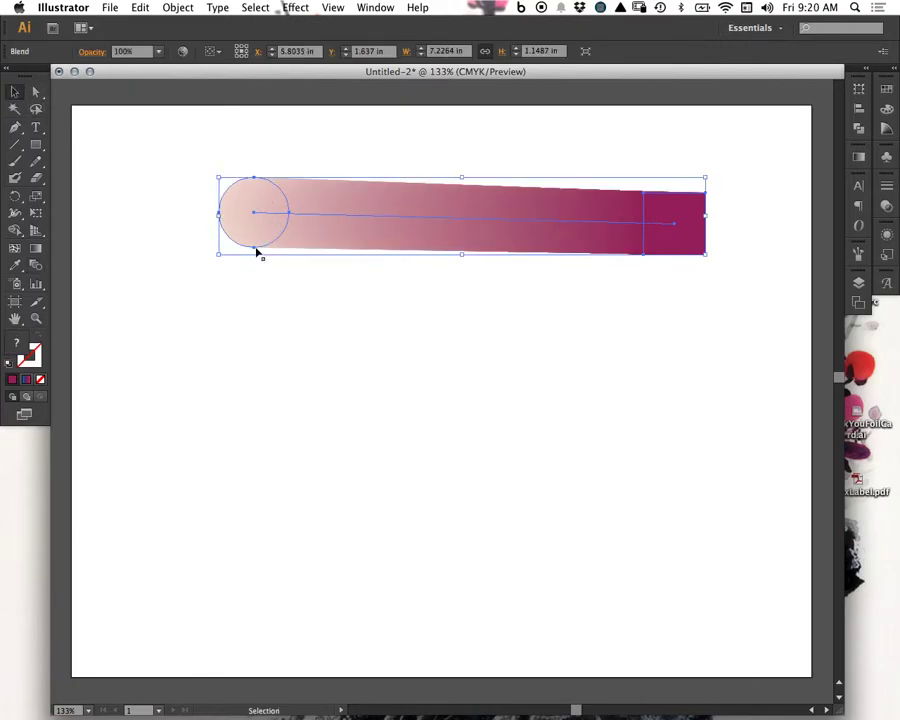
drag(266, 235, 269, 243)
click(310, 298)
click(266, 220)
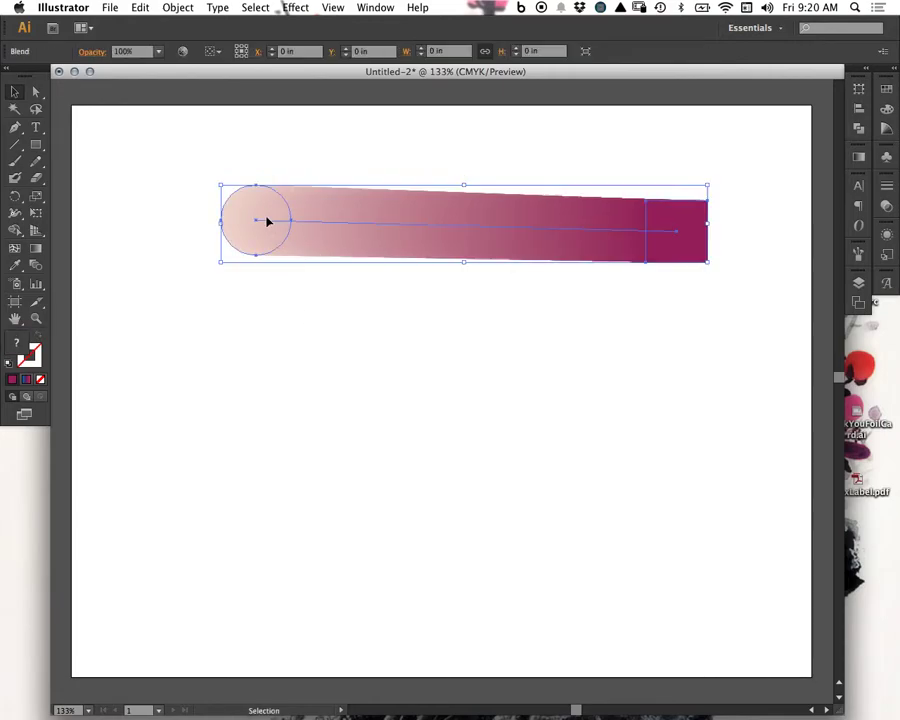
double_click(258, 218)
click(275, 211)
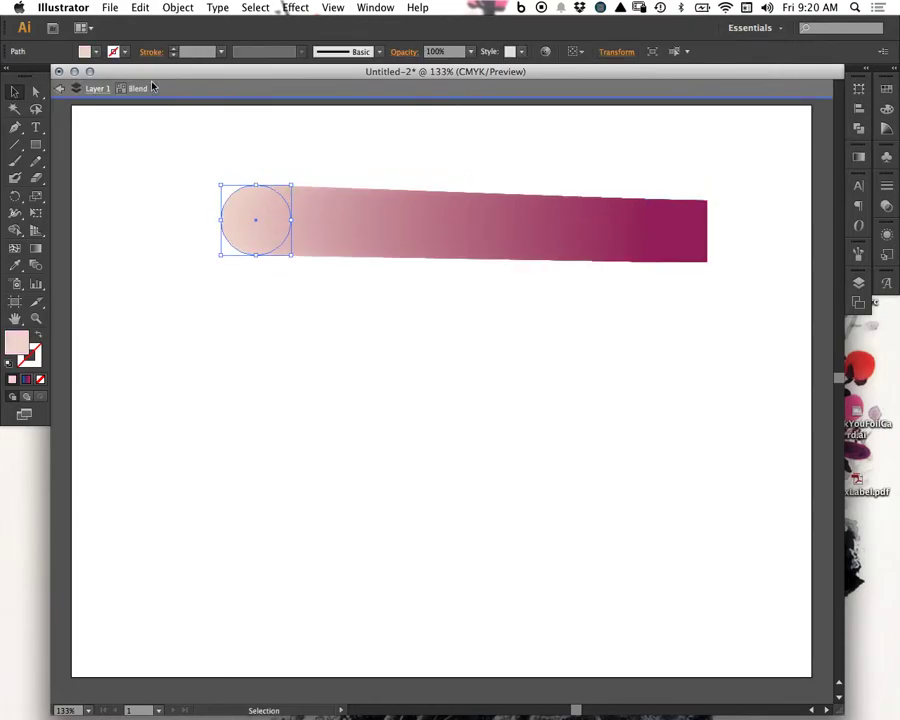
- Change the blend's spacing from smooth color to Specified Steps with 10 steps
double_click(36, 266)
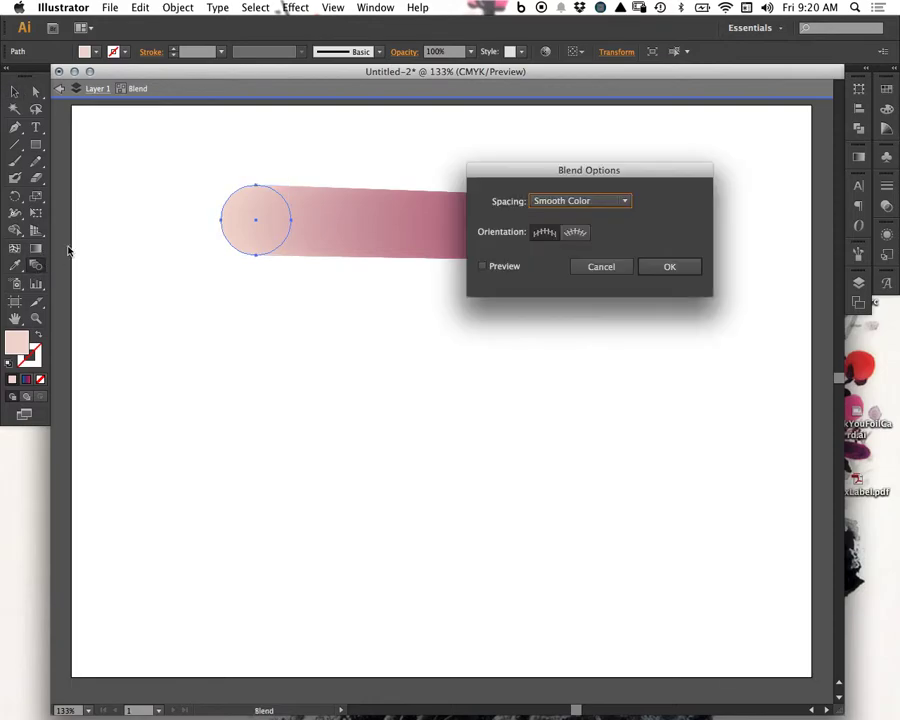
click(595, 202)
click(580, 231)
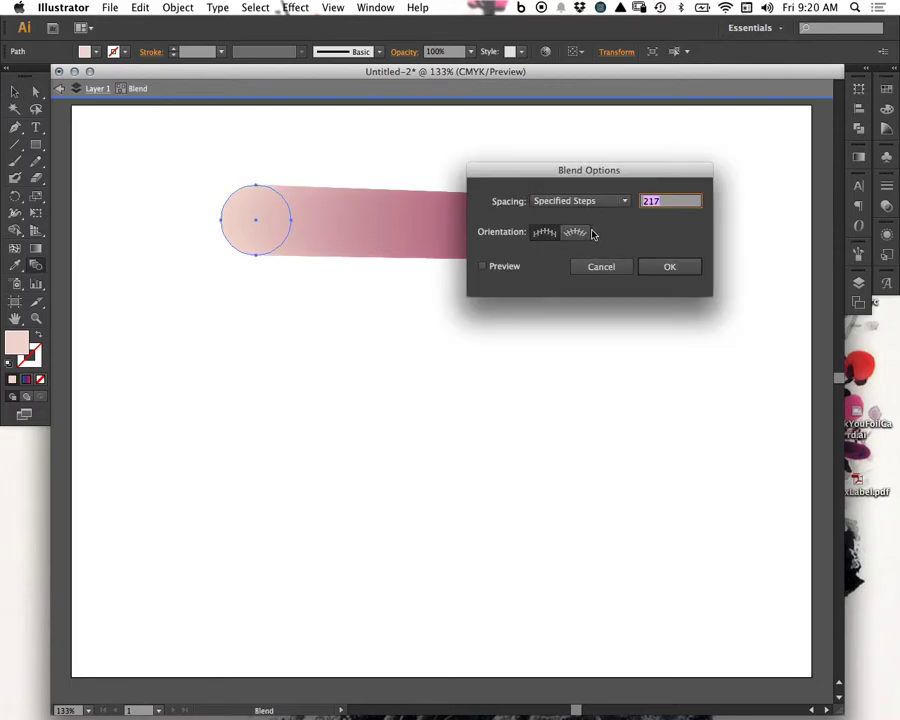
drag(622, 176, 474, 360)
text(10)
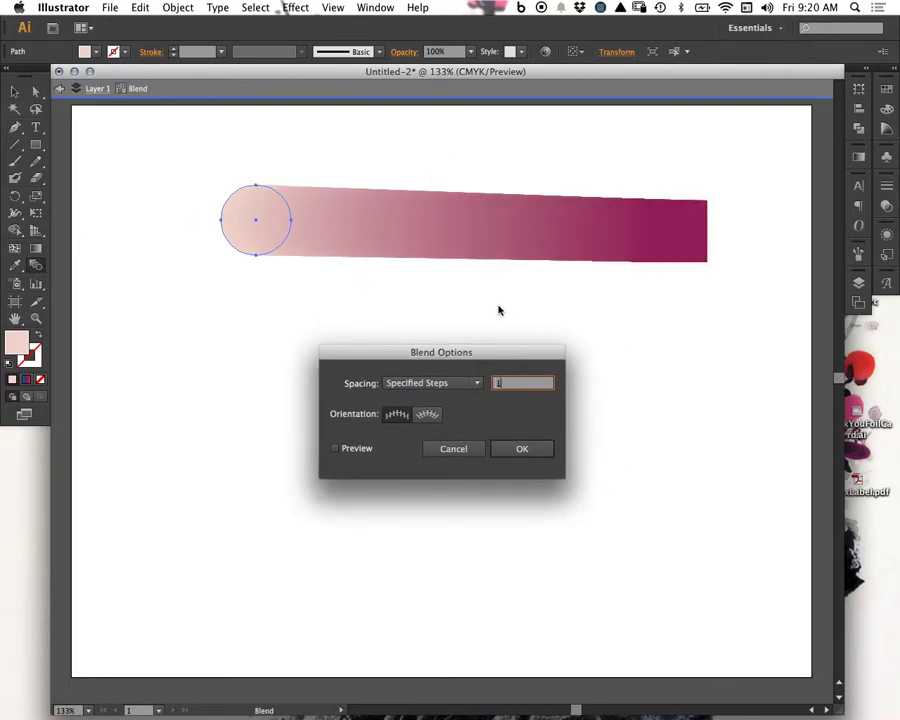
click(526, 452)
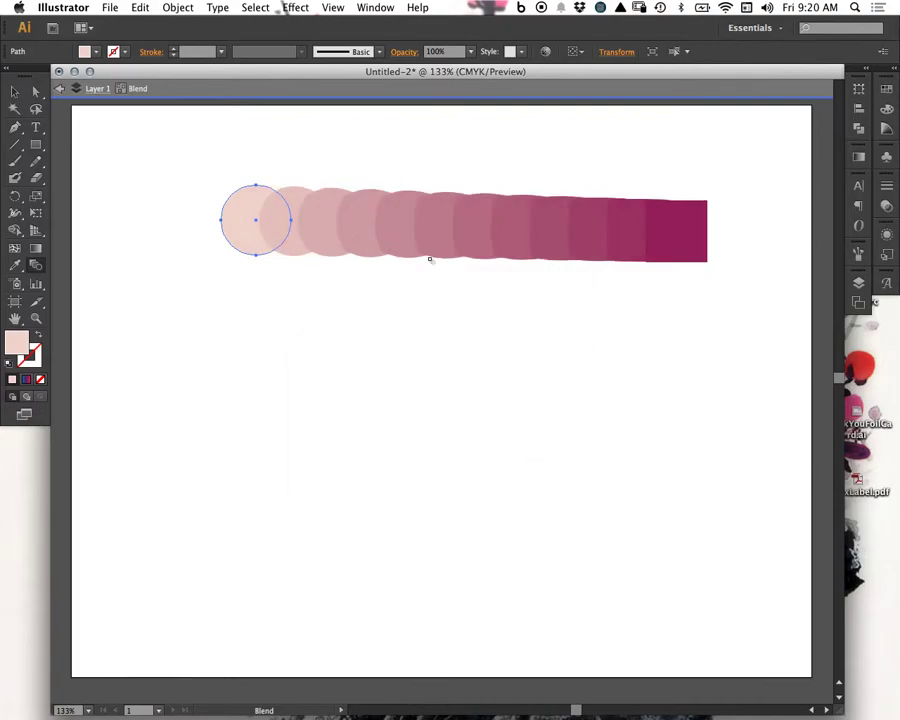
- Leave isolation and stretch the blend by directly moving its end circle and end square out to the artboard's opposite side edges
click(36, 92)
double_click(277, 172)
drag(264, 207, 113, 236)
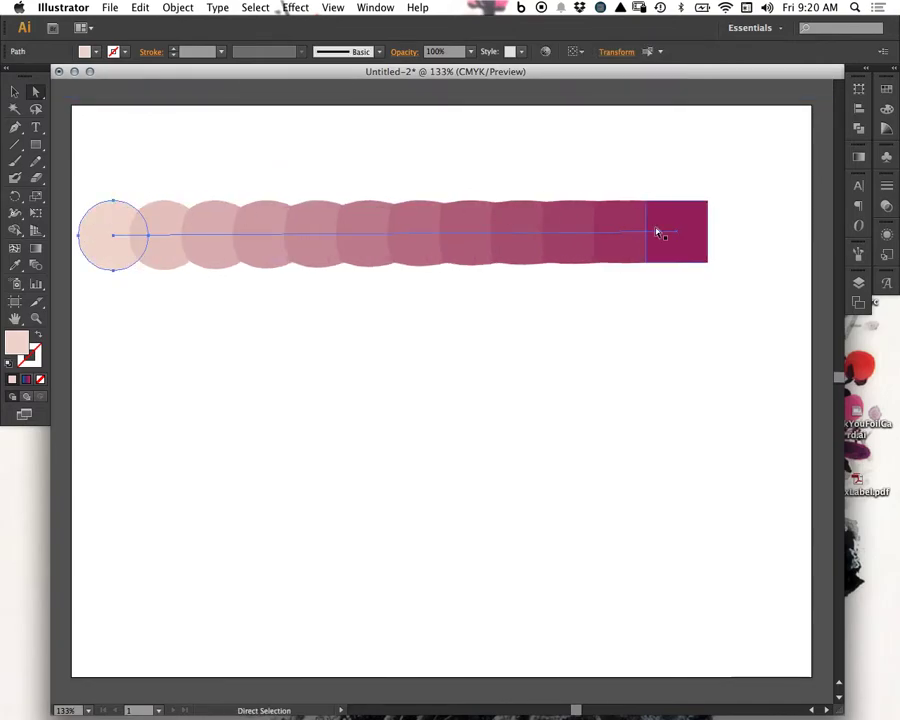
drag(694, 240, 774, 244)
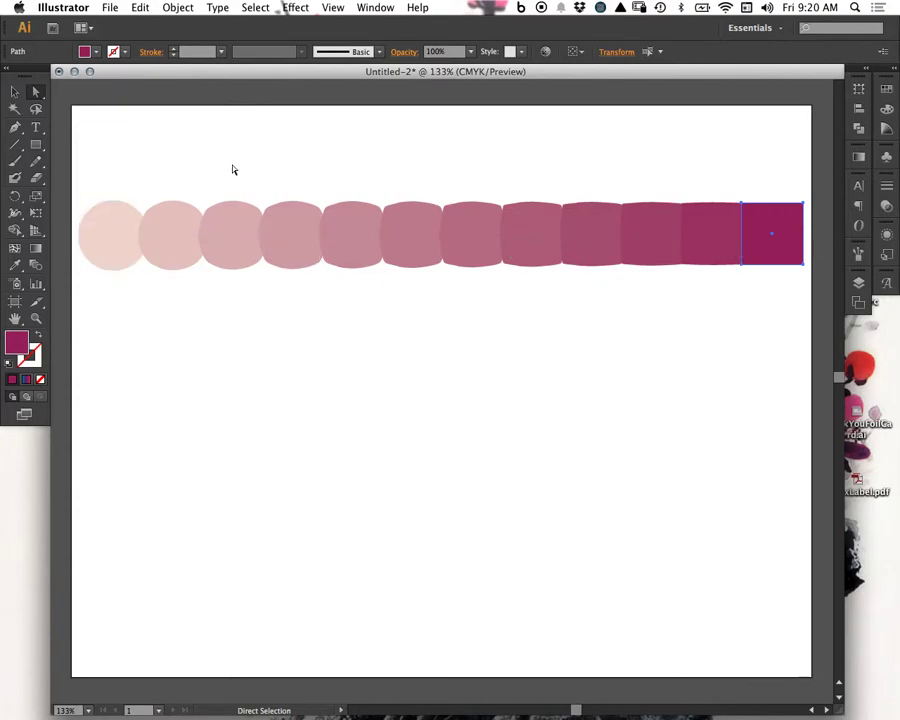
- Select the blend's pale pink end circle and reduce the blend's specified steps to 5
click(104, 243)
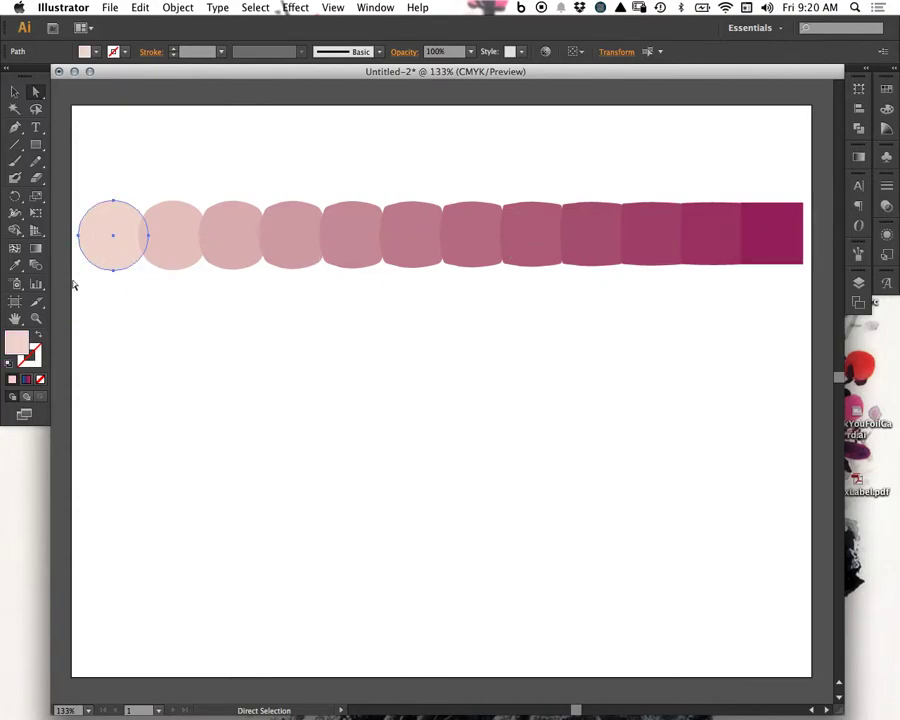
double_click(36, 265)
double_click(517, 382)
click(520, 448)
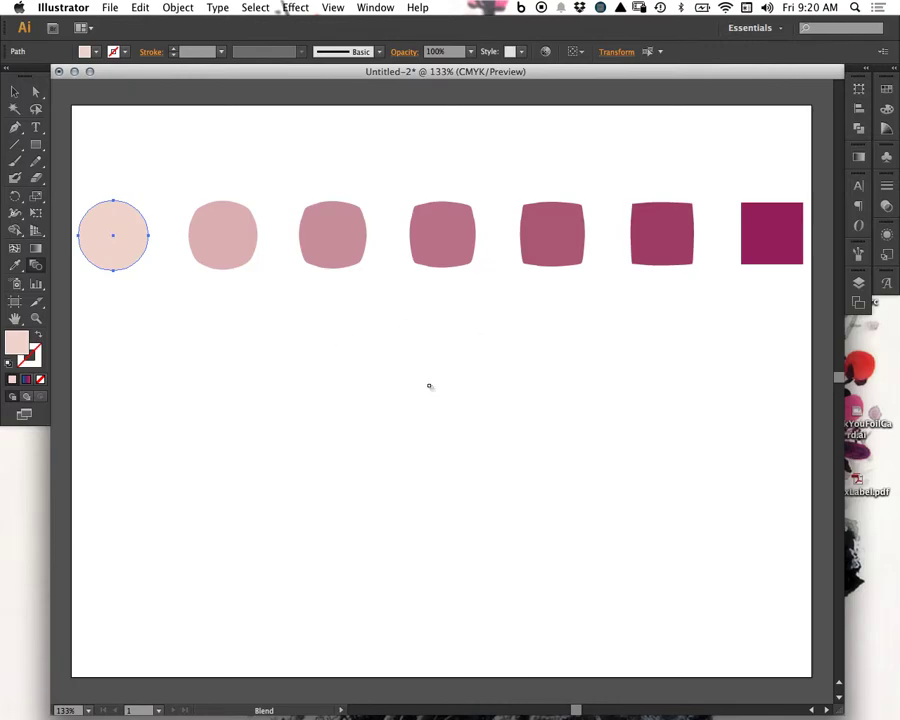
- Move the whole blend up near the artboard's top edge and deselect it
key(v)
click(207, 305)
drag(142, 248, 133, 193)
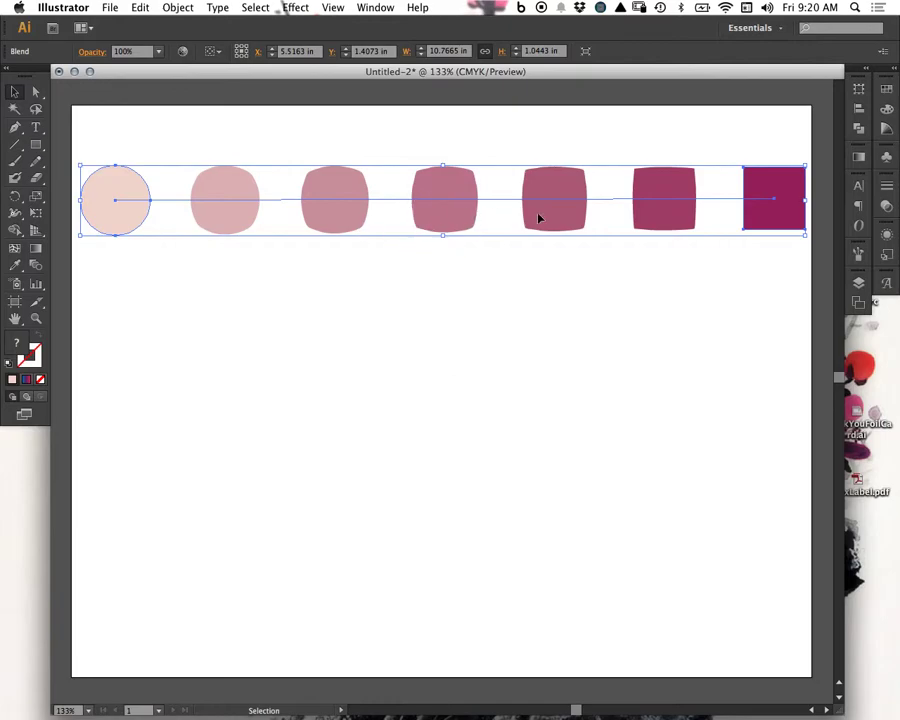
drag(428, 197, 428, 163)
click(436, 315)
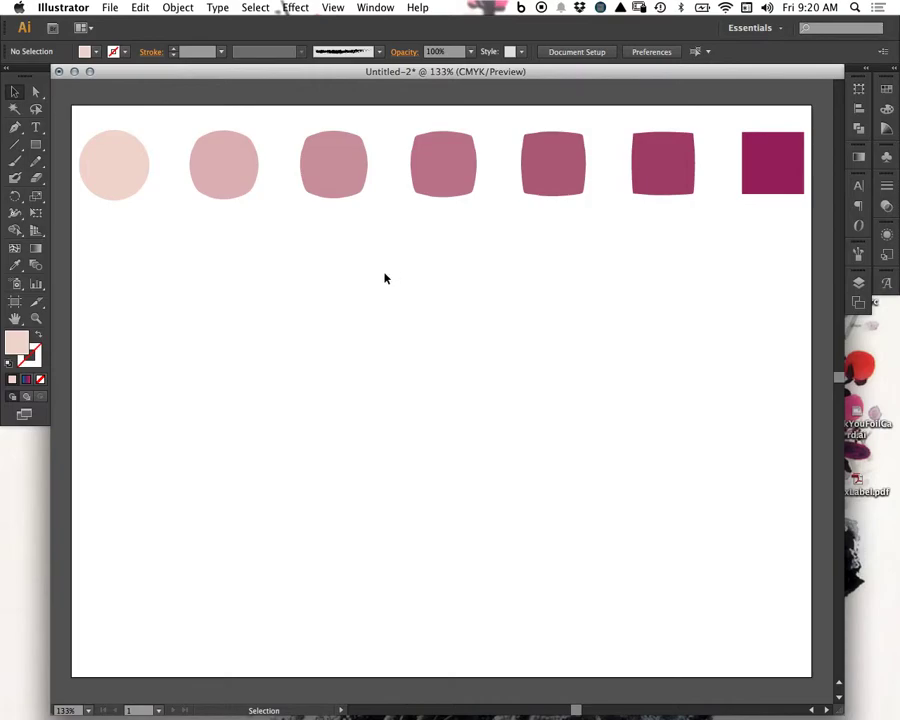
- Draw a small circle with the Ellipse tool below the first two shapes of the blend
click(36, 265)
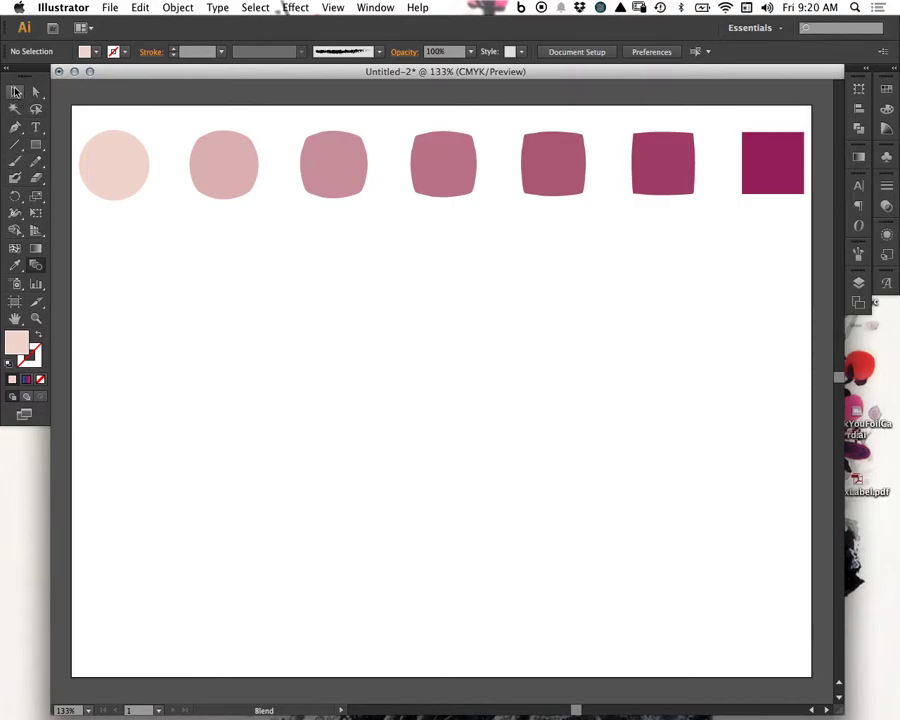
click(37, 146)
drag(40, 147, 92, 180)
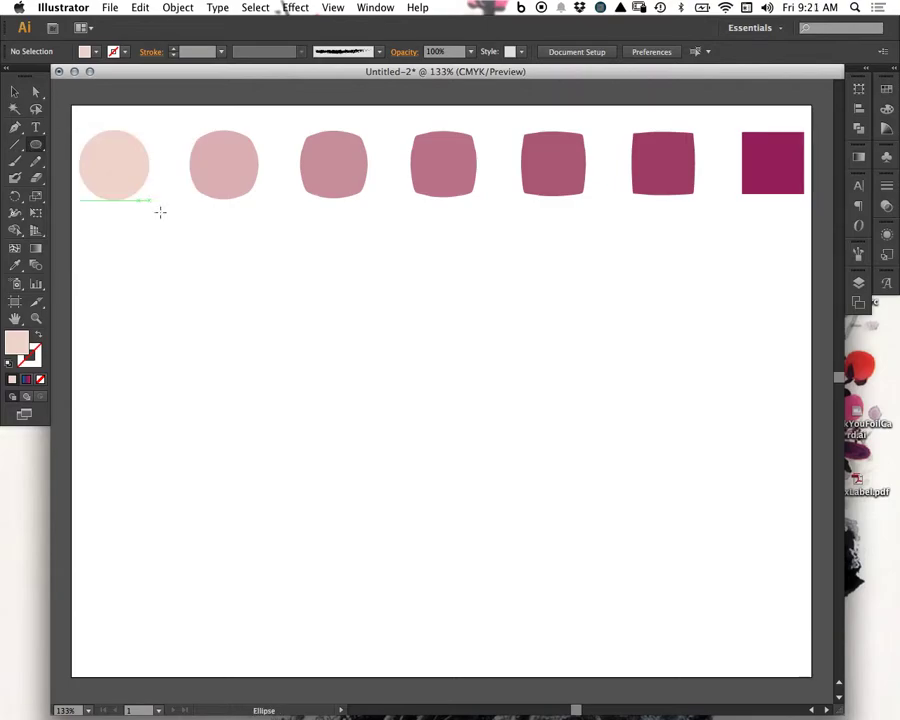
drag(138, 256, 209, 327)
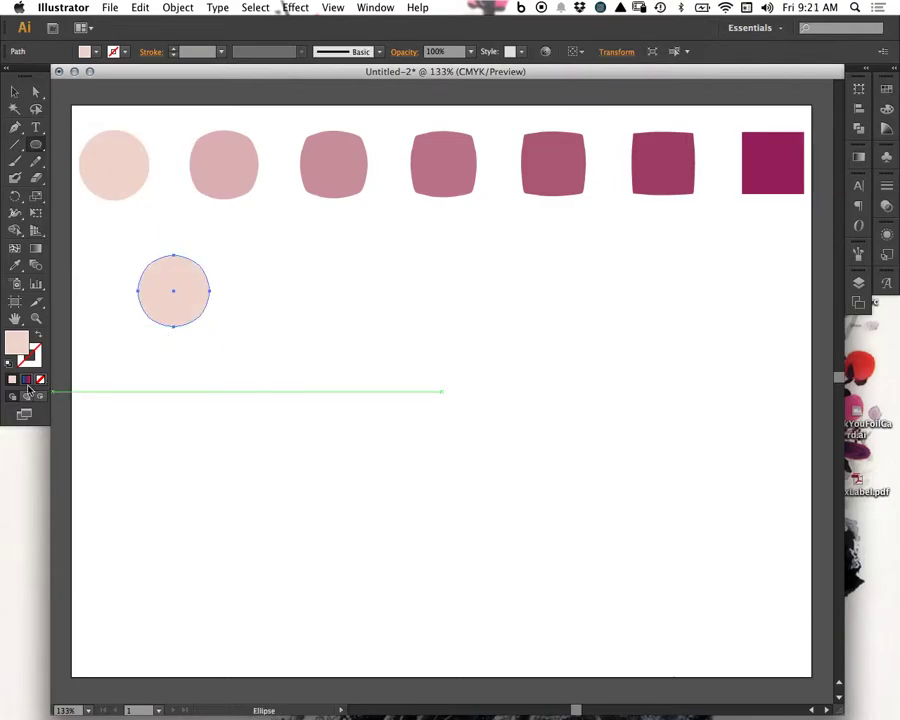
- Swap the new circle's fill and stroke, and set the stroke to a dark red of about C 29, M 95, Y 100, K 36
click(38, 337)
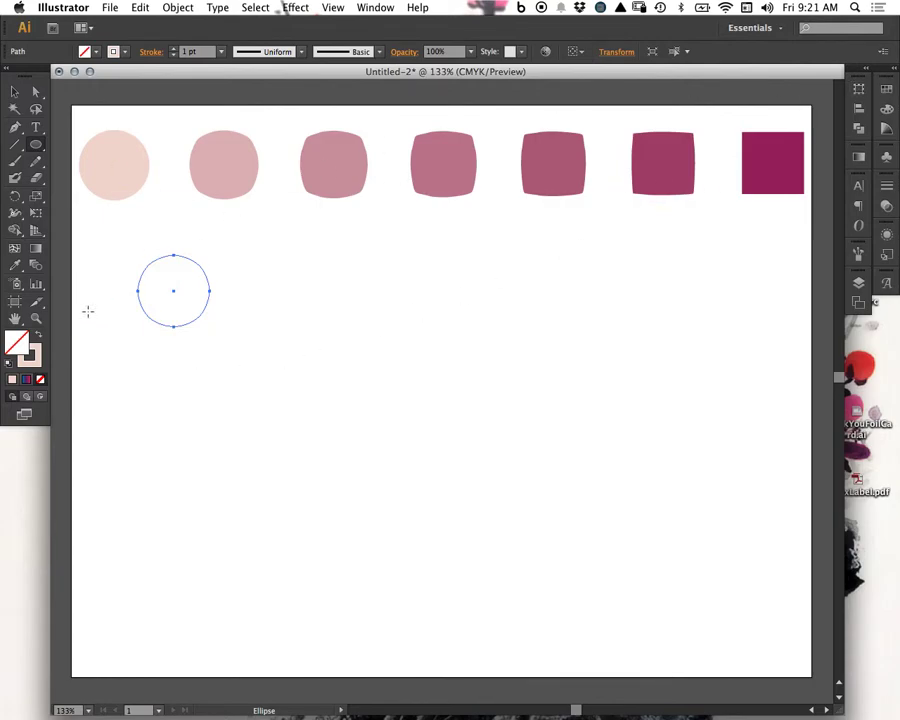
double_click(38, 360)
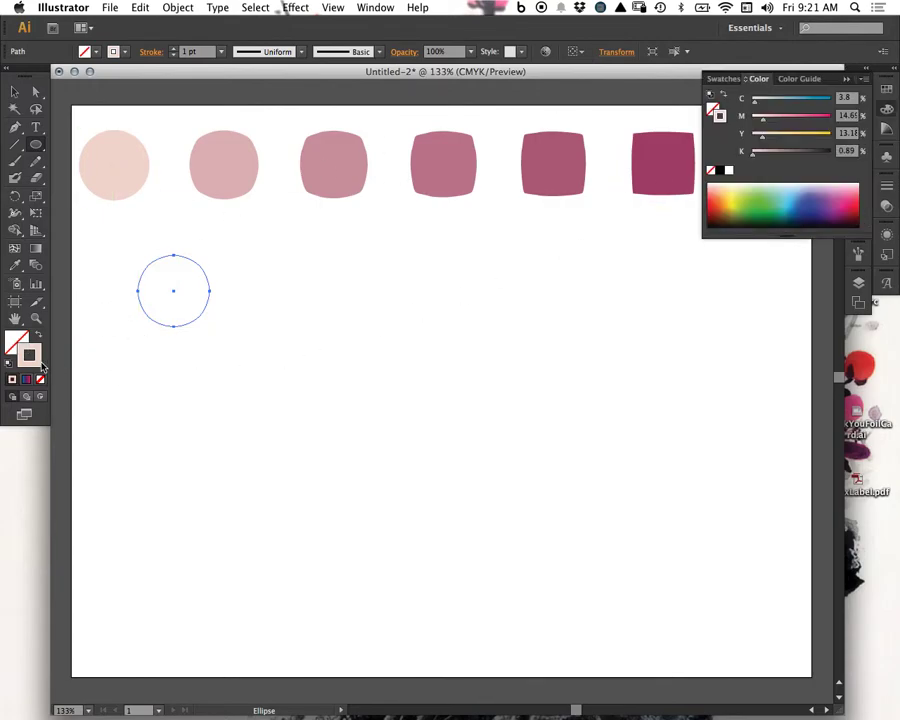
mouse_move(231, 229)
mouse_down()
mouse_move(293, 235)
mouse_move(512, 175)
mouse_move(149, 190)
mouse_up()
mouse_move(289, 244)
mouse_down()
mouse_move(307, 296)
mouse_move(308, 261)
mouse_up()
key(Return)
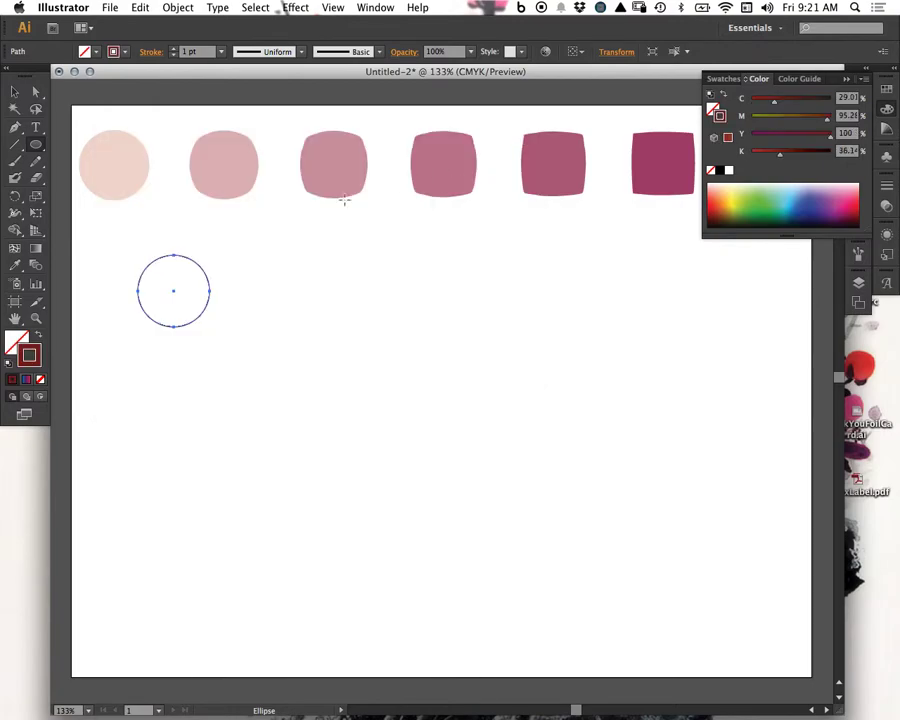
- Duplicate the outlined circle and place the copy lower and further right on the artboard
click(15, 92)
click(215, 347)
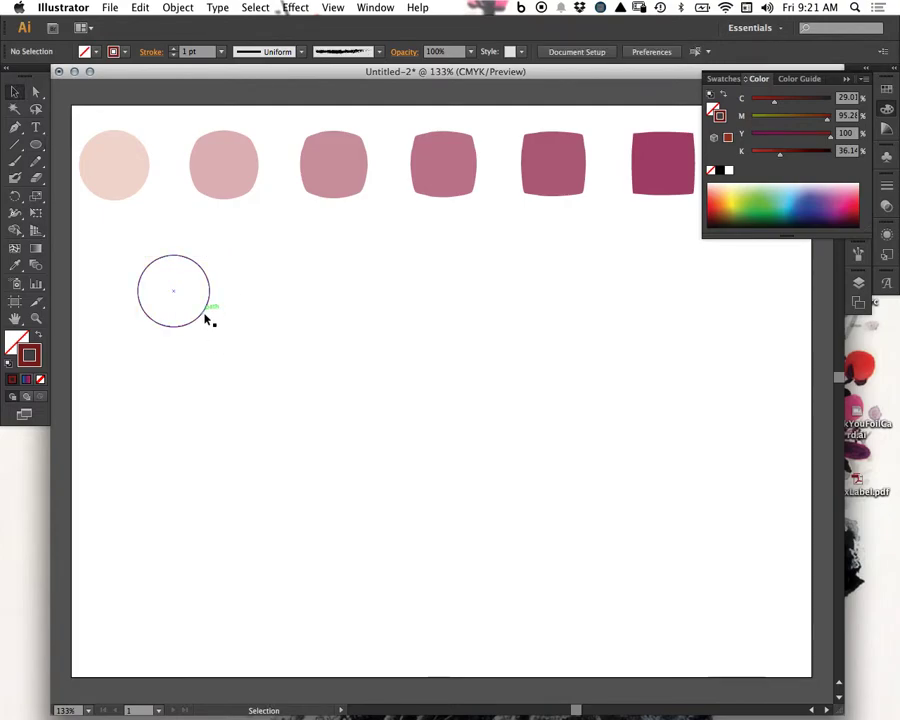
drag(207, 318, 326, 490)
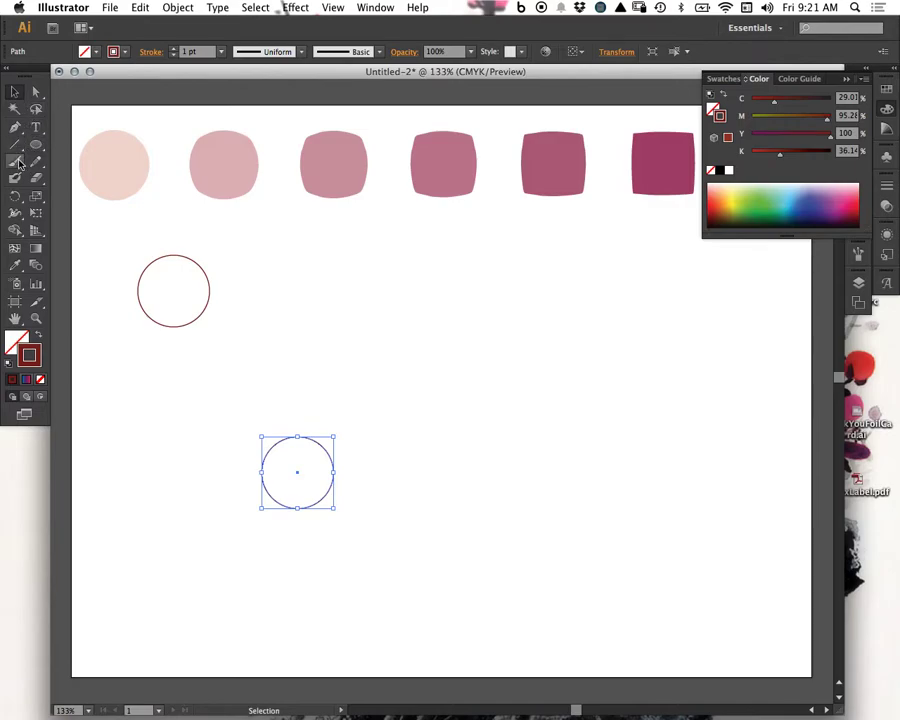
- Draw a wavy open path with the Pen tool, starting between the two outlined circles and running across the artboard's middle with two crests
click(15, 127)
click(282, 368)
drag(366, 284, 448, 294)
drag(467, 385, 556, 409)
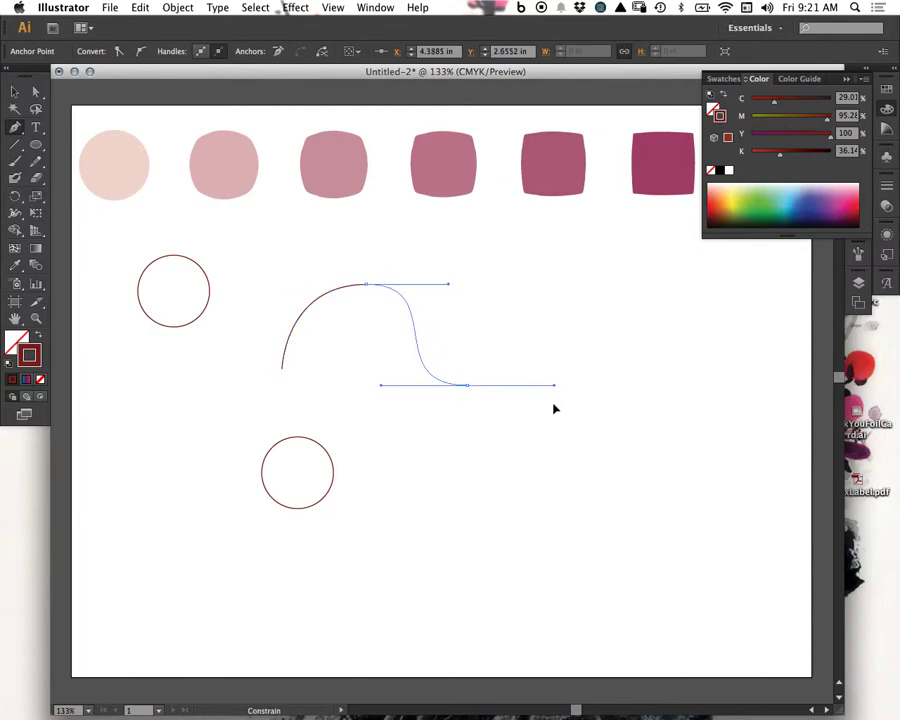
drag(580, 272, 655, 271)
drag(659, 351, 687, 410)
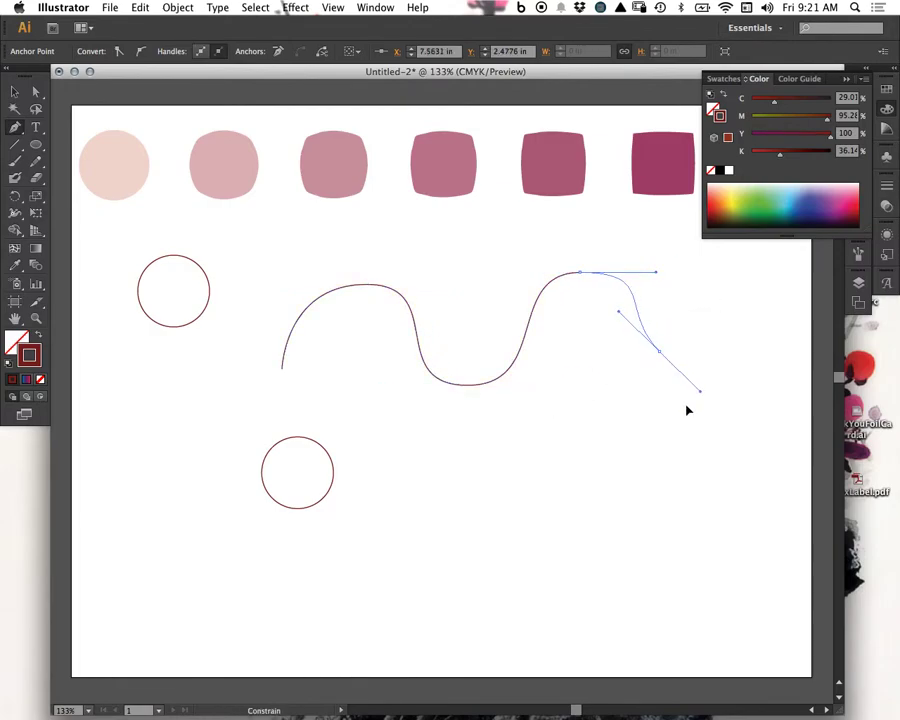
- Recolor the lower outlined circle's stroke green by setting magenta to 0% and cyan to 93%
click(15, 91)
click(128, 340)
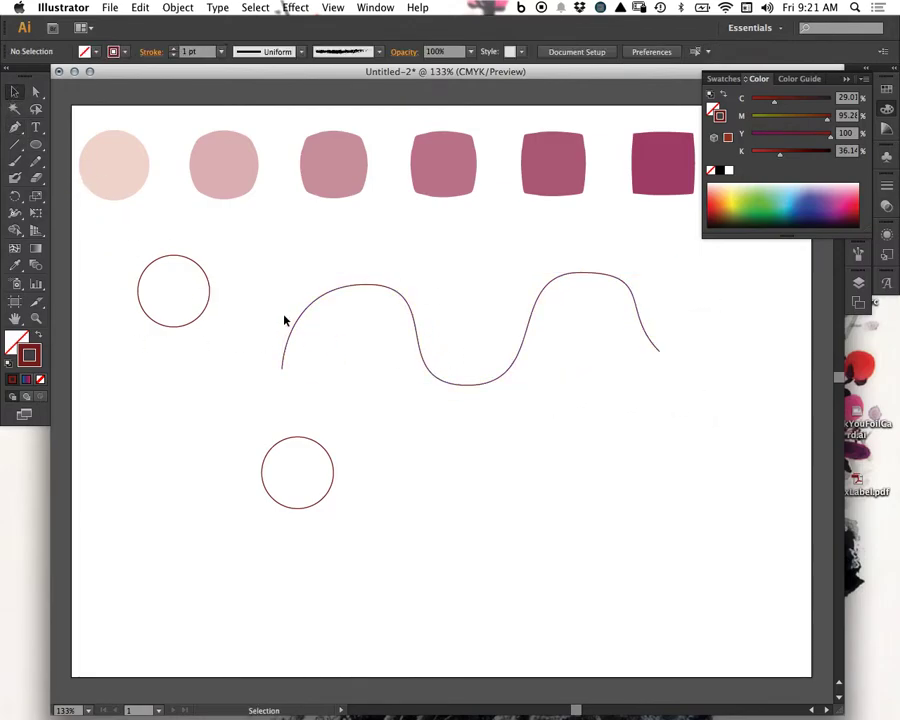
click(331, 464)
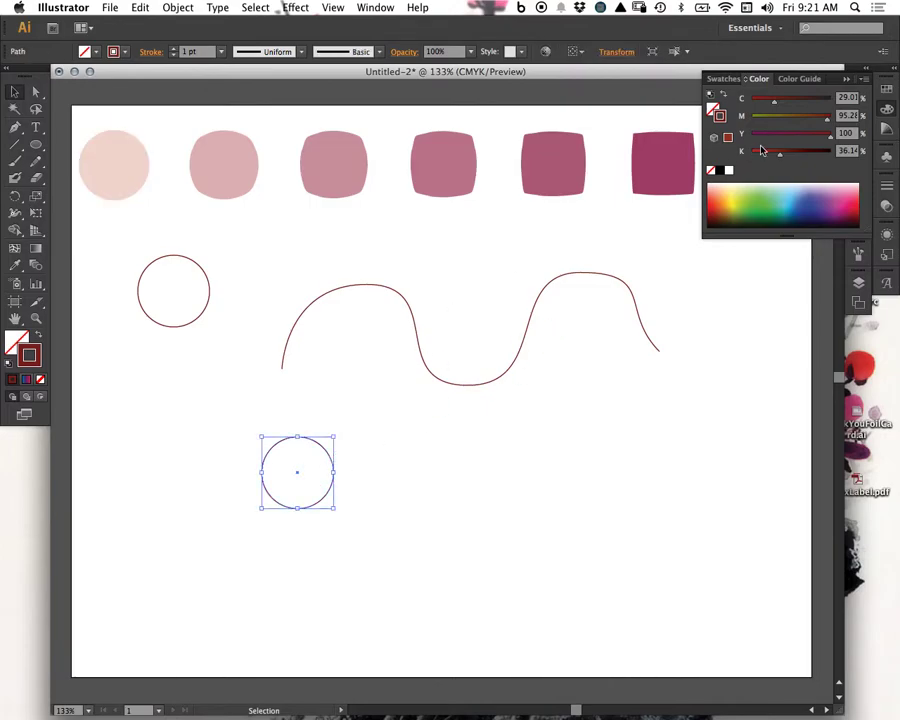
drag(784, 120, 750, 118)
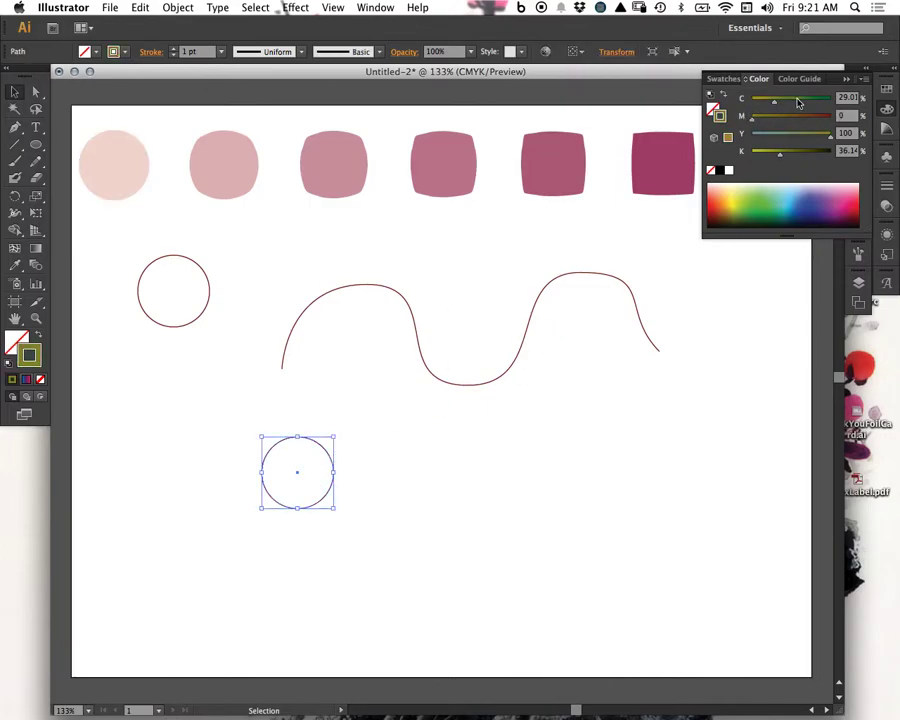
click(826, 104)
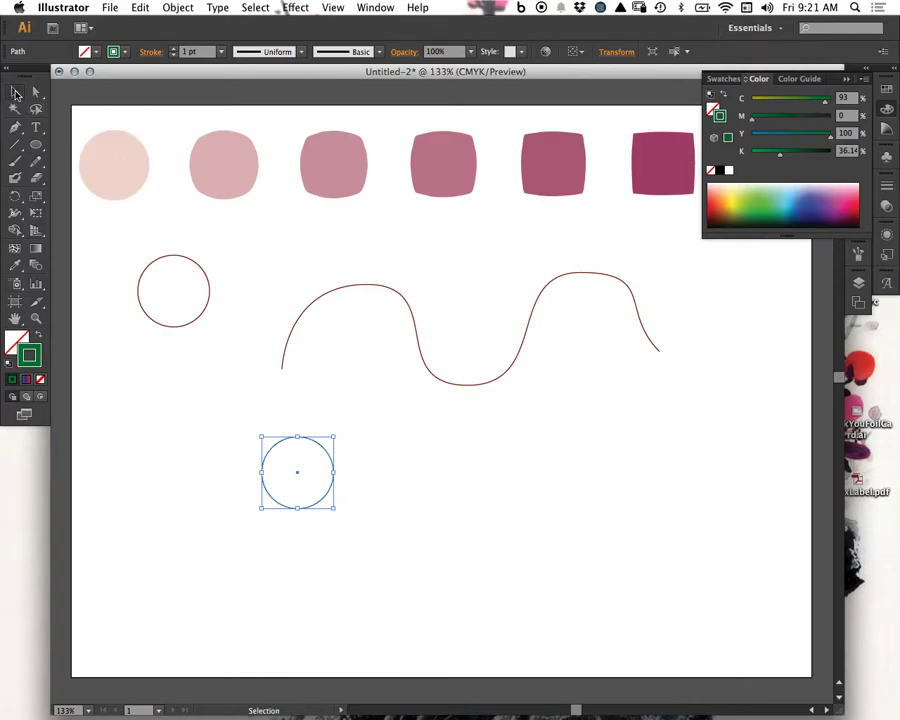
- Move the red circle to the start of the wavy curve and the green circle to its end
drag(209, 308, 291, 403)
drag(336, 467, 658, 354)
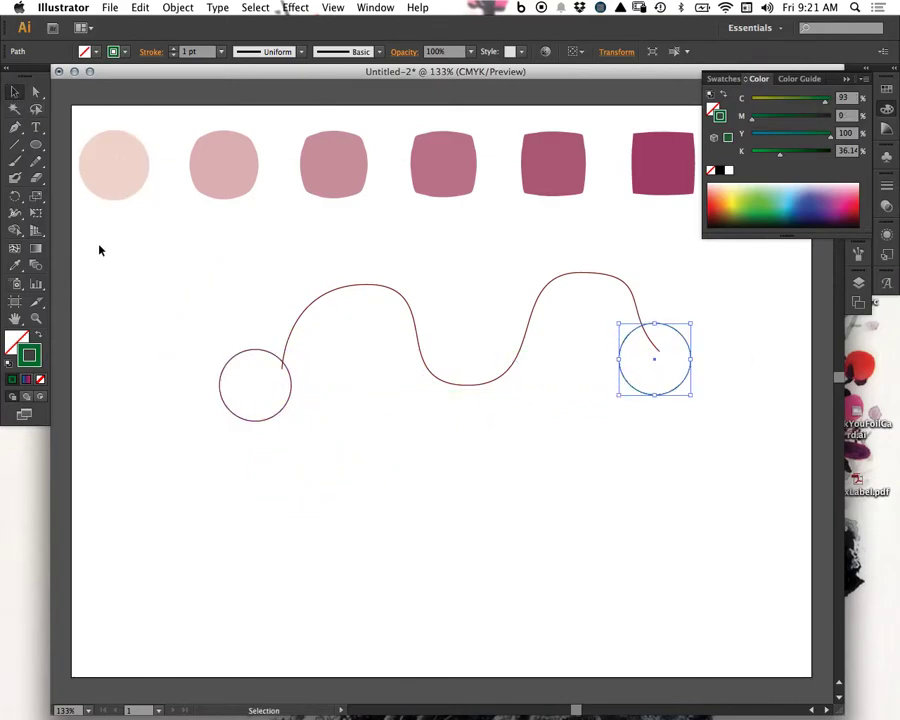
- Try to blend the red circle into the green circle with the Blend tool
key(w)
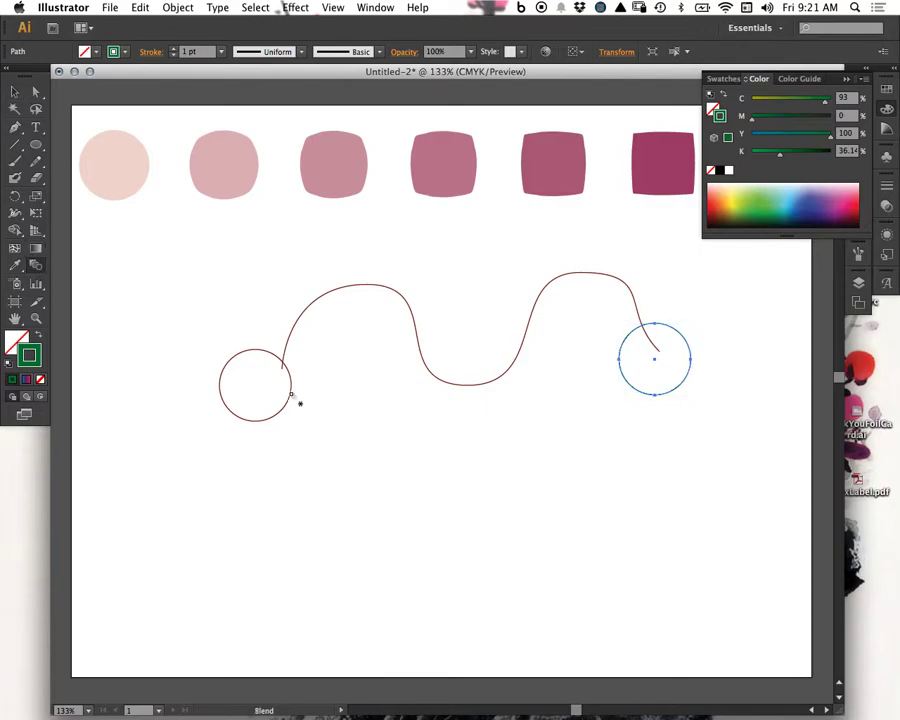
click(265, 353)
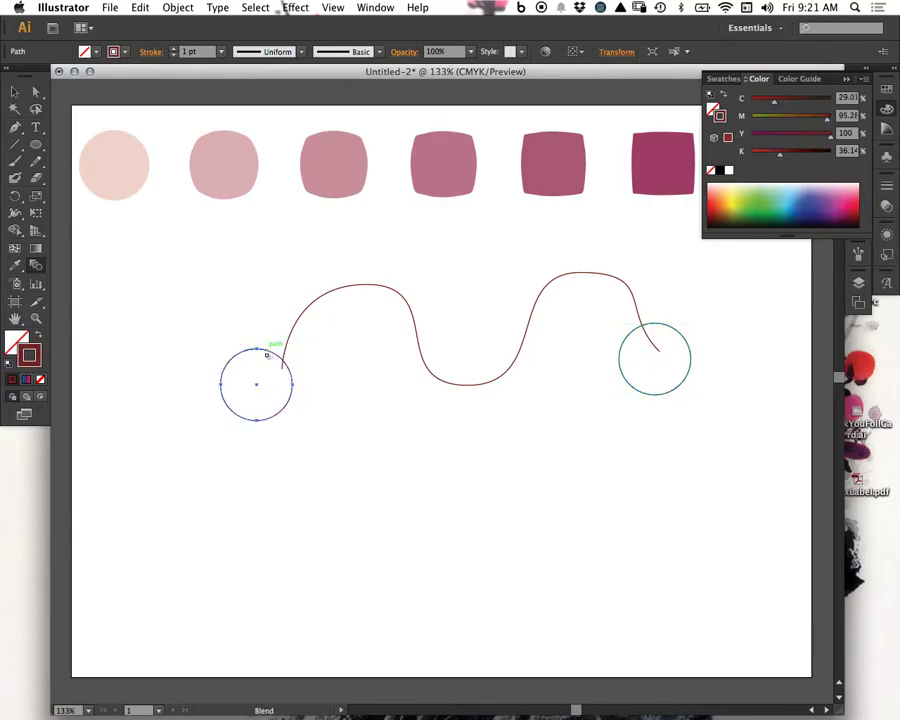
super+click(632, 384)
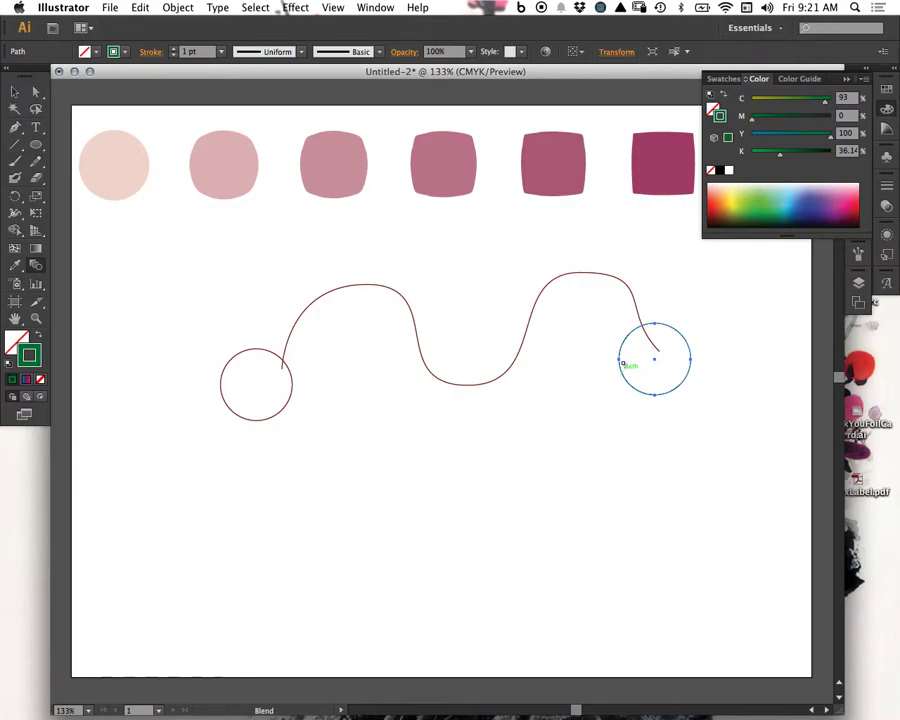
- Select both outlined circles and confirm the blend options with Specified Steps spacing of 5
key(v)
click(292, 384)
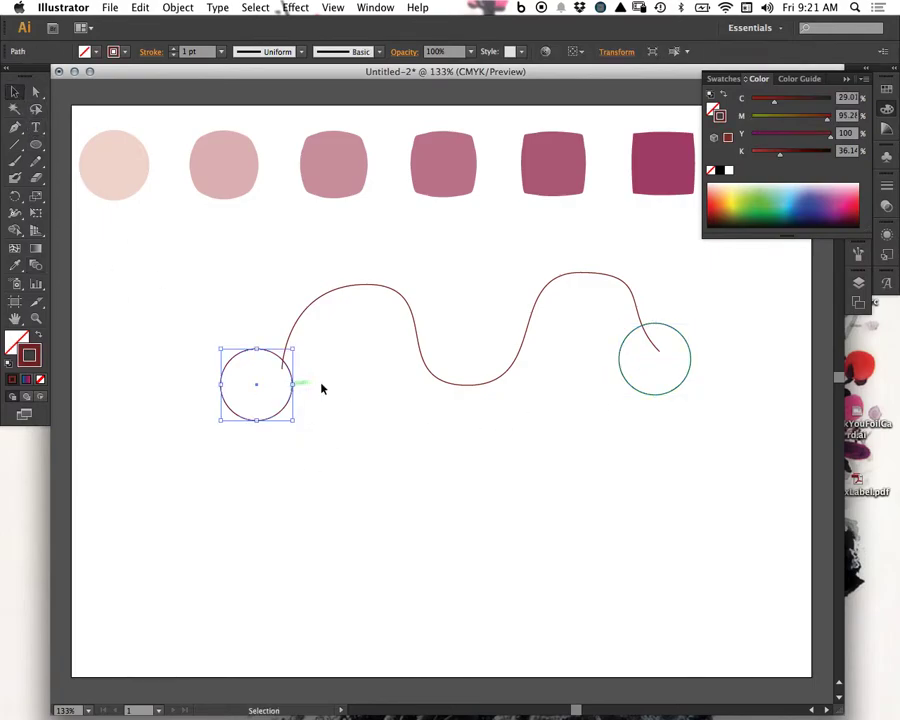
drag(712, 426, 656, 370)
click(43, 264)
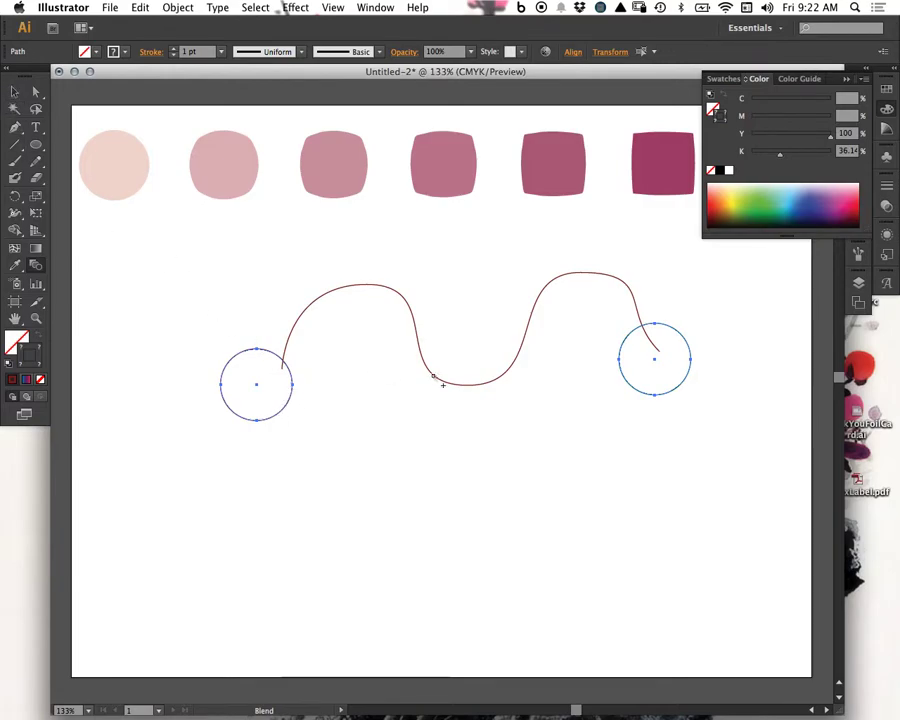
double_click(36, 265)
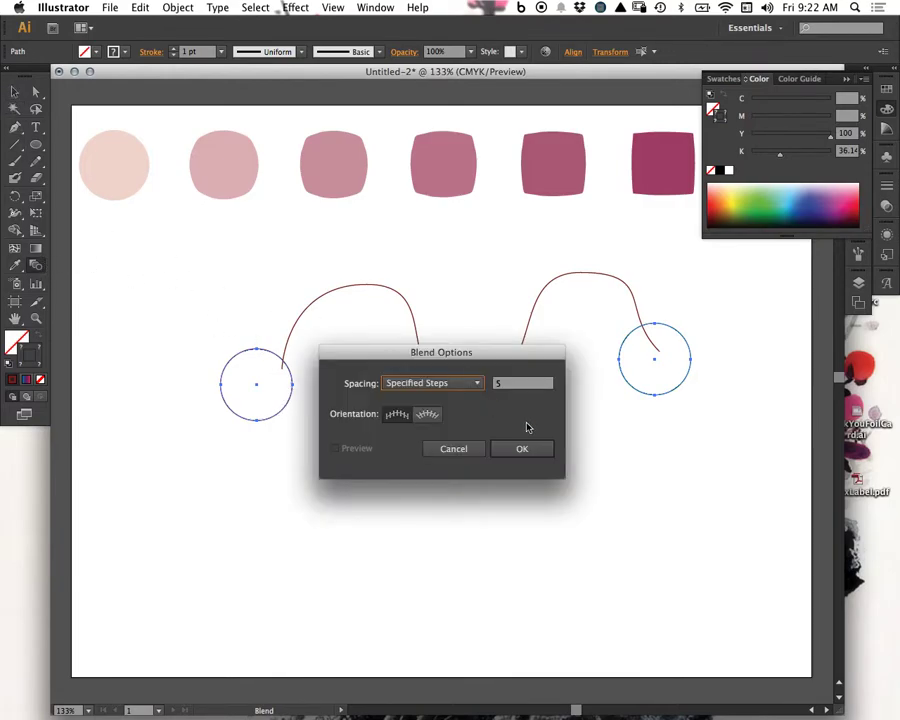
click(525, 447)
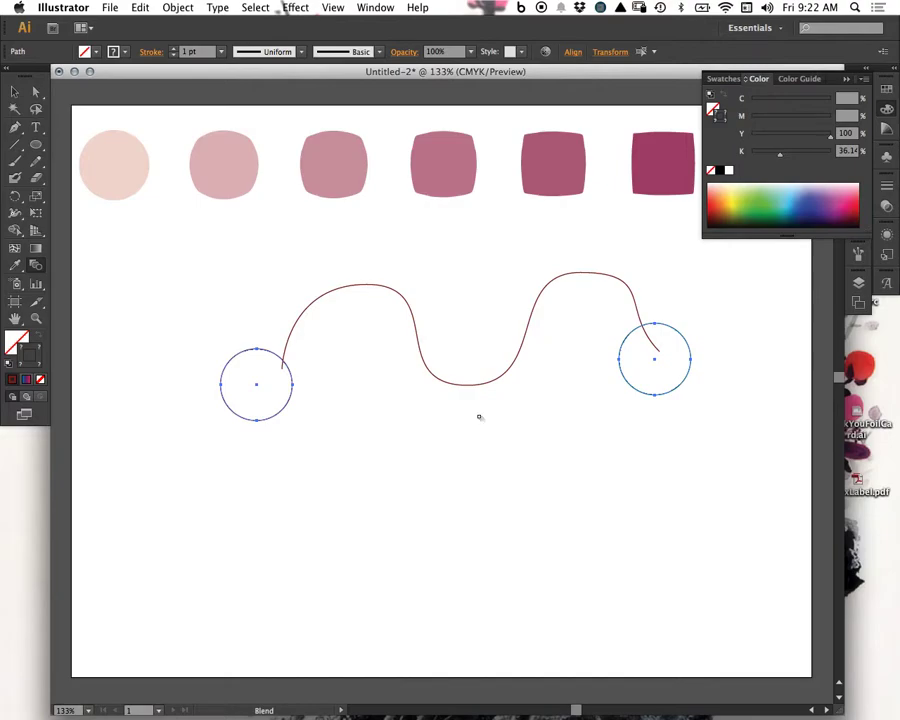
- Try again to blend the two outlined circles with the Blend tool, and leave isolation mode
click(15, 91)
double_click(287, 408)
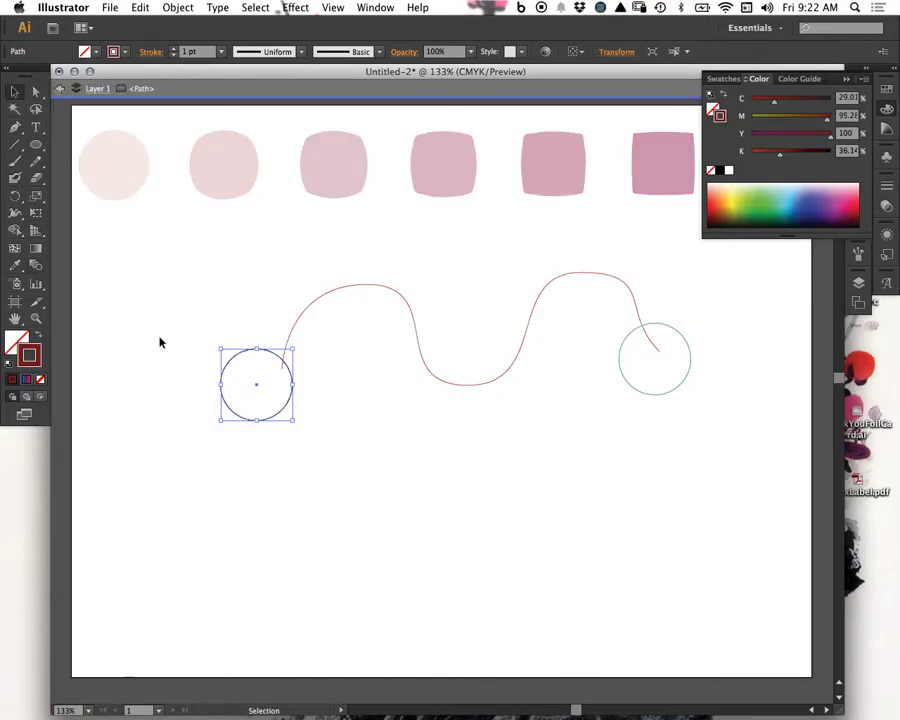
click(341, 431)
click(291, 398)
click(36, 265)
super+double_click(594, 385)
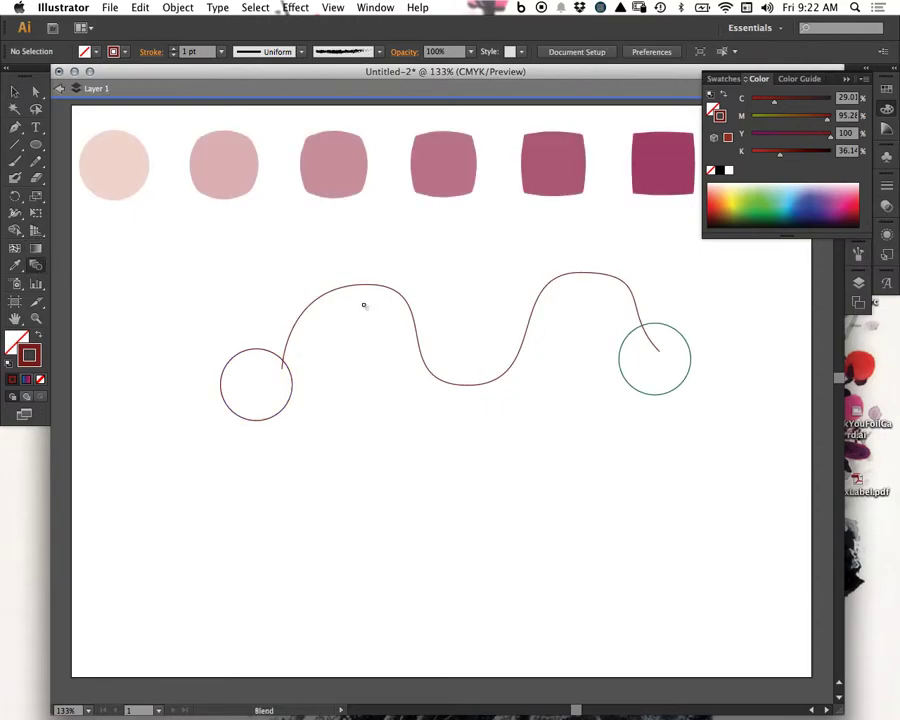
super+click(655, 361)
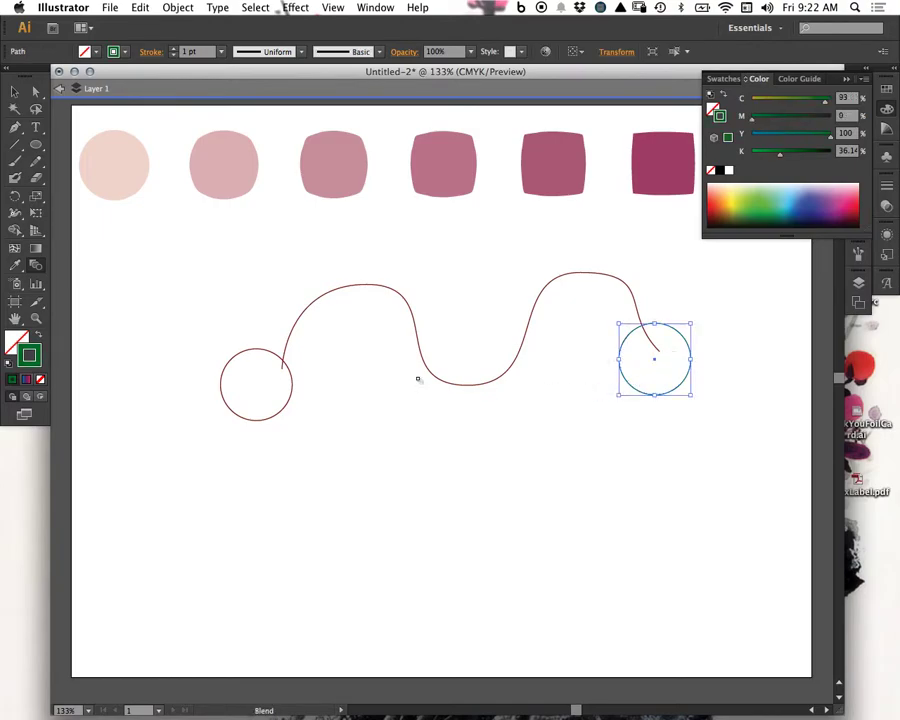
super+click(260, 388)
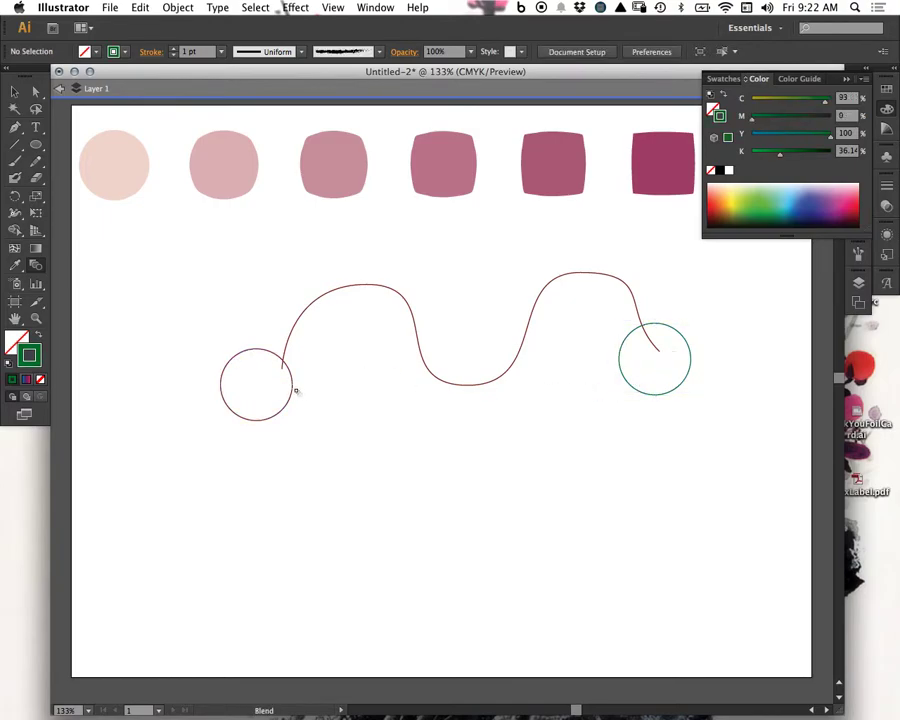
click(15, 92)
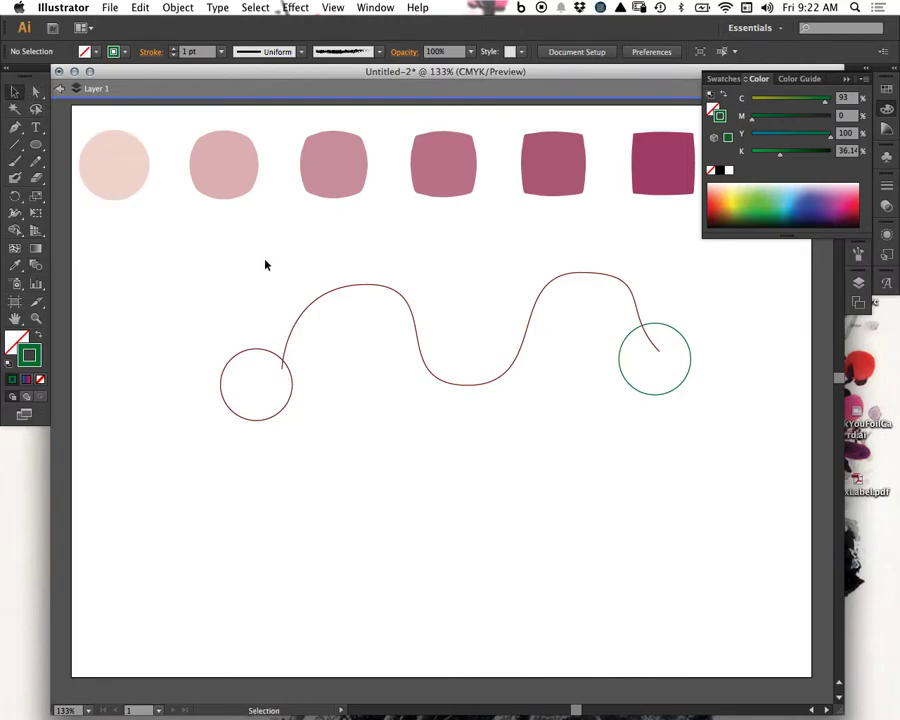
double_click(257, 297)
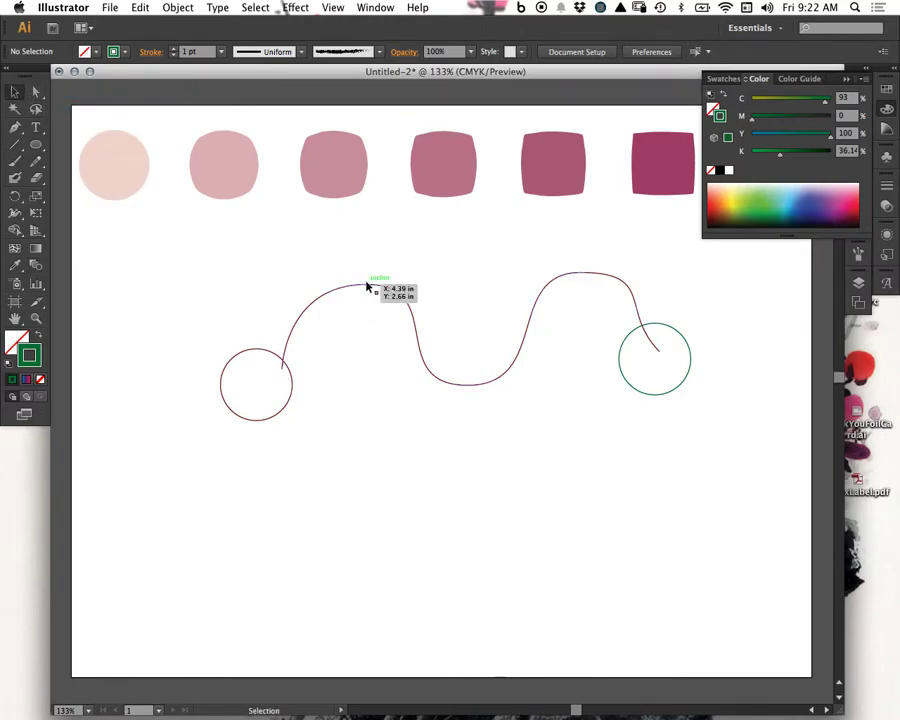
- Move the row of blended pink shapes down over the wavy curve, shift the curve slightly, and select both
drag(370, 285, 357, 270)
mouse_move(203, 166)
mouse_down()
mouse_move(278, 236)
mouse_move(277, 247)
mouse_up()
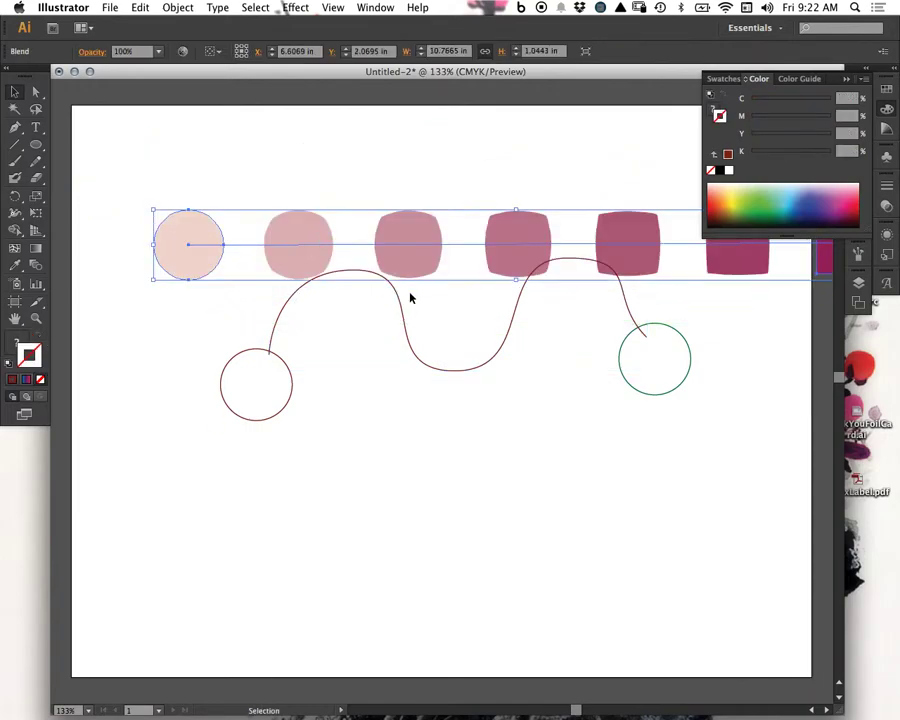
shift+click(413, 330)
right_click(415, 338)
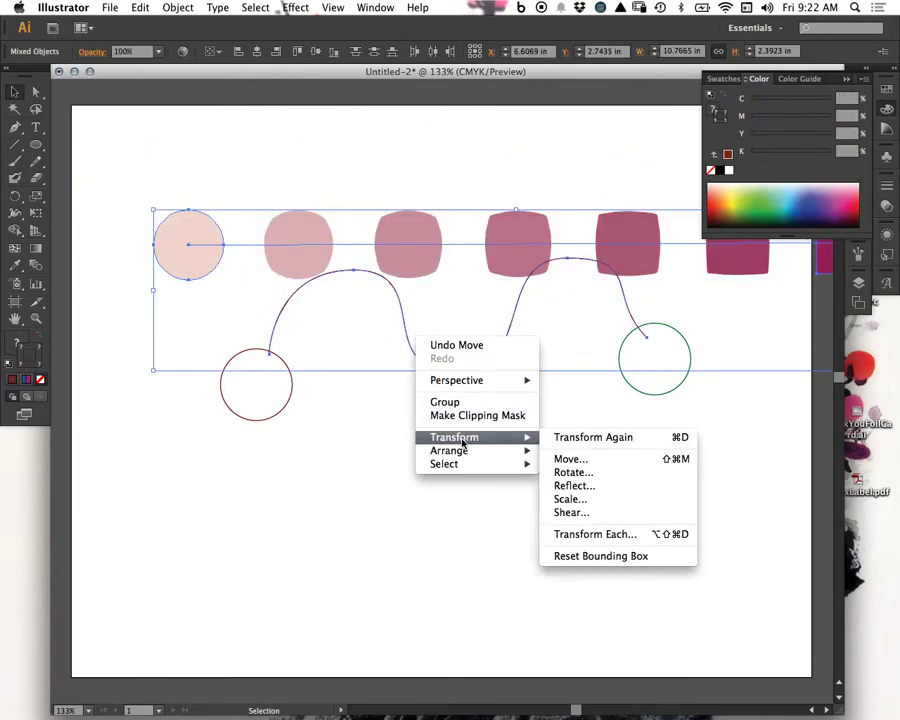
click(412, 409)
double_click(36, 265)
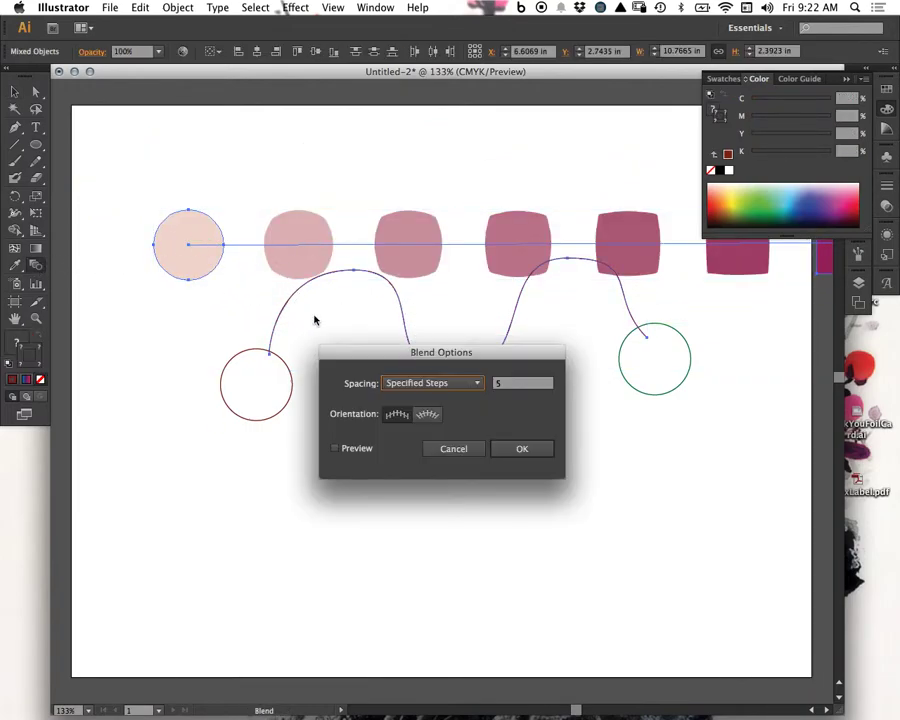
click(440, 386)
click(470, 411)
click(521, 448)
right_click(476, 287)
mouse_move(540, 333)
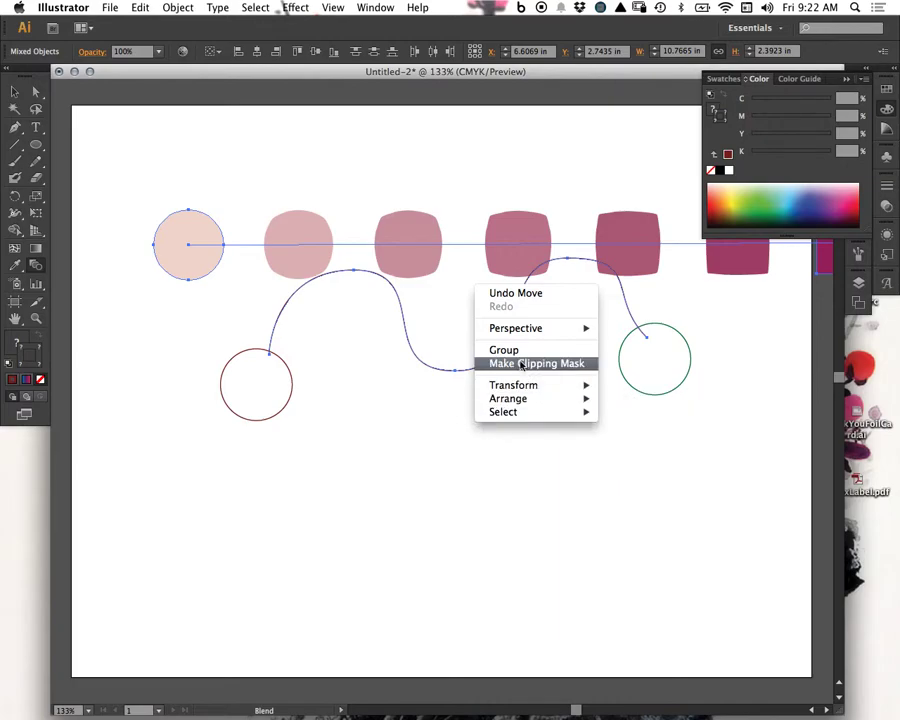
- Replace the pink blend's spine with the wavy curve so its shapes follow the path
click(195, 5)
click(190, 7)
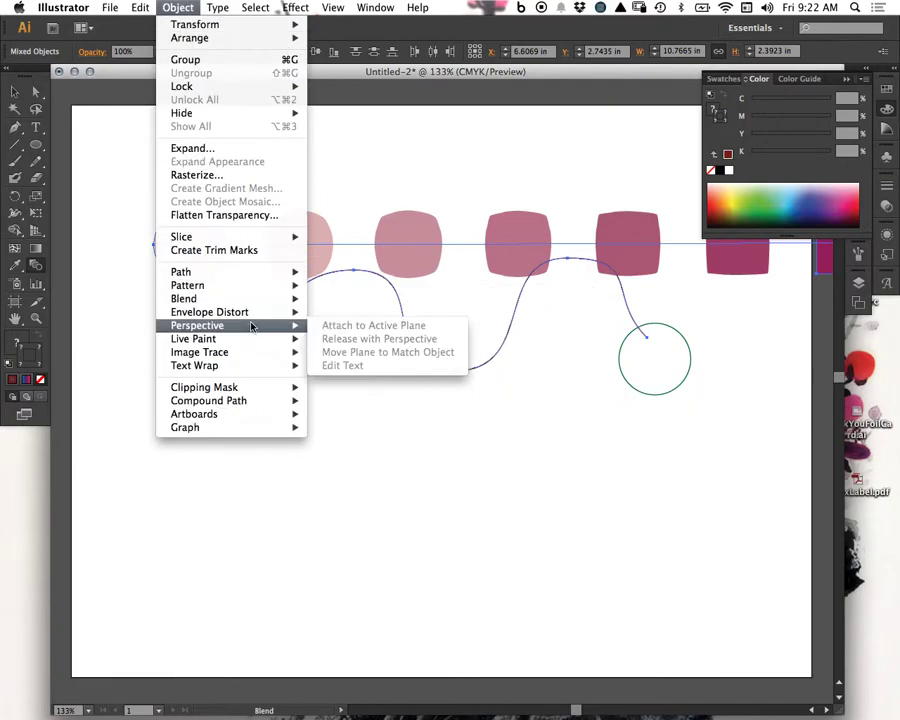
mouse_move(248, 299)
click(360, 377)
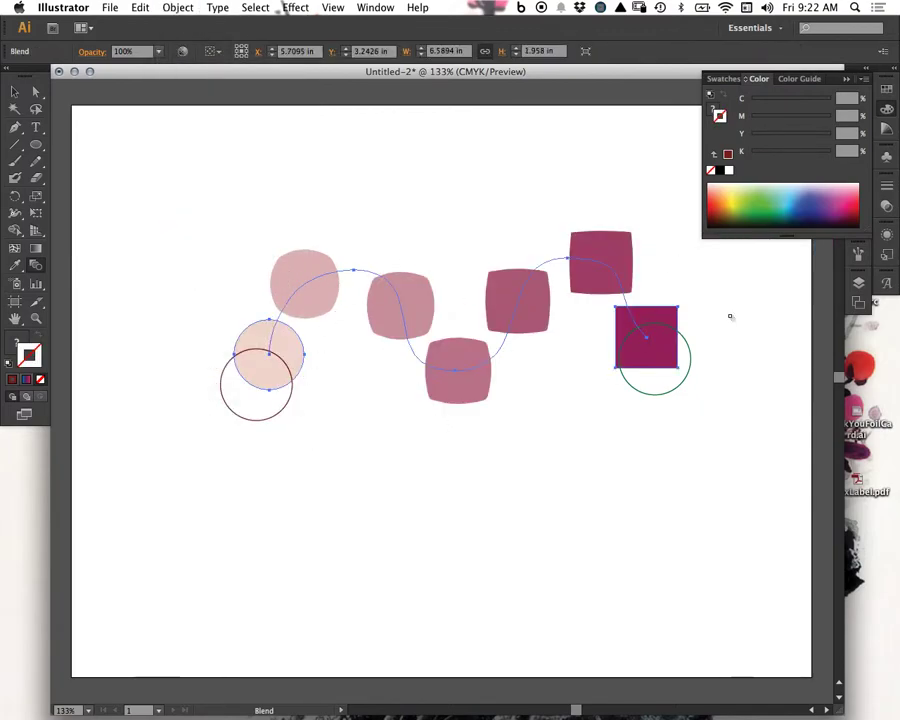
- Move the red and green circles side by side into the empty area below the pink blend
click(16, 88)
click(262, 410)
drag(268, 417, 328, 530)
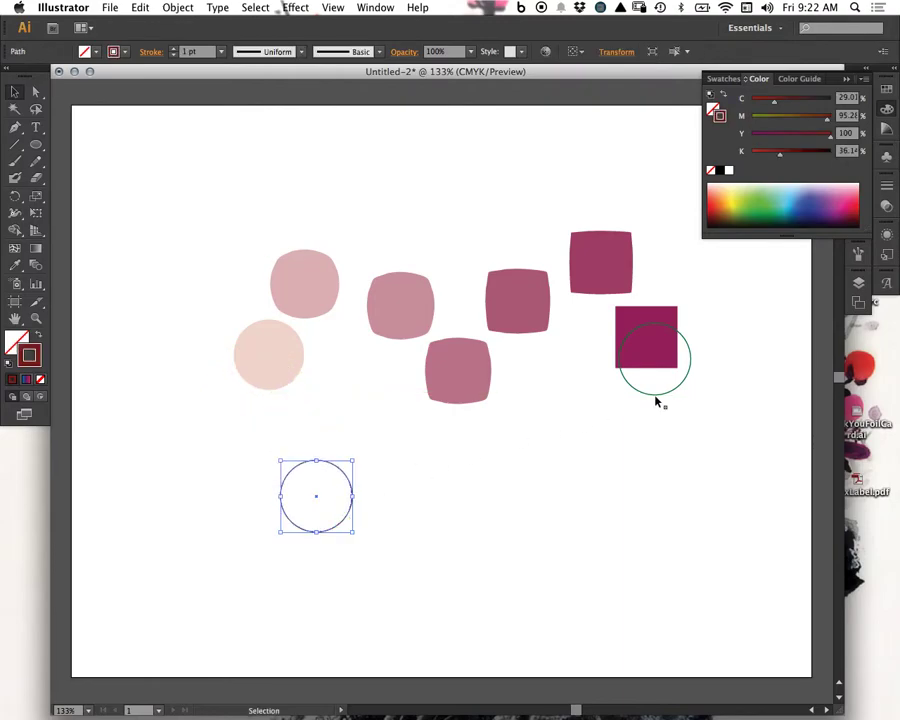
drag(684, 390, 472, 528)
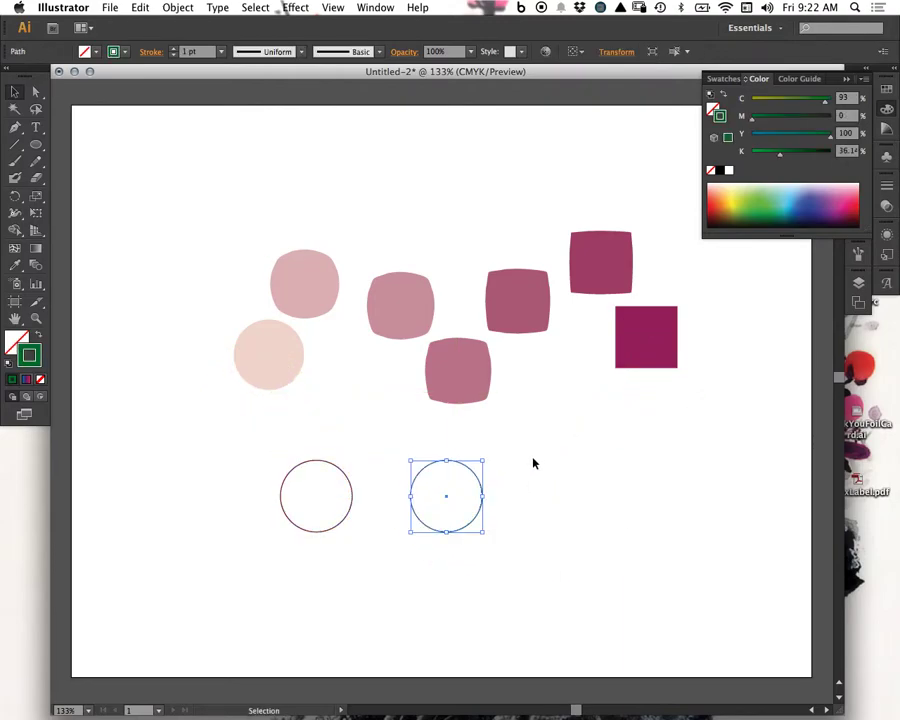
- Make a blend between the red circle and the green circle
drag(534, 460, 239, 584)
click(178, 7)
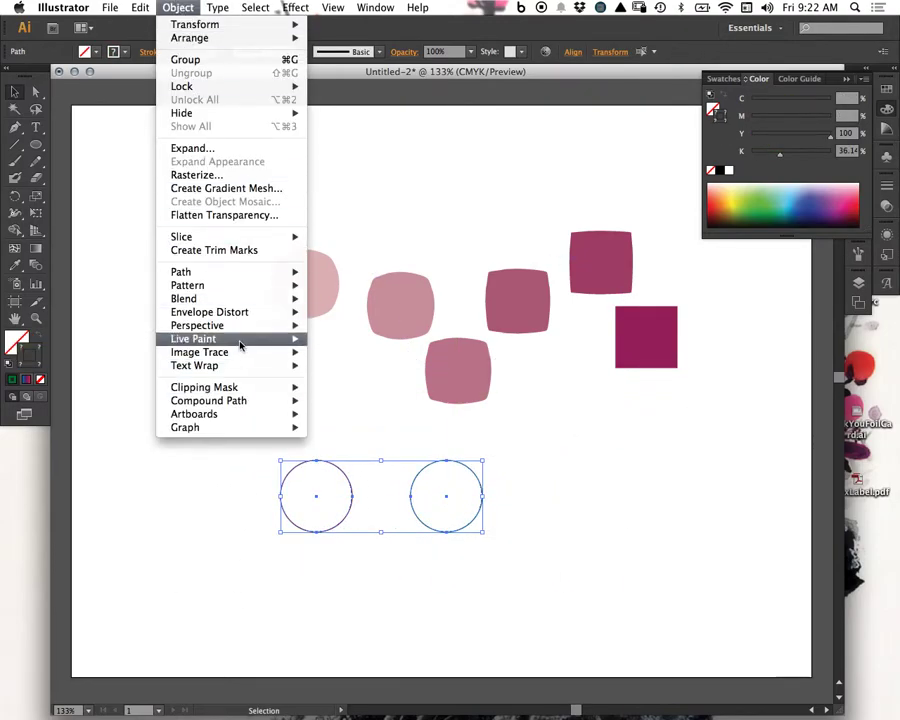
mouse_move(257, 301)
click(345, 298)
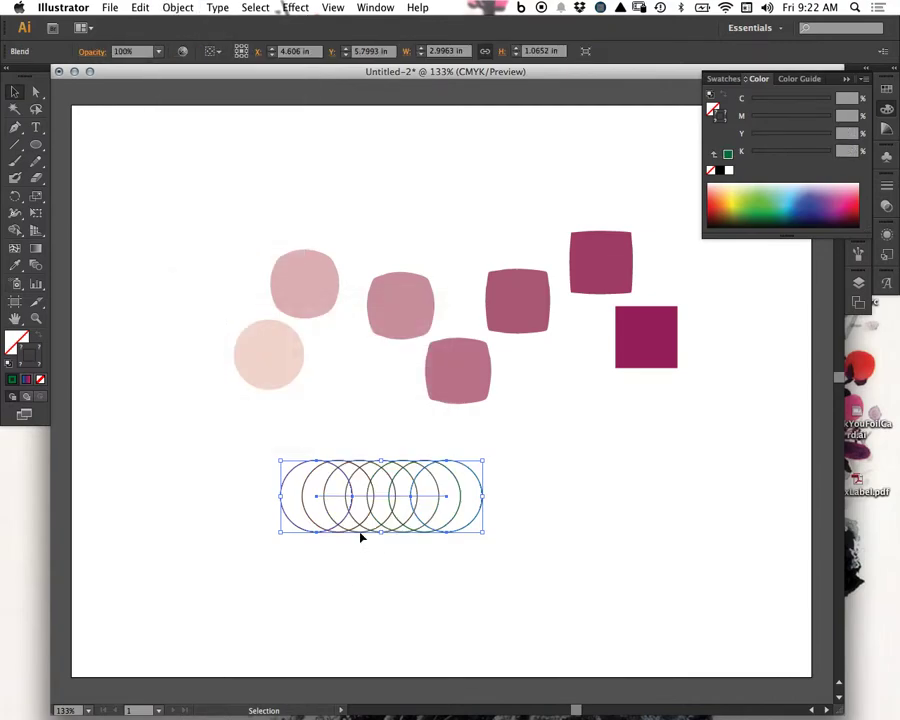
- Stretch the blended circles horizontally and undo the stretch
drag(483, 496, 735, 496)
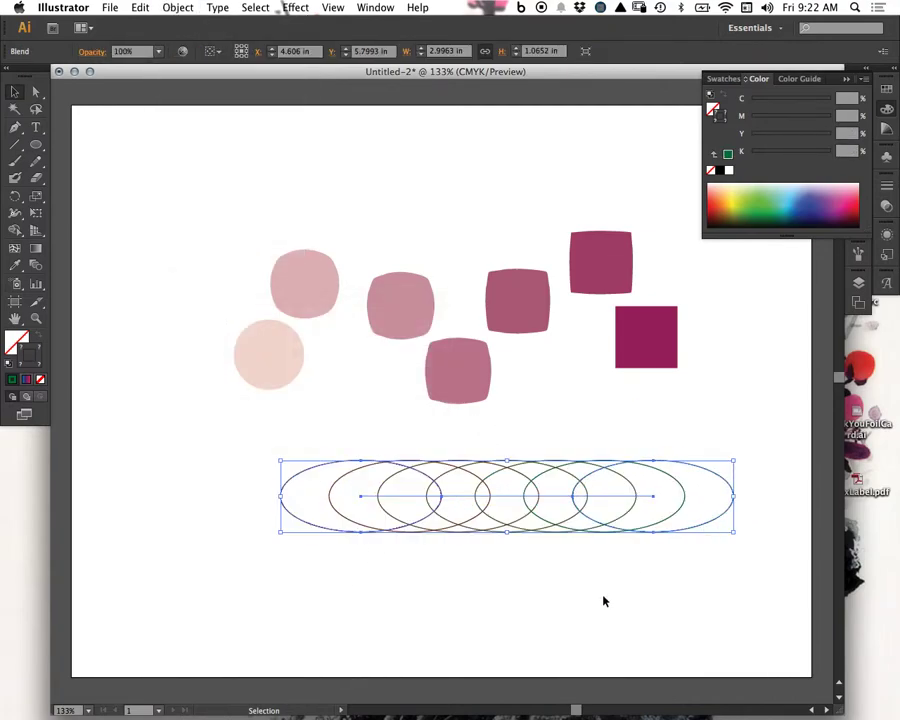
key(super+z)
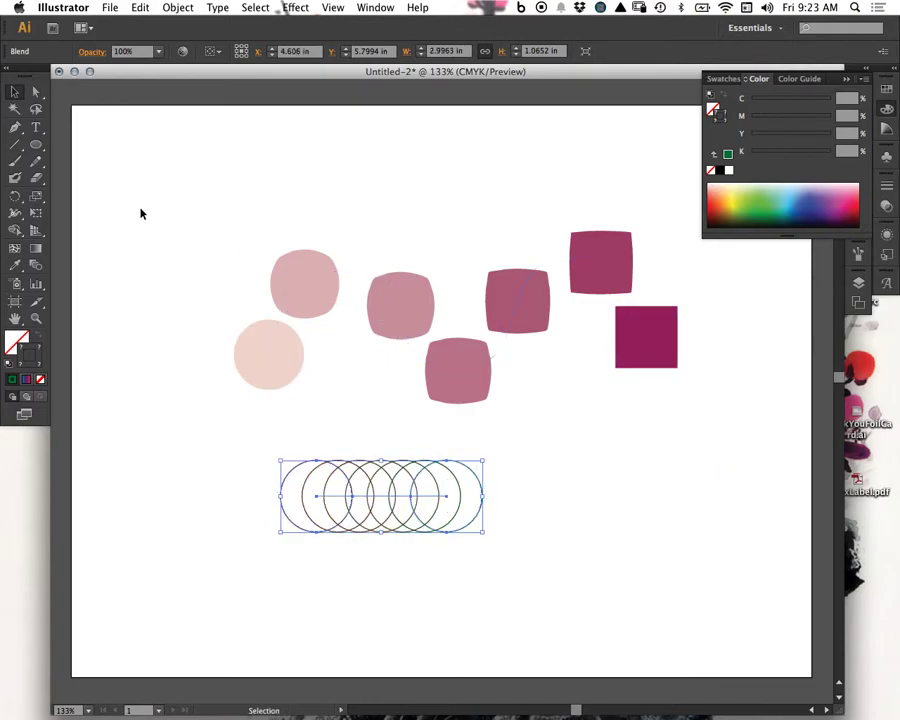
- Delete both blends to clear the artboard
drag(680, 228, 255, 568)
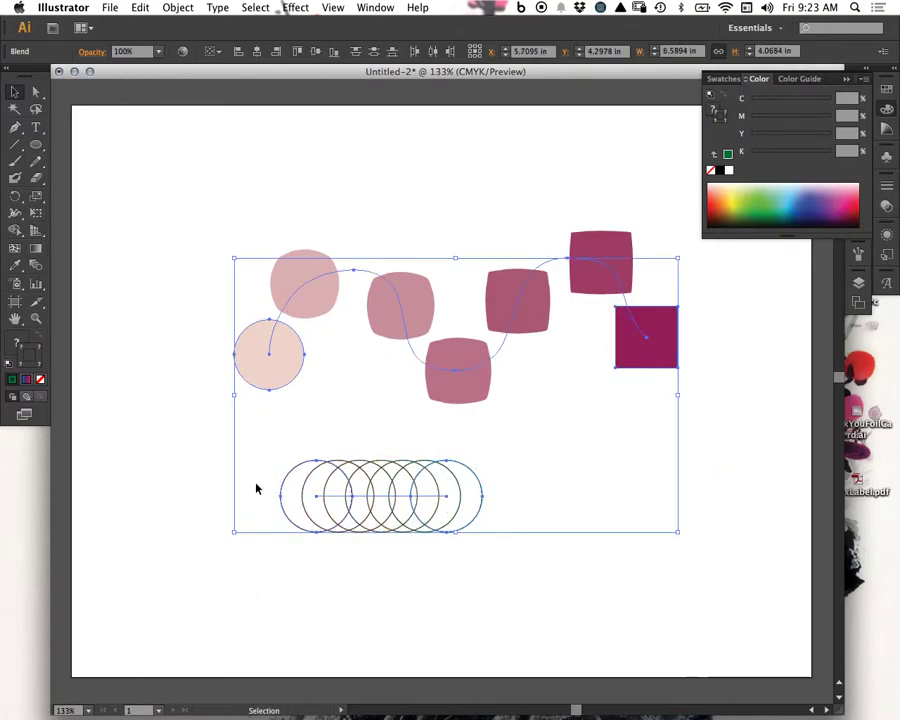
key(Delete)
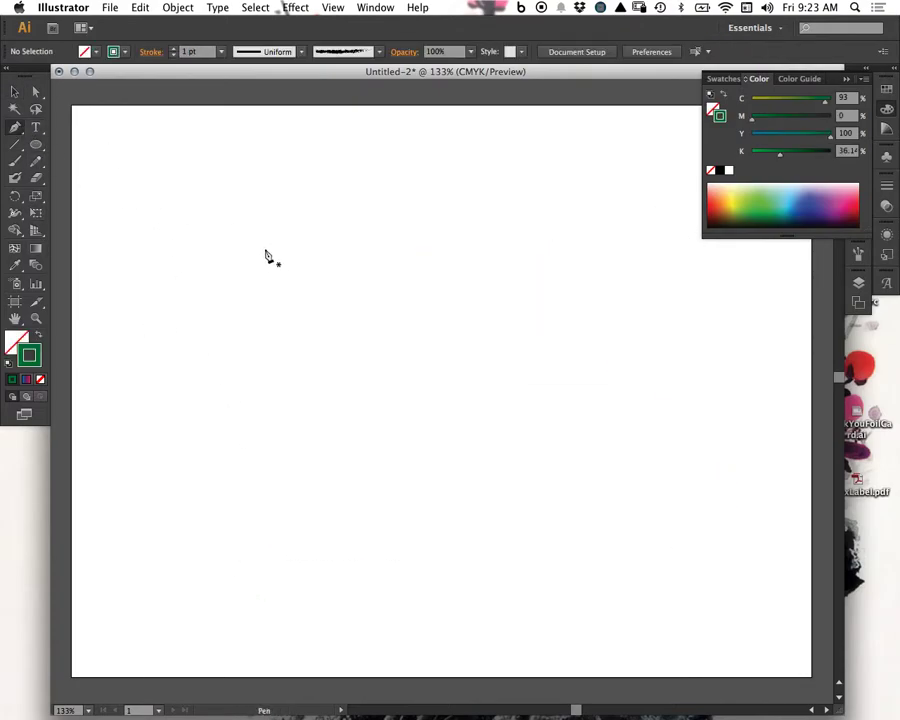
- Draw a large circle mid-artboard, a small circle over its upper-left edge and a medium one over its bottom edge
click(37, 145)
drag(267, 224, 603, 558)
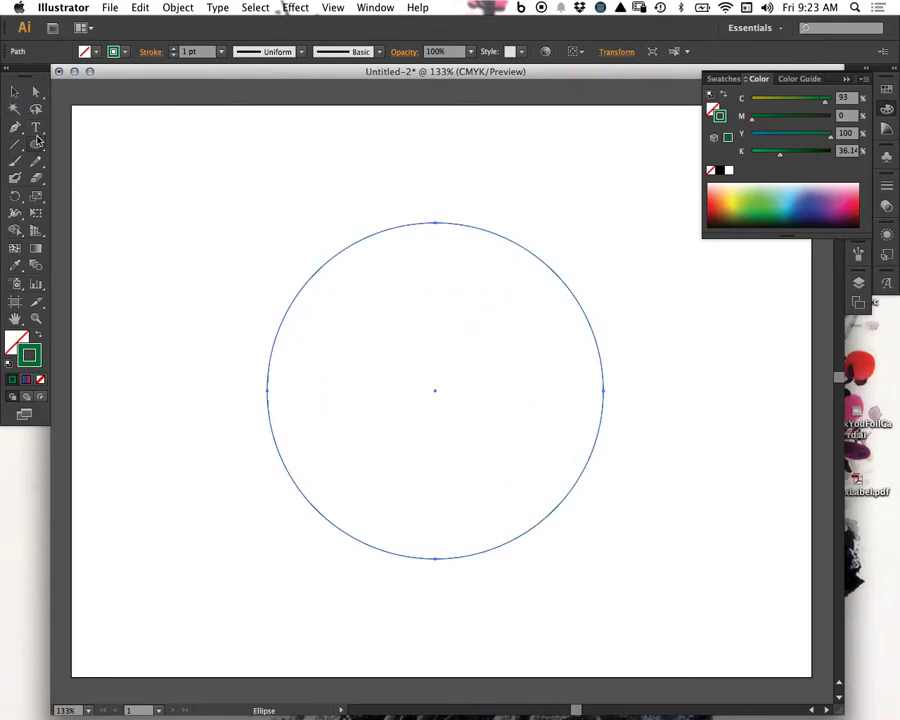
drag(287, 231, 346, 290)
drag(429, 501, 541, 612)
- Change the stroke of the medium circle at the bottom edge to crimson red with 100% magenta
key(v)
click(545, 578)
click(541, 556)
click(849, 207)
drag(846, 211, 853, 214)
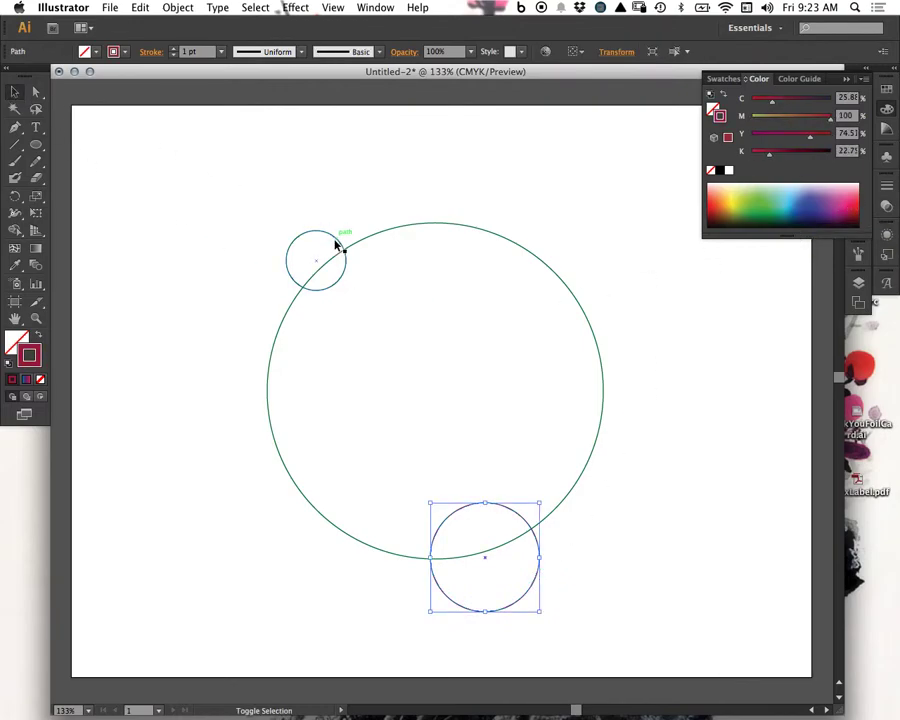
- Blend the small circle at the large circle's upper-left edge with the medium crimson circle at its bottom edge
shift+click(336, 244)
click(187, 6)
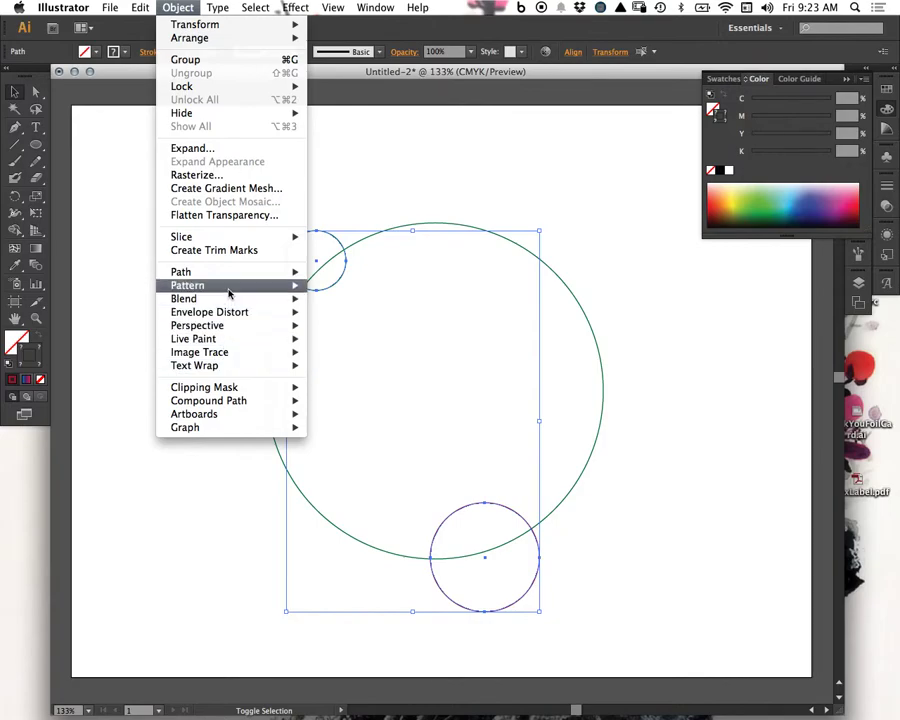
mouse_move(231, 302)
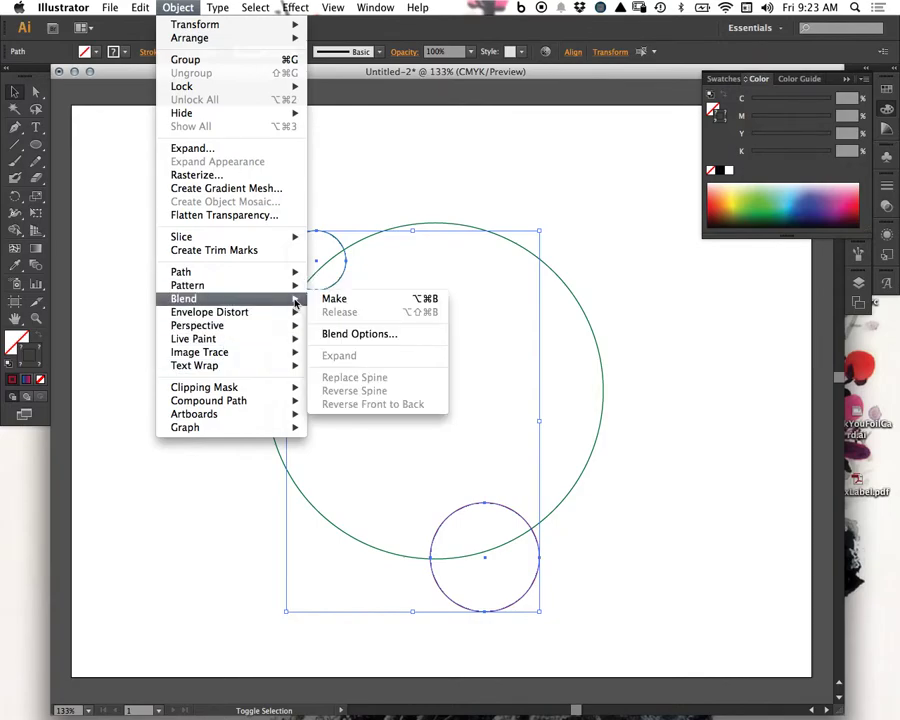
click(330, 298)
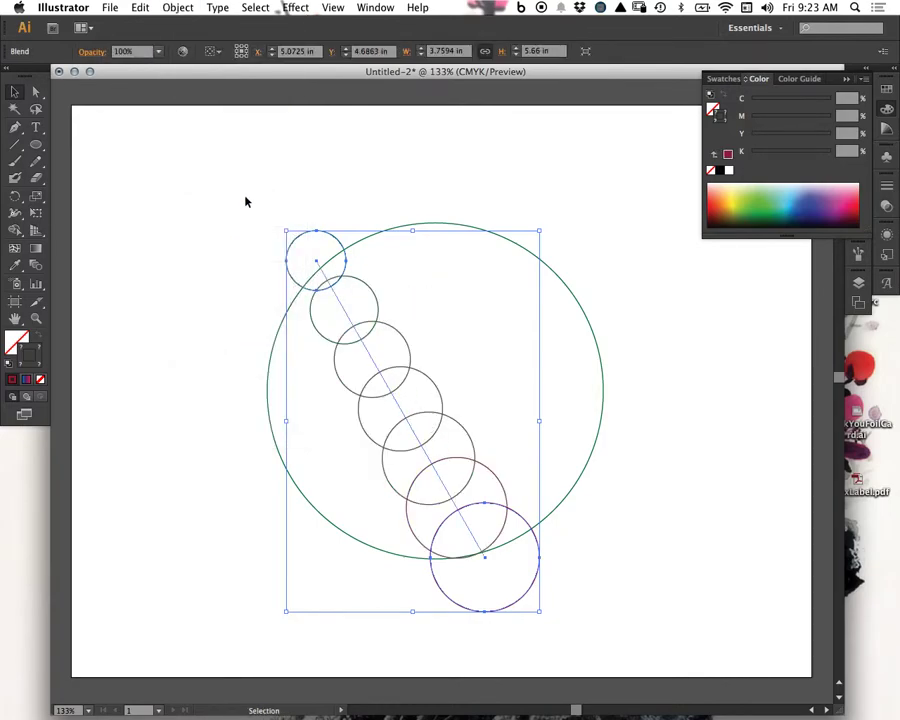
- Set the blend's spacing to 60 specified steps
double_click(36, 265)
click(515, 384)
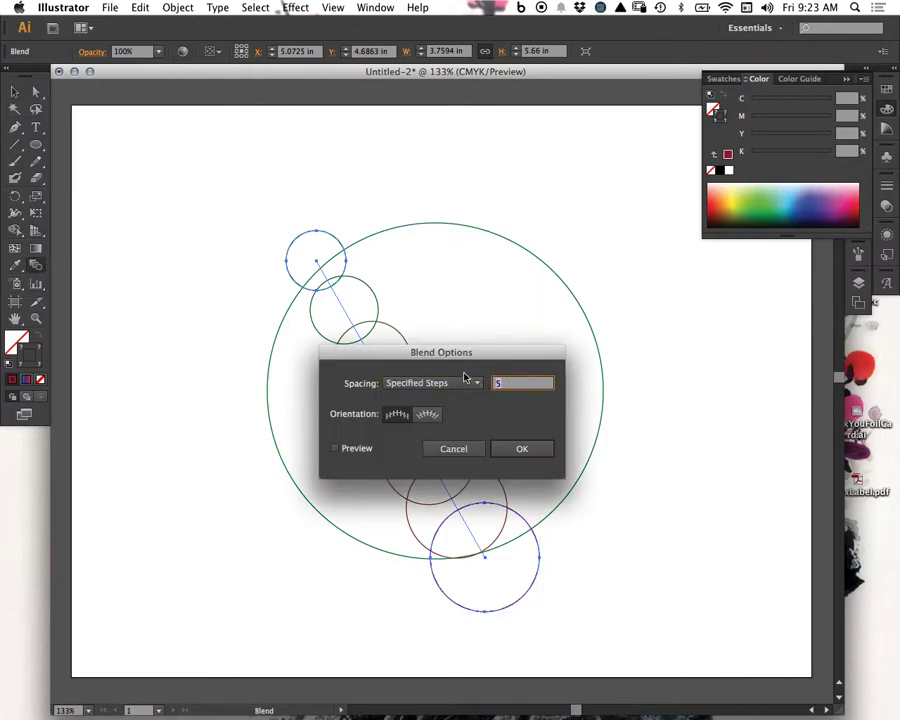
text(60)
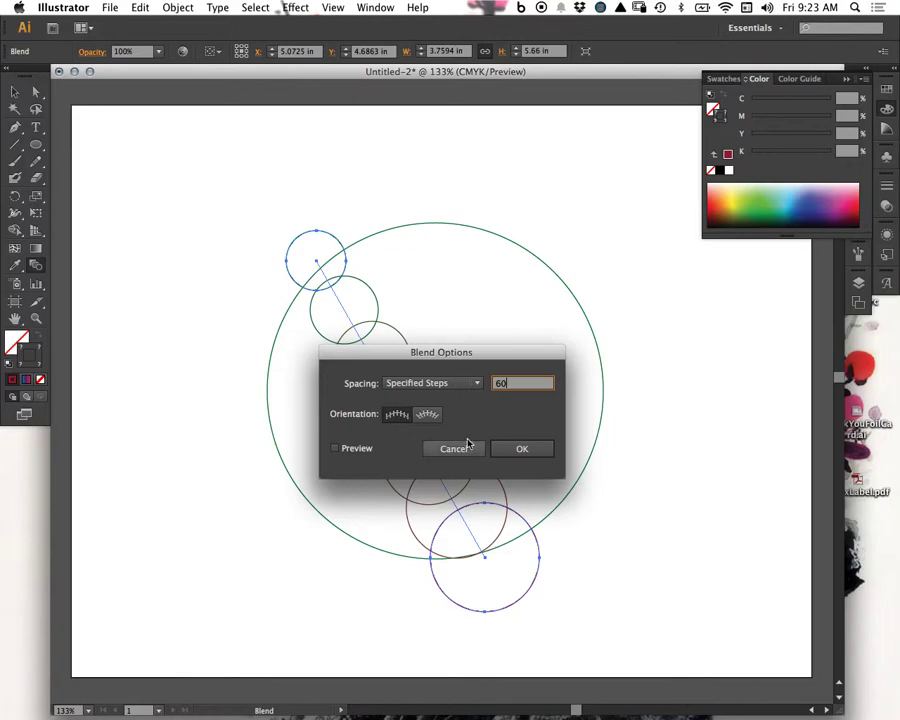
click(521, 448)
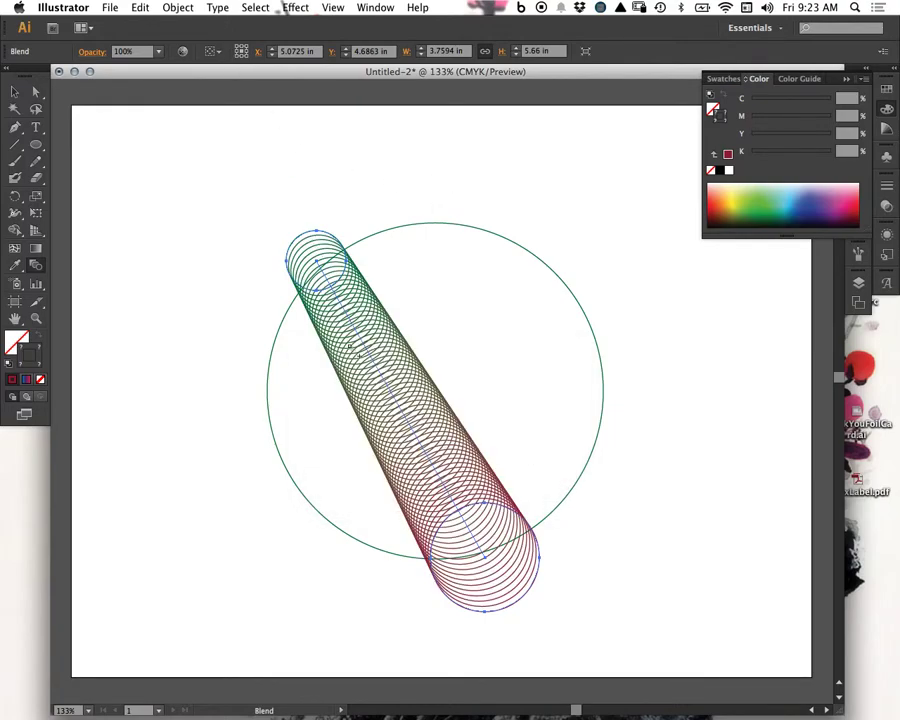
- Replace the blend's spine with the large circle and deselect the result
click(15, 92)
drag(484, 182, 267, 490)
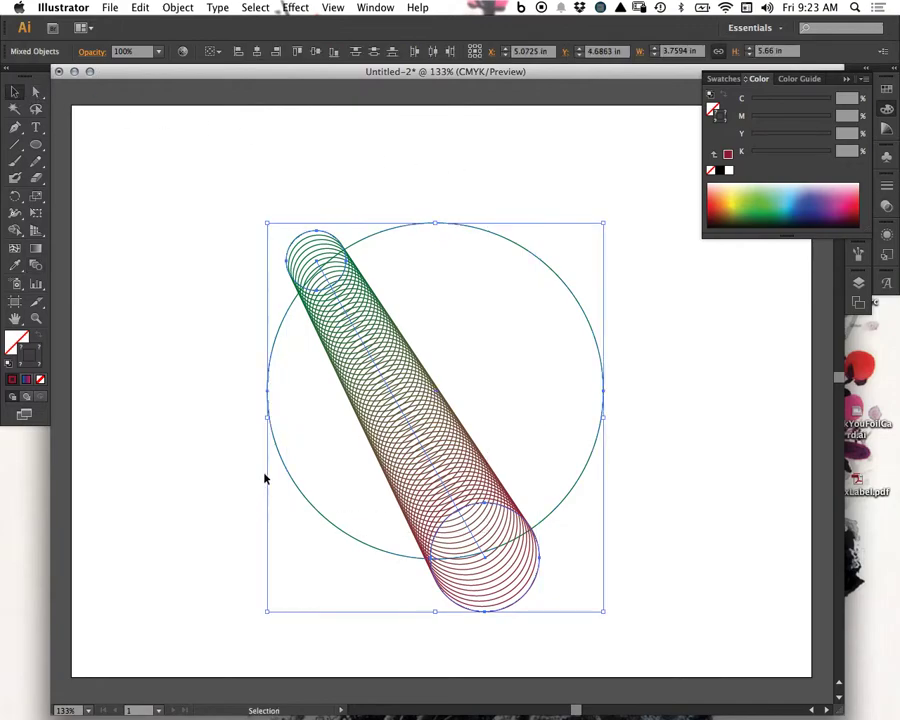
click(168, 8)
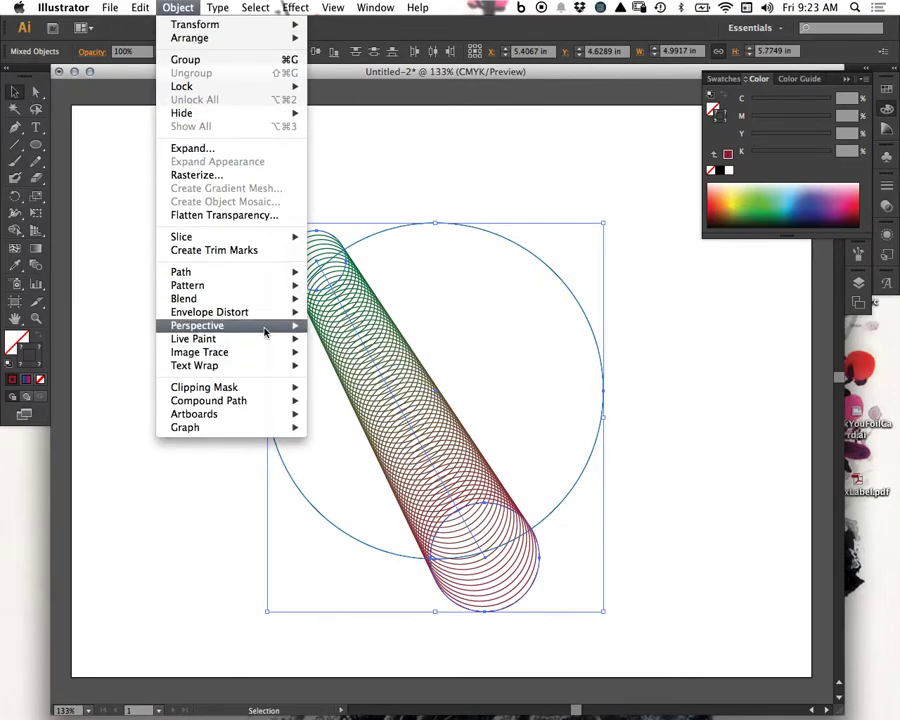
mouse_move(266, 303)
click(372, 377)
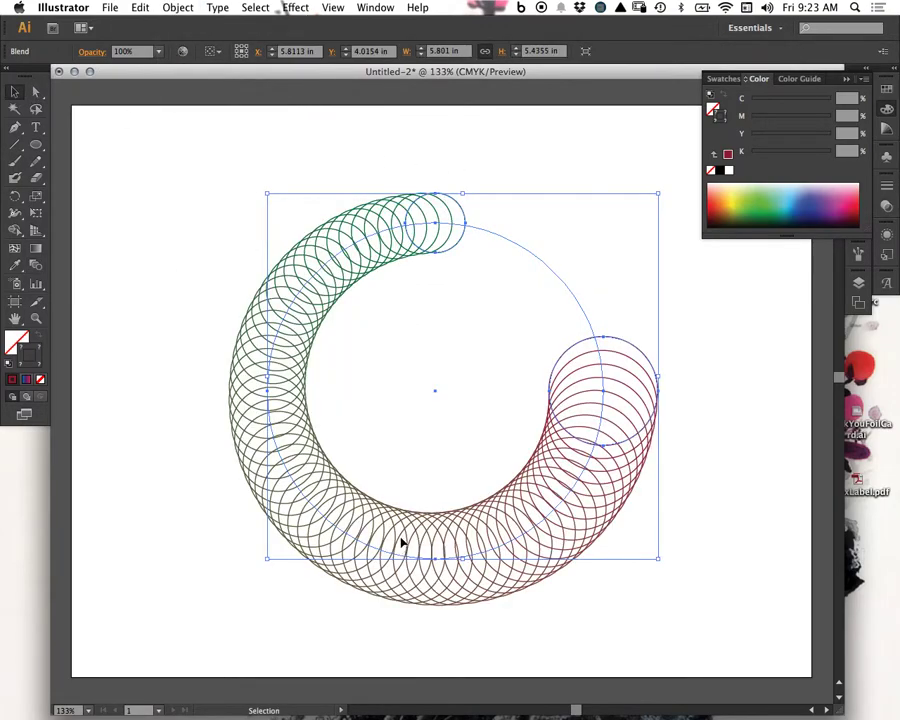
click(502, 285)
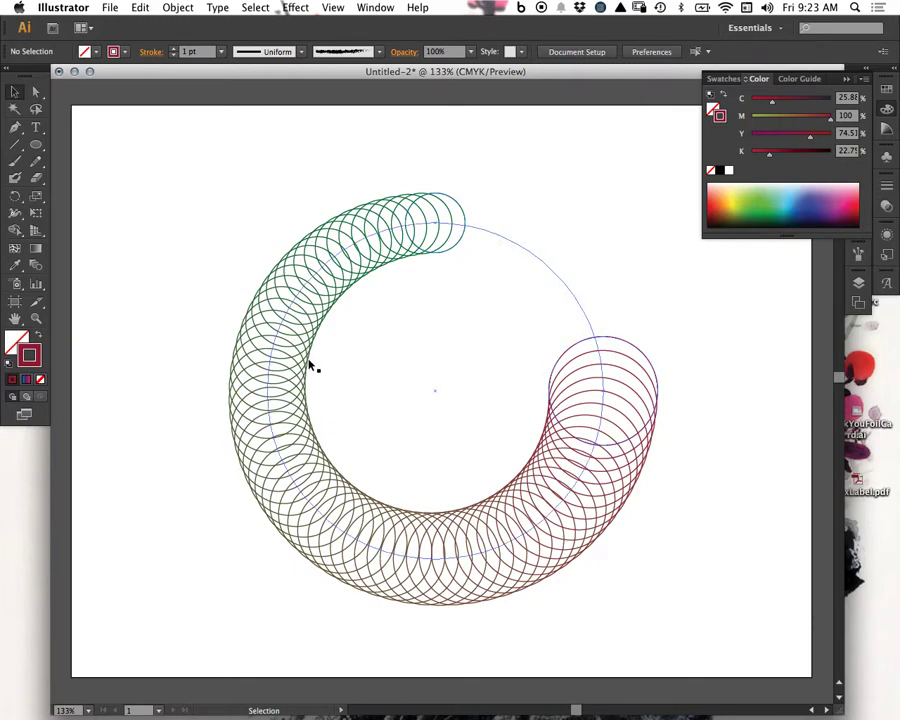
- Delete the circular blend to clear the artboard
drag(185, 196, 354, 392)
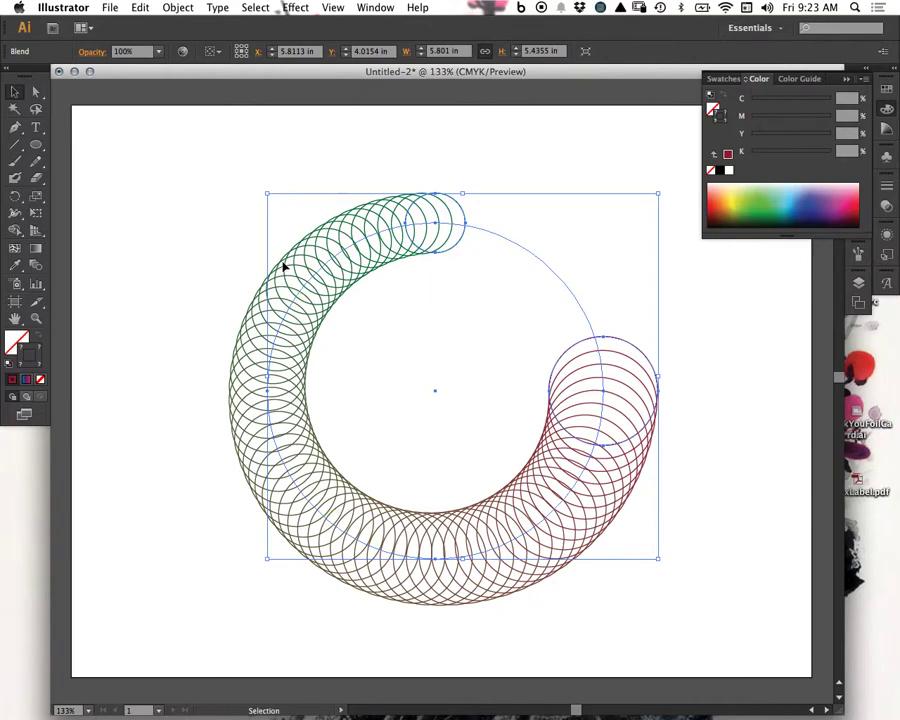
key(Delete)
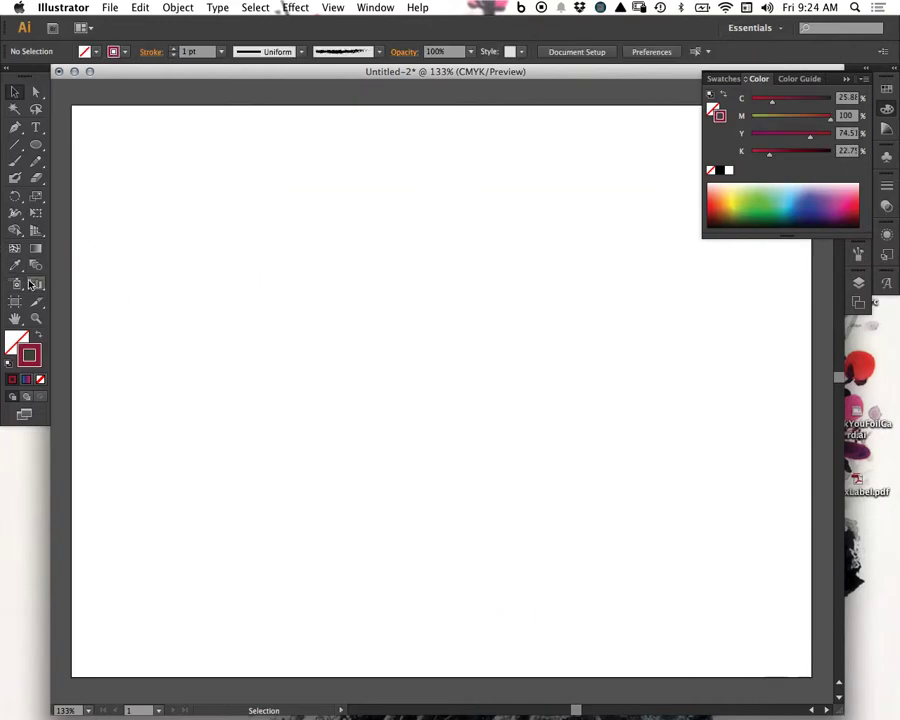
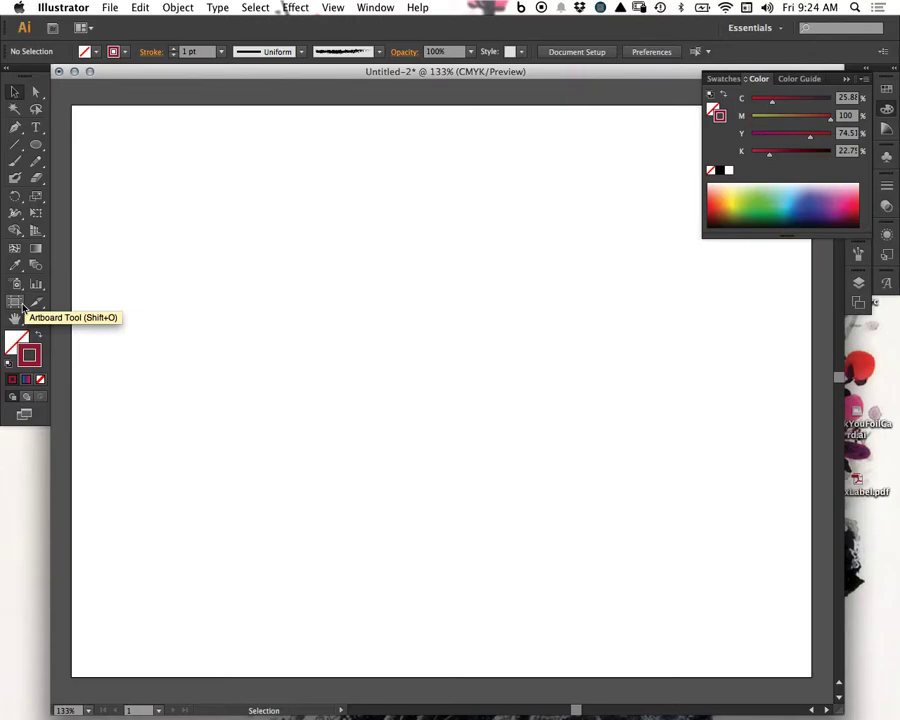
click(14, 320)
mouse_move(360, 392)
mouse_down()
mouse_move(388, 458)
mouse_move(380, 371)
mouse_move(360, 371)
mouse_move(366, 375)
mouse_up()
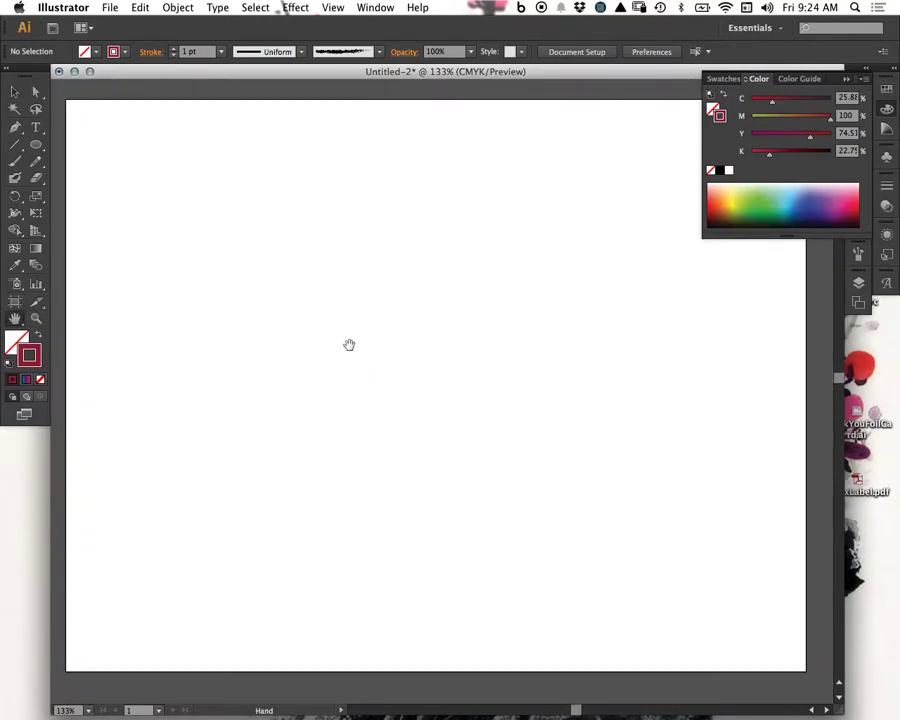
click(37, 318)
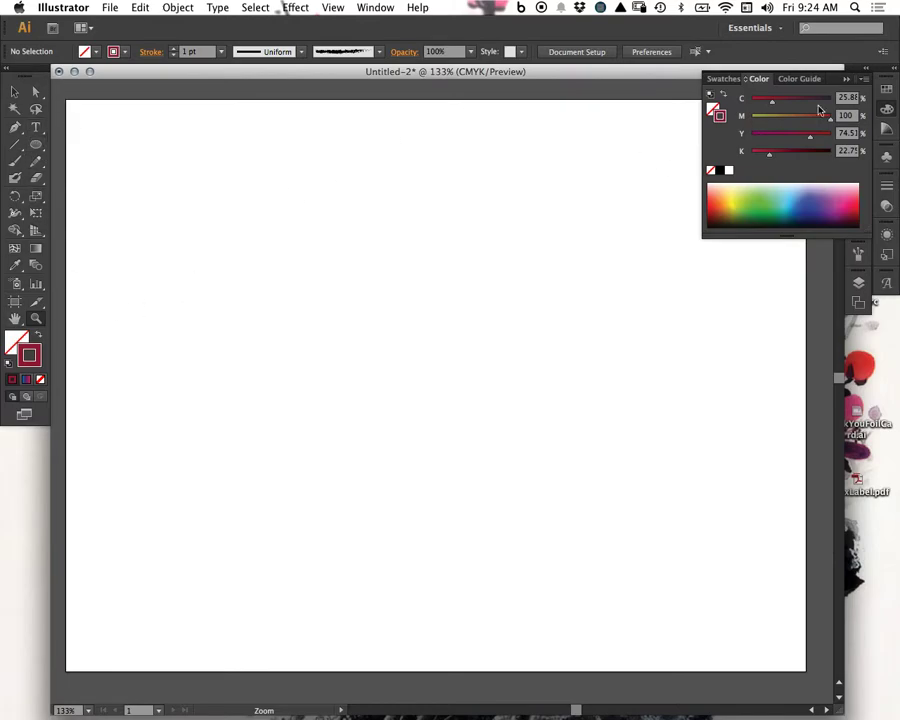
- Collapse the Color panel, float the Transform, Align and Pathfinder group over the artboard and show its Pathfinder options
click(847, 79)
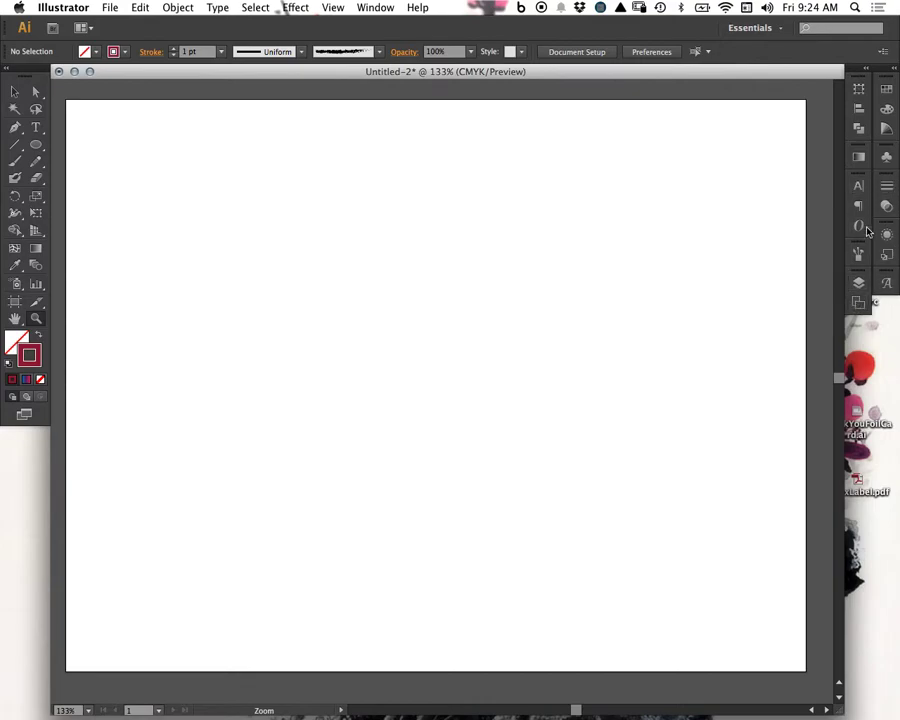
click(855, 90)
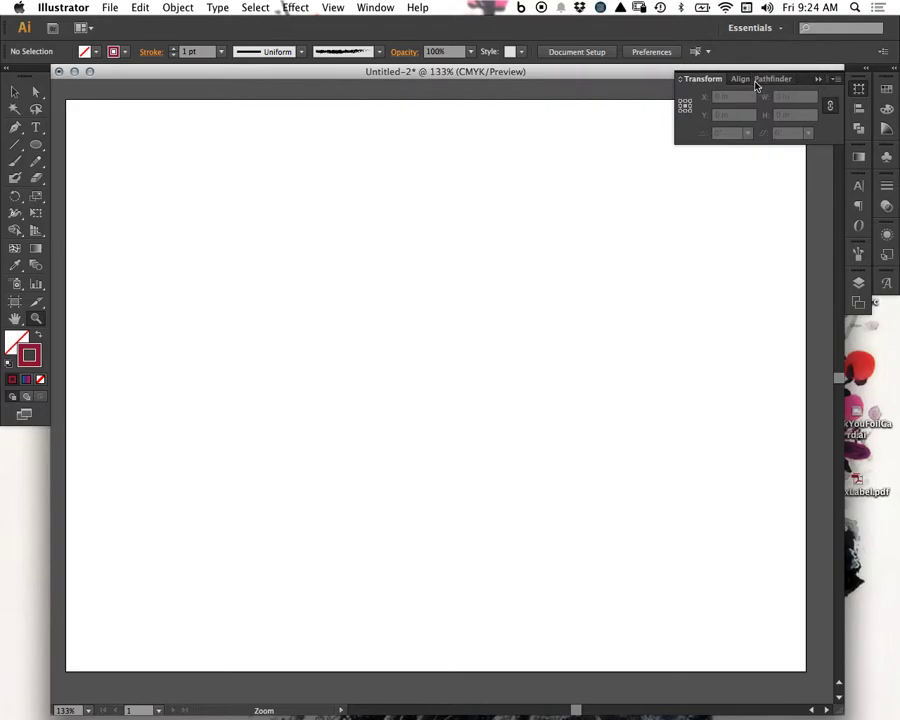
drag(683, 79, 577, 91)
drag(745, 83, 662, 96)
click(577, 91)
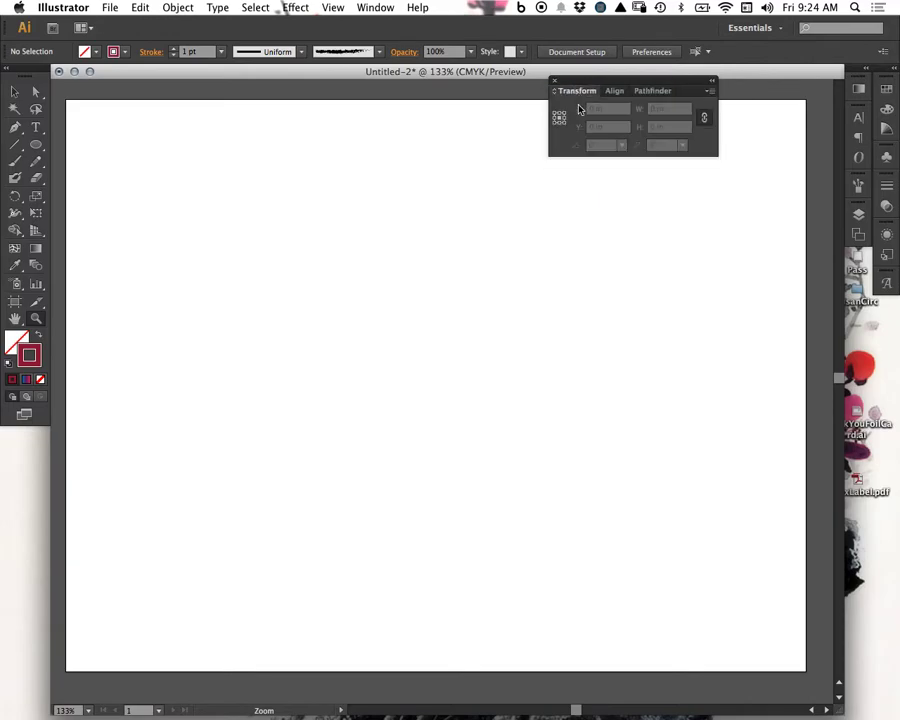
click(615, 93)
click(654, 92)
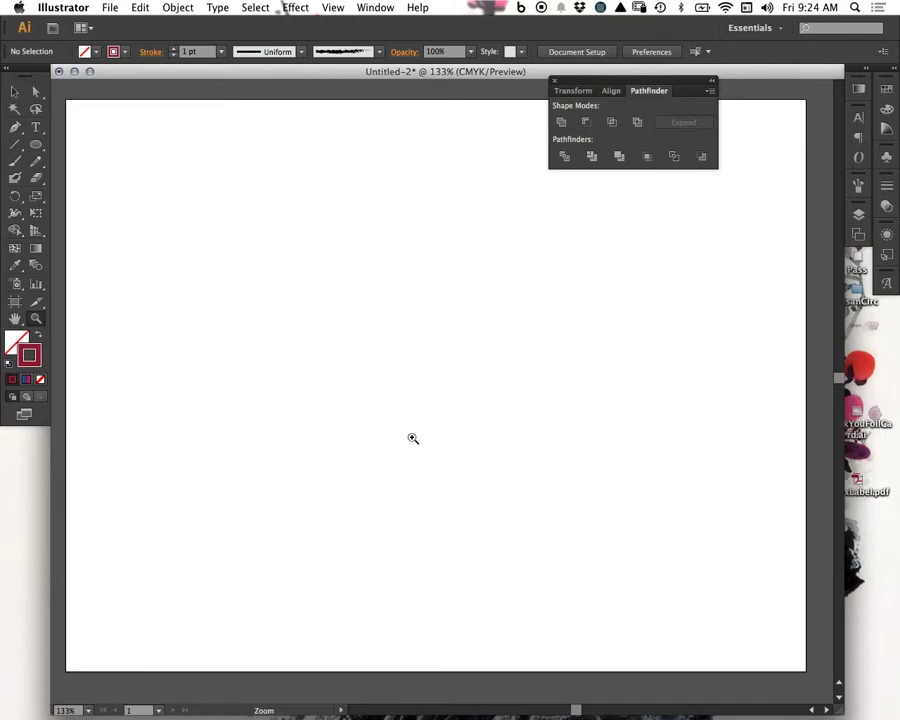
- Swap fill and stroke, and draw thirteen solid crimson circles of varied sizes scattered across the artboard
click(36, 144)
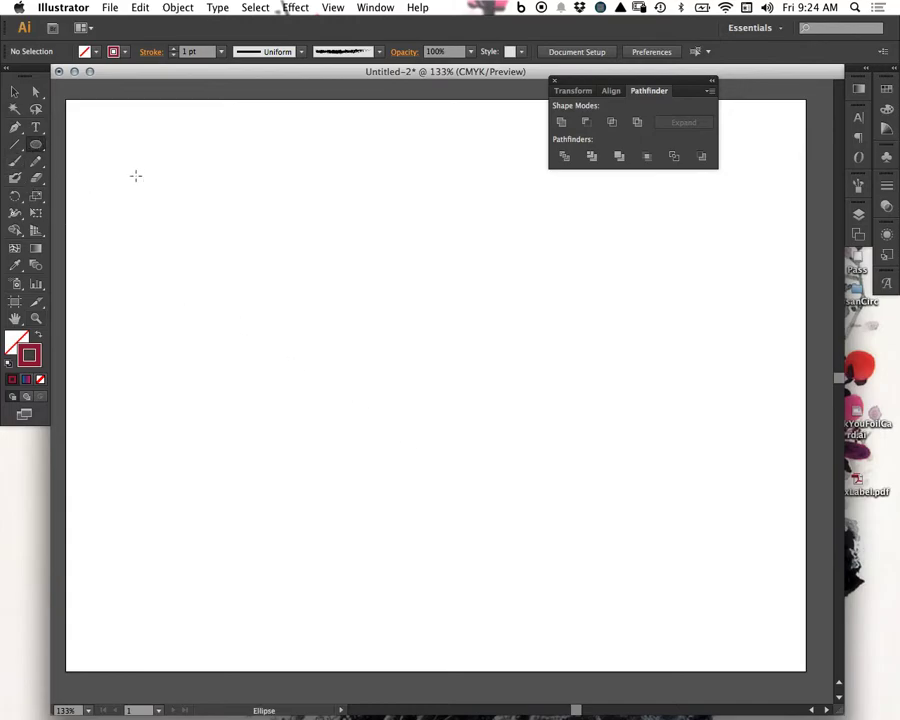
click(38, 336)
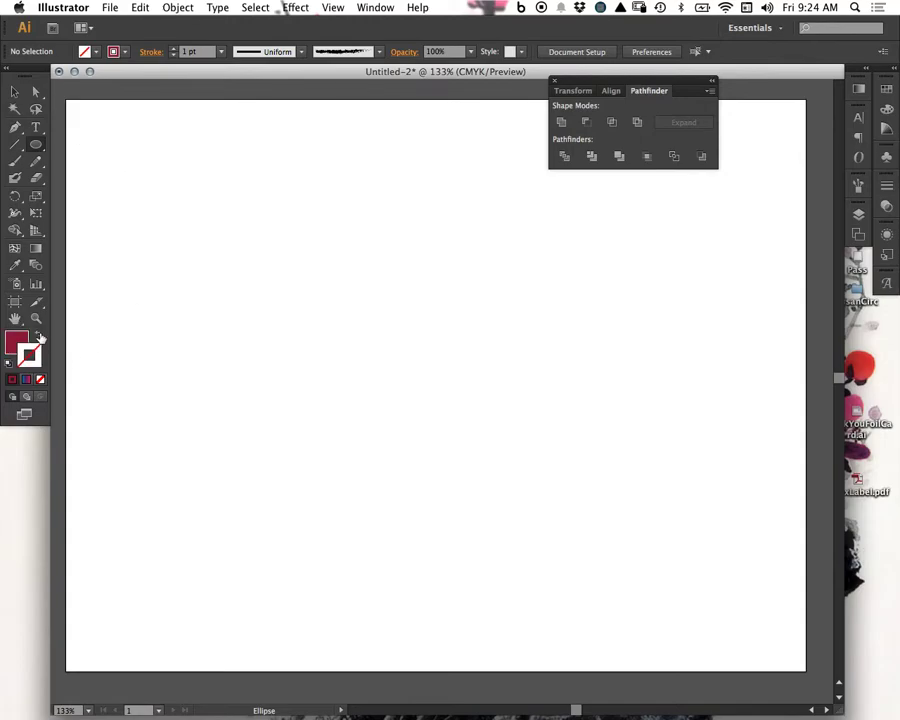
drag(168, 200, 270, 324)
drag(285, 188, 345, 248)
mouse_move(304, 398)
mouse_down()
mouse_move(394, 476)
mouse_move(396, 490)
mouse_up()
drag(465, 337, 575, 447)
drag(365, 295, 407, 337)
drag(571, 203, 621, 253)
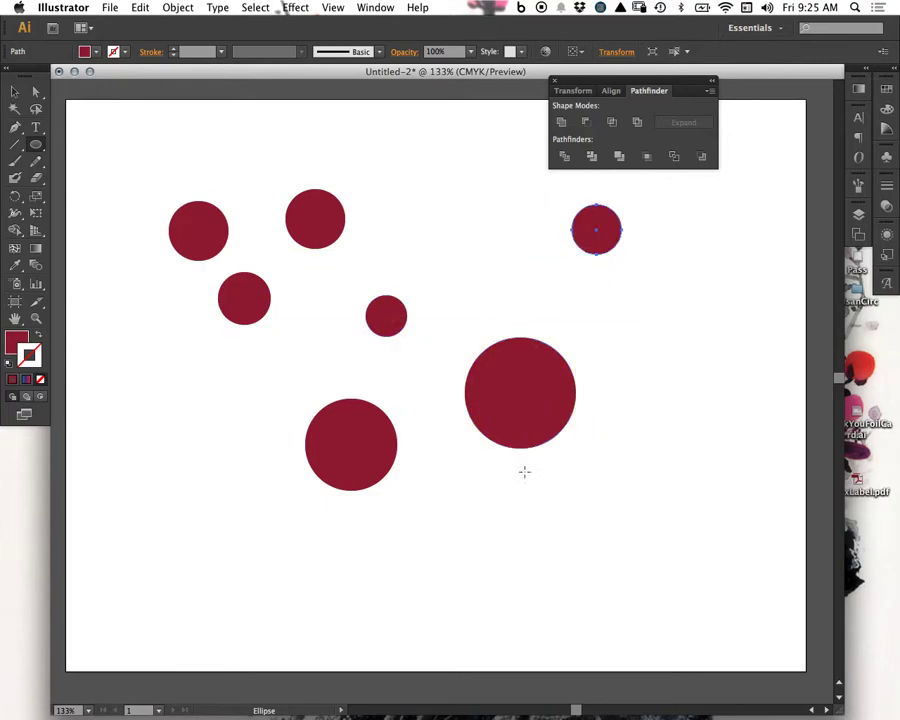
drag(465, 481, 579, 595)
drag(133, 444, 276, 587)
drag(315, 309, 365, 359)
drag(615, 337, 683, 404)
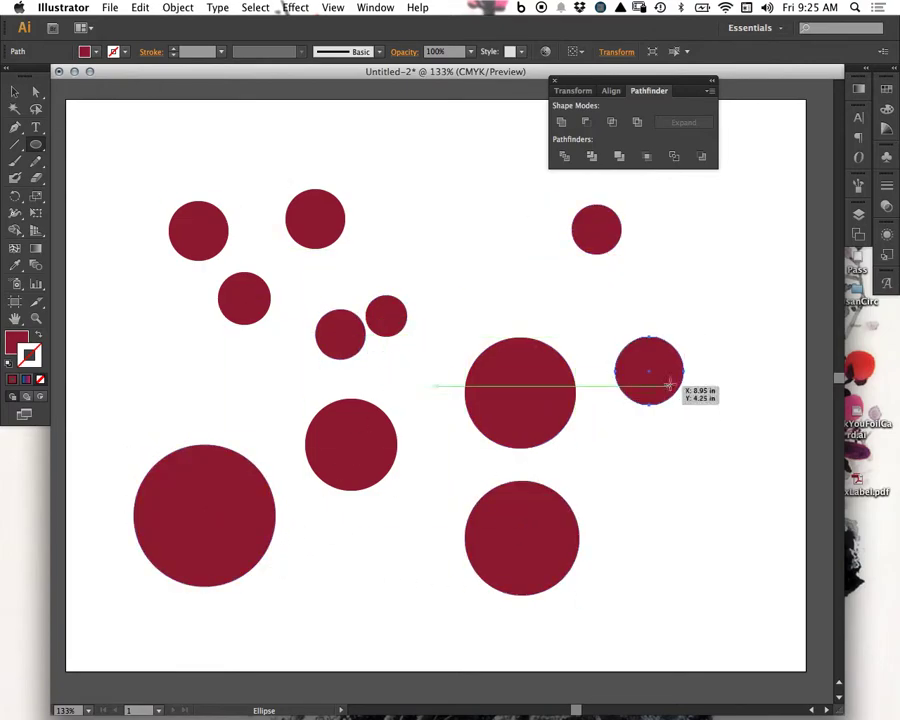
drag(688, 261, 746, 318)
drag(358, 164, 490, 296)
- Move the small circles in the artboard's upper-left area into a rough horizontal row beside the large upper circle
key(v)
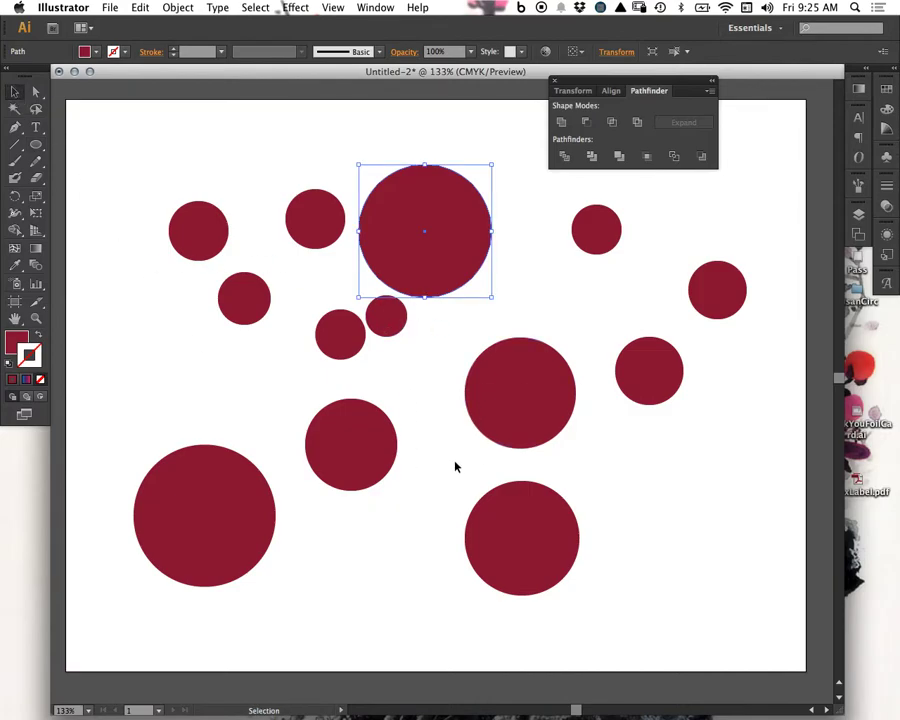
drag(323, 211, 326, 226)
drag(221, 235, 267, 231)
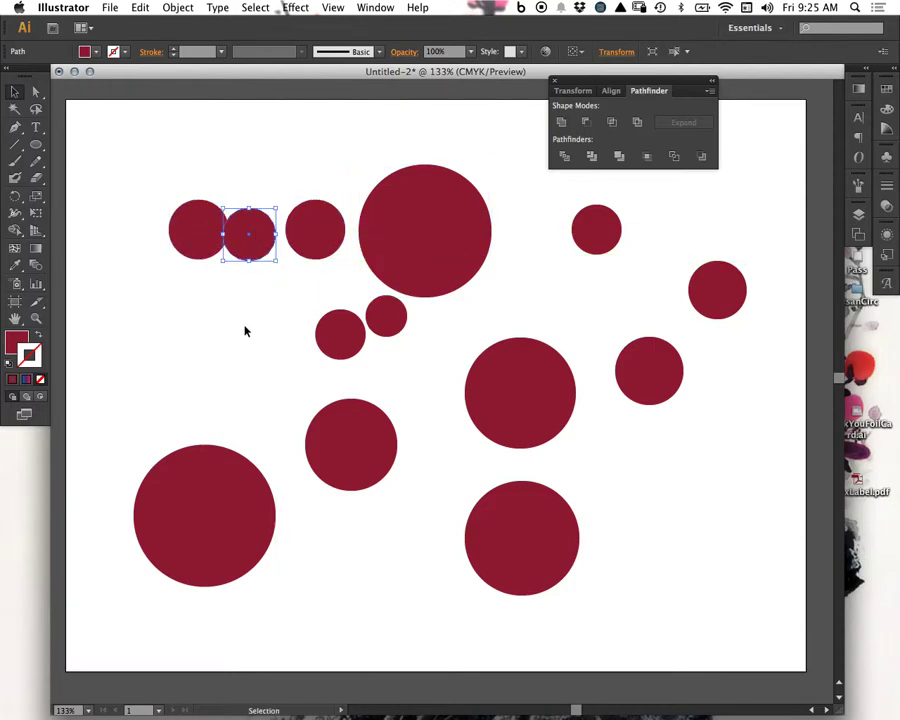
- Align the horizontal centers of all circles, using Align to Selection
drag(130, 158, 752, 630)
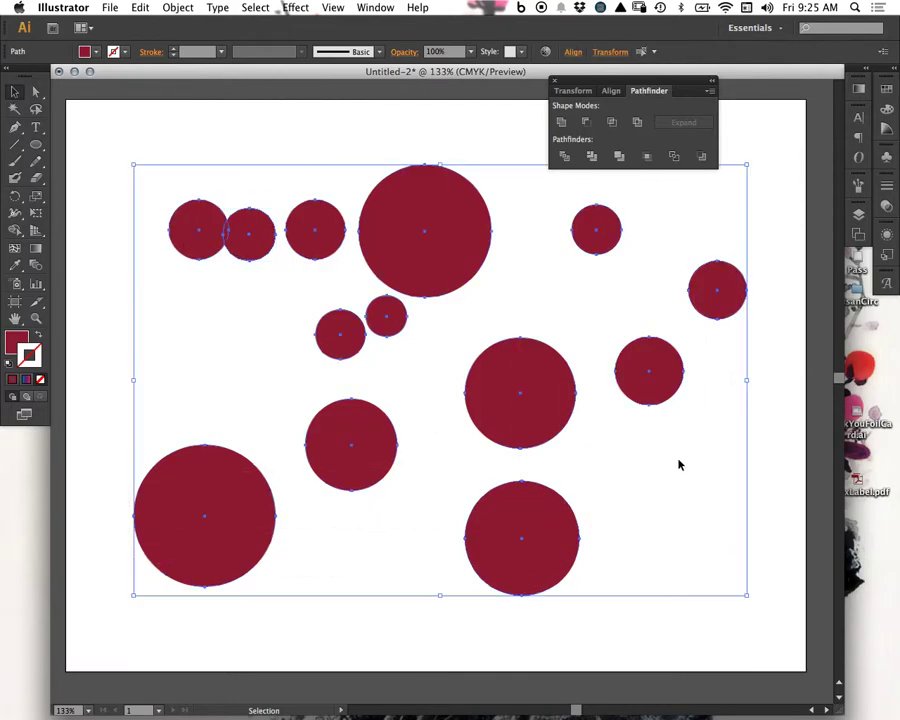
click(611, 90)
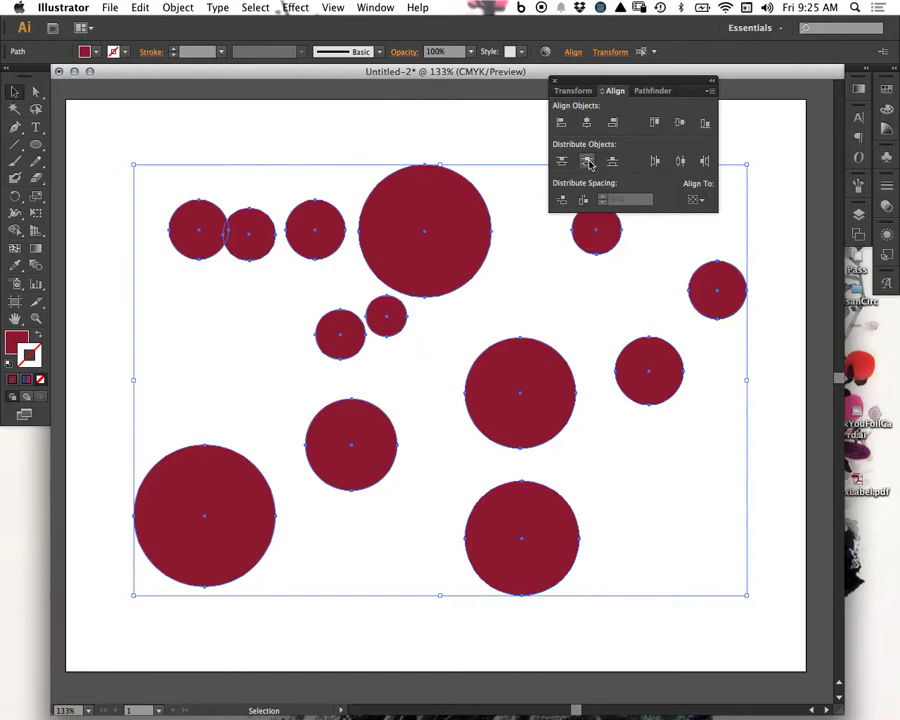
click(697, 200)
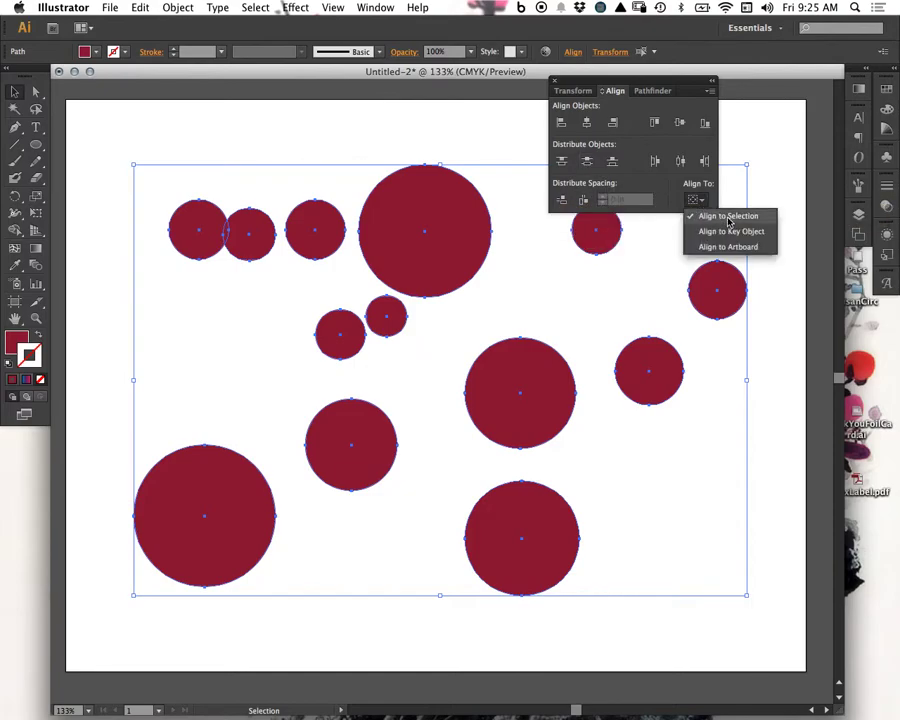
click(729, 217)
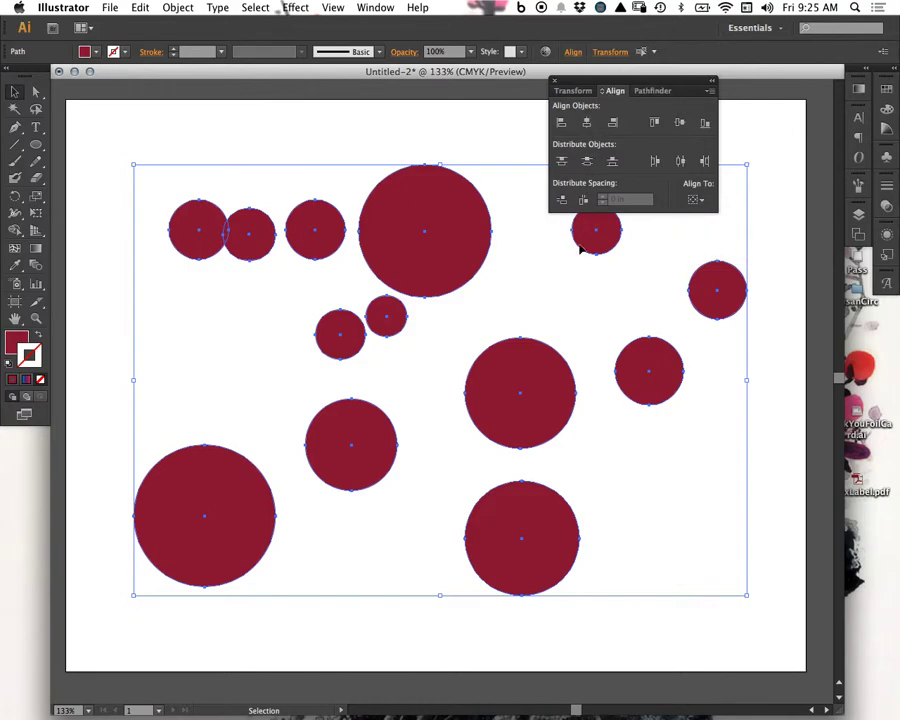
click(588, 125)
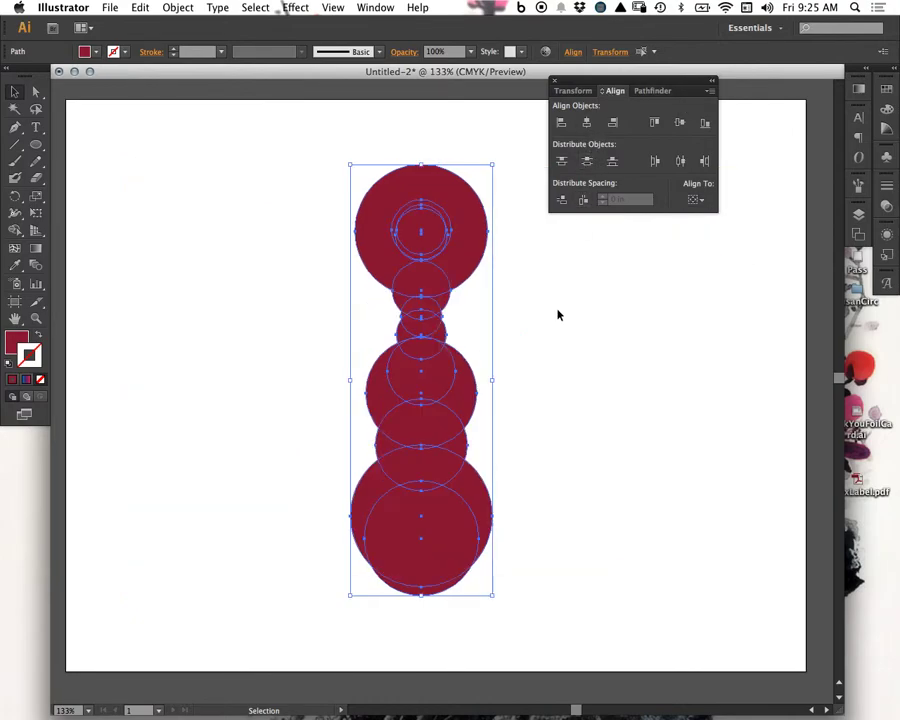
- Distribute all circles by their vertical centers, and align their vertical centers to stack them concentrically
click(587, 161)
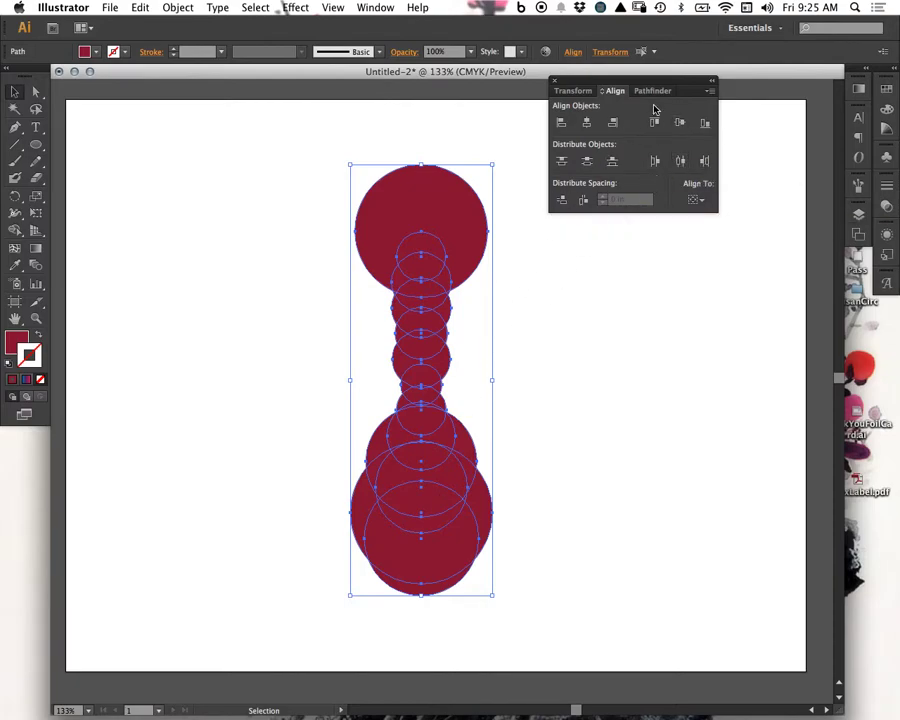
click(680, 122)
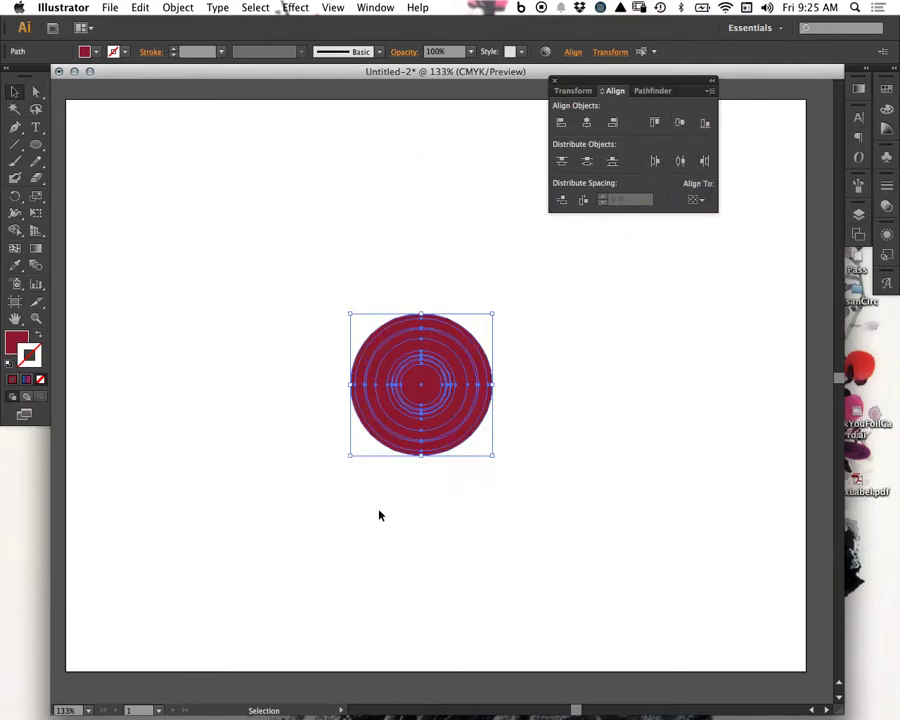
- Undo the vertical alignment, the distribution and the horizontal alignment of the circles, and deselect everything
key(super+z)
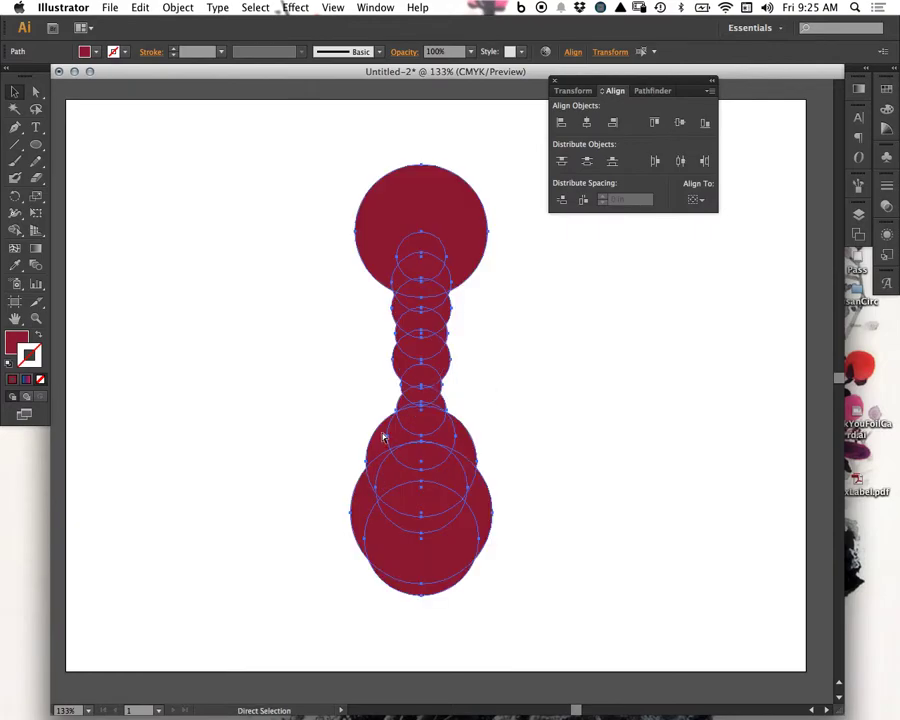
key(super+z)
key(super+z)
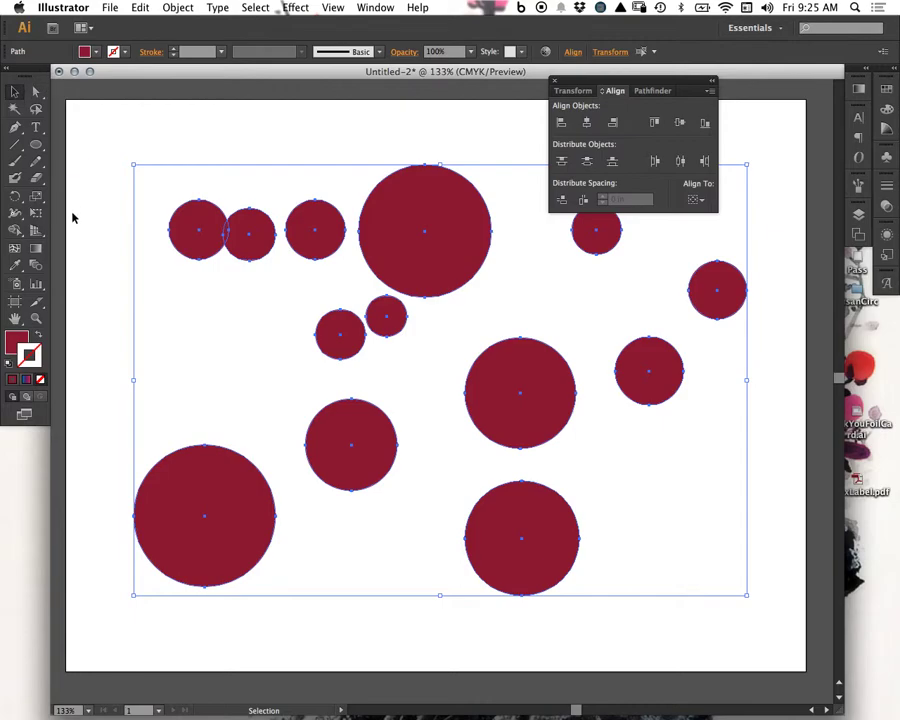
click(333, 288)
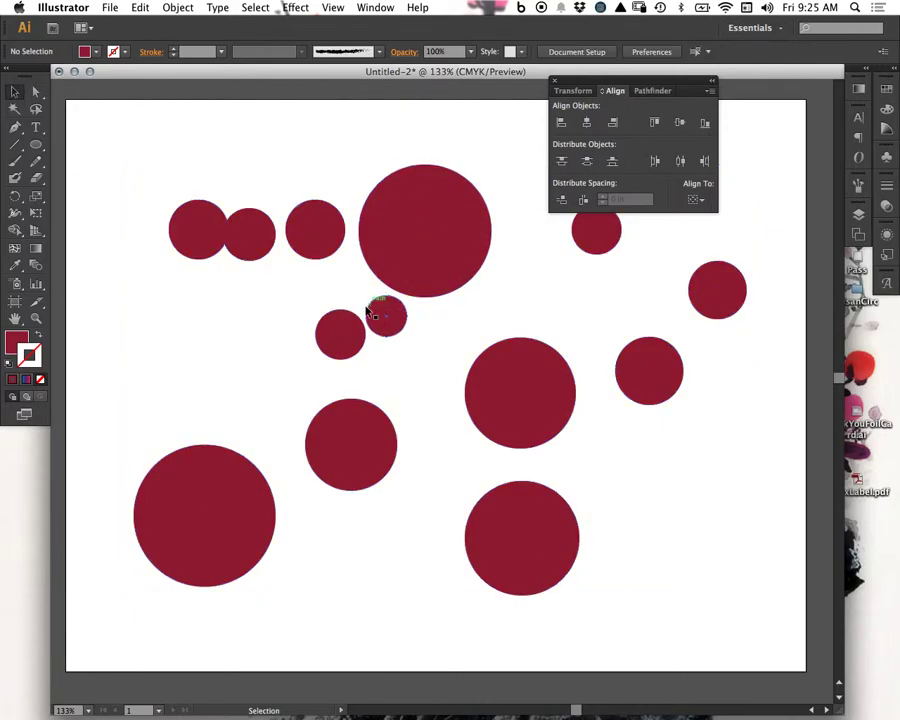
- Move one small circle to the artboard's left edge and one large circle to its right edge
drag(219, 234, 114, 309)
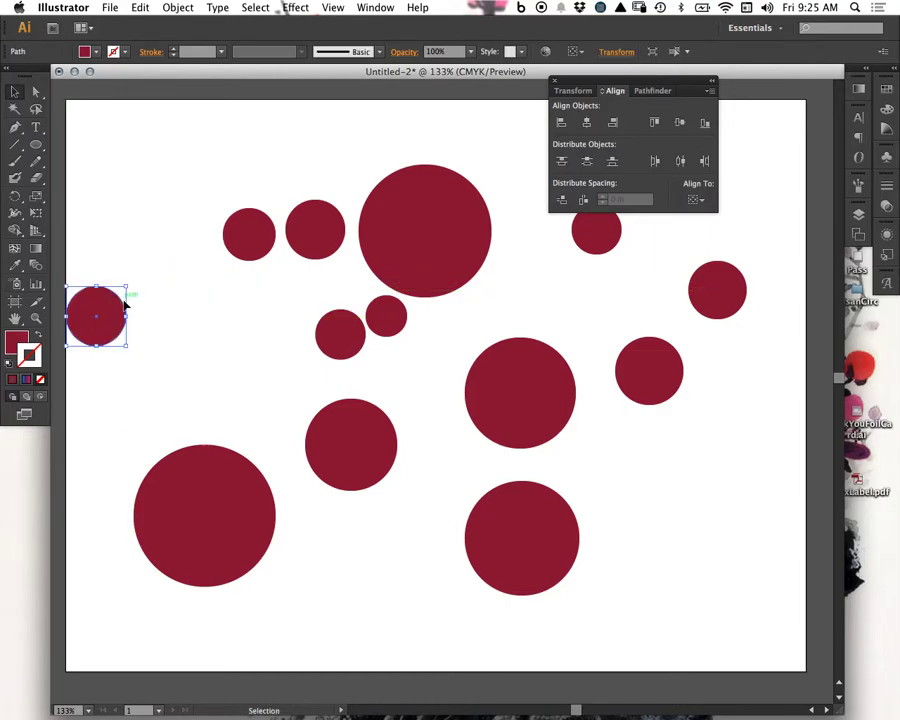
drag(558, 419, 788, 419)
- Align the vertical centers of all circles and distribute them evenly by their horizontal centers across the artboard
drag(808, 208, 123, 597)
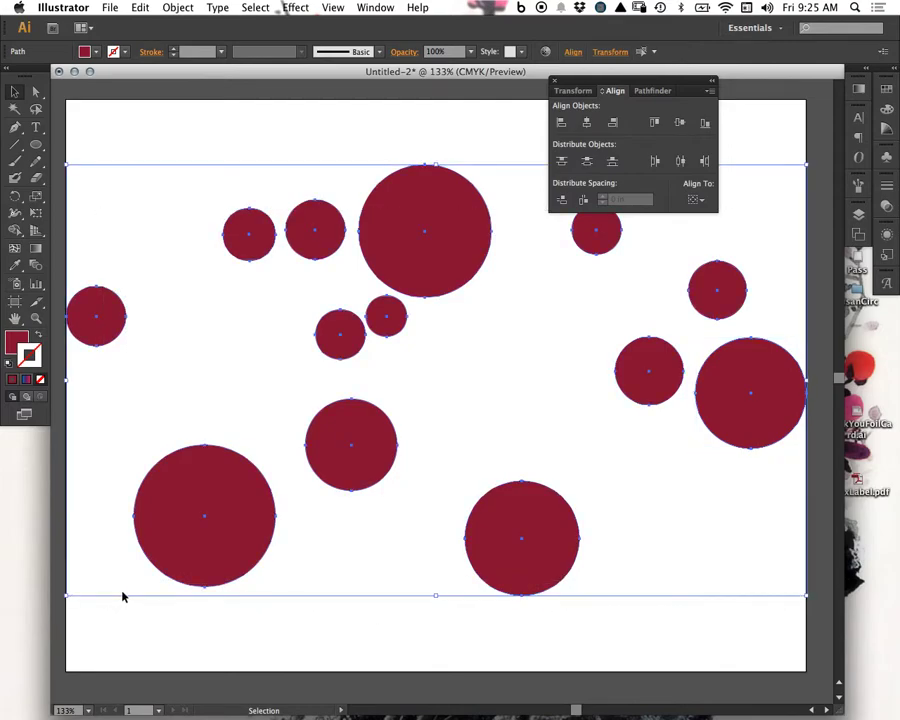
click(680, 123)
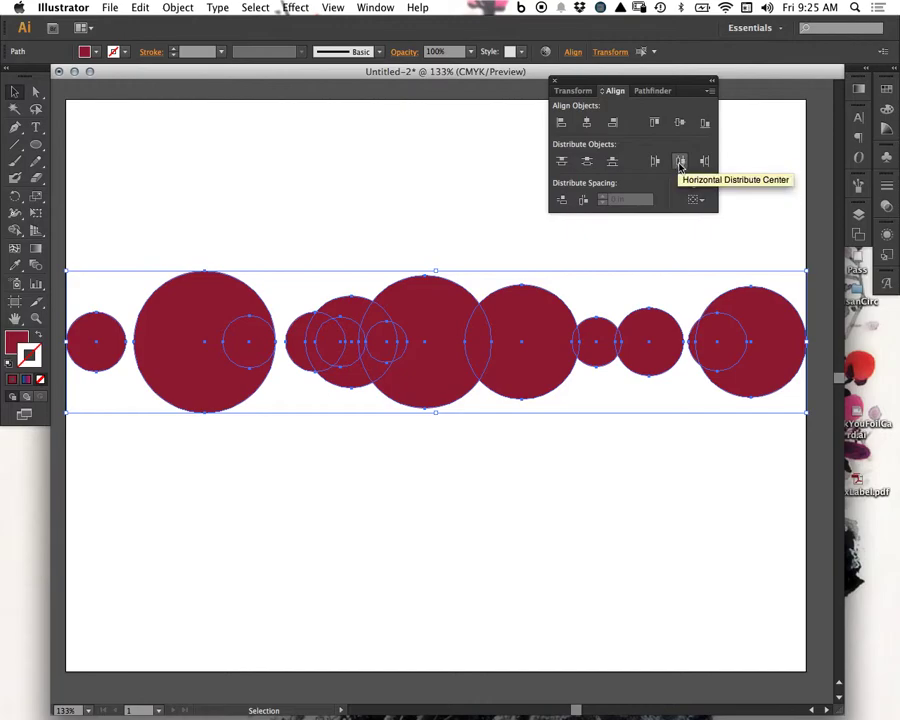
click(680, 163)
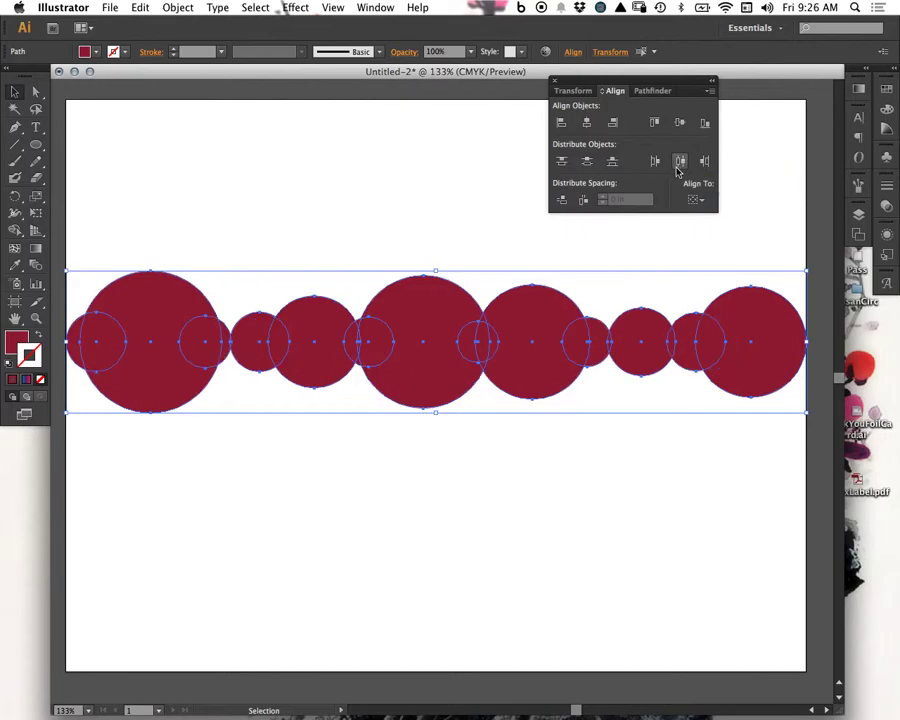
click(270, 530)
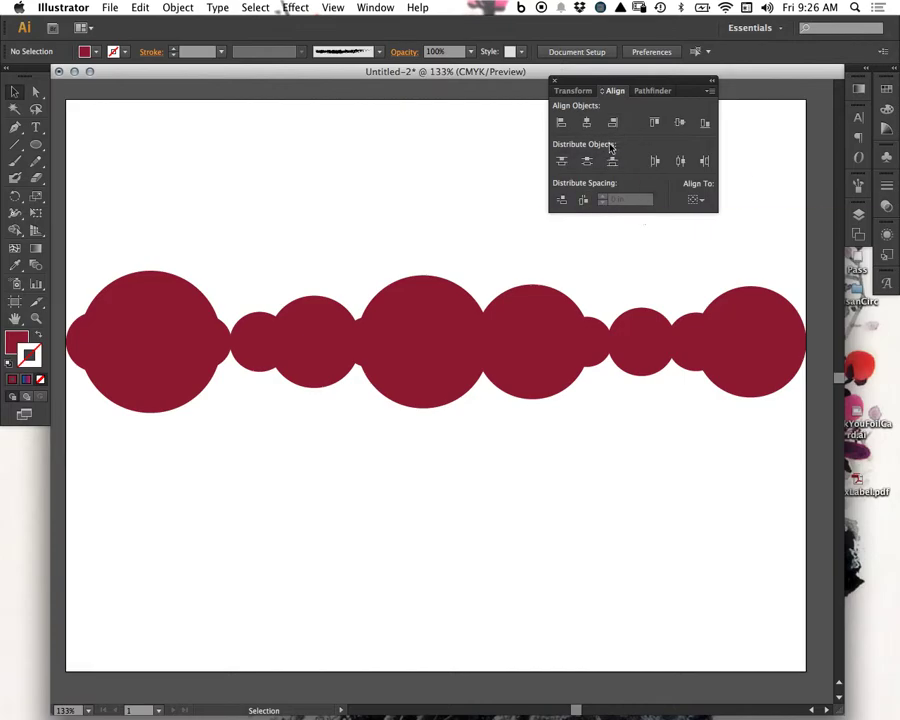
- Group all the circles in the horizontal row
click(696, 201)
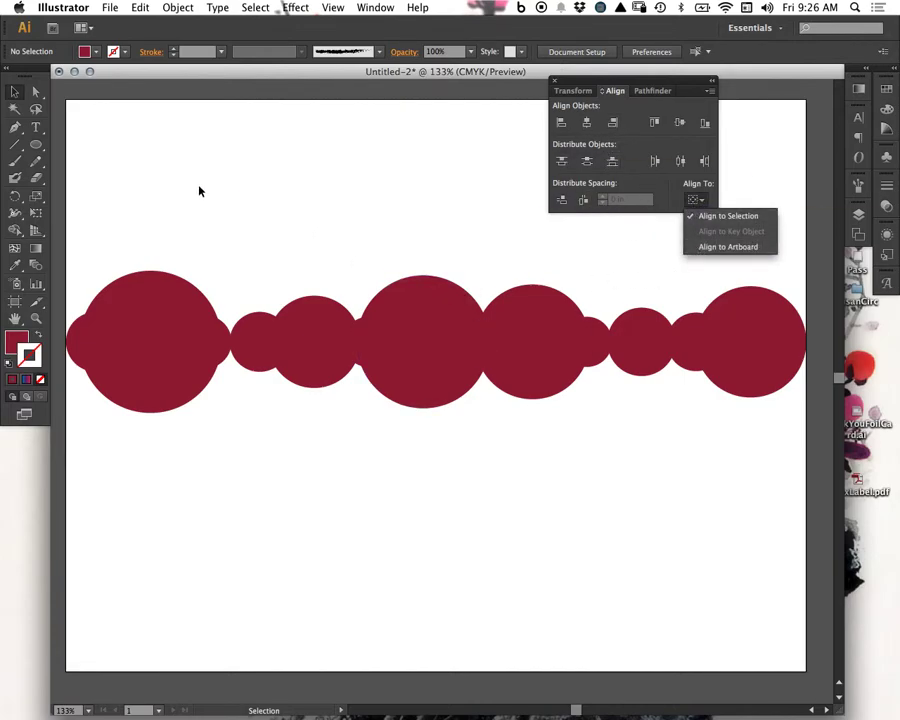
click(819, 283)
drag(819, 283, 230, 412)
key(super+minus)
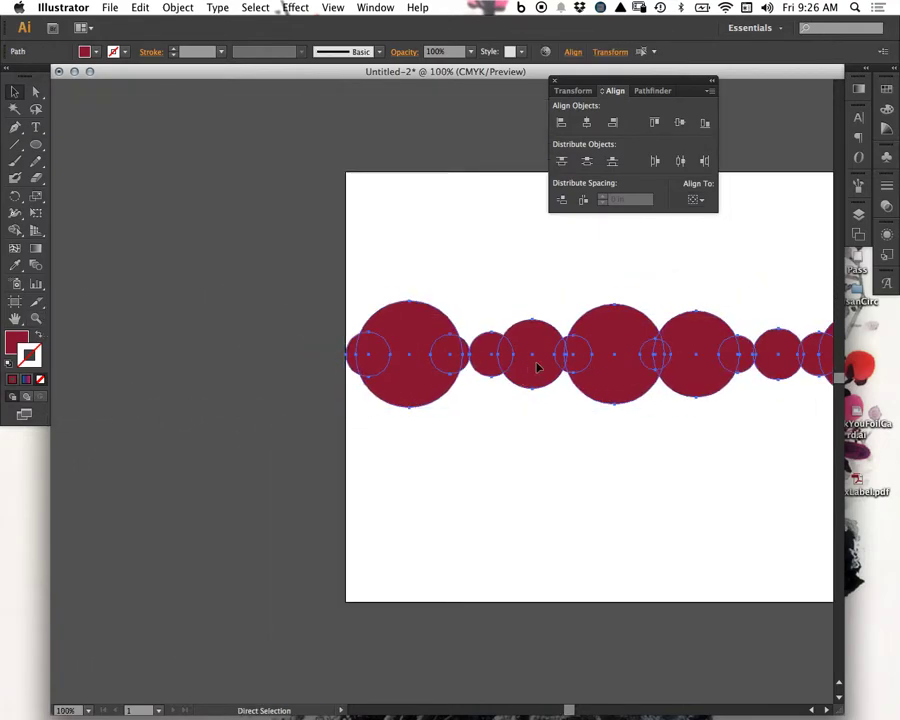
drag(647, 468, 424, 455)
key(v)
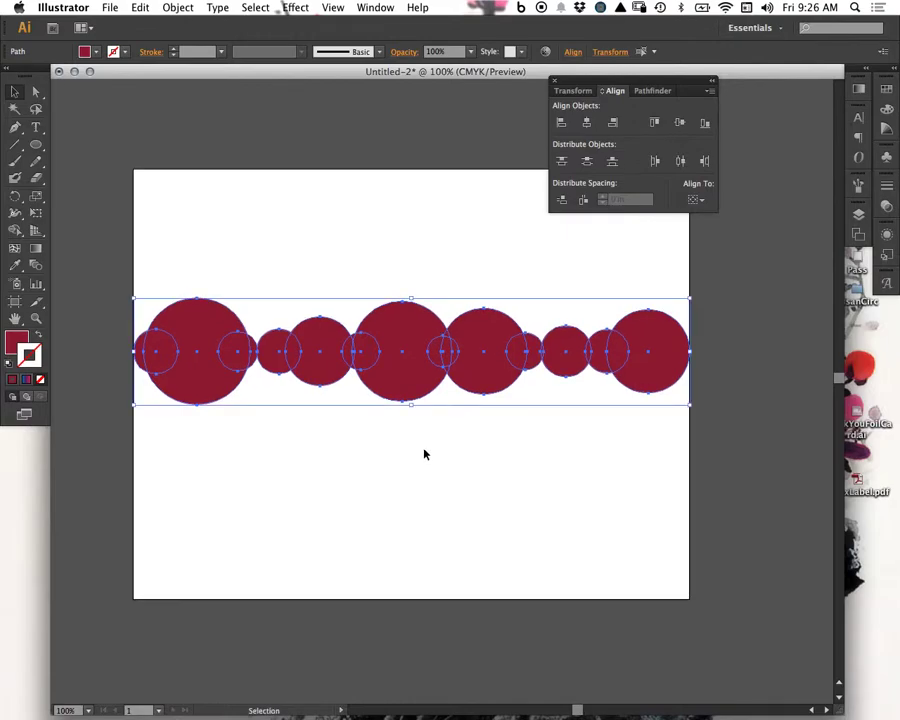
key(super+g)
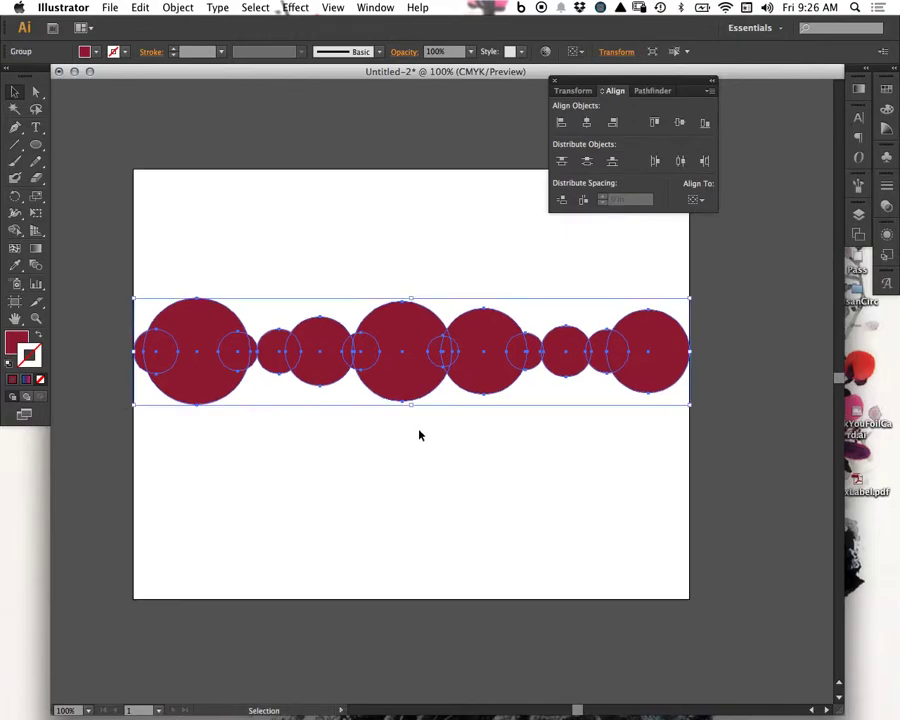
- Move the circle group upward, and center it vertically on the page using Align to Artboard
drag(447, 350, 479, 317)
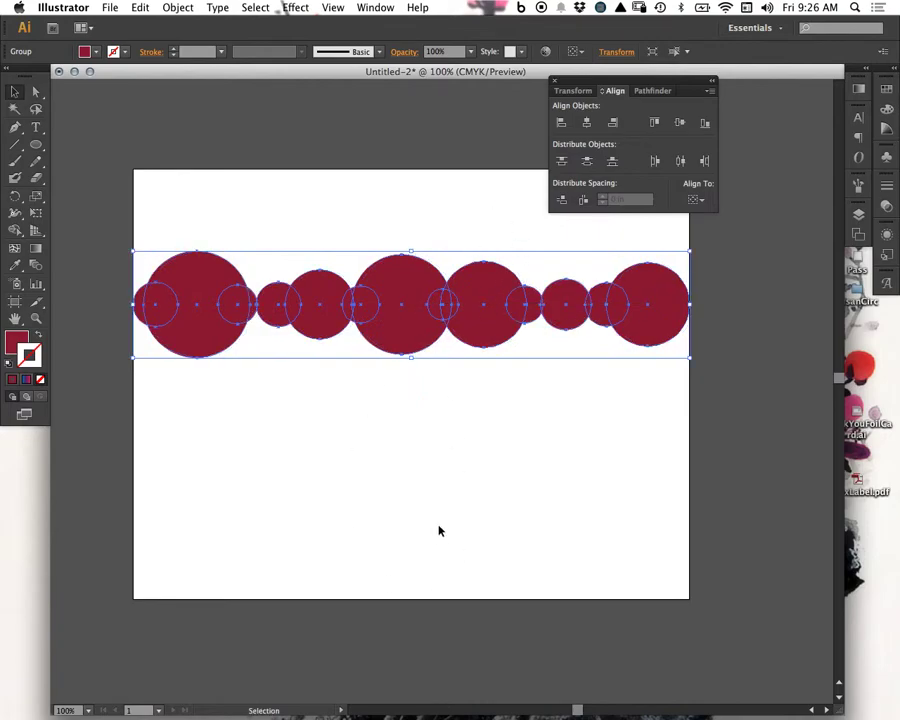
click(697, 199)
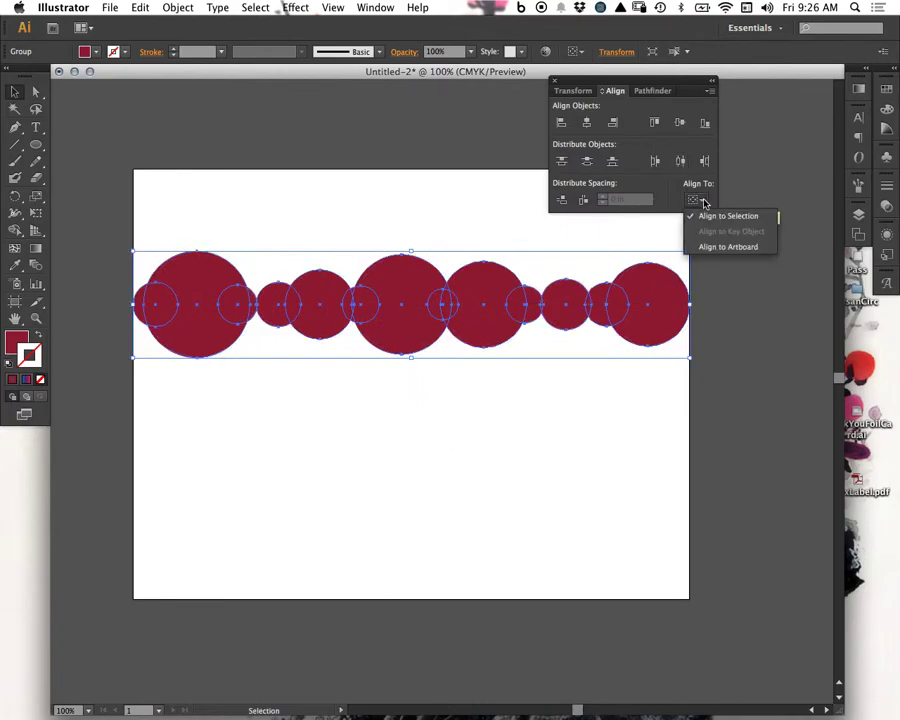
click(716, 249)
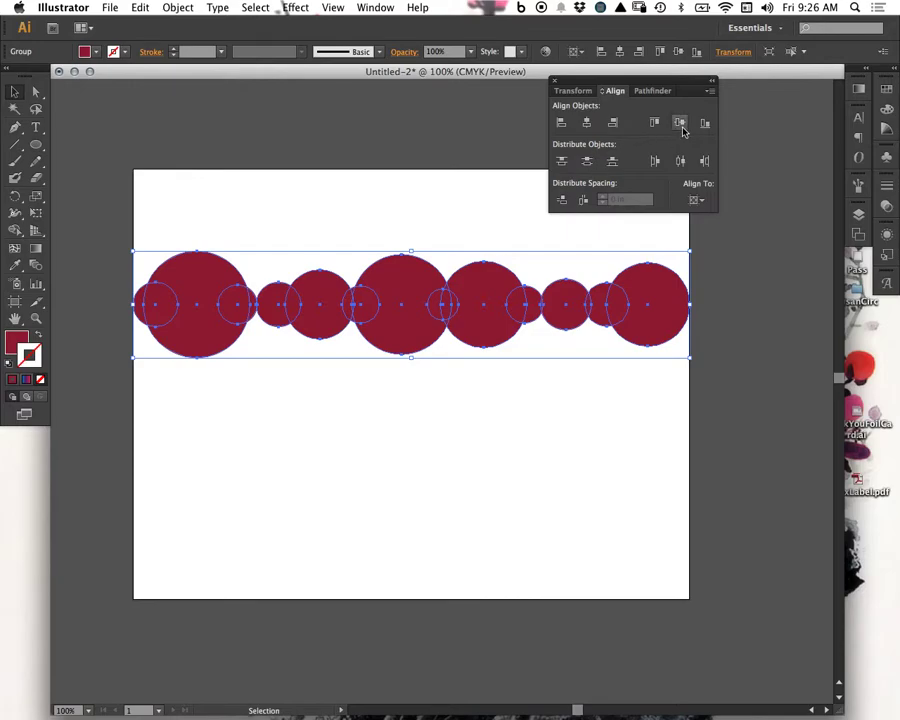
click(680, 124)
click(458, 652)
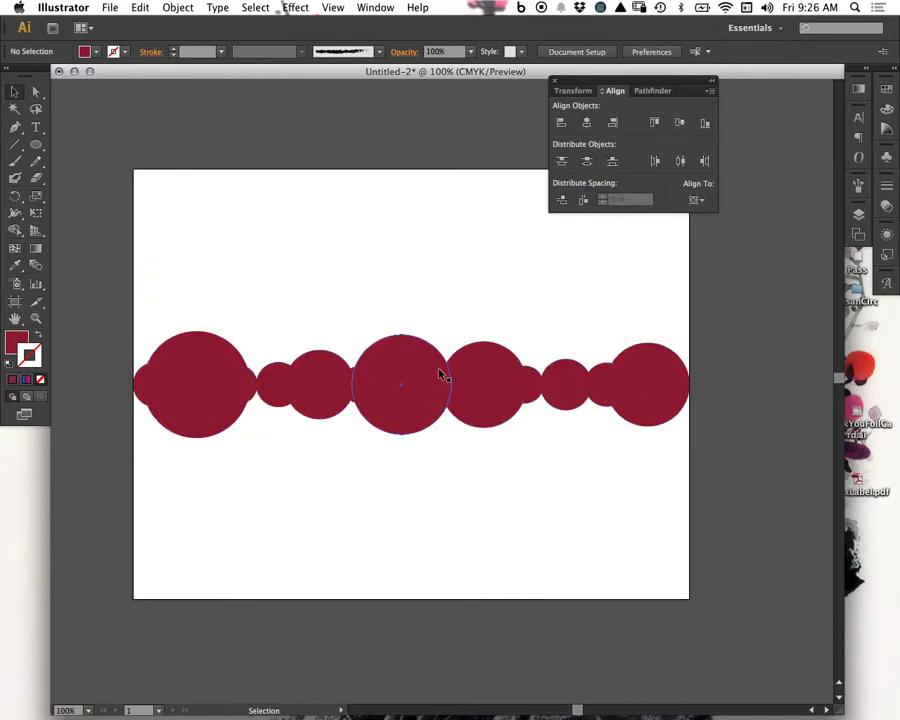
- Draw a cluster of overlapping large and small circles above the row to form a cloud
click(663, 91)
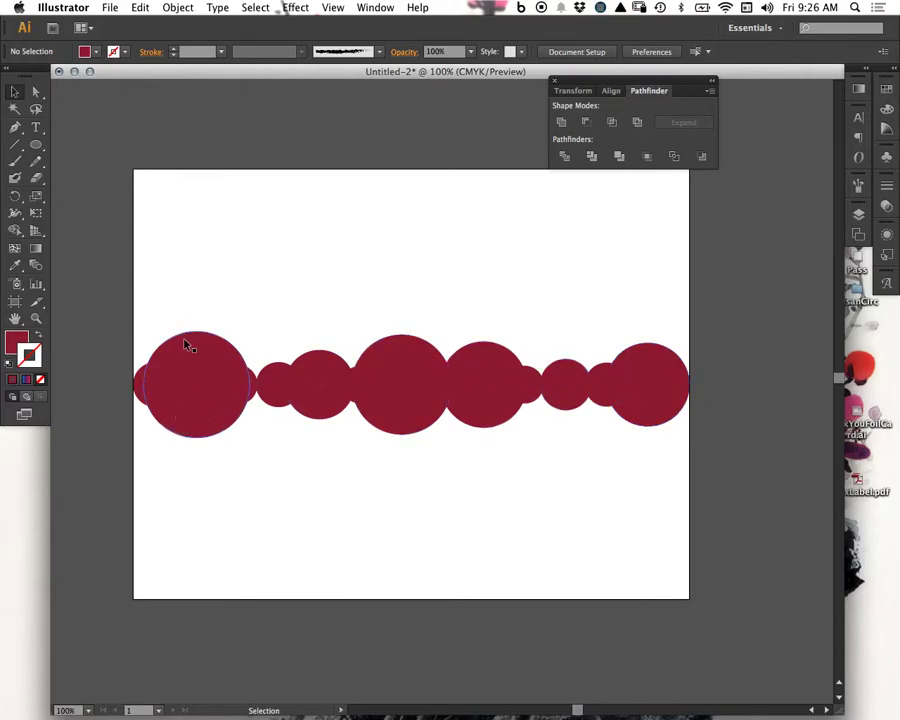
click(36, 144)
drag(250, 196, 405, 298)
key(v)
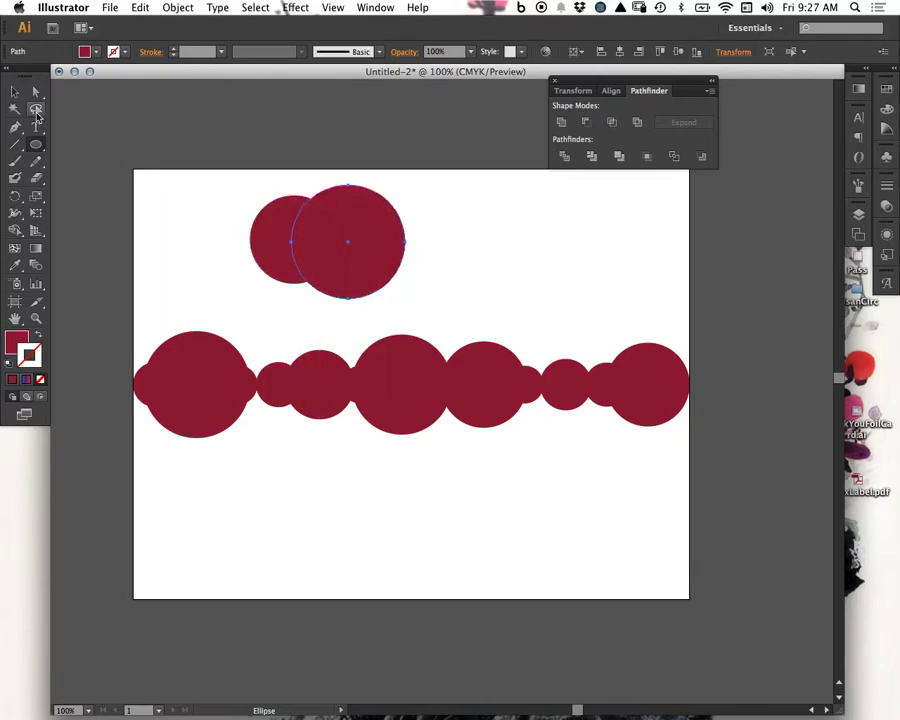
click(197, 201)
click(36, 144)
mouse_move(287, 175)
mouse_down()
mouse_move(311, 203)
mouse_move(380, 221)
mouse_move(435, 271)
mouse_up()
drag(398, 192, 436, 225)
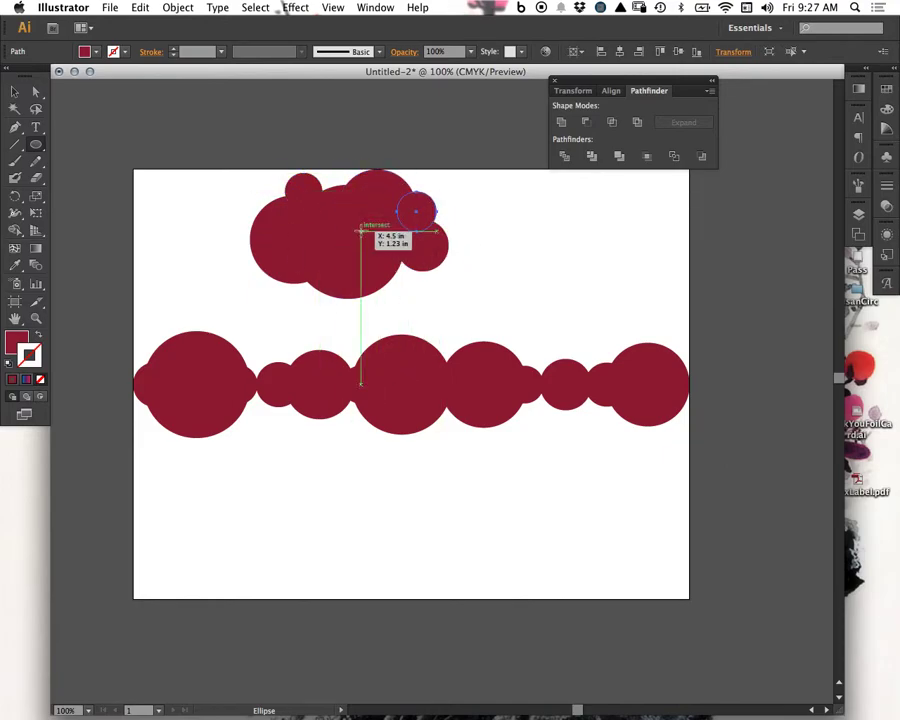
drag(361, 231, 414, 286)
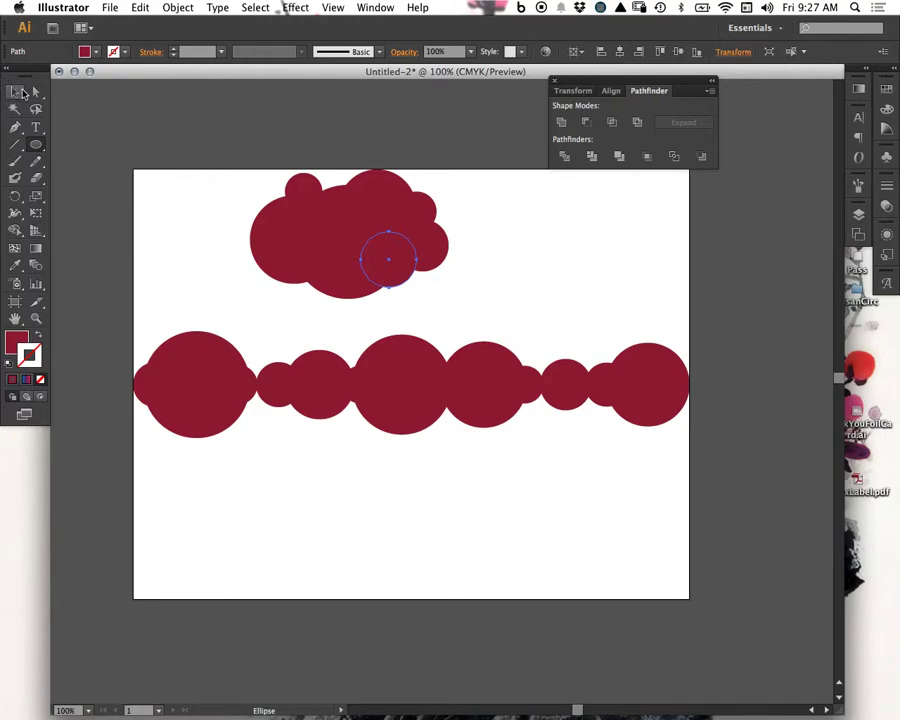
- Merge the cloud's overlapping circles into a single shape with the Unite shape mode
click(14, 91)
drag(463, 141, 257, 297)
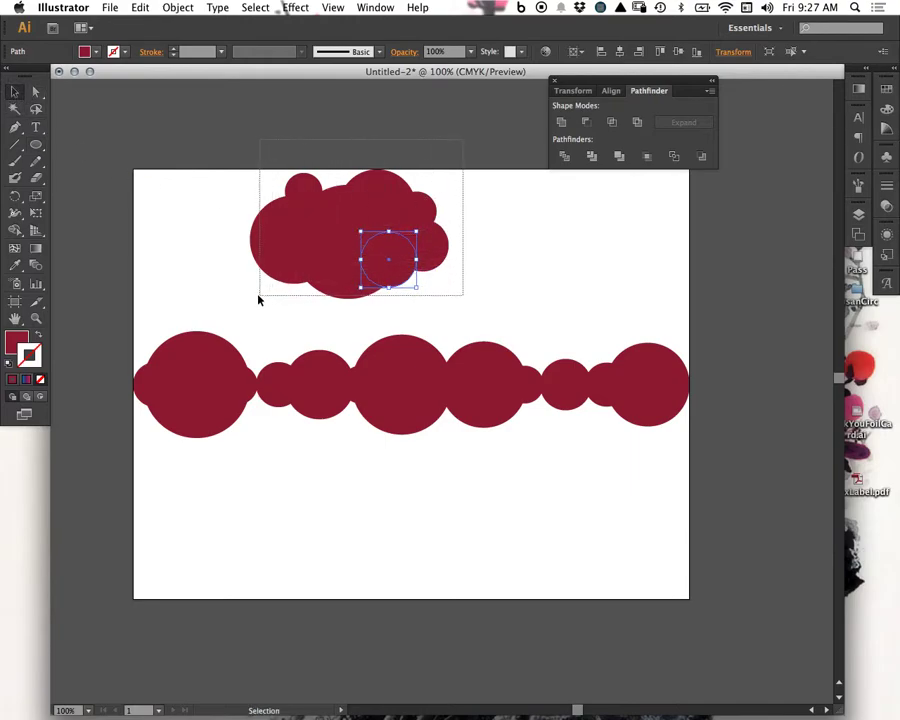
click(563, 122)
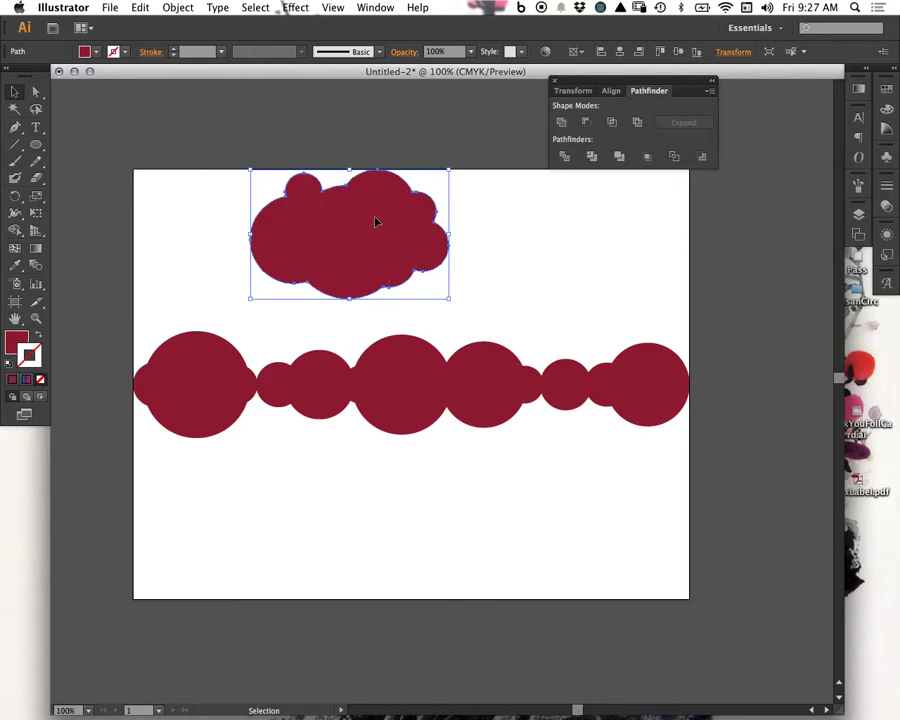
- Draw two overlapping circles to the right of the cloud and cut them into a crescent with Minus Front
click(37, 145)
drag(478, 195, 524, 204)
key(v)
click(605, 296)
drag(565, 259, 580, 285)
drag(577, 239, 555, 234)
drag(577, 296, 507, 218)
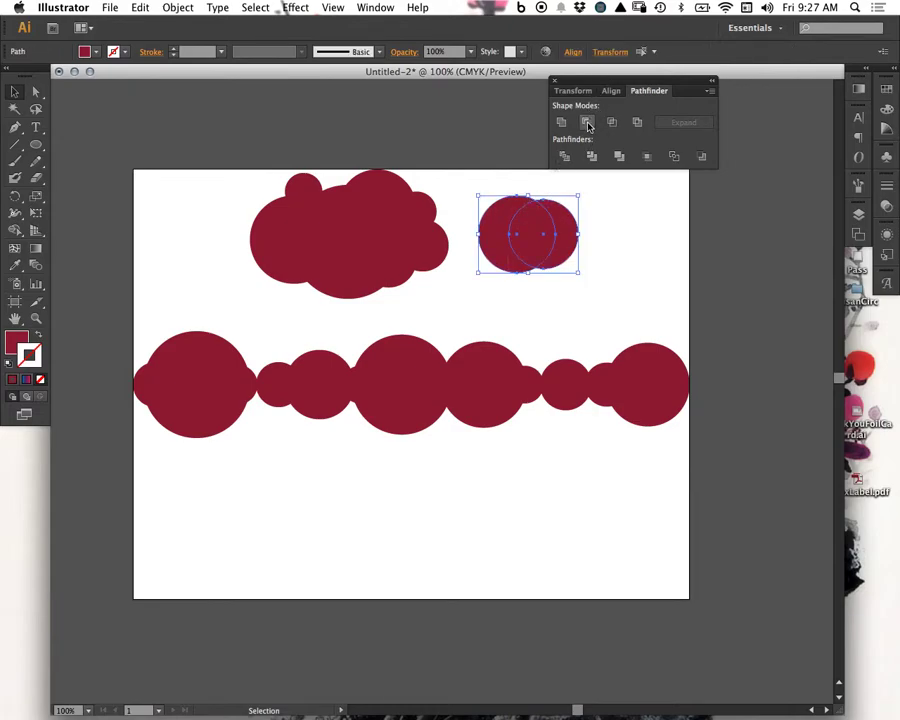
click(587, 122)
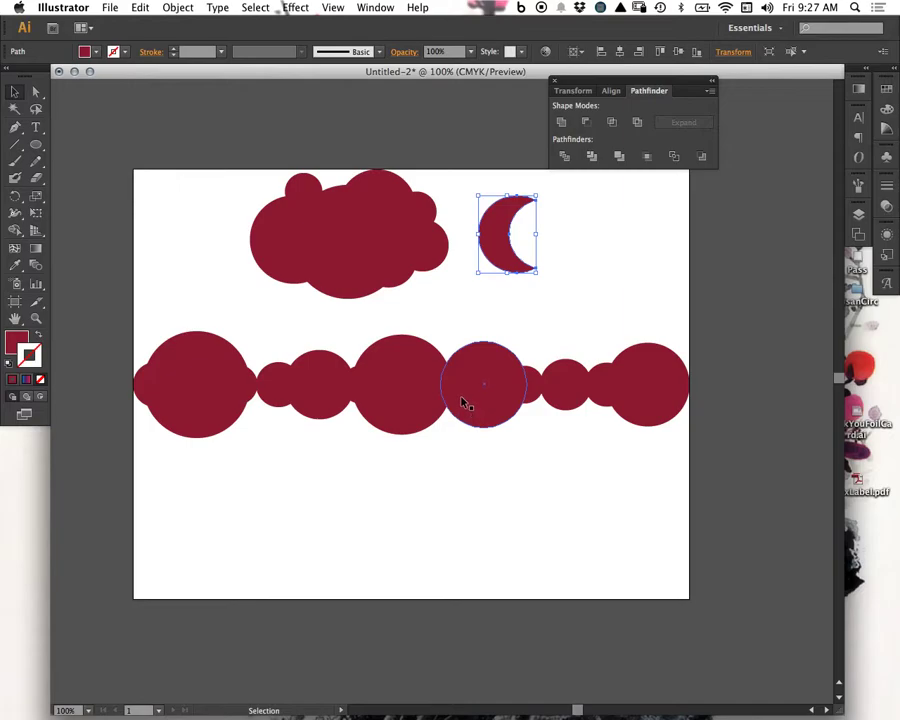
- Move the crescent to the empty area left of the cloud
click(565, 261)
mouse_move(504, 240)
mouse_down()
mouse_move(482, 228)
mouse_move(494, 240)
mouse_up()
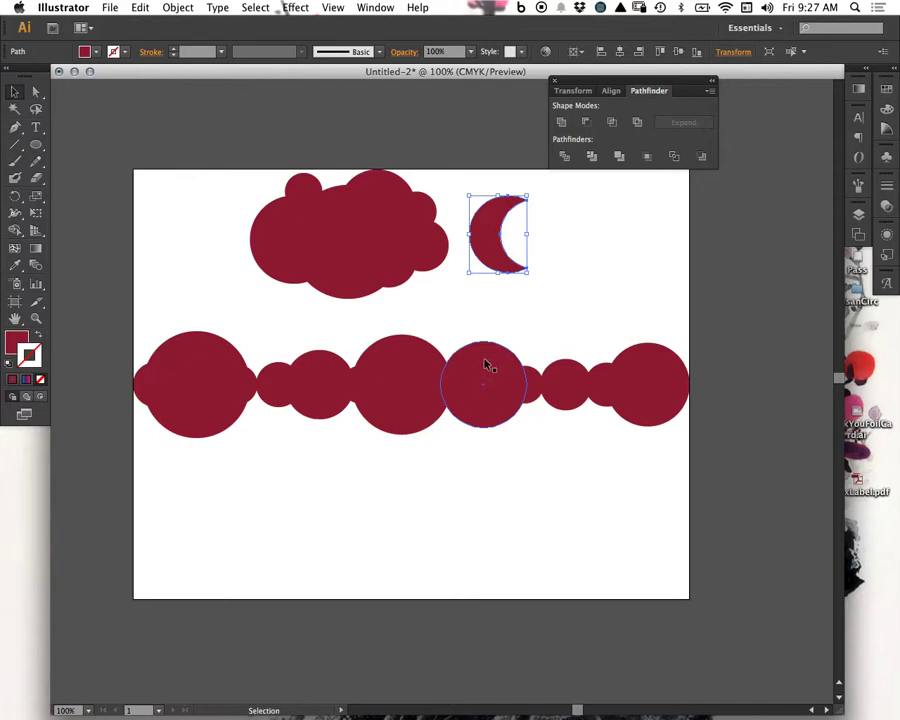
drag(474, 201, 215, 263)
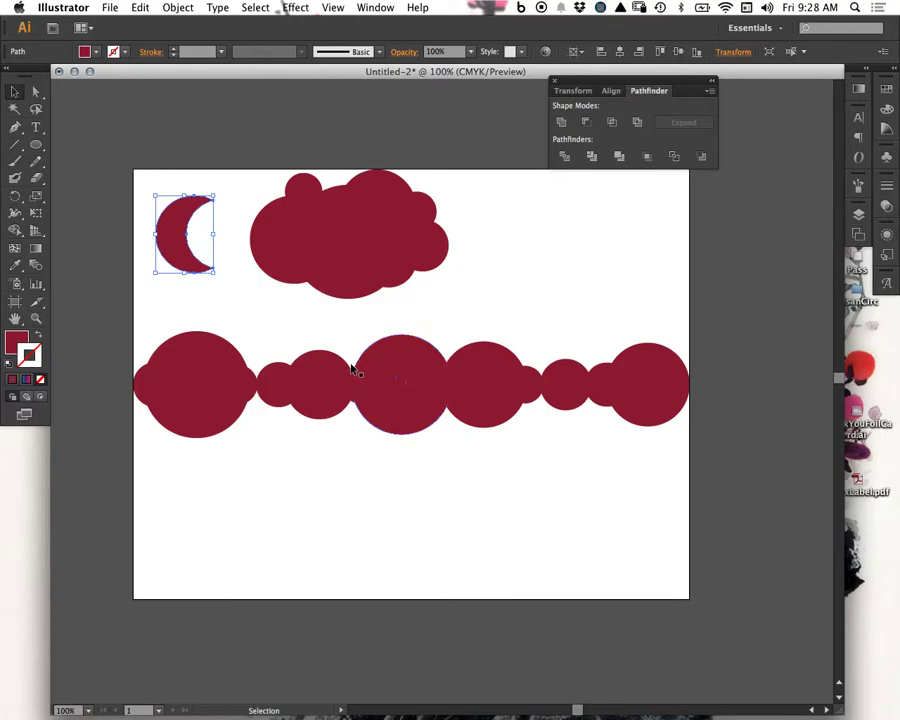
drag(446, 171, 237, 319)
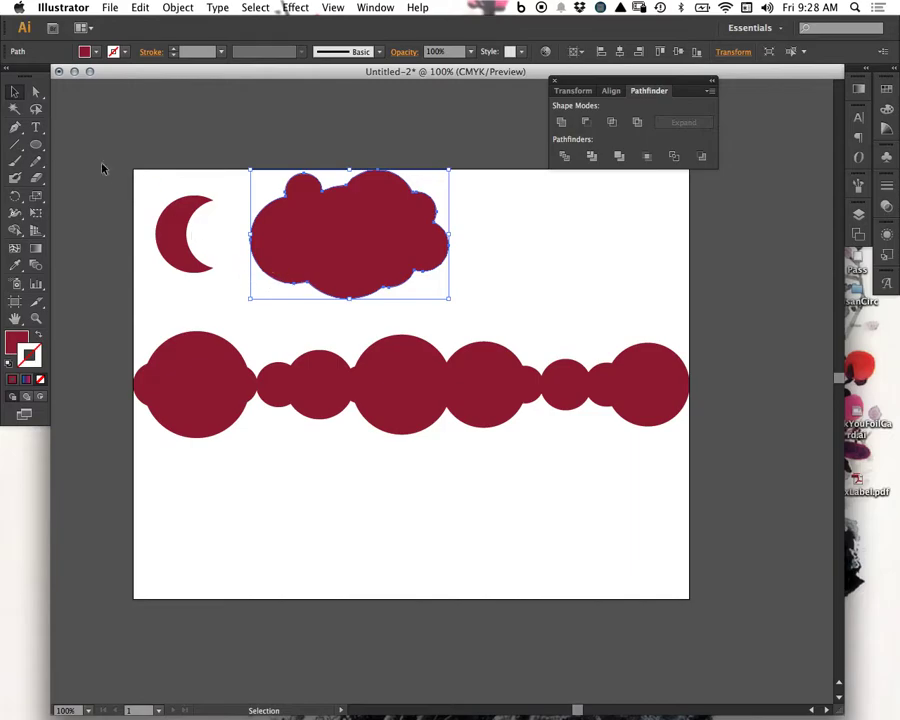
click(15, 128)
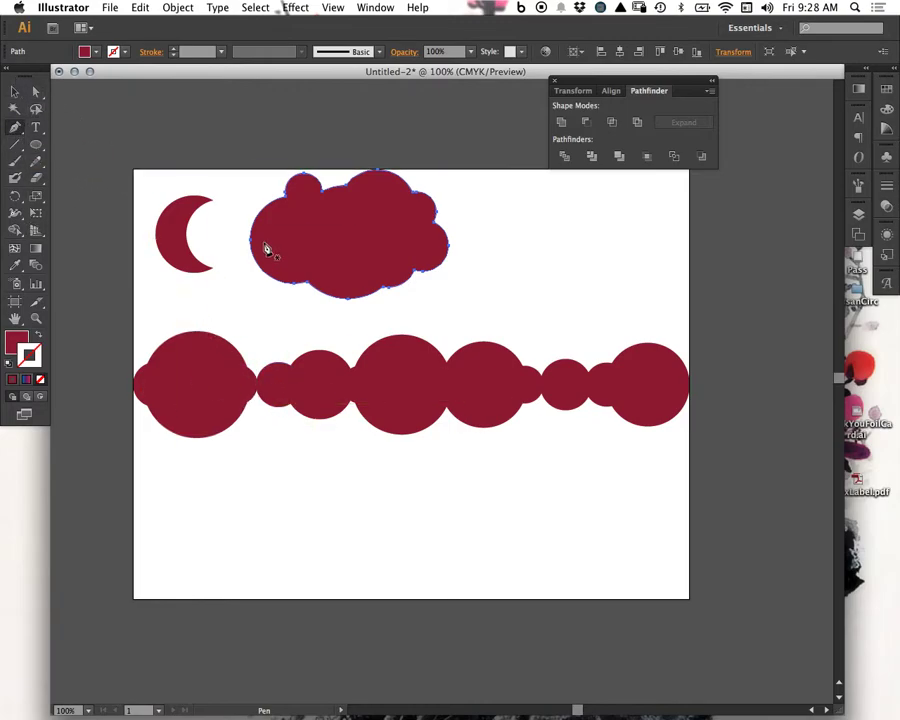
click(15, 92)
- Draw two large overlapping circles right of the cloud and a smaller circle inside the first one
click(36, 145)
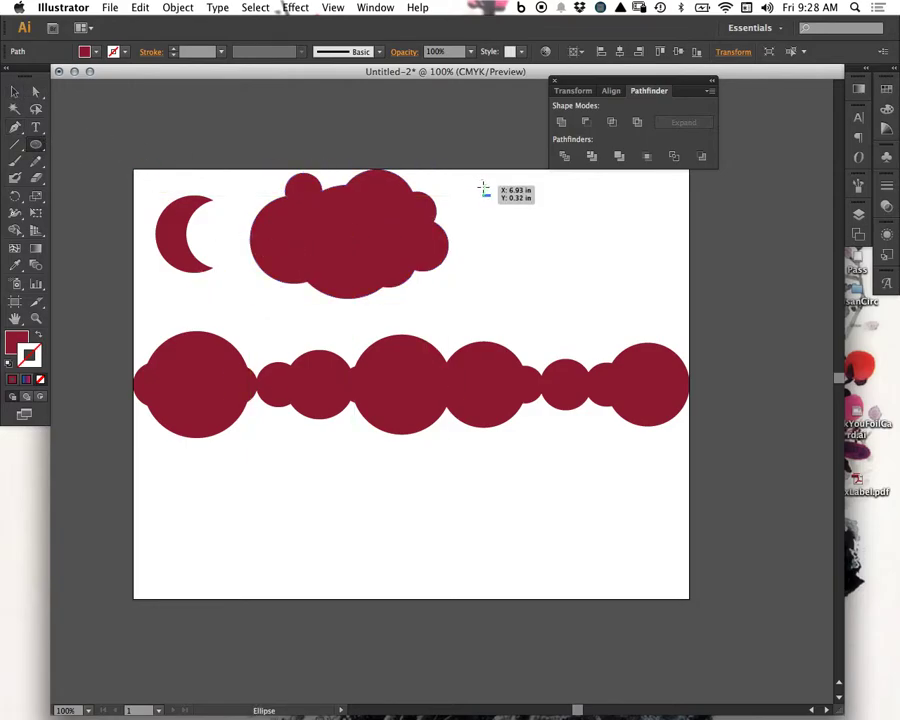
mouse_move(474, 183)
mouse_down()
mouse_move(524, 252)
mouse_move(548, 257)
mouse_up()
drag(527, 217, 593, 285)
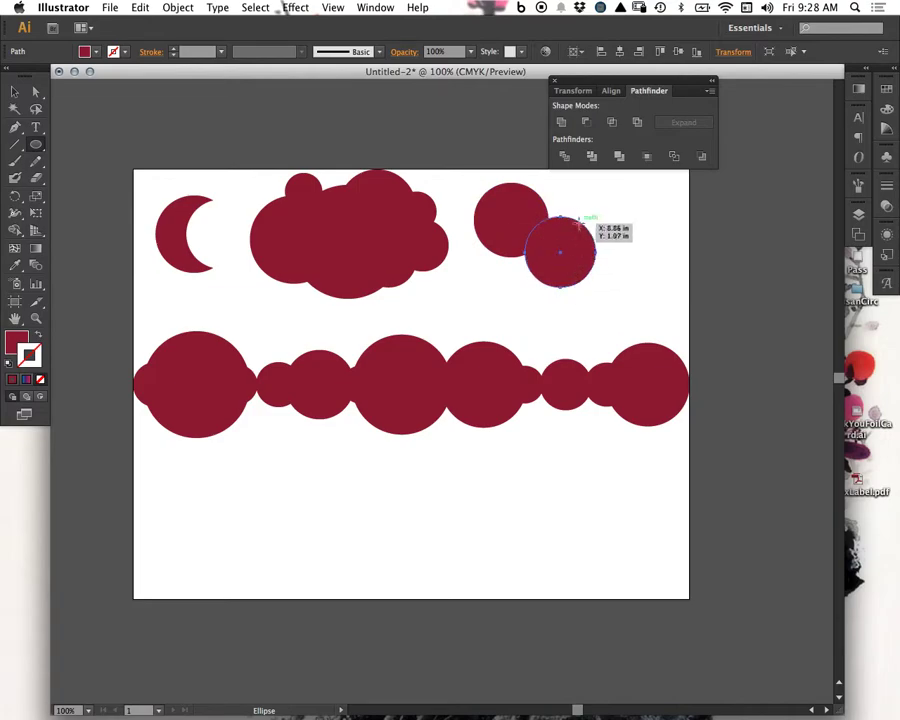
mouse_move(492, 201)
mouse_down()
mouse_move(524, 242)
mouse_move(535, 242)
mouse_up()
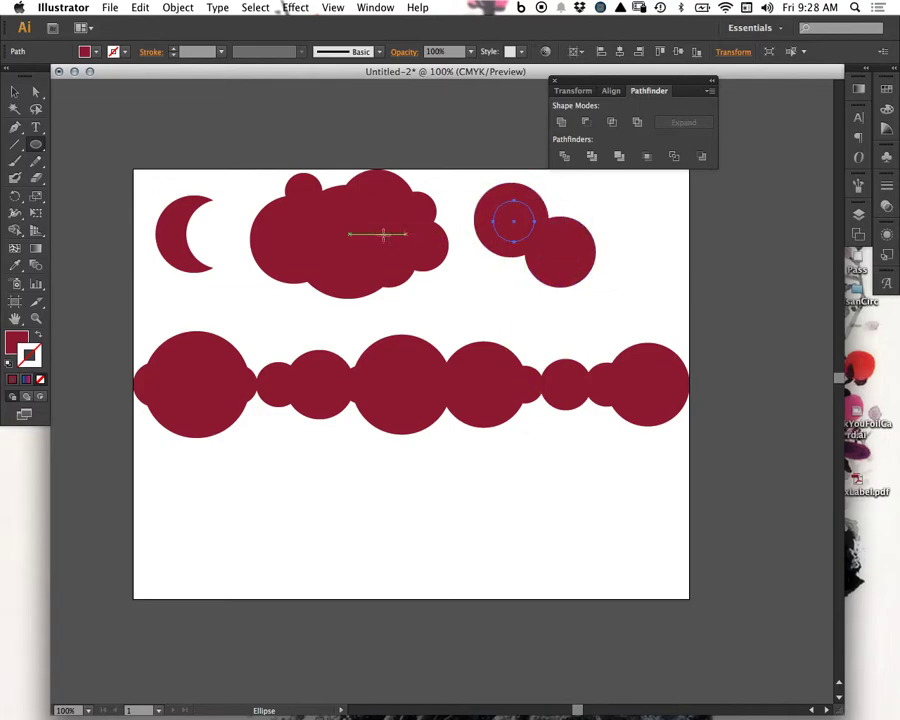
- Move the small circle aside, and shift the second large circle level with the first so they overlap, selecting both
click(15, 92)
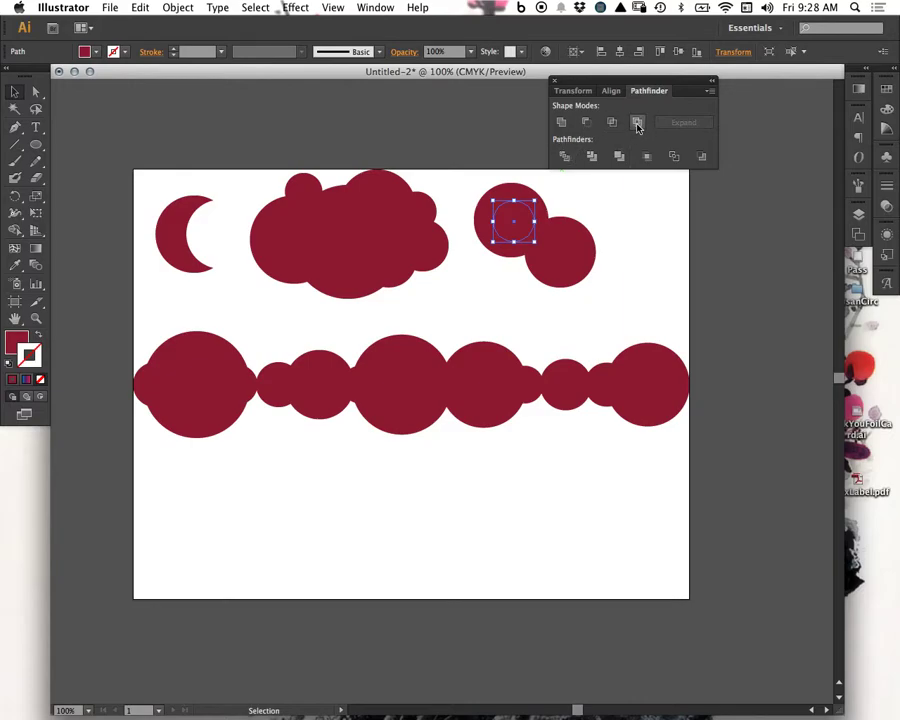
drag(538, 228, 632, 276)
drag(550, 227, 550, 231)
drag(474, 183, 541, 246)
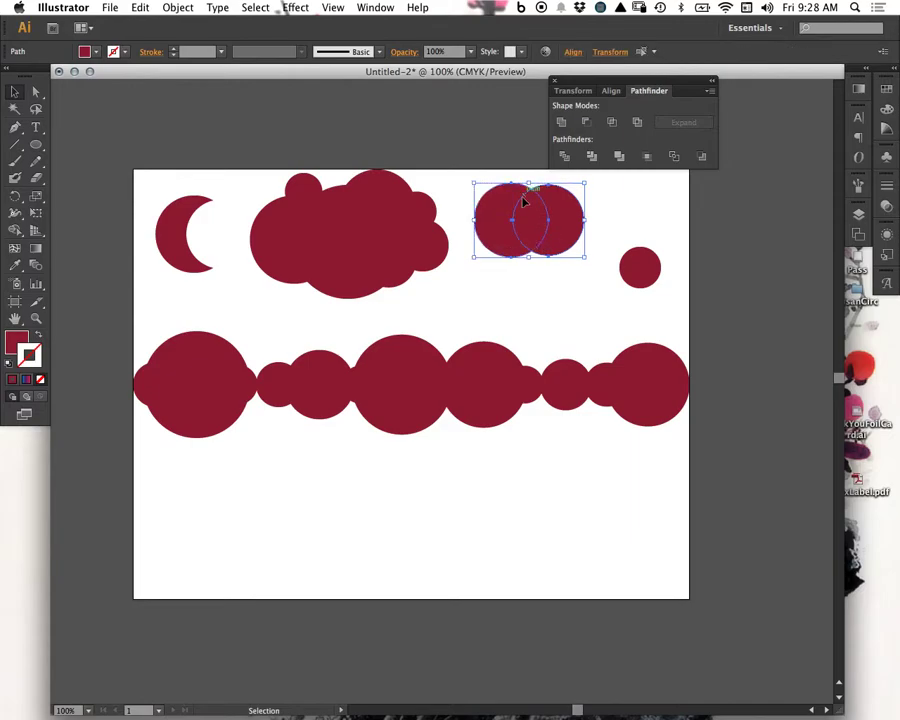
- Try the Intersect, Exclude and Unite shape modes on the two overlapping circles, undoing each one
click(613, 122)
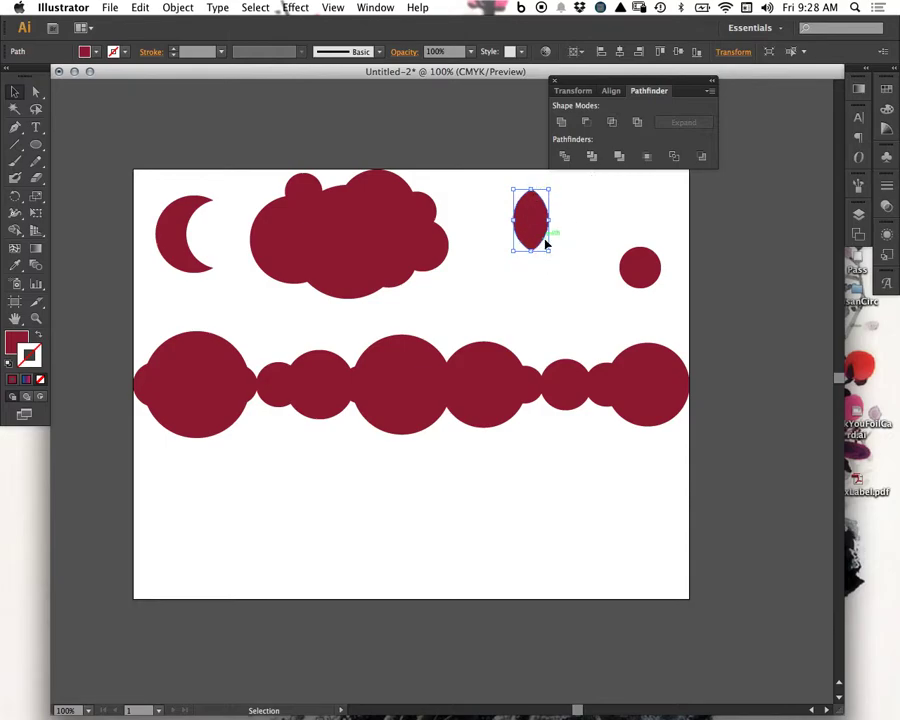
key(super+z)
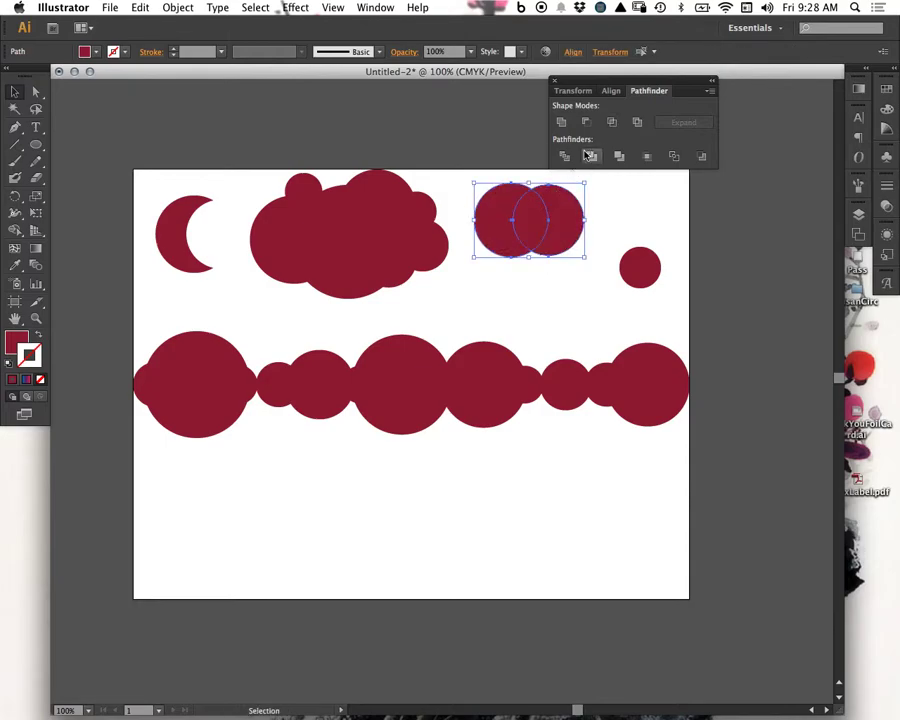
click(637, 128)
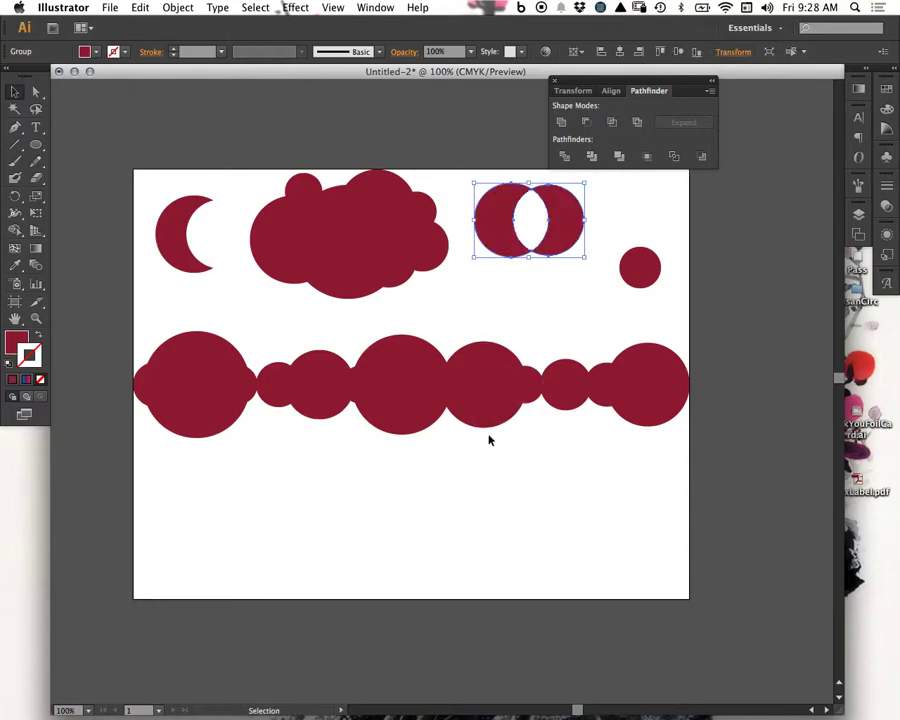
key(super+z)
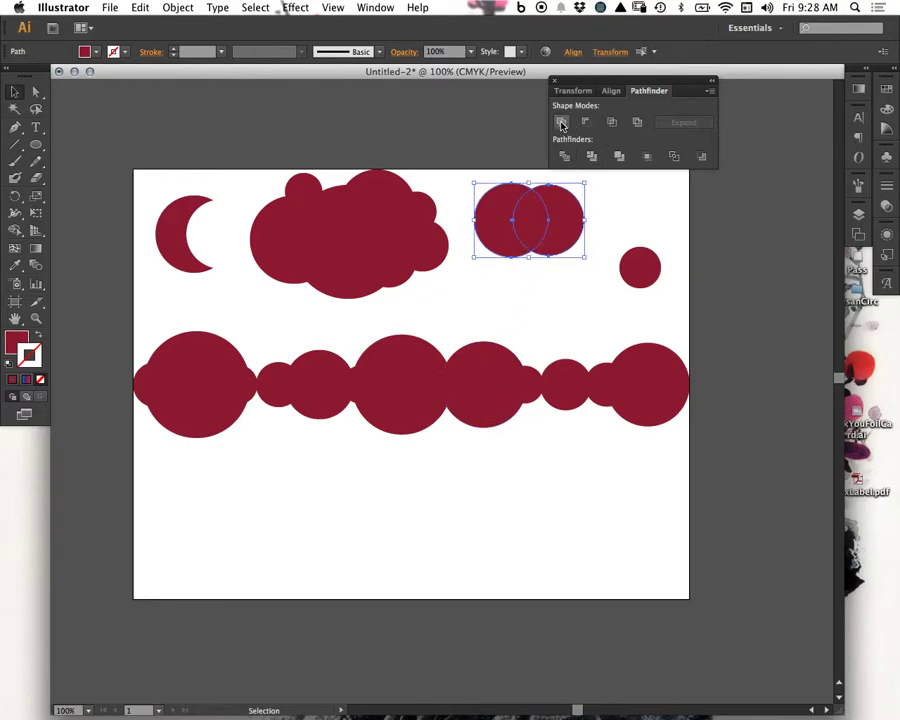
click(561, 122)
key(super+z)
- Subtract the front circle from the overlapping pair with the Minus Front shape mode
click(585, 122)
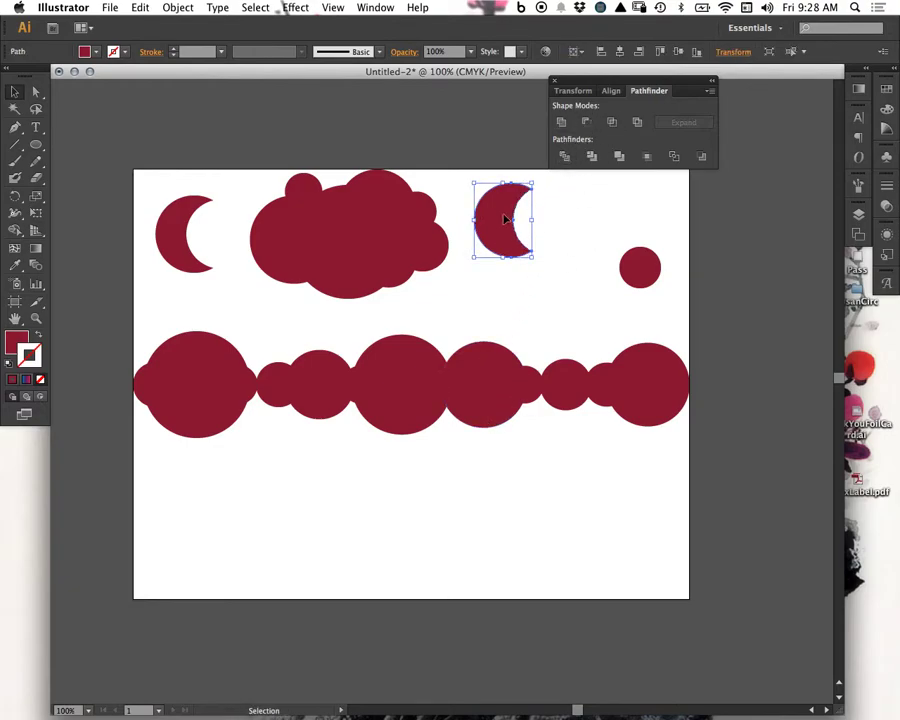
- Undo the Minus Front subtraction and split the two overlapping circles into pieces with the Divide pathfinder
key(super+z)
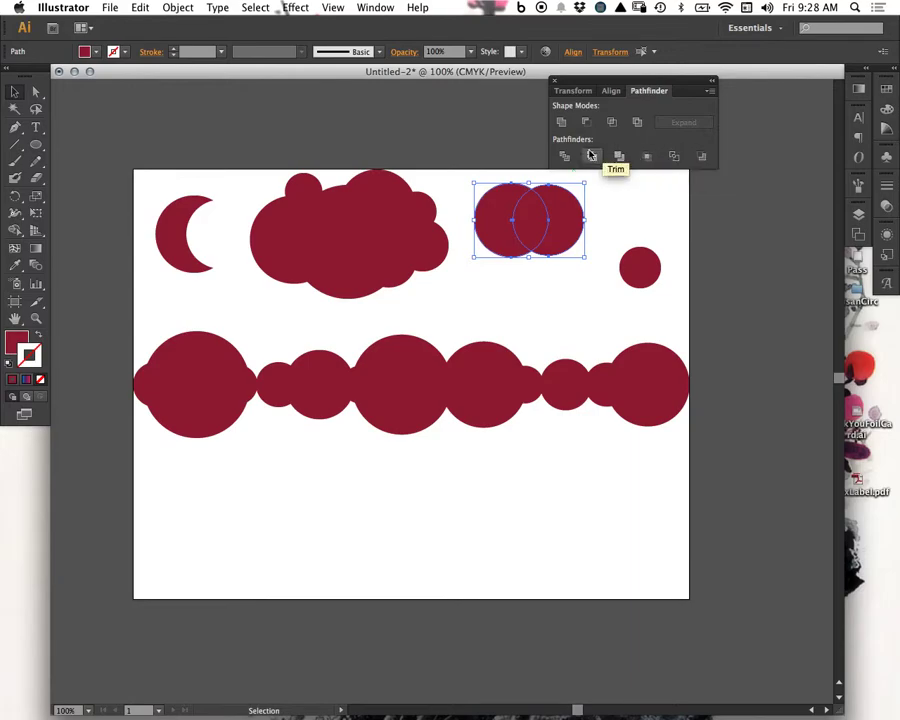
click(566, 157)
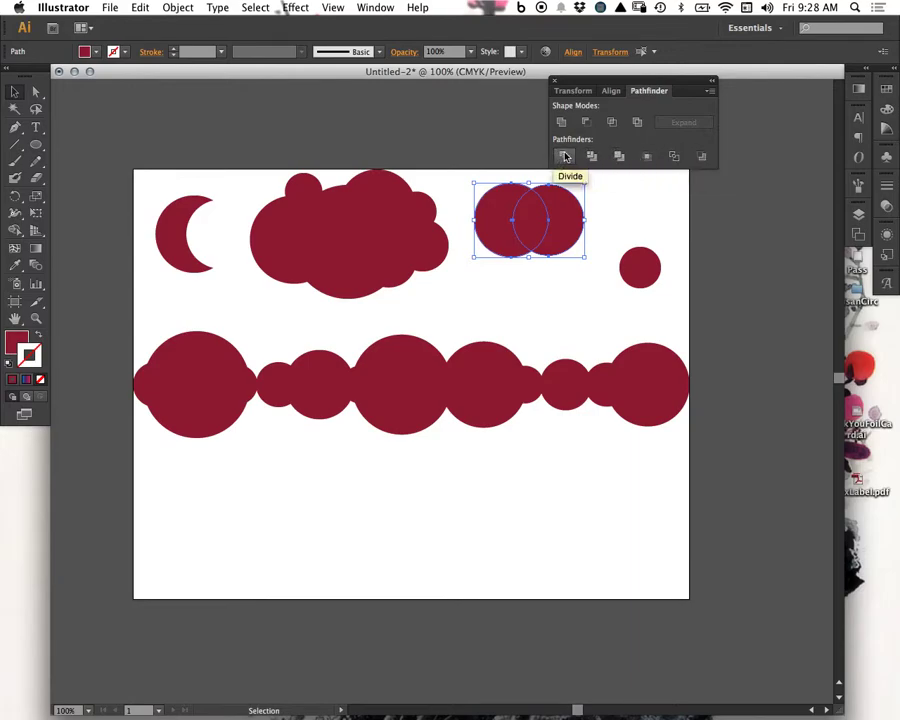
- Move the divided pieces individually so the middle lens sits lower, between and overlapping the two crescents
key(a)
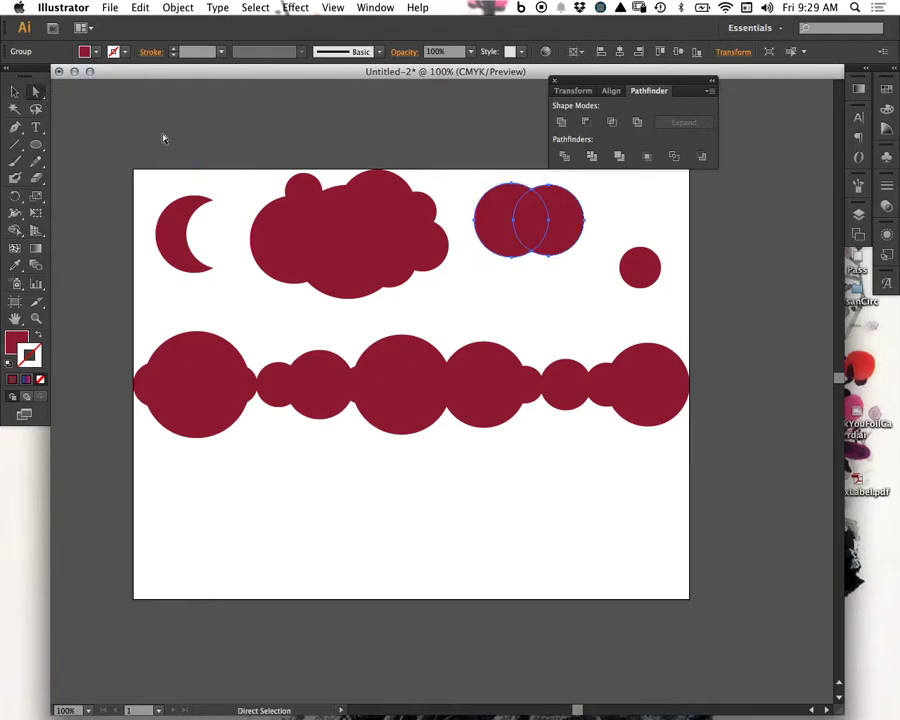
click(546, 274)
drag(559, 228, 589, 227)
drag(539, 236, 583, 245)
drag(503, 230, 520, 240)
drag(577, 245, 561, 245)
click(560, 347)
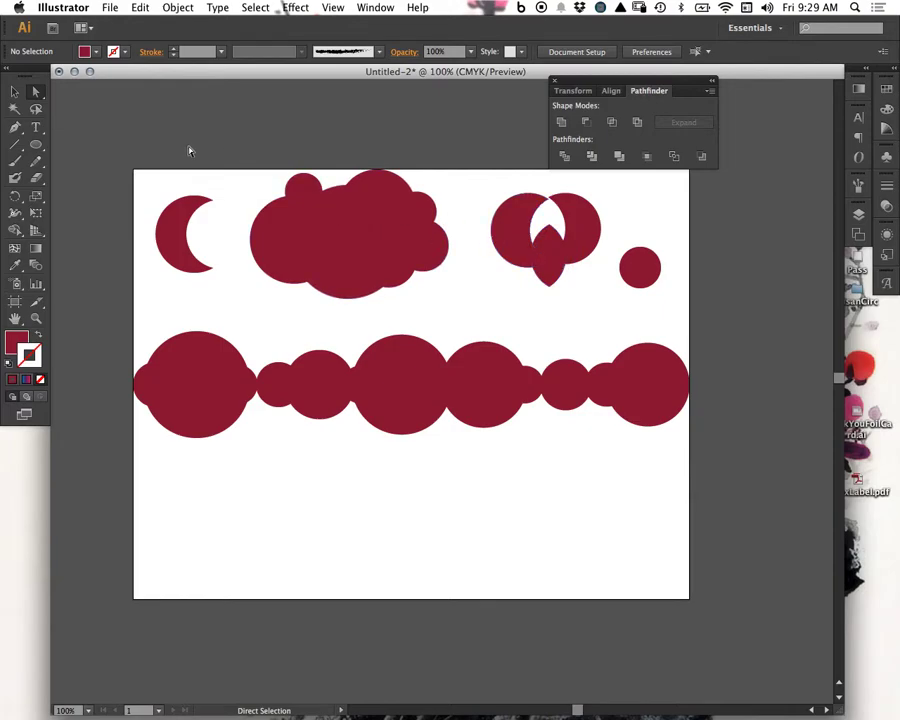
- Try uniting the two crescents and the lens into one shape, and undo it
click(15, 91)
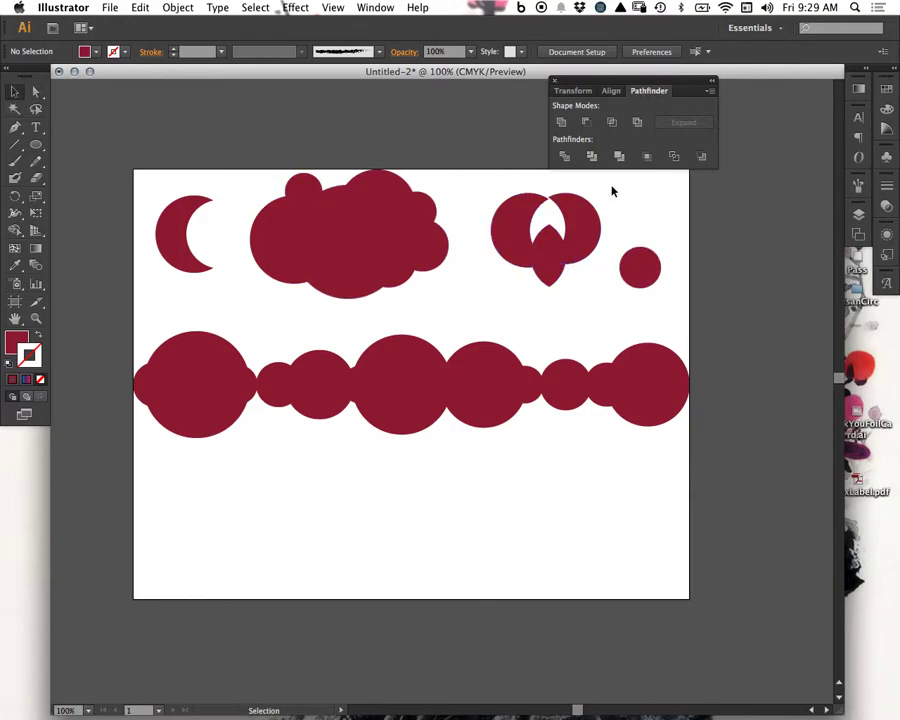
drag(583, 296, 520, 210)
click(563, 120)
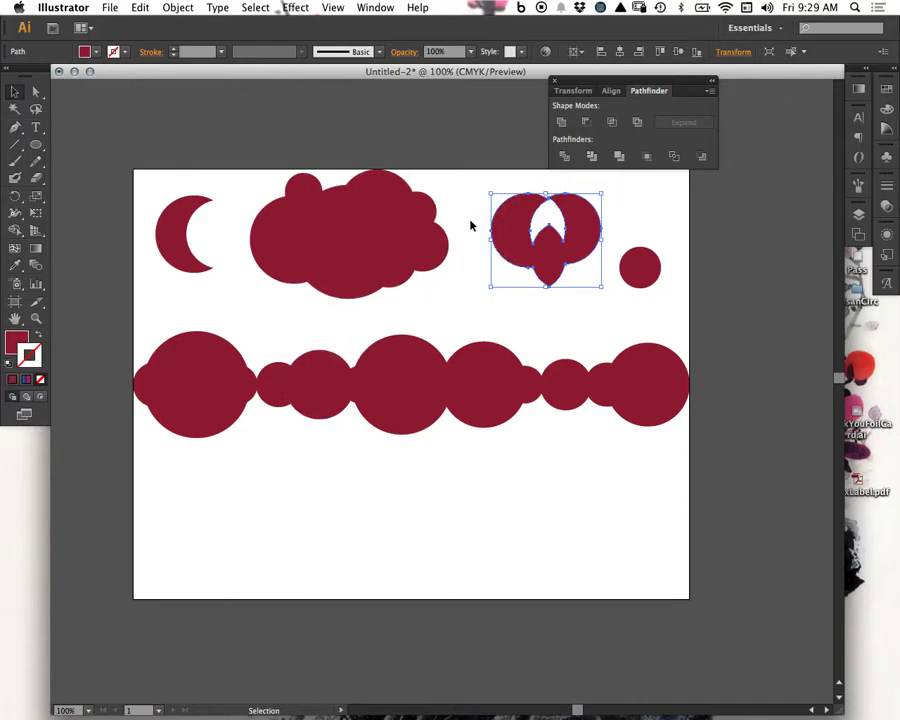
key(super+z)
- Try moving the grouped crescents and lens, and undo the moves
click(587, 260)
mouse_move(585, 243)
mouse_down()
mouse_move(582, 250)
mouse_move(593, 240)
mouse_up()
key(super+z)
key(super+z)
click(589, 288)
key(super+z)
key(super+z)
click(592, 281)
drag(592, 286, 665, 211)
- Ungroup the two crescents and the lens, and deselect them
right_click(566, 253)
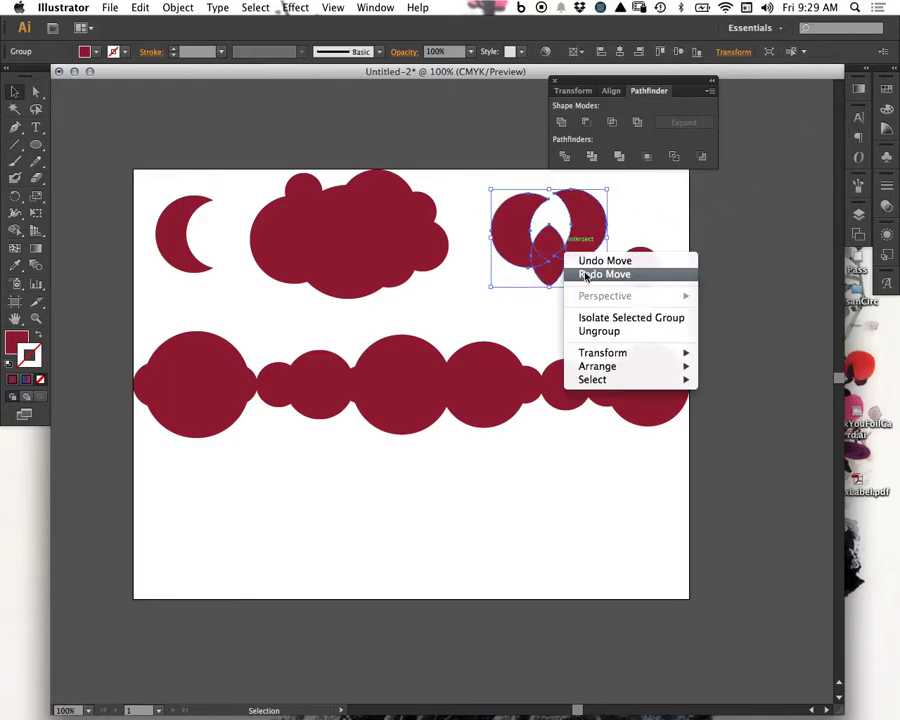
click(605, 331)
right_click(590, 279)
click(533, 305)
click(533, 305)
- Fill the right-hand crescent with the brown swatch C=30 M=50 Y=75 K=10 and remove its stroke
click(593, 229)
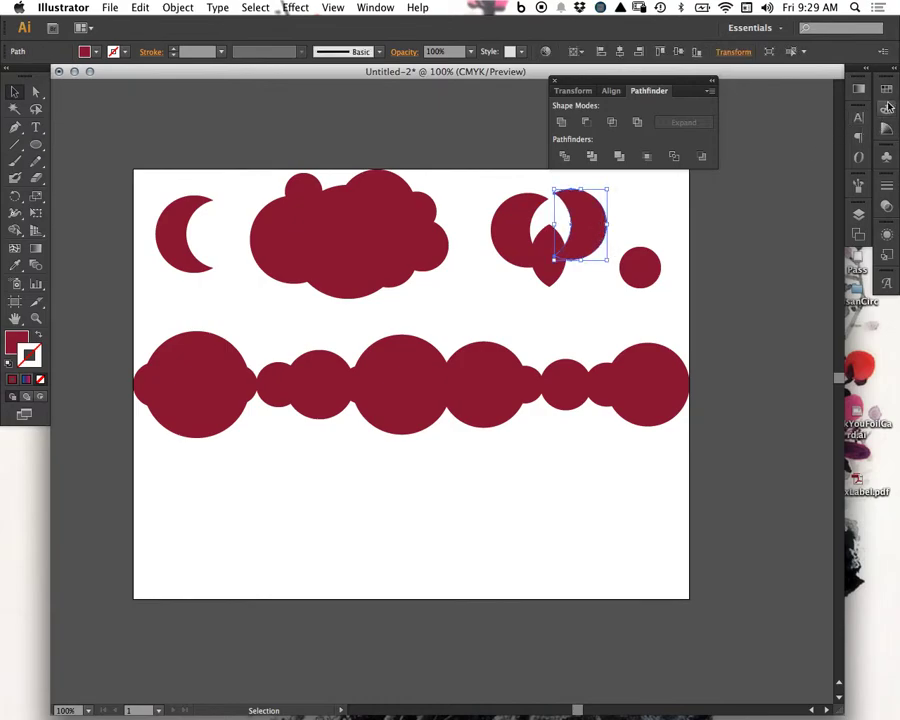
click(857, 120)
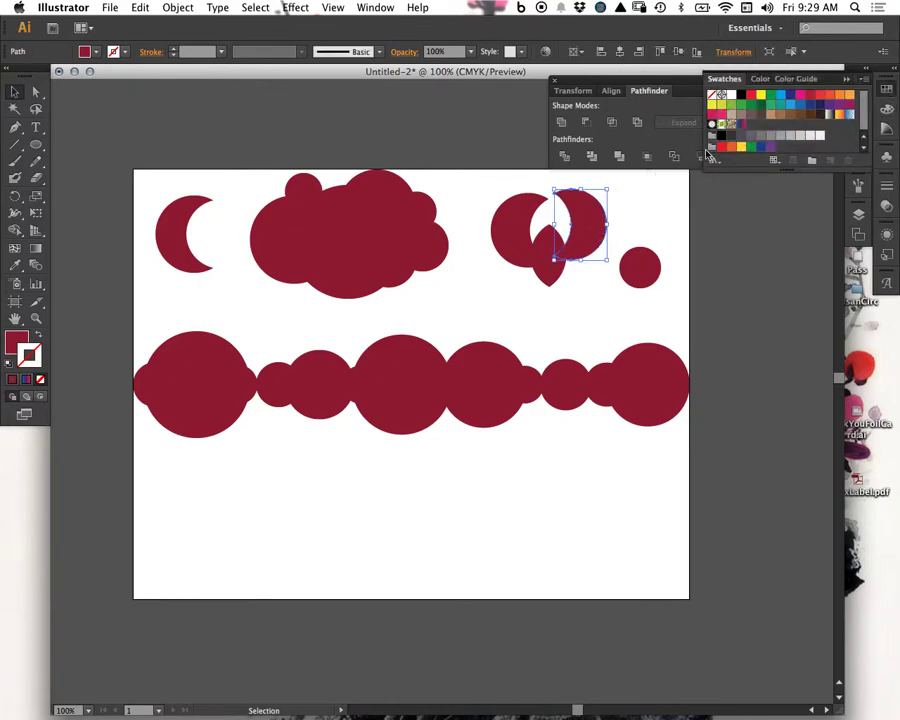
double_click(781, 114)
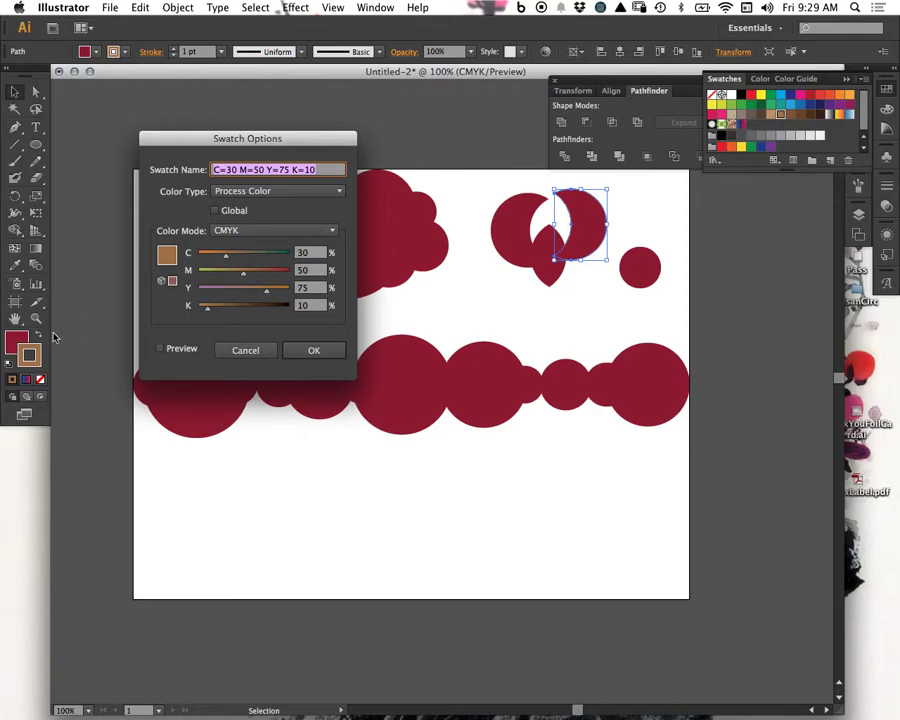
click(313, 350)
click(40, 335)
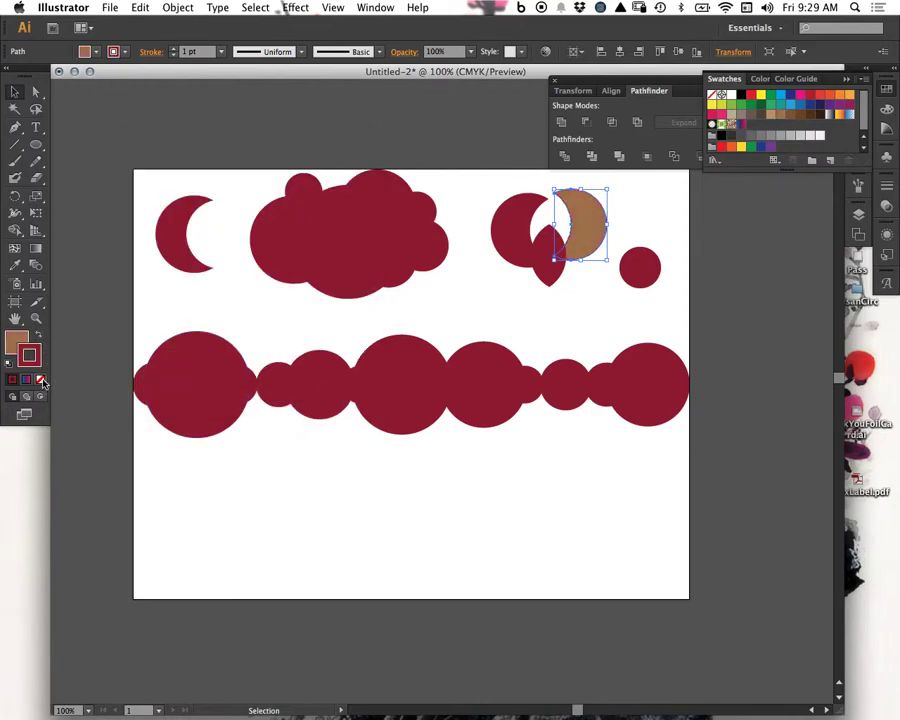
click(41, 380)
click(448, 195)
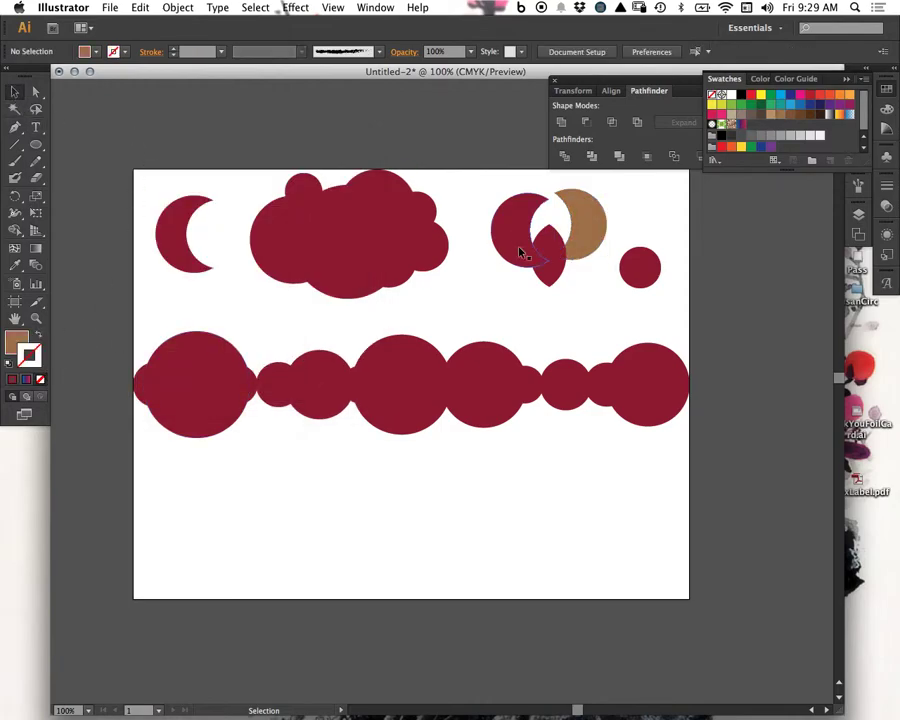
- Try uniting the brown crescent with the red crescent and lens, and undo the merge
drag(517, 235, 584, 238)
click(561, 122)
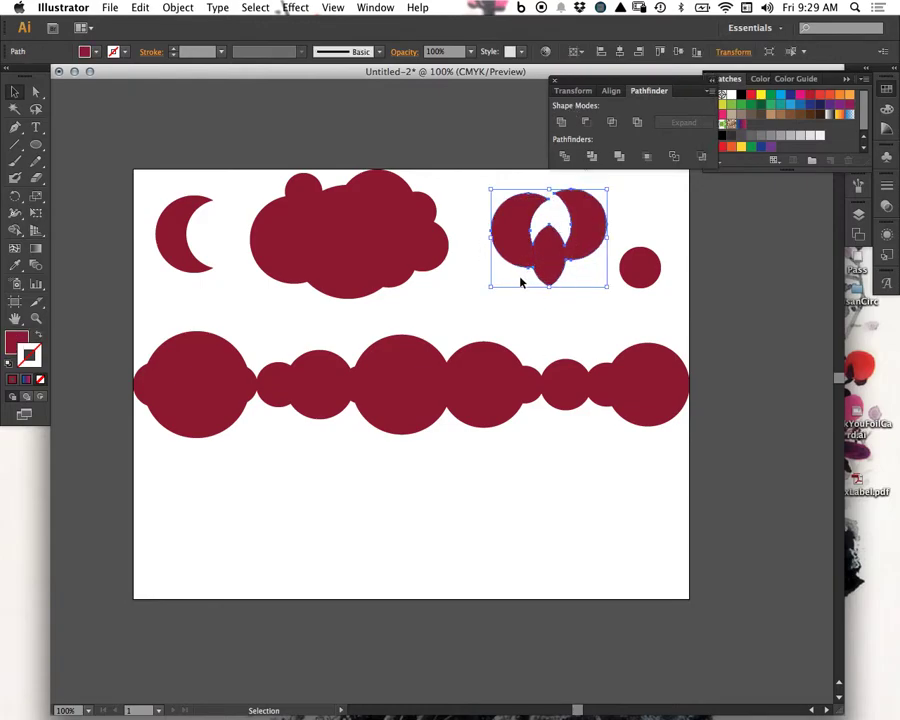
key(super+z)
click(585, 308)
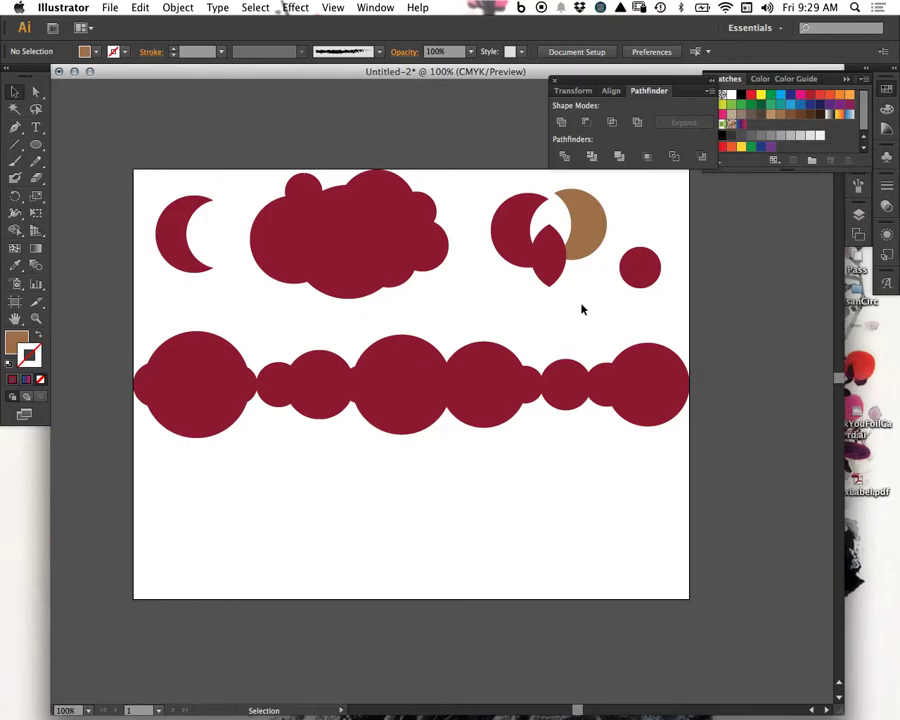
- Shift the brown crescent up slightly, and try centering both crescents vertically on the artboard before undoing that alignment
mouse_move(597, 226)
mouse_down()
mouse_move(597, 236)
mouse_move(588, 207)
mouse_up()
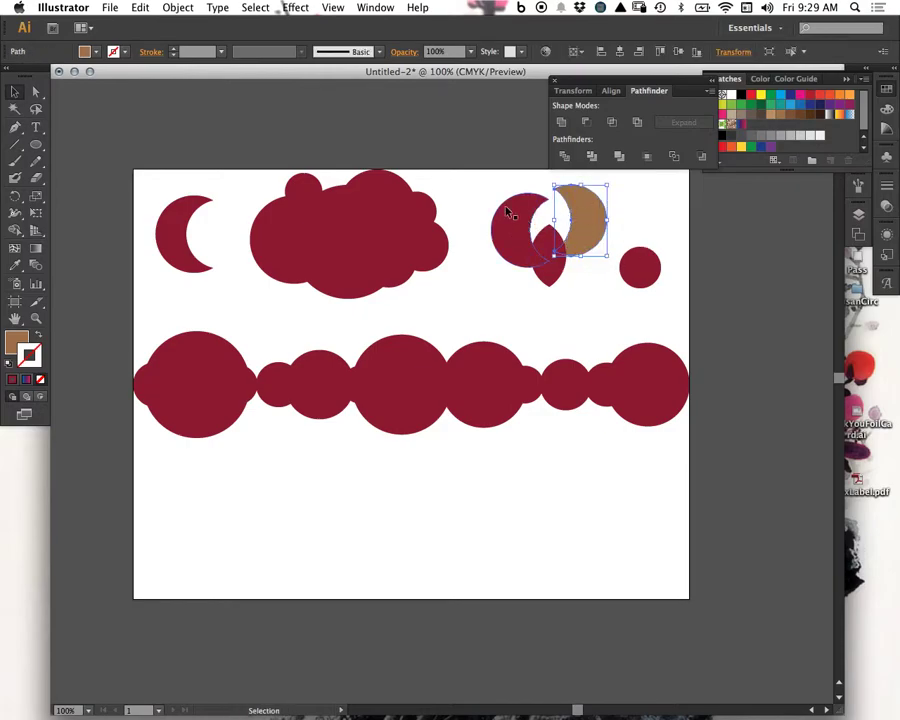
drag(506, 168, 605, 195)
click(611, 90)
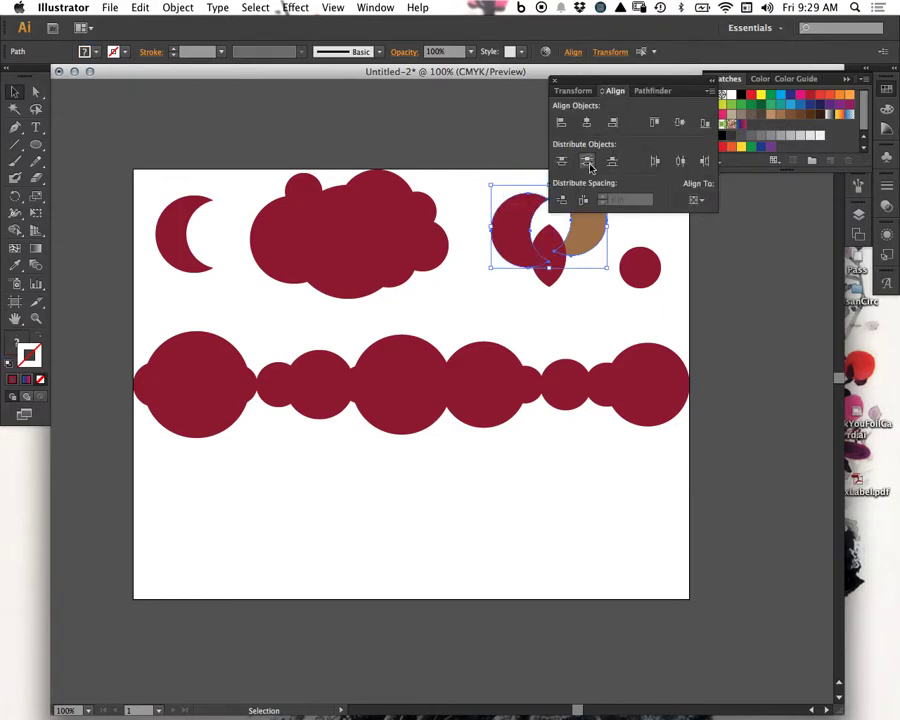
click(680, 122)
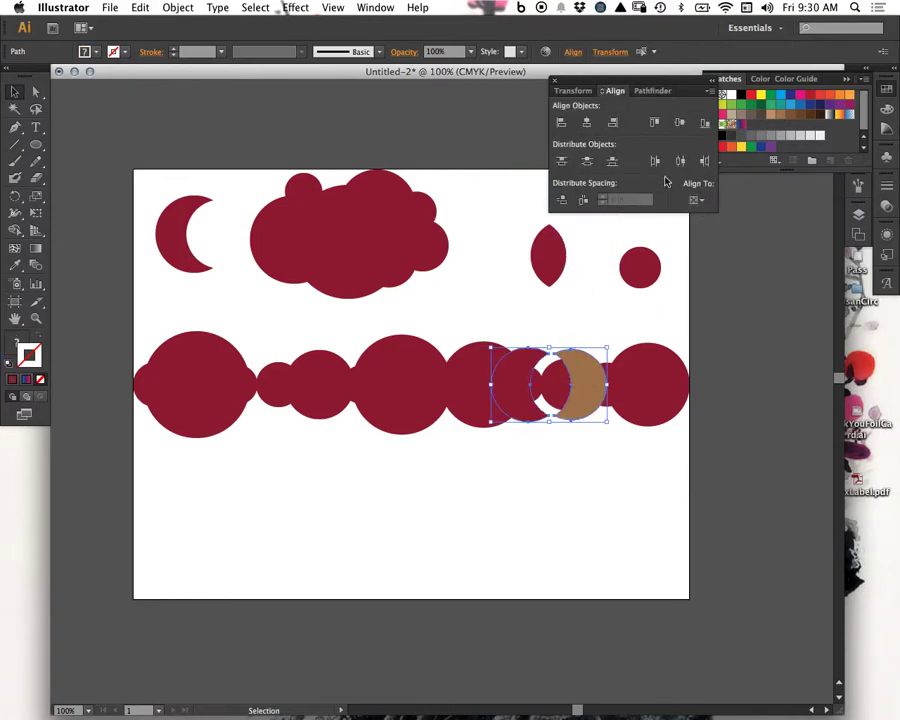
key(super+z)
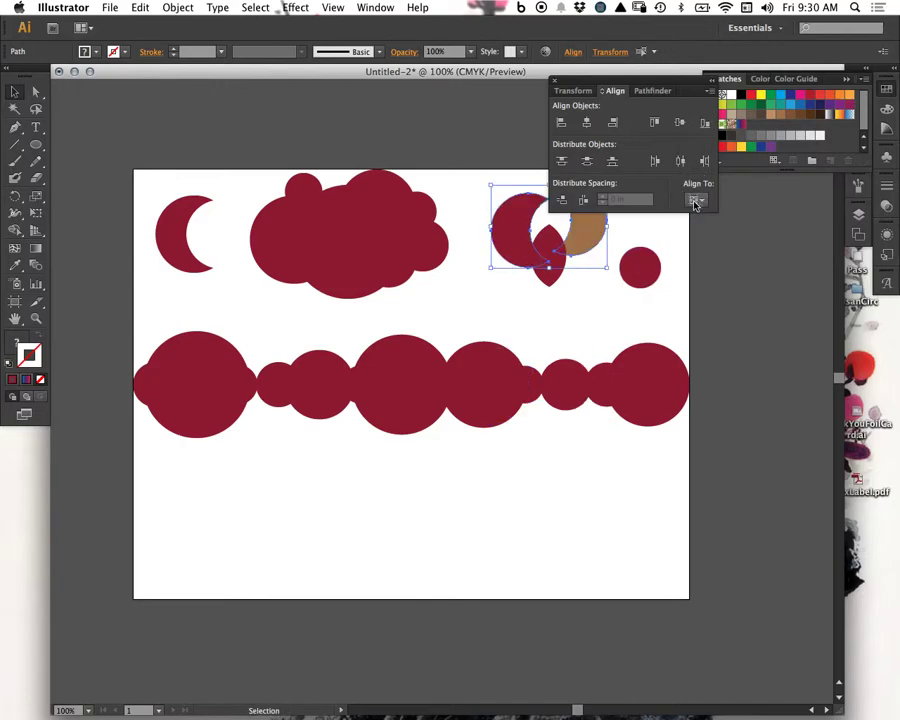
- Align the two crescents' vertical centers relative to the selection, and group them
click(697, 203)
click(705, 215)
click(600, 287)
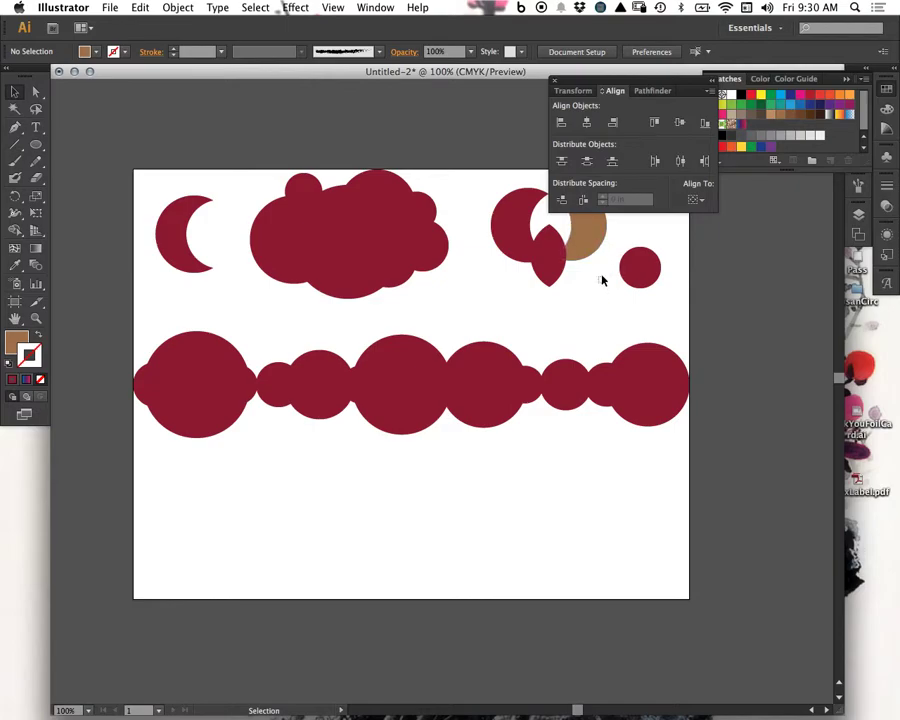
- Check the crescents' grouping by selecting and shifting them together, and move the floating Align options clear of the artwork
click(562, 214)
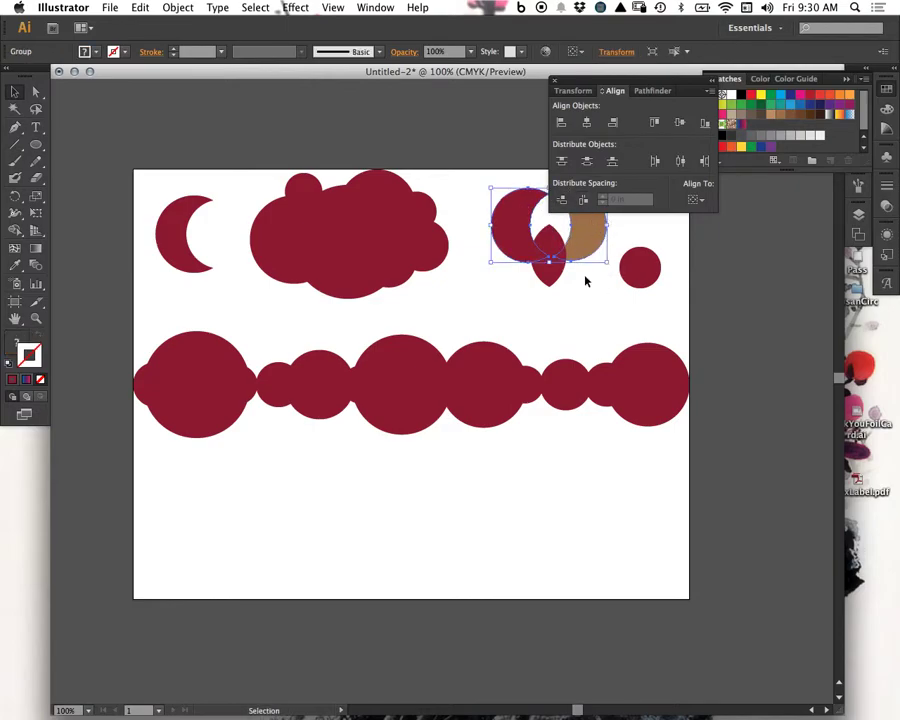
shift+click(548, 255)
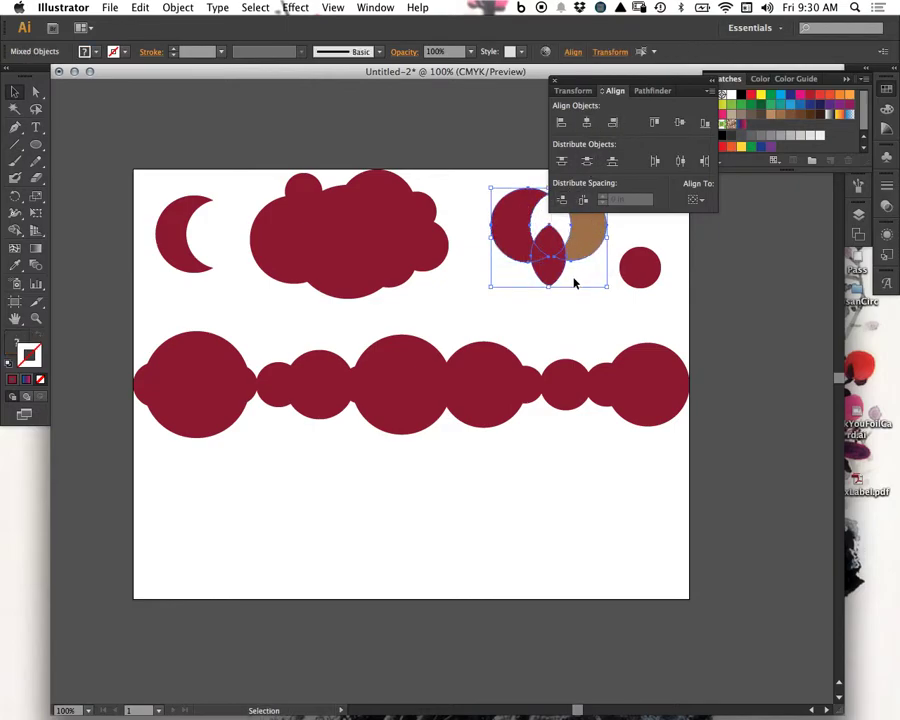
click(584, 302)
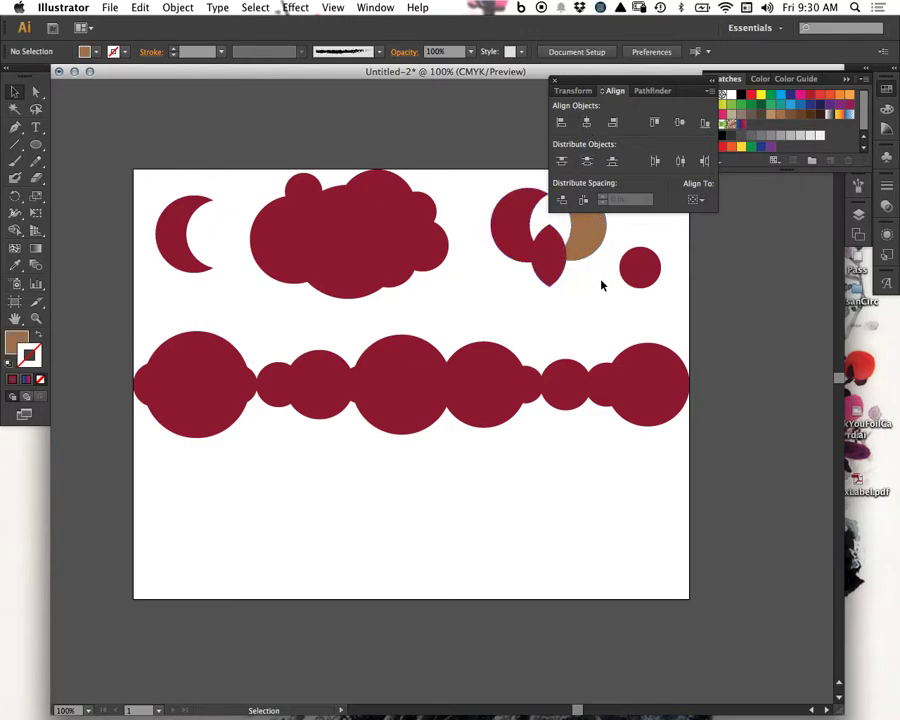
drag(691, 86, 818, 230)
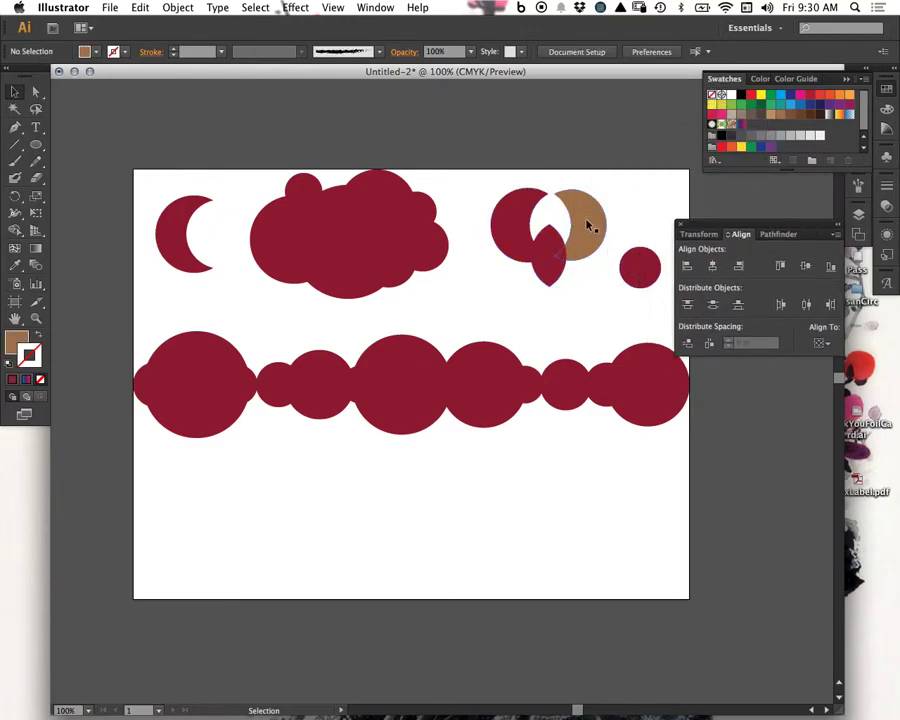
click(587, 218)
click(585, 287)
click(592, 232)
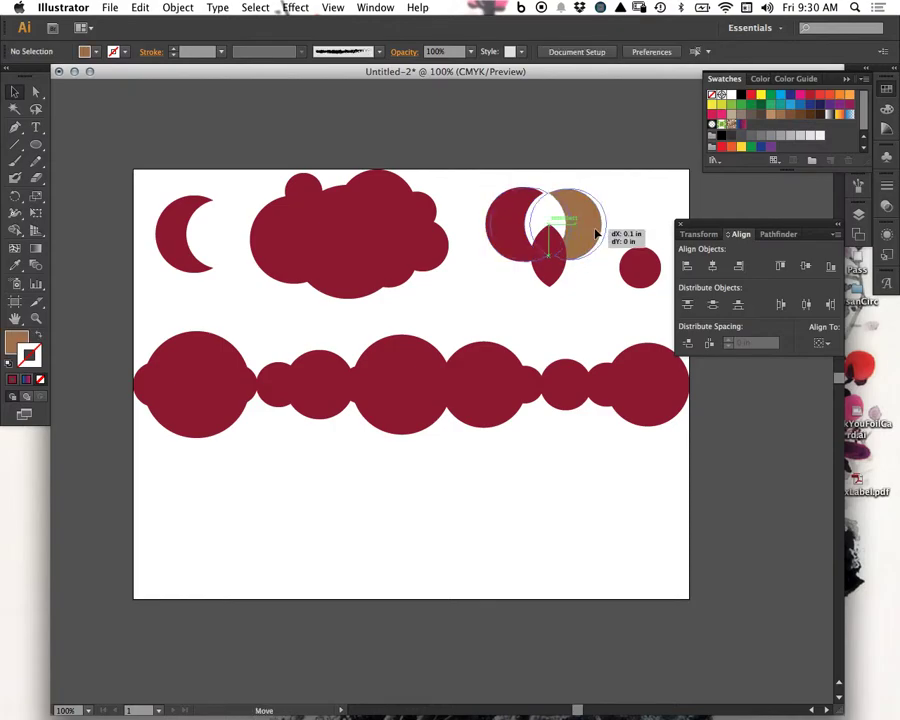
click(586, 291)
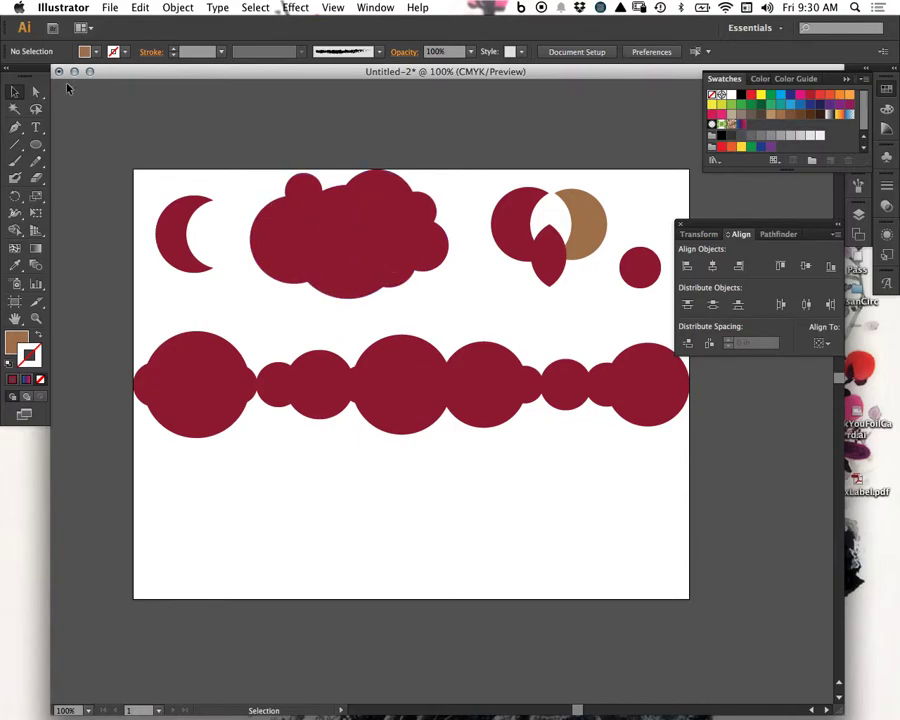
drag(661, 470, 170, 190)
click(440, 490)
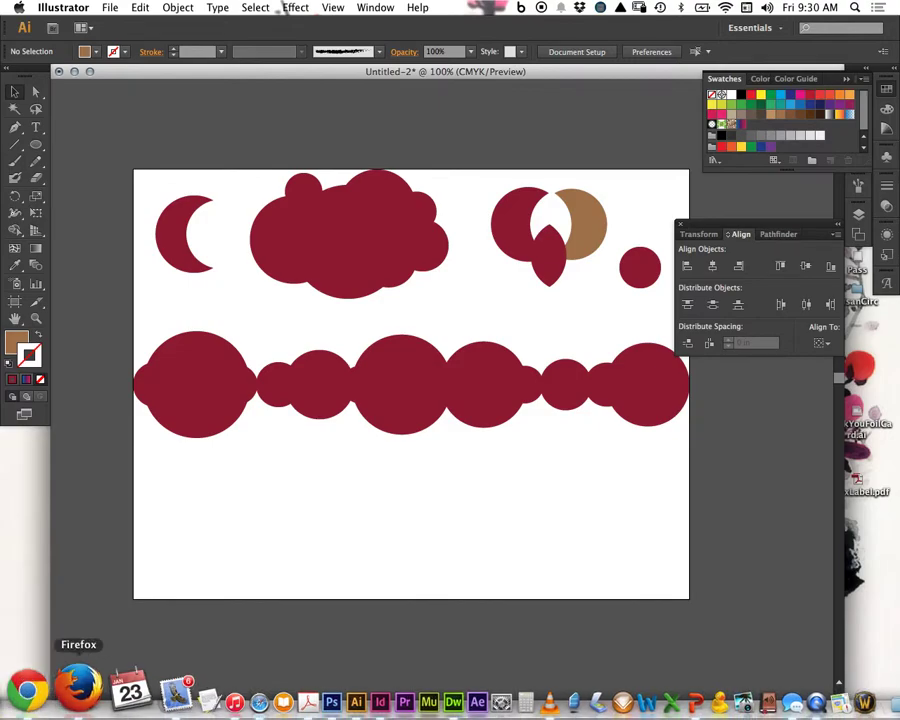
- Switch to Chrome and search Google for "wave texture"
click(57, 706)
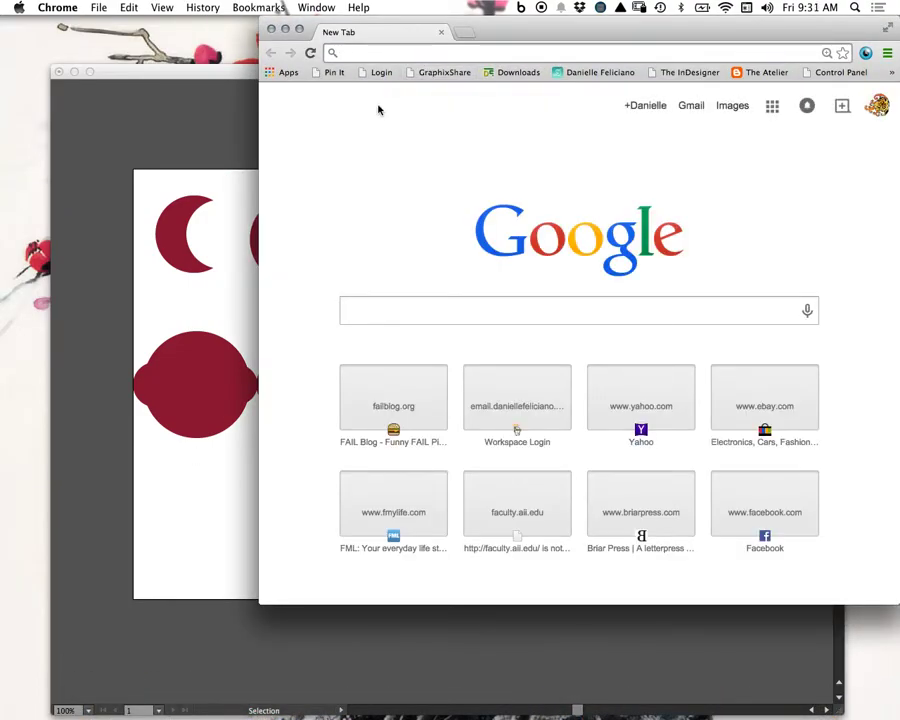
text(wave t)
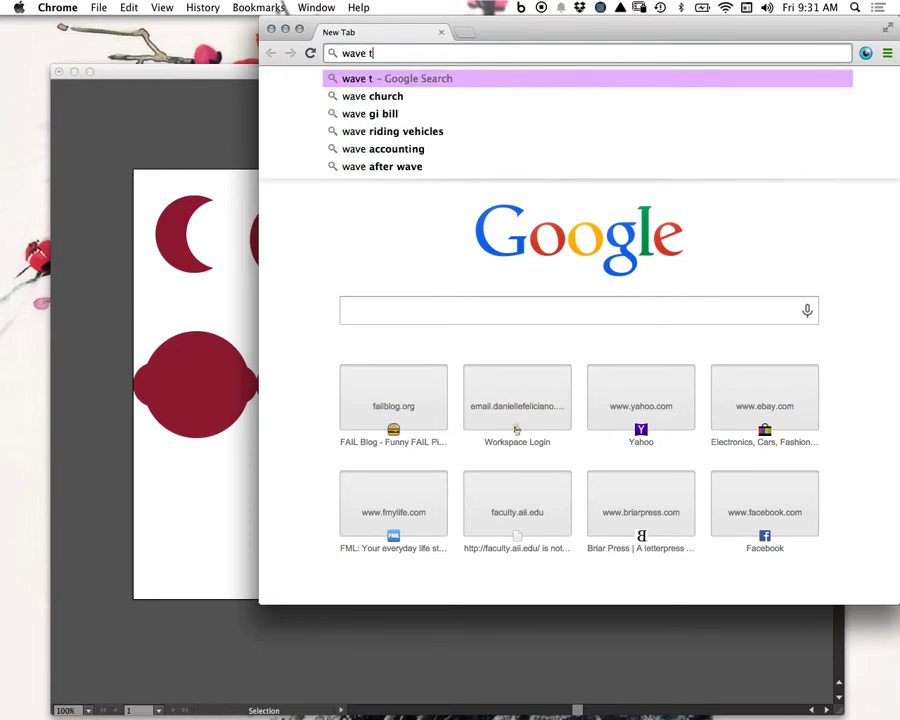
text(exture)
key(Return)
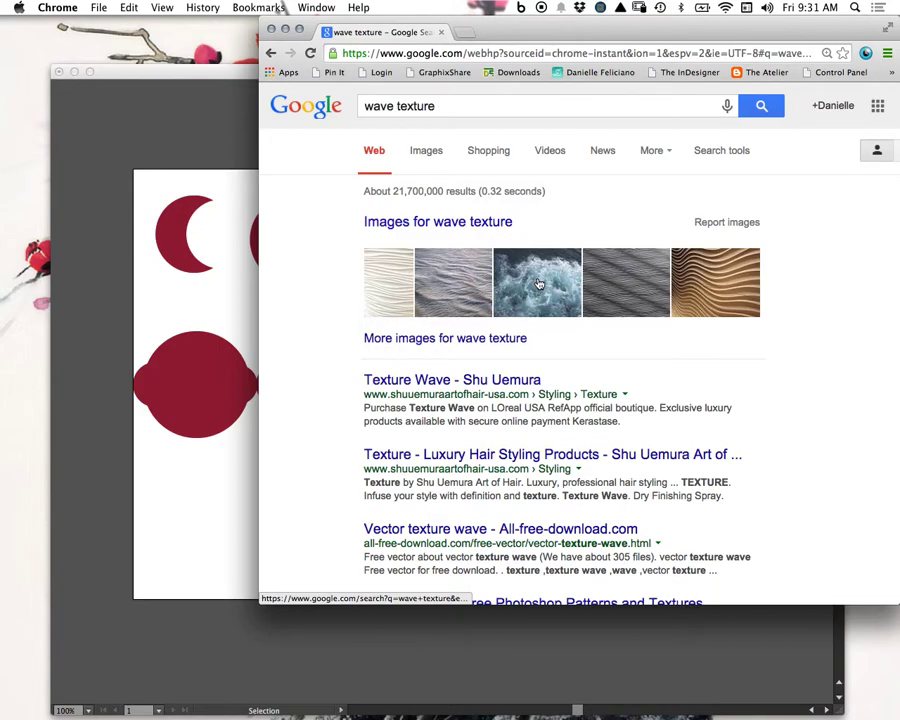
- Open the brown rippled wave texture from the image results at full size
click(558, 256)
key(super+bracketleft)
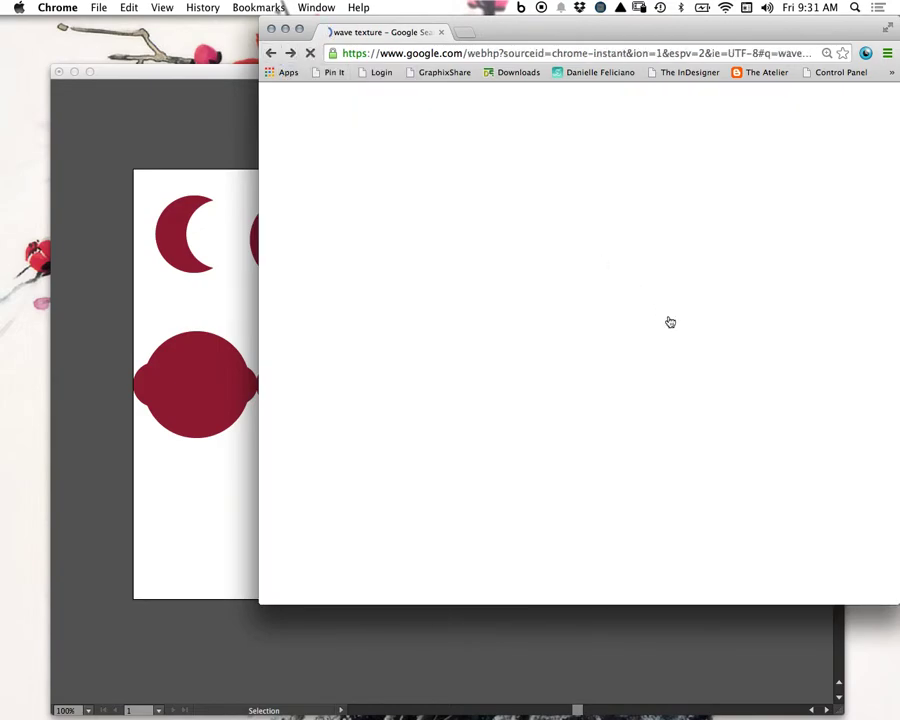
click(730, 300)
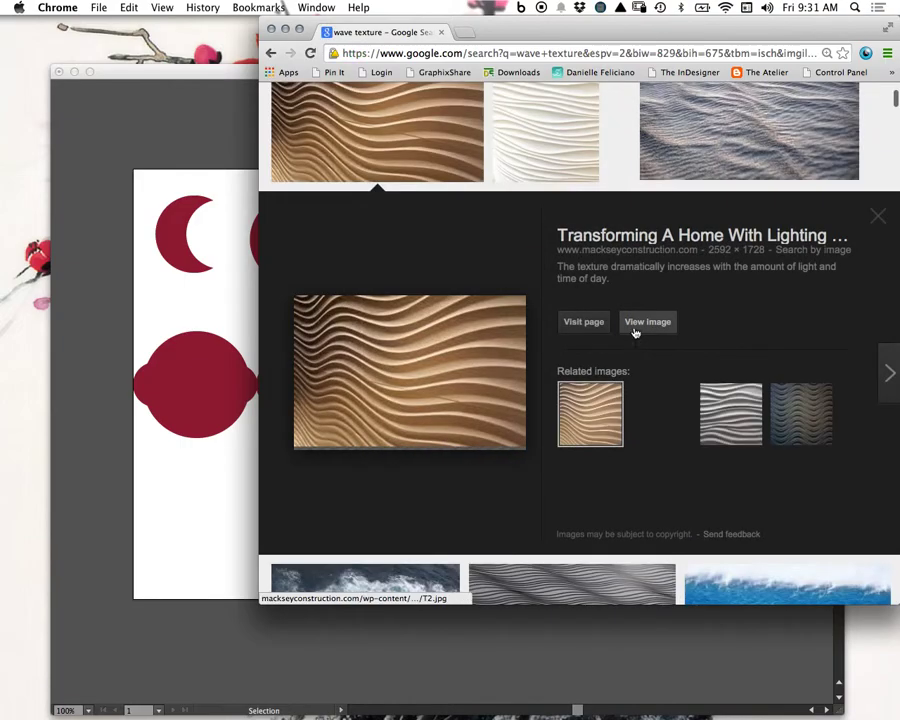
click(651, 325)
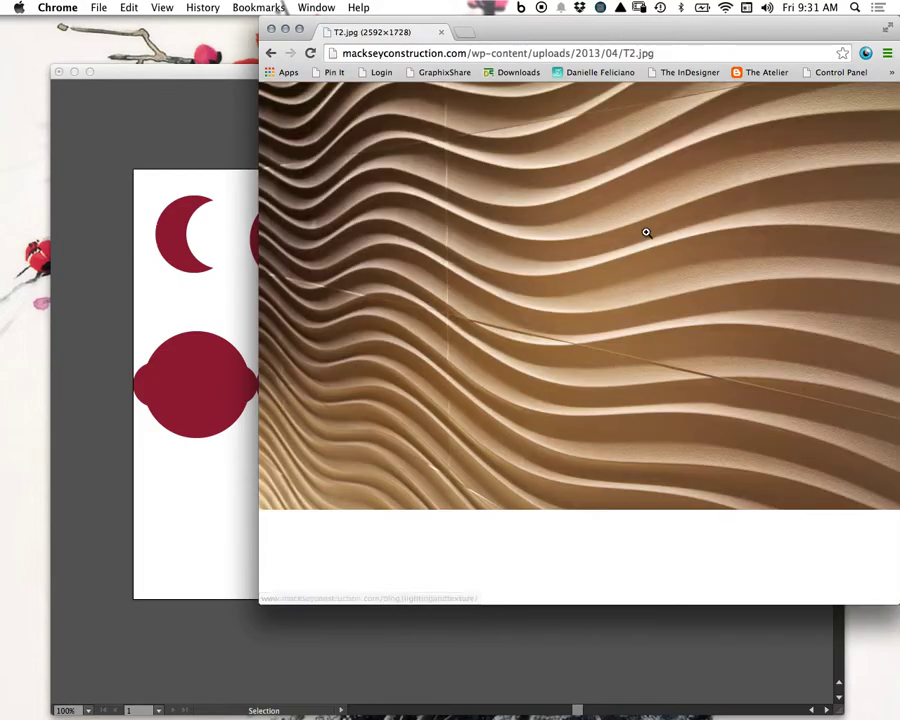
- Save the wave texture image to the Desktop as T2.jpg
right_click(481, 250)
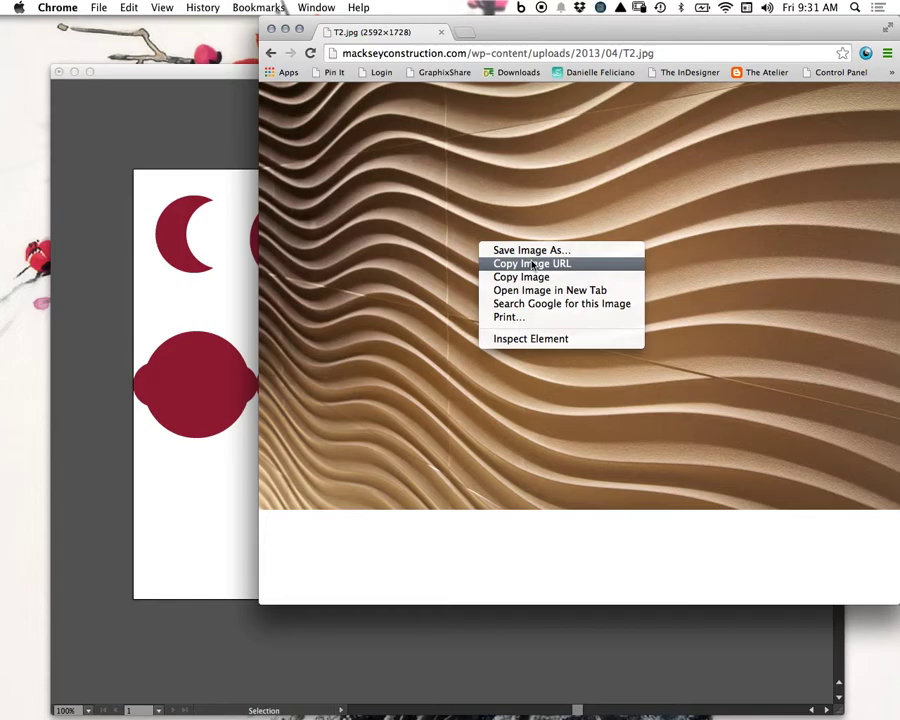
click(536, 251)
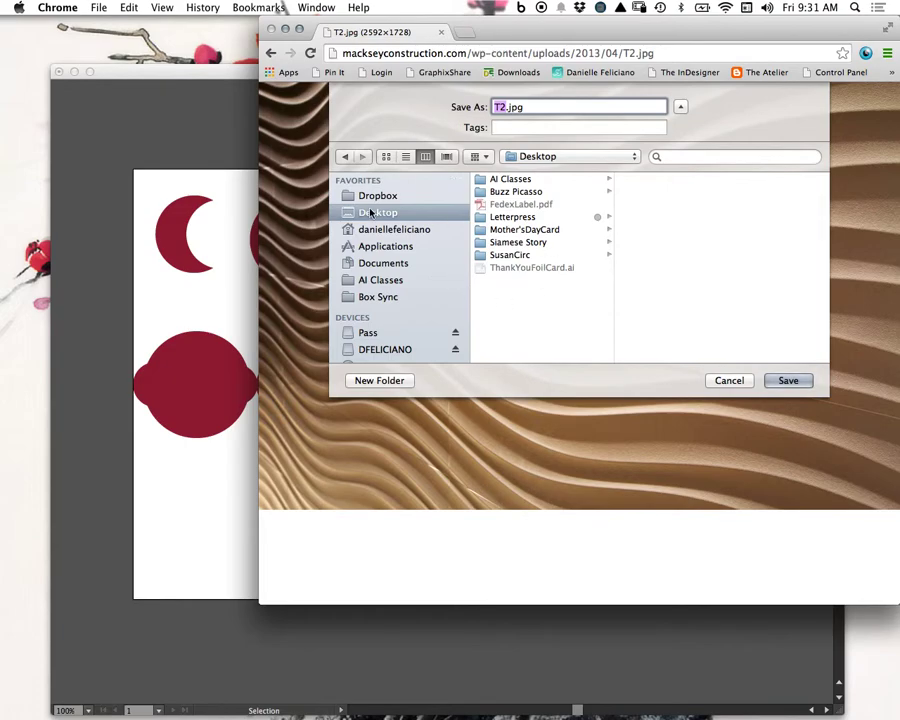
click(786, 381)
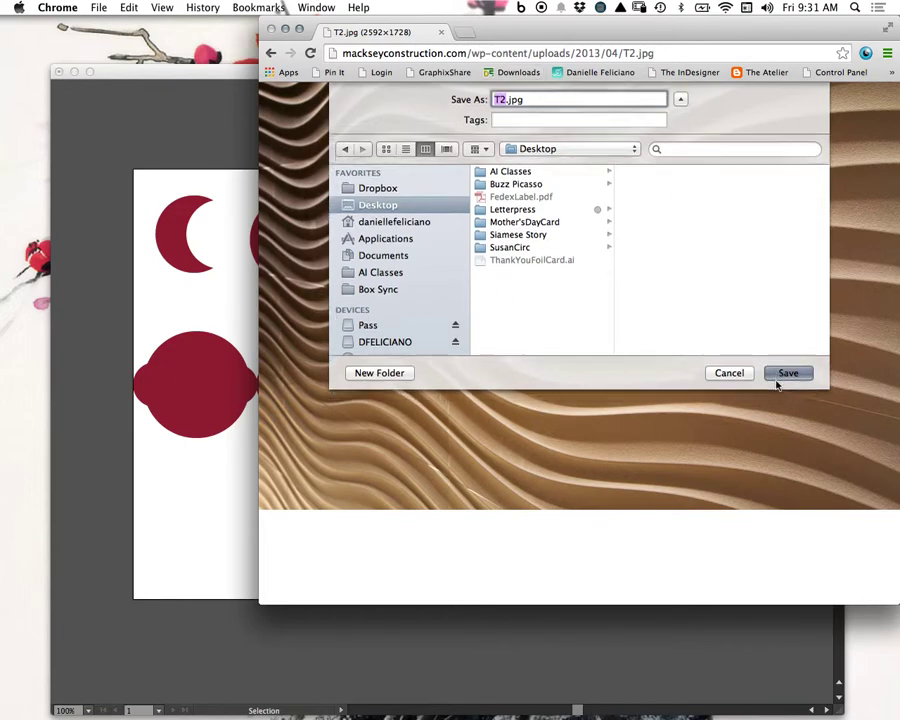
- Switch back to the Illustrator document and place T2.jpg from the Desktop
click(285, 30)
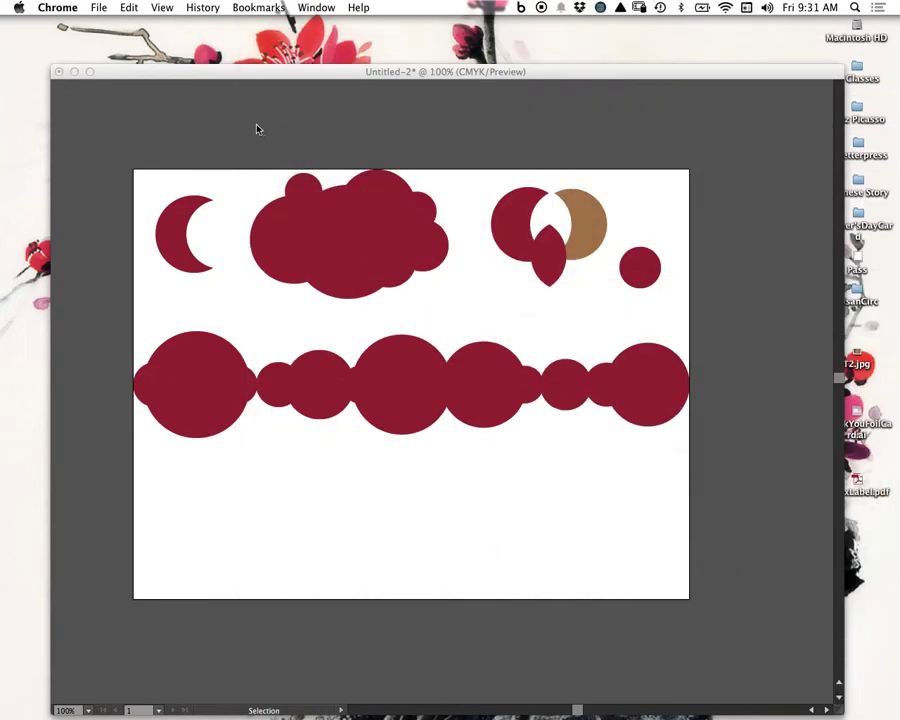
click(143, 78)
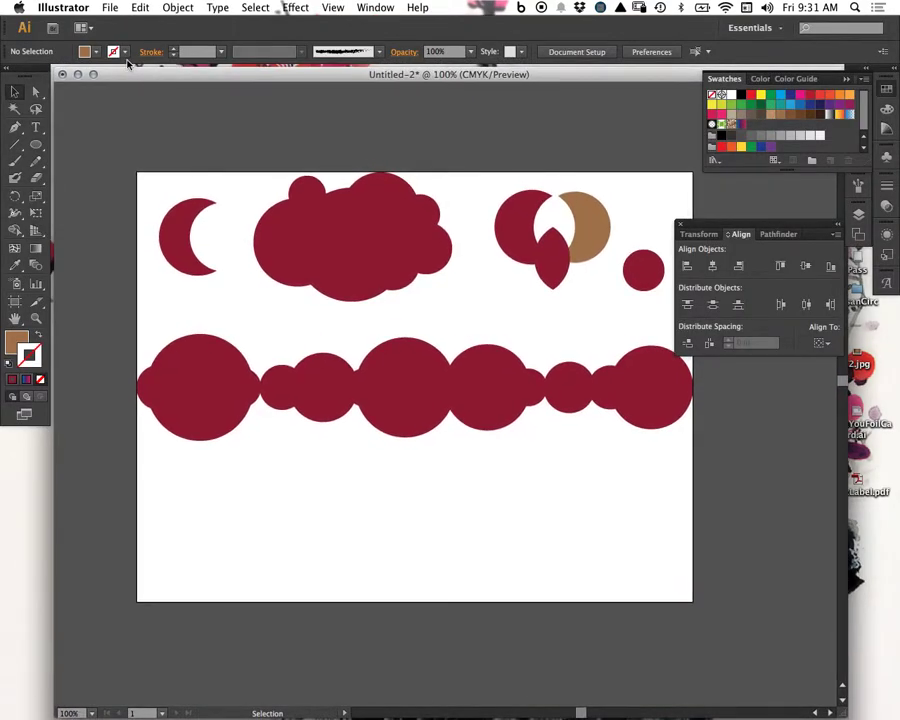
click(110, 7)
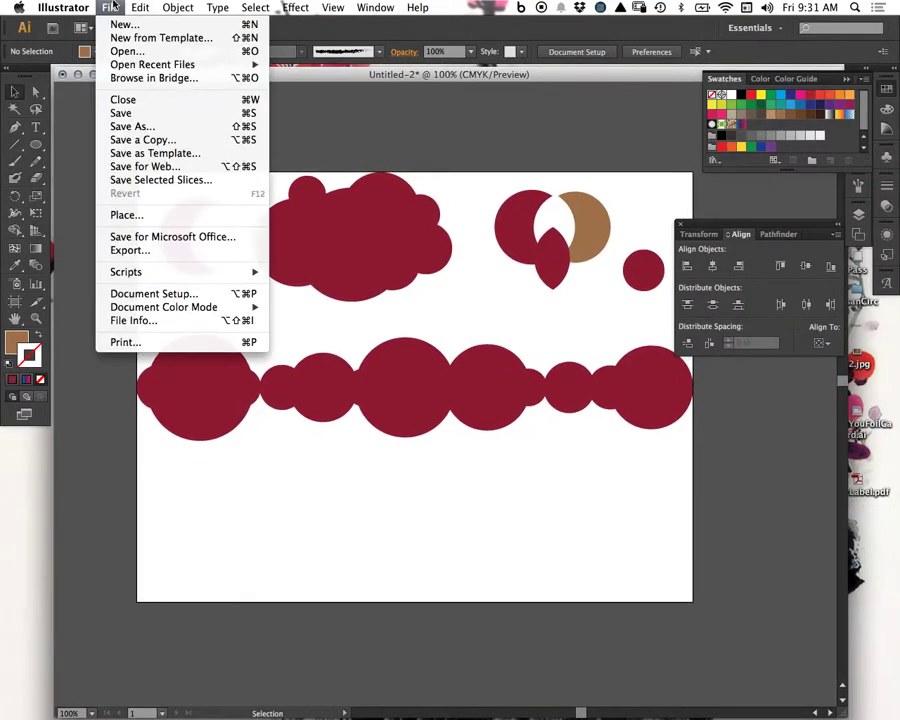
click(148, 216)
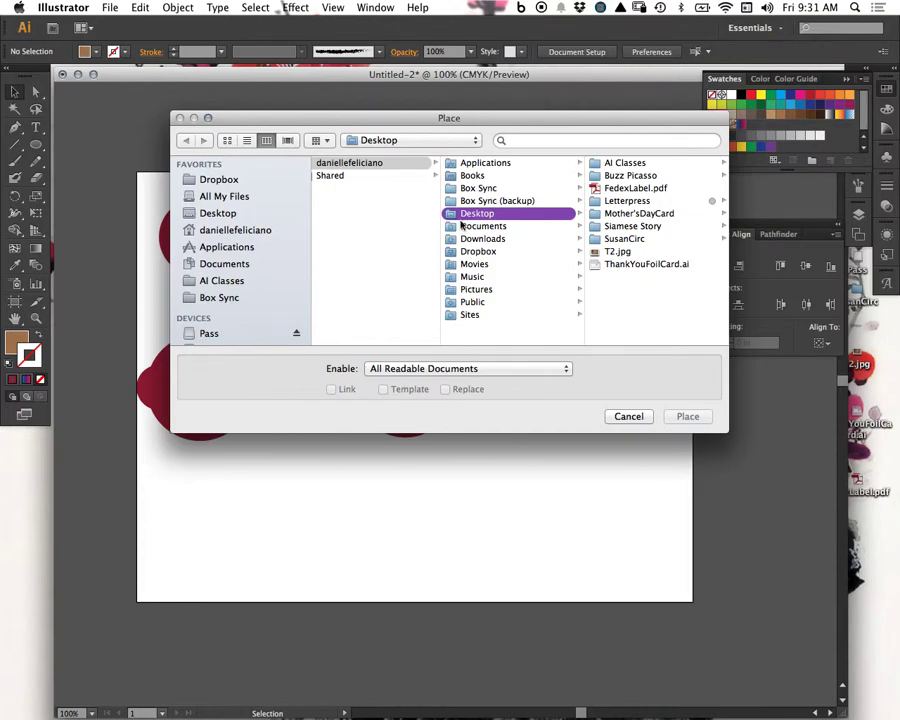
click(620, 251)
click(686, 416)
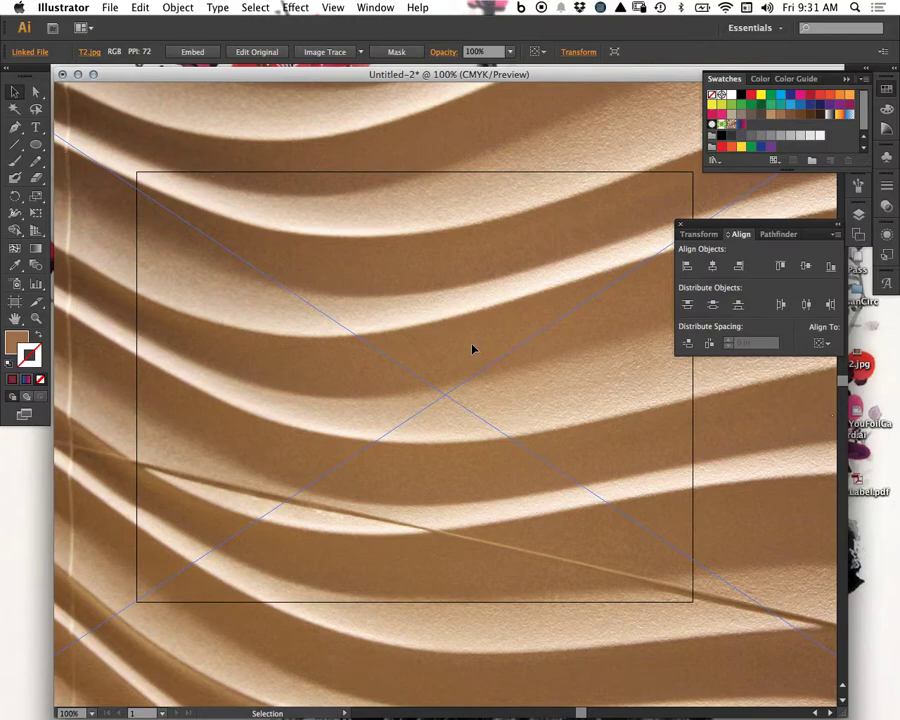
- Scale the placed wave texture down to the artboard's width and position it below the row of circles
key(super+minus)
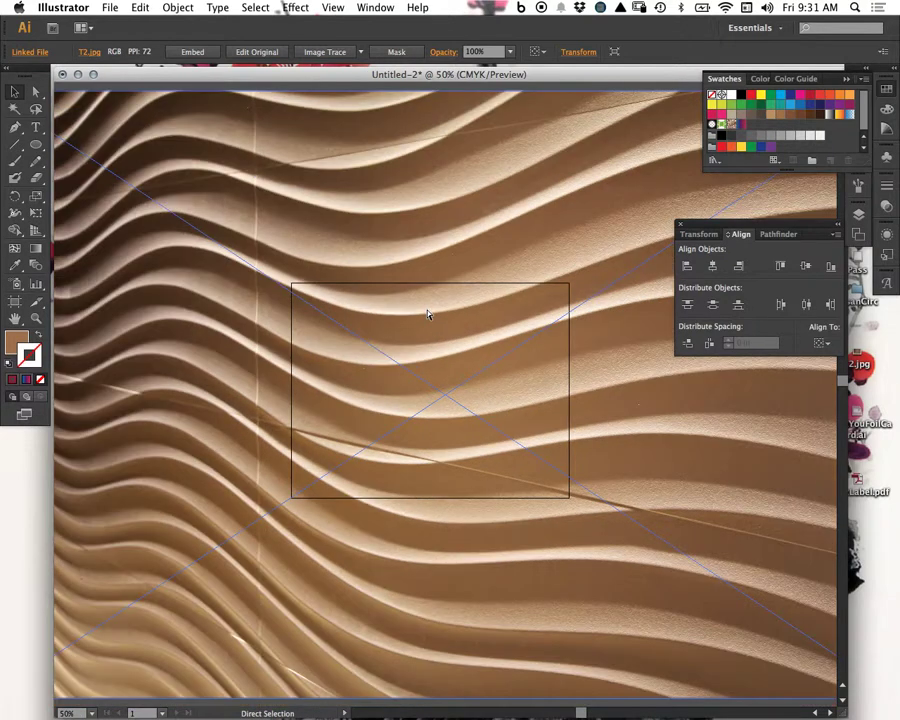
key(super+minus)
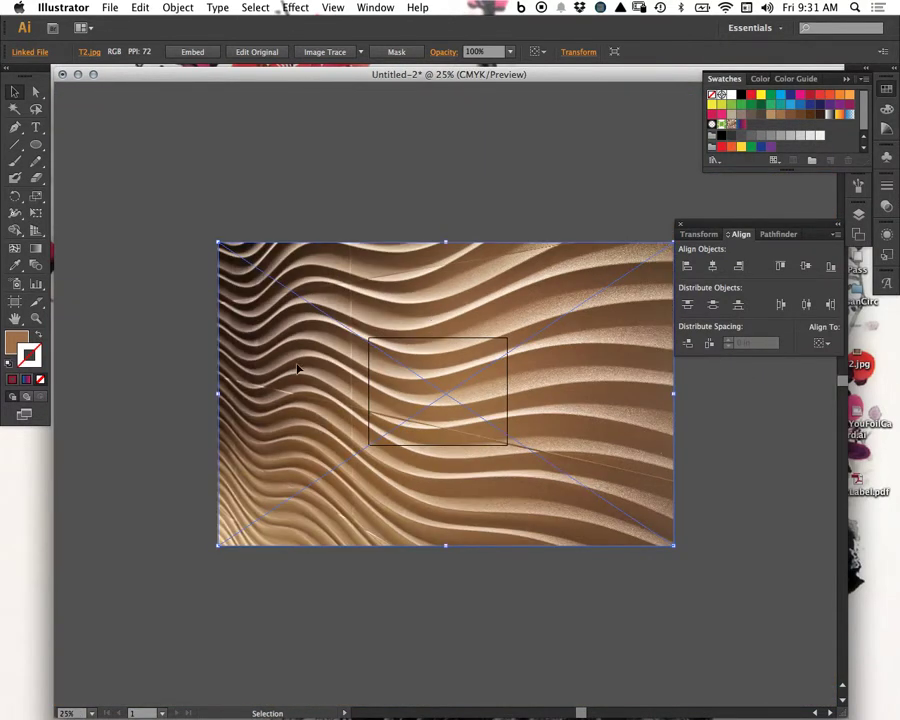
drag(219, 243, 473, 460)
drag(585, 495, 420, 400)
key(super+equal)
key(super+equal)
key(super+equal)
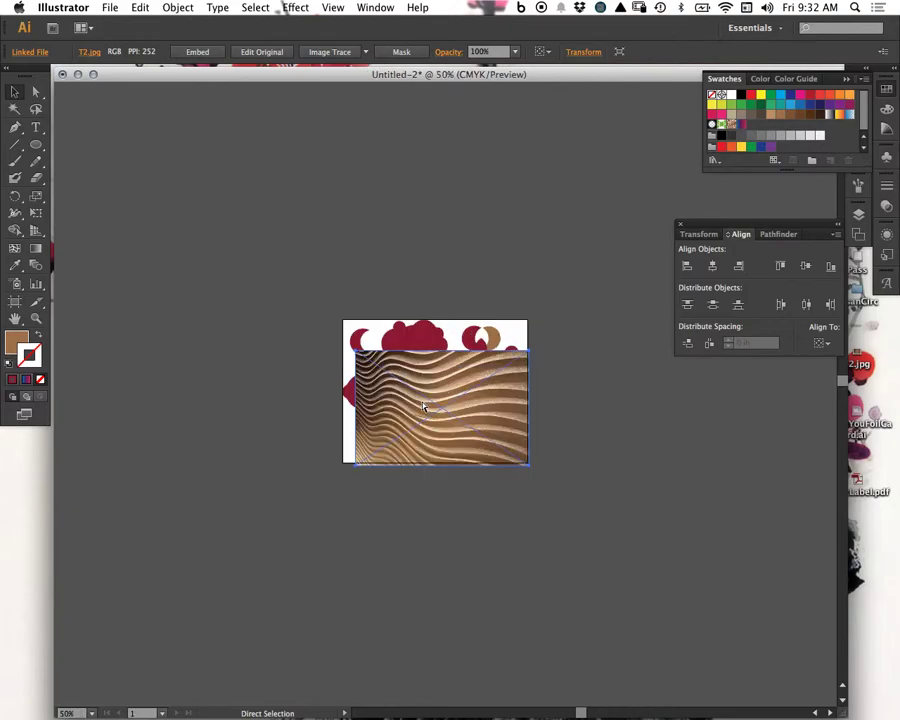
drag(481, 427, 460, 551)
drag(586, 575, 609, 570)
click(576, 440)
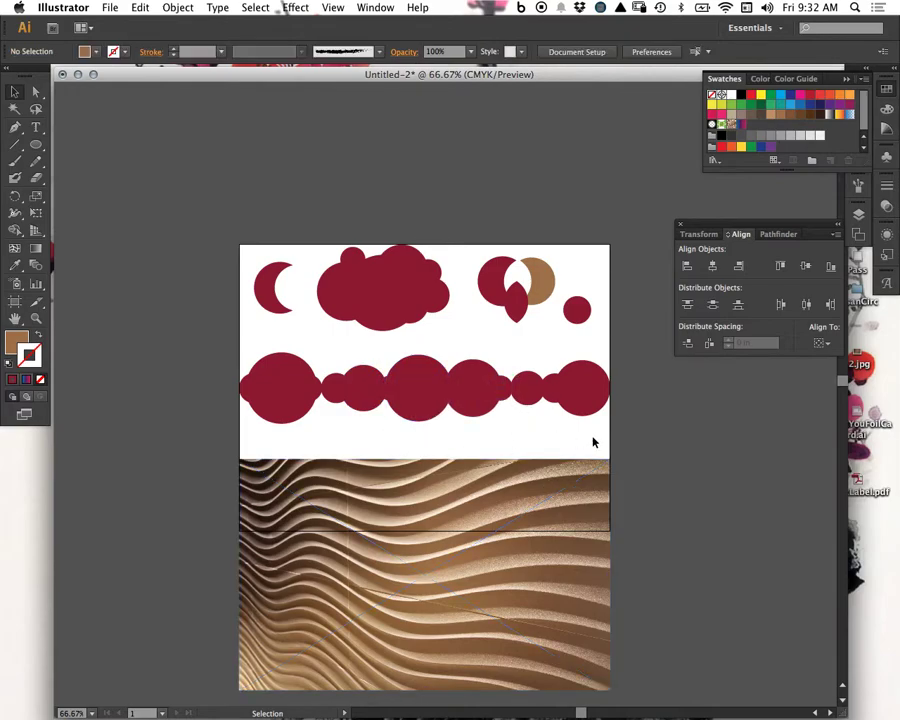
- Unite the row of overlapping circles into a single shape with Pathfinder
drag(594, 434, 243, 362)
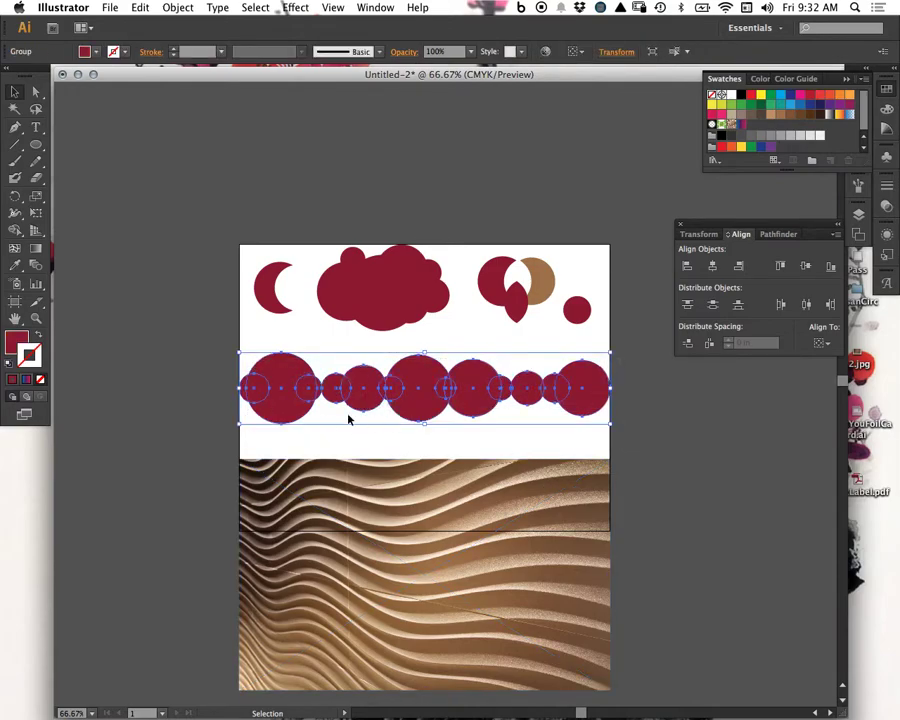
click(847, 79)
drag(776, 229, 731, 150)
click(740, 147)
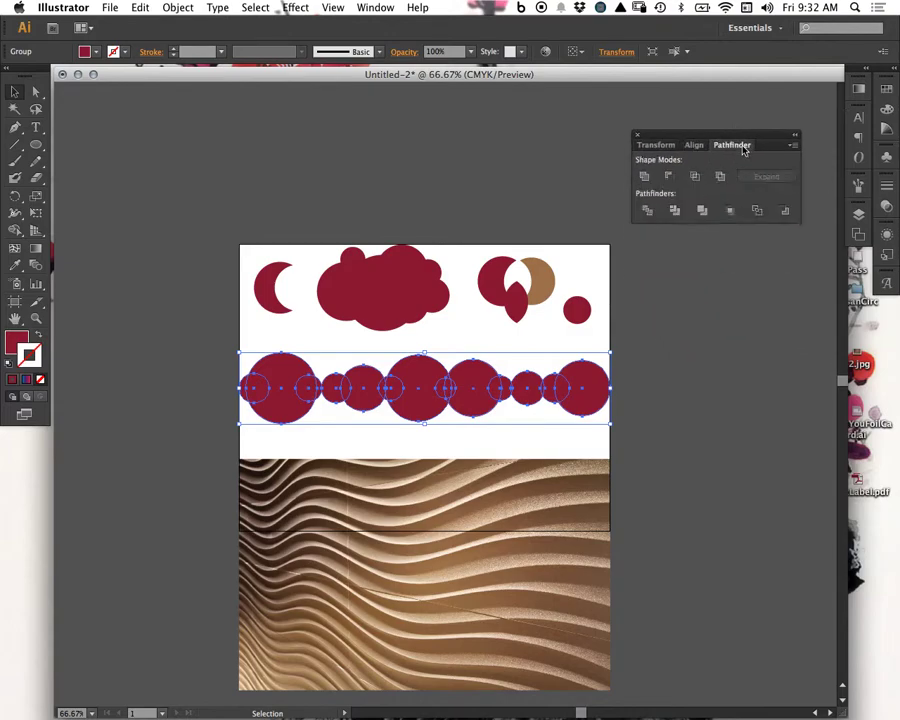
click(648, 178)
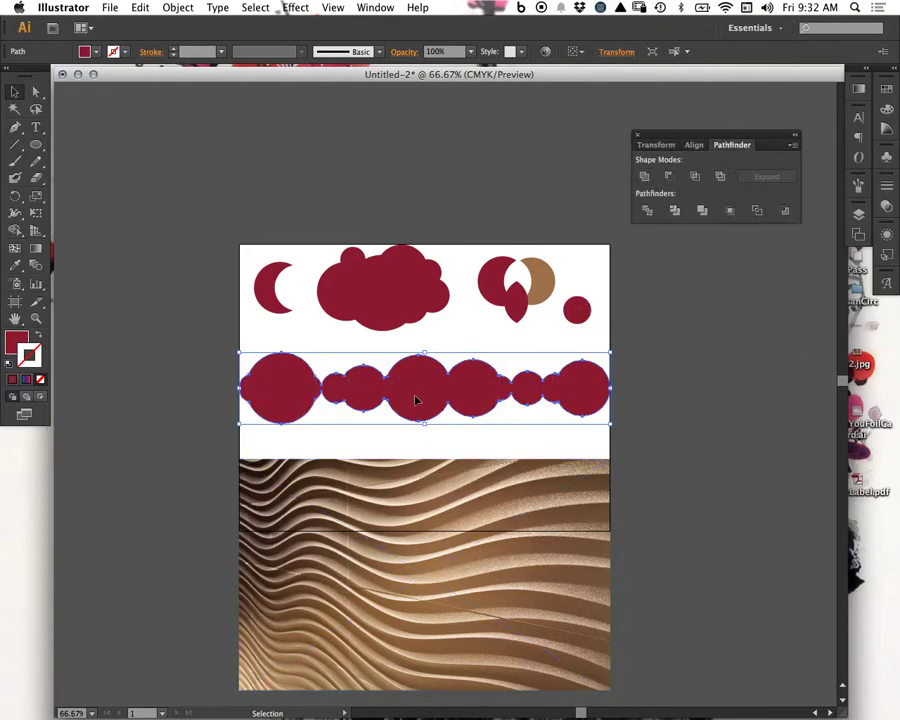
- Move the united circle shape down over the wave texture and send the texture image to the back
drag(418, 404, 418, 519)
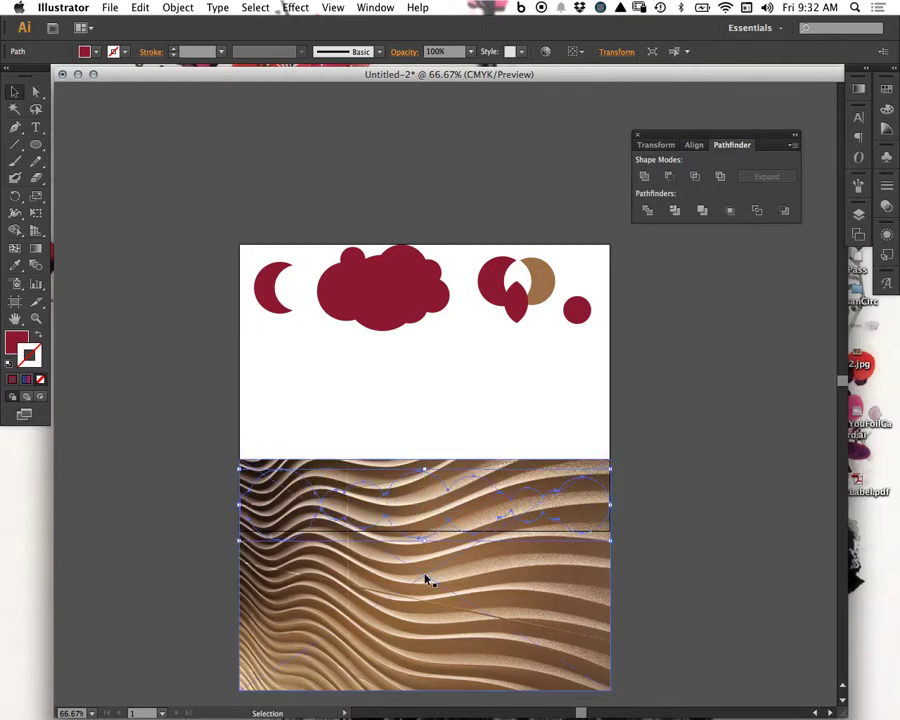
right_click(427, 507)
click(560, 525)
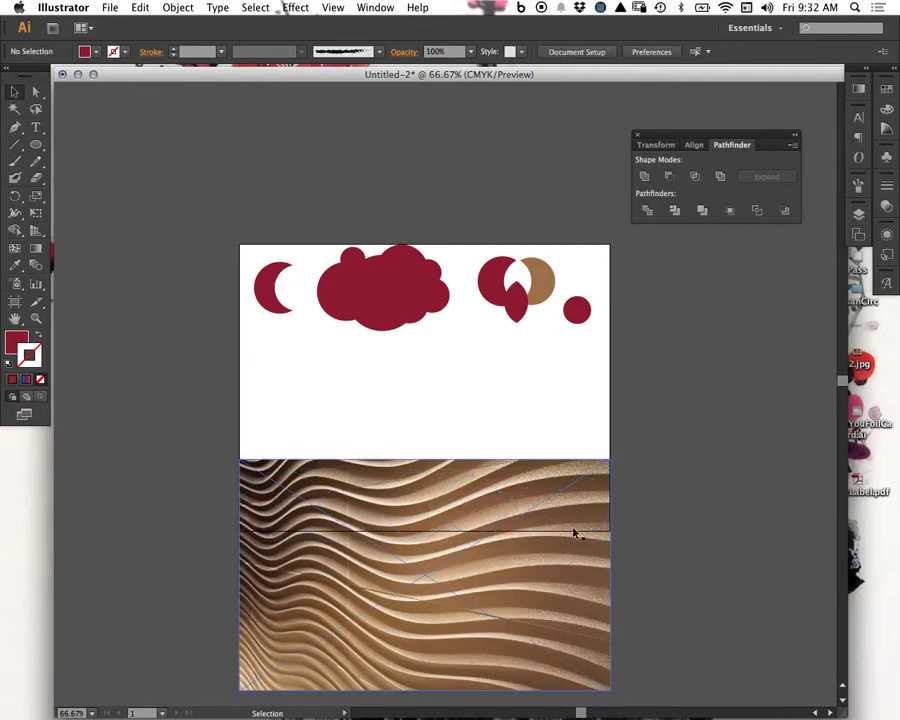
click(539, 593)
right_click(537, 569)
mouse_move(590, 650)
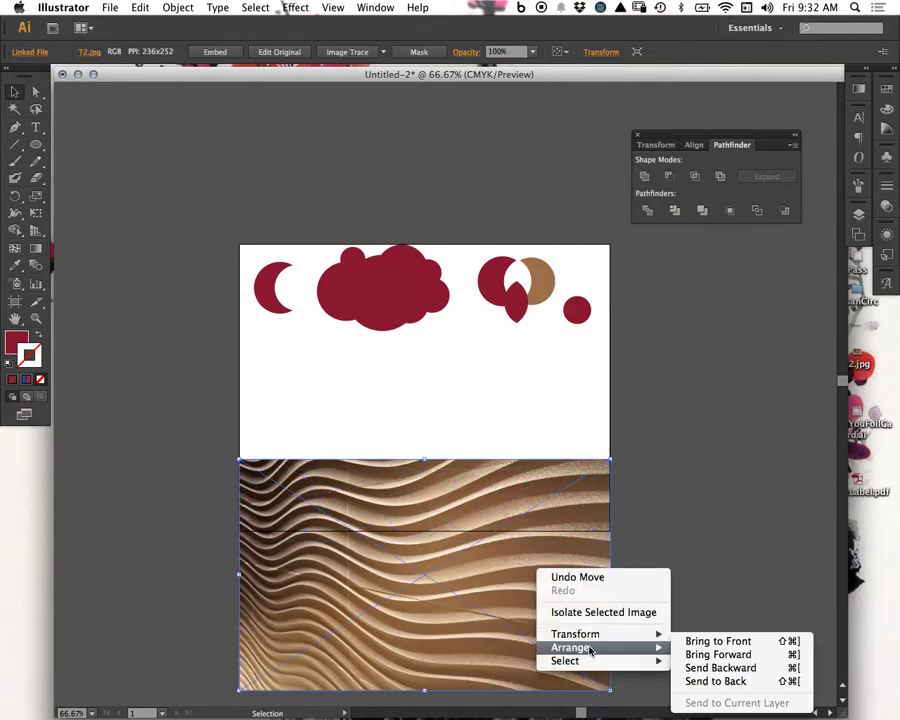
click(680, 681)
- Move the united circle shape and the texture up together to just below the cloud and crescents
drag(641, 447, 456, 559)
mouse_move(471, 507)
mouse_down()
mouse_move(486, 400)
mouse_move(470, 405)
mouse_up()
key(shift+super+a)
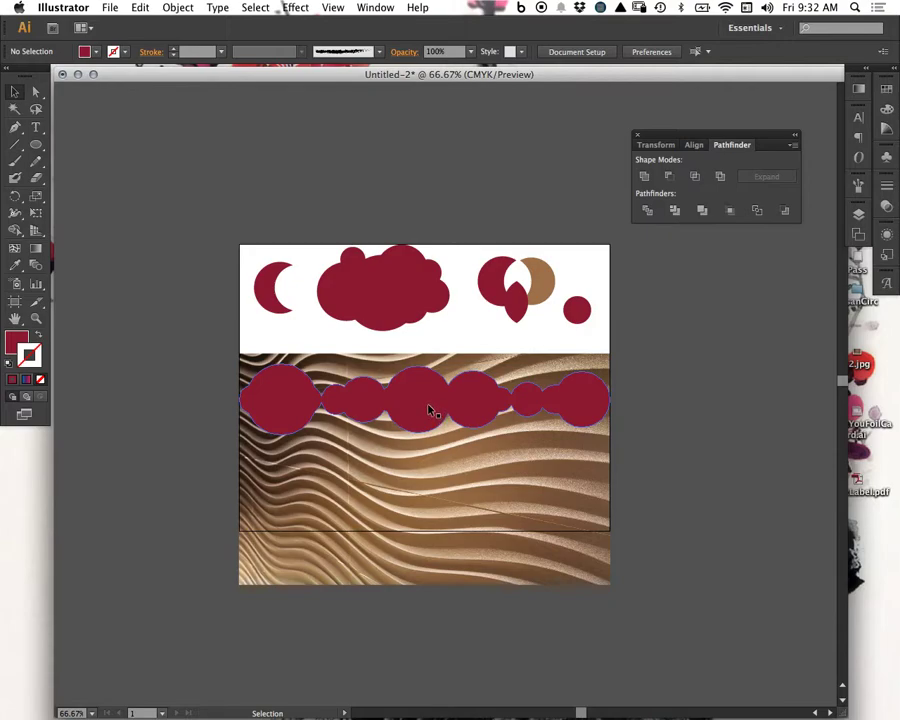
- Make a clipping mask from the united circle shape and the wave texture beneath it
right_click(438, 402)
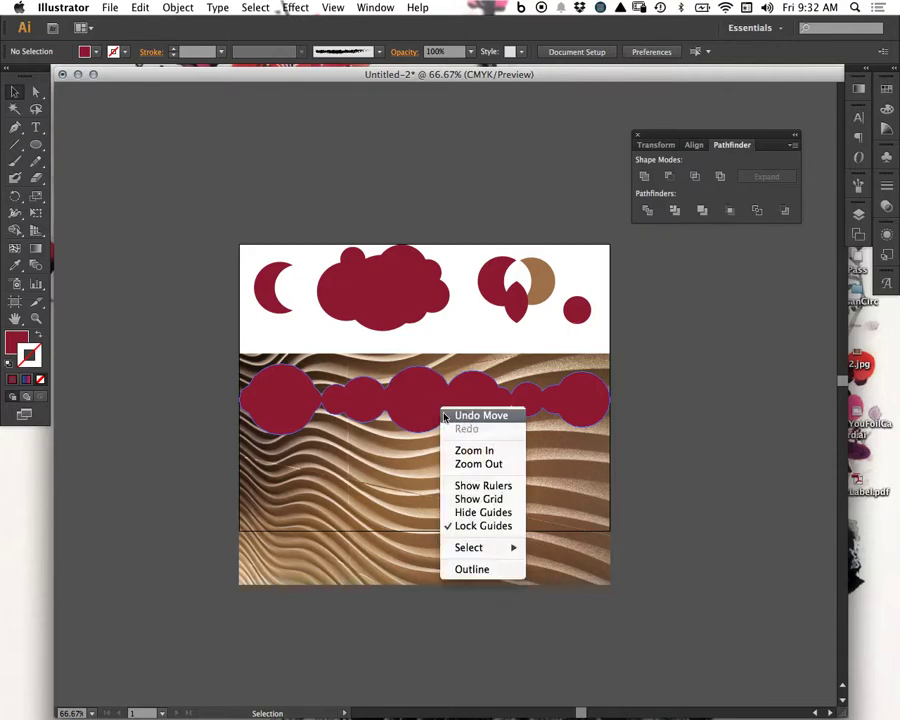
click(658, 389)
click(565, 412)
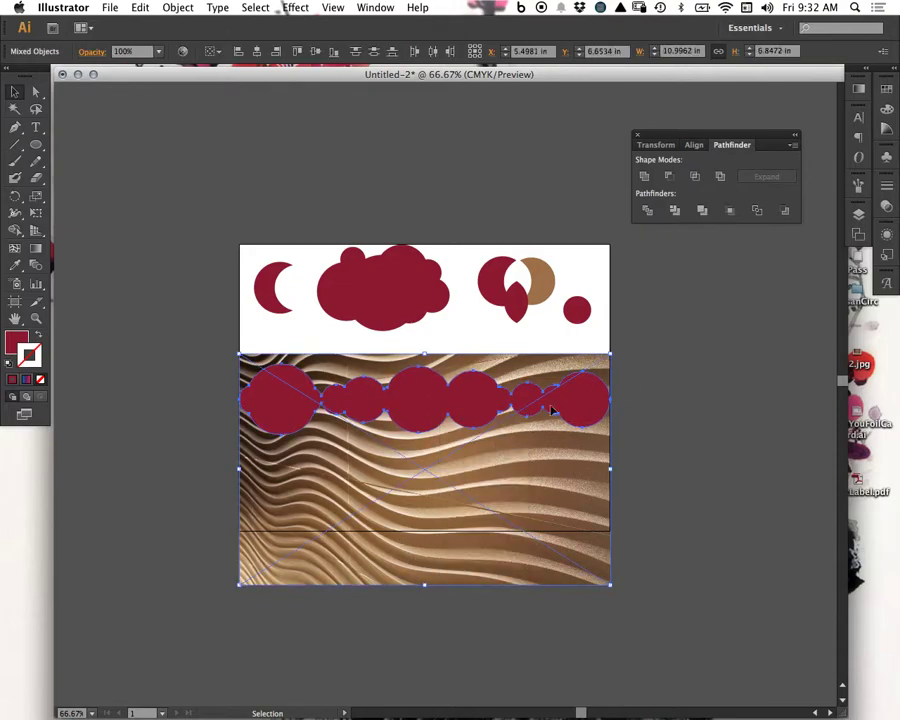
right_click(565, 406)
click(601, 484)
click(653, 448)
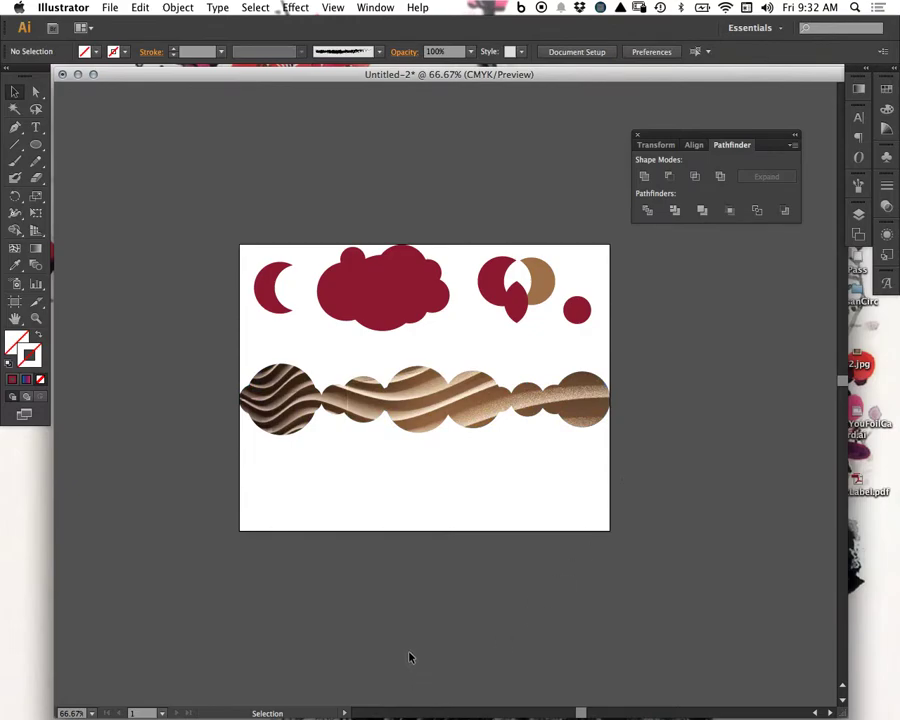
- Move the texture-filled circle row slightly up toward the cloud and deselect it
drag(450, 445, 434, 408)
click(440, 514)
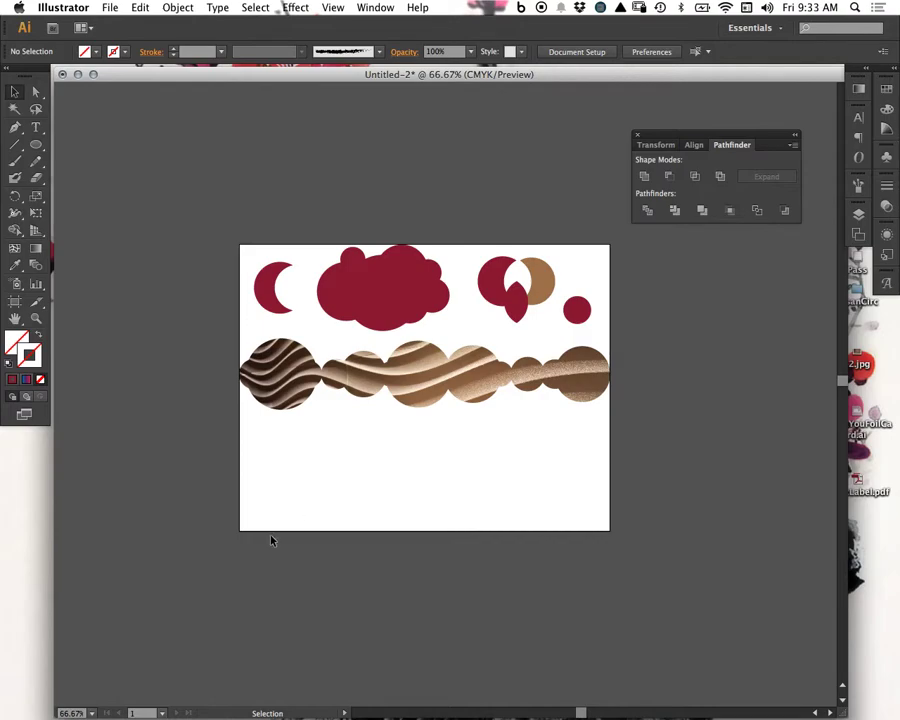
click(399, 393)
click(430, 502)
- Place T2.jpg from the Desktop into the document a second time
click(110, 7)
click(140, 215)
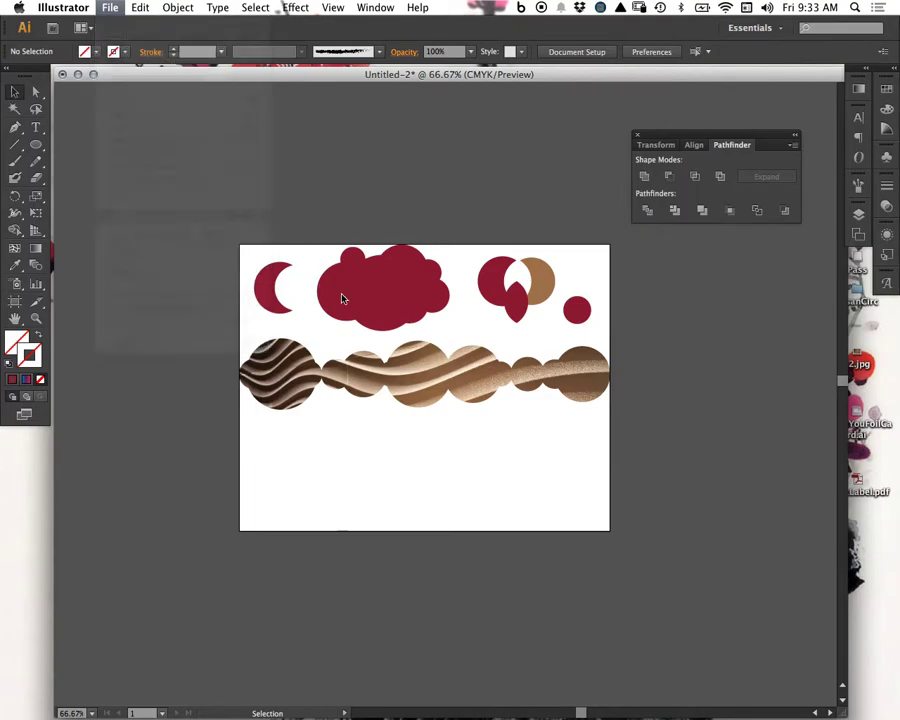
click(330, 239)
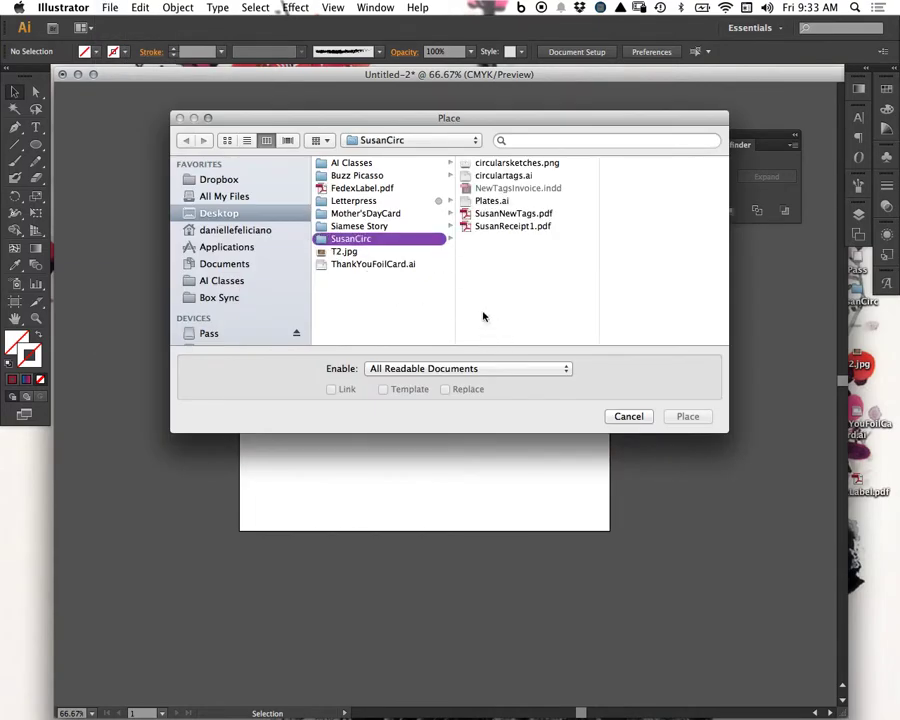
click(352, 252)
click(686, 416)
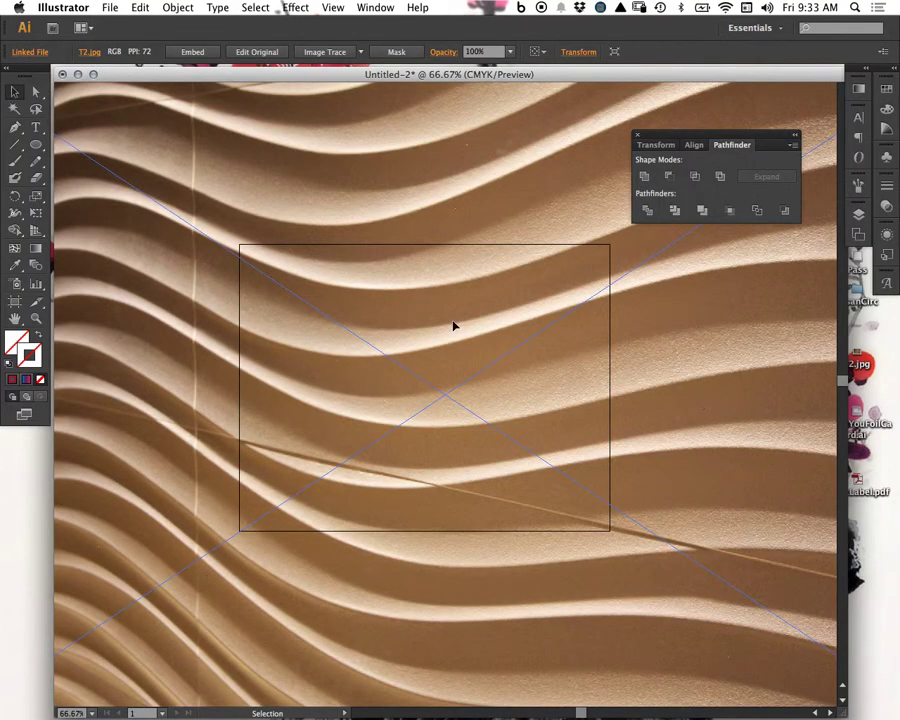
- Scale the second texture image down to less than half the artboard's width, leaving it below the texture-filled row
key(super+minus)
key(super+minus)
key(super+minus)
key(super+minus)
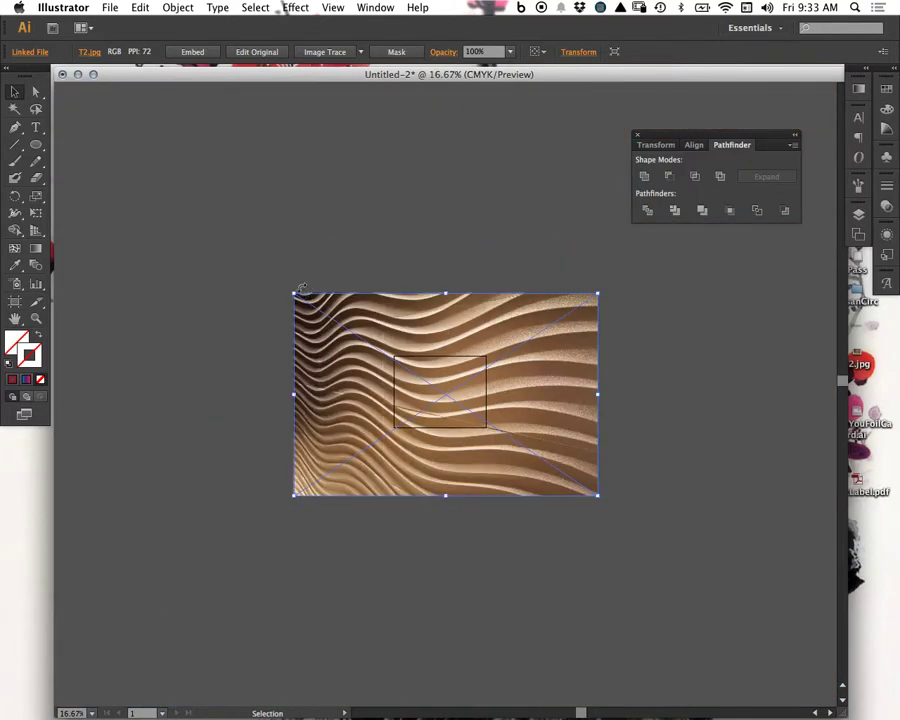
drag(297, 294, 450, 424)
key(super+plus)
key(super+plus)
key(super+plus)
key(super+plus)
key(super+plus)
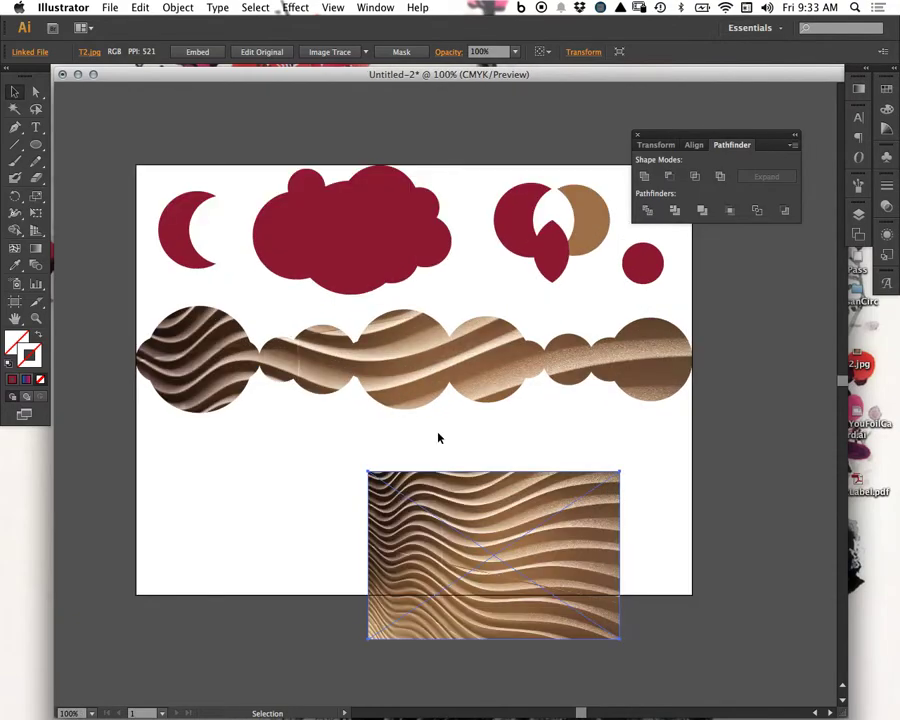
scroll(523, 351, down, 10)
scroll(422, 278, up, 10)
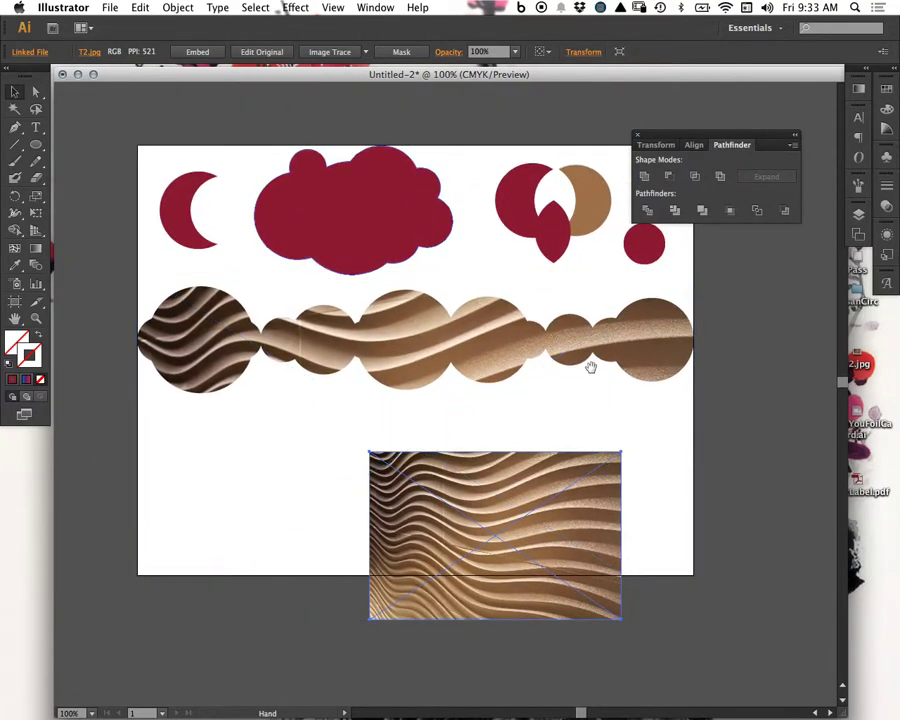
drag(591, 367, 546, 352)
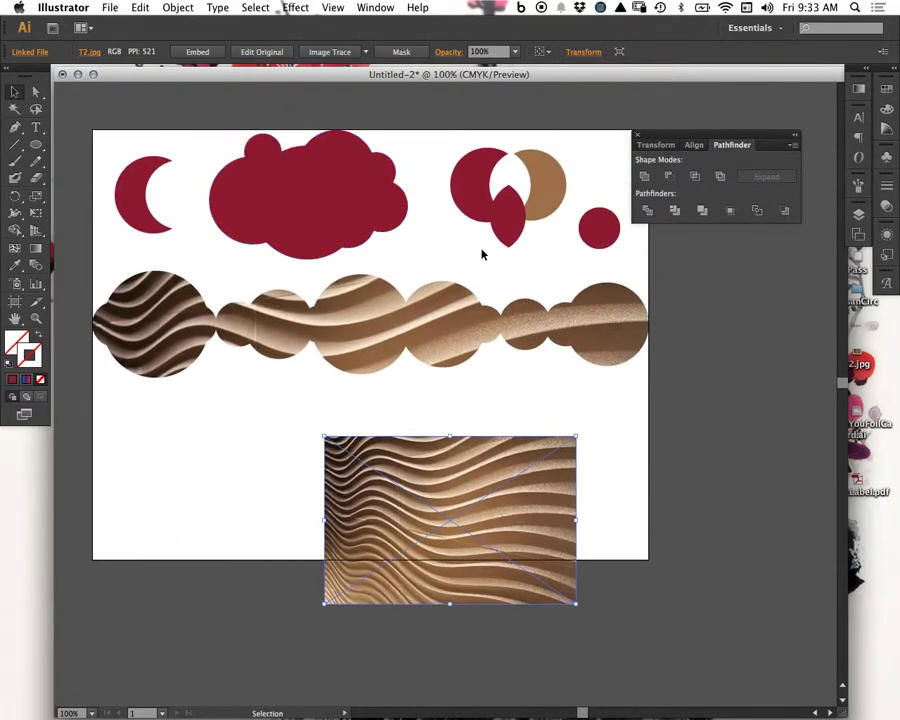
- Draw a small circle over the upper-left area of the second texture image and bring it to the front
click(39, 146)
drag(356, 463, 398, 502)
key(v)
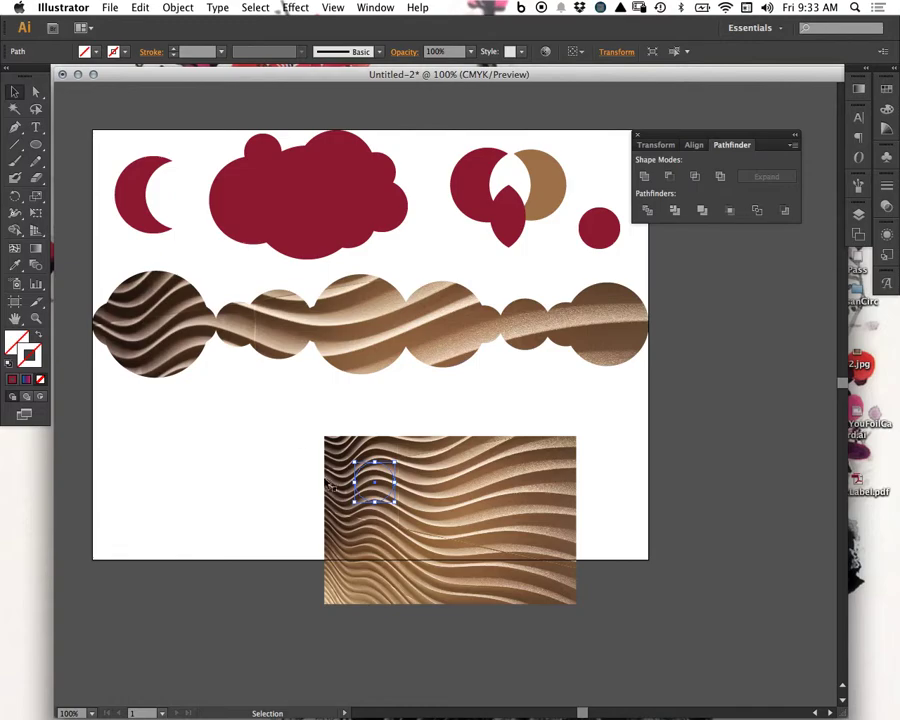
right_click(377, 478)
mouse_move(442, 667)
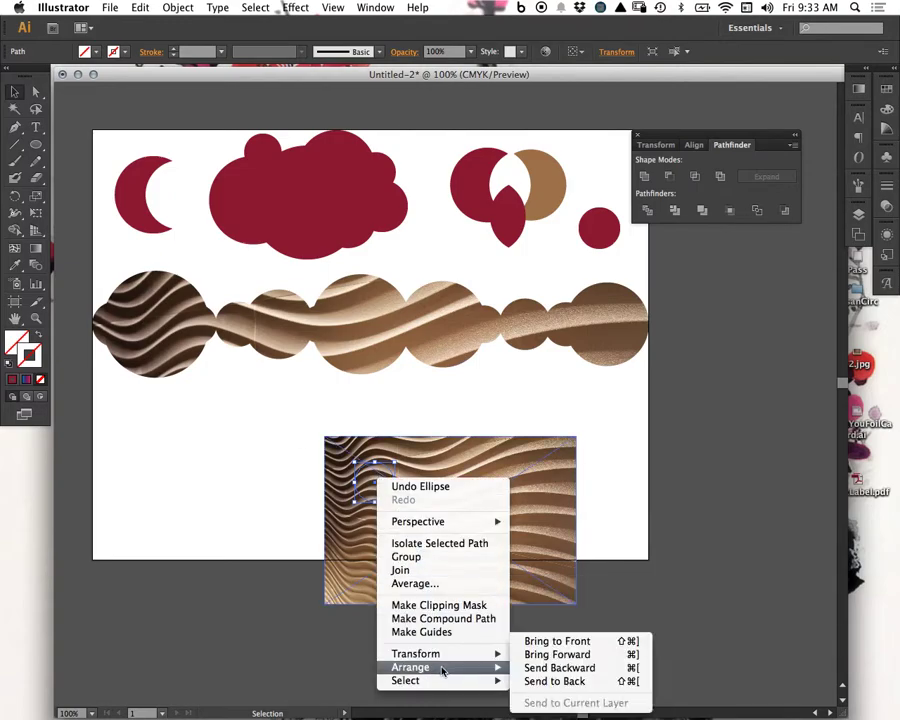
click(560, 642)
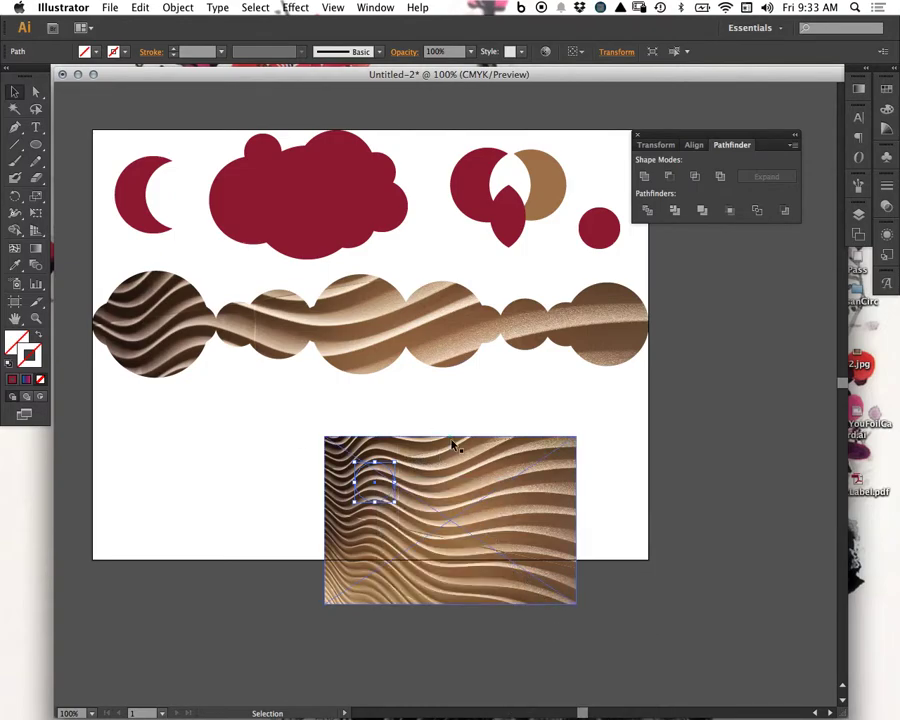
- Send the second texture image to the back
click(482, 418)
click(468, 484)
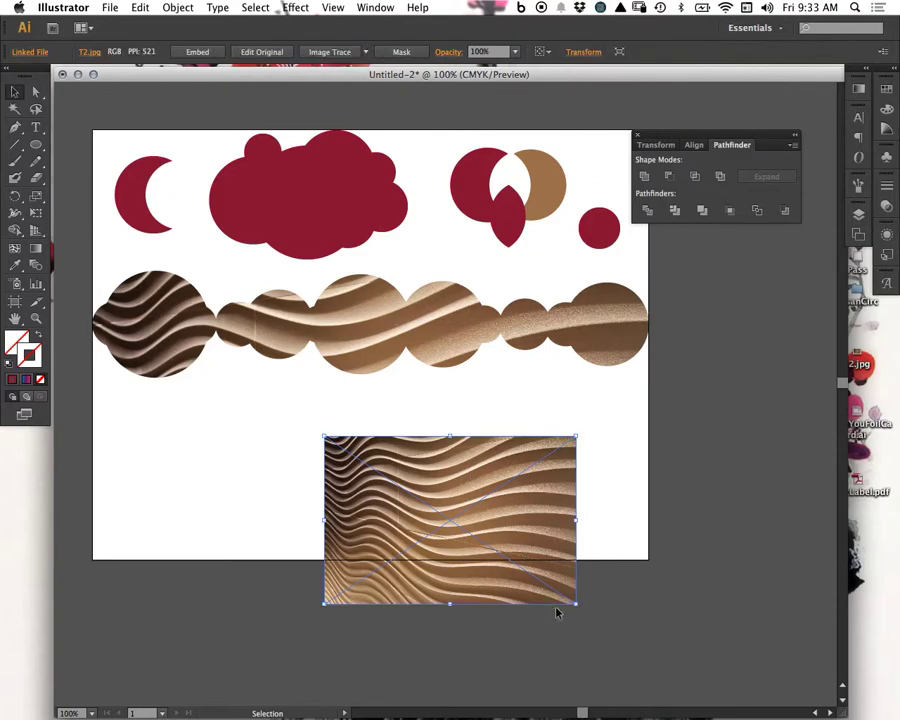
right_click(555, 576)
mouse_move(594, 657)
click(730, 681)
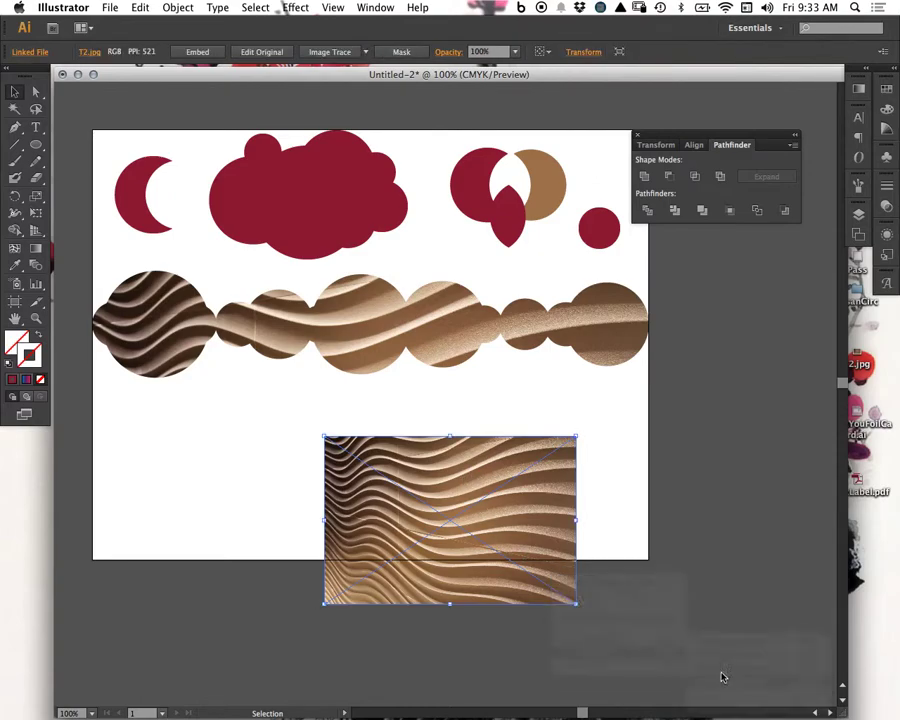
- Move the second texture image to the right, clear of the small circle, and fill the circle with light blue
drag(460, 481, 586, 481)
click(372, 478)
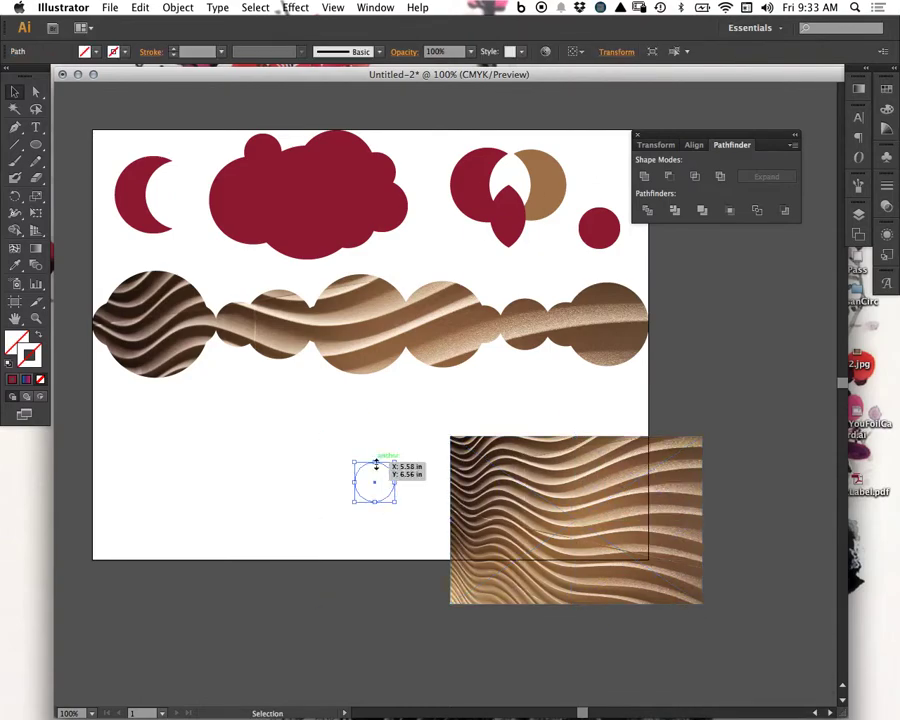
click(15, 346)
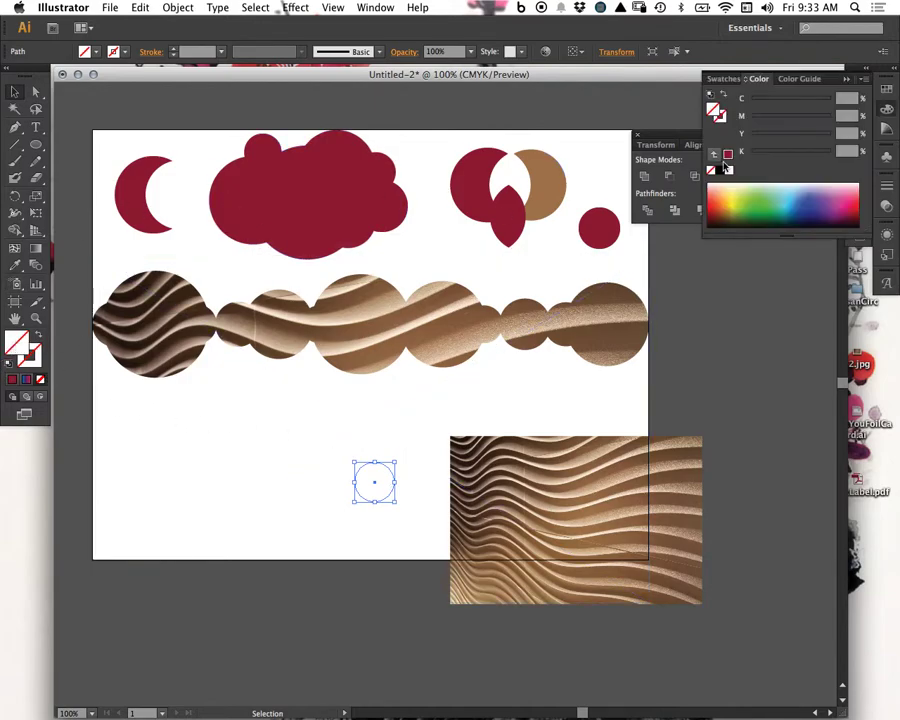
click(791, 195)
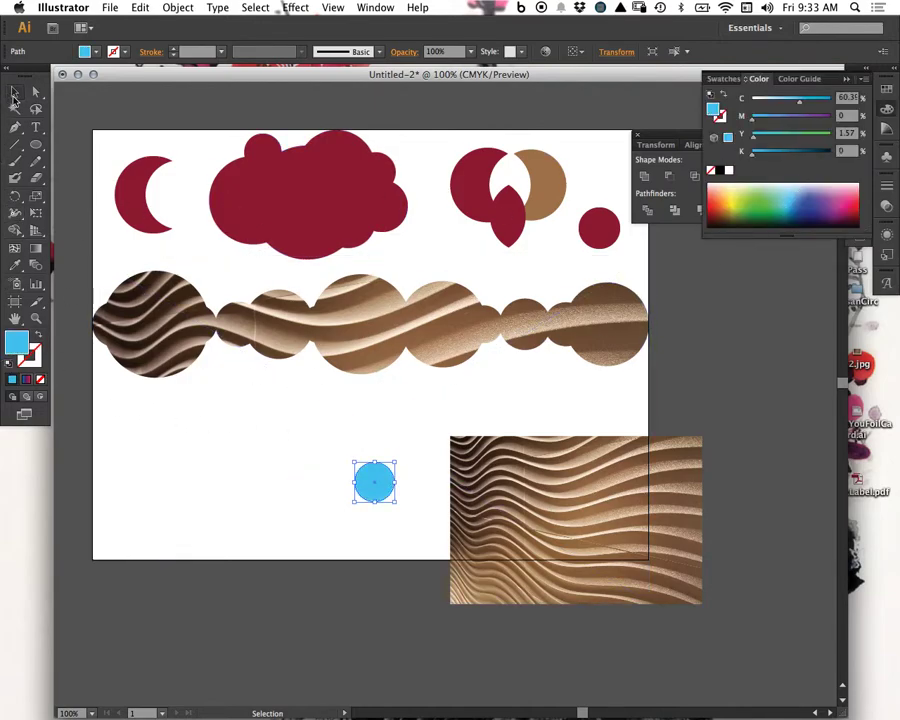
- Scatter copies of the light-blue circle over the second texture image to get five circles, with one larger at the lower right
mouse_move(386, 482)
mouse_down()
mouse_move(597, 498)
mouse_move(494, 582)
mouse_move(478, 538)
mouse_move(500, 515)
mouse_move(482, 526)
mouse_move(570, 567)
mouse_move(535, 487)
mouse_move(647, 482)
mouse_move(635, 484)
mouse_move(643, 568)
mouse_move(684, 527)
mouse_up()
click(538, 489)
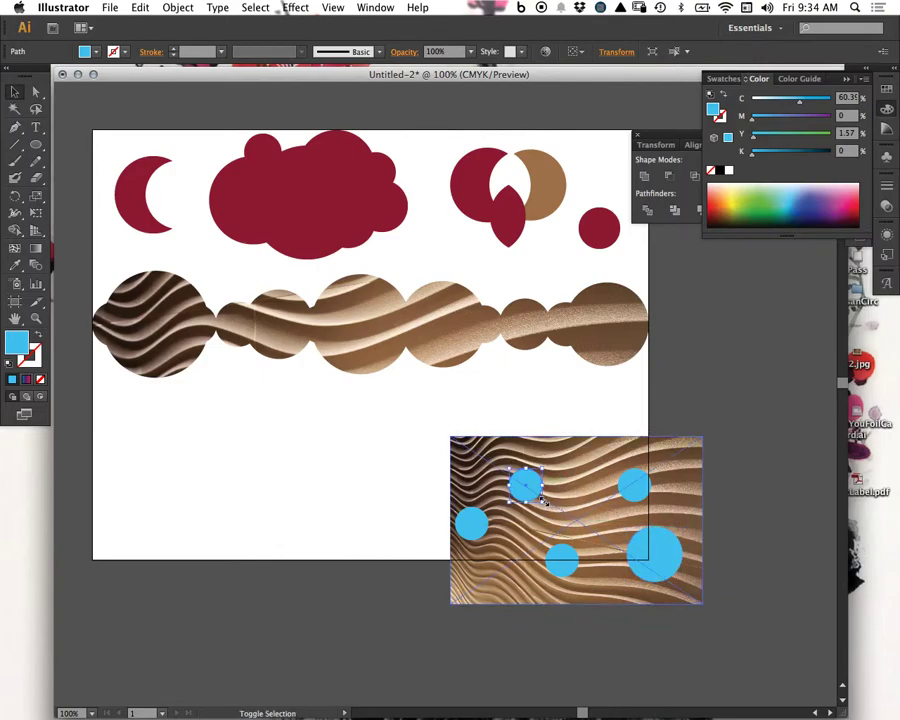
mouse_move(480, 528)
mouse_down()
mouse_move(482, 490)
mouse_move(474, 505)
mouse_up()
- Try a clipping mask on the texture image with the five separate circles, and undo it
drag(737, 418, 410, 588)
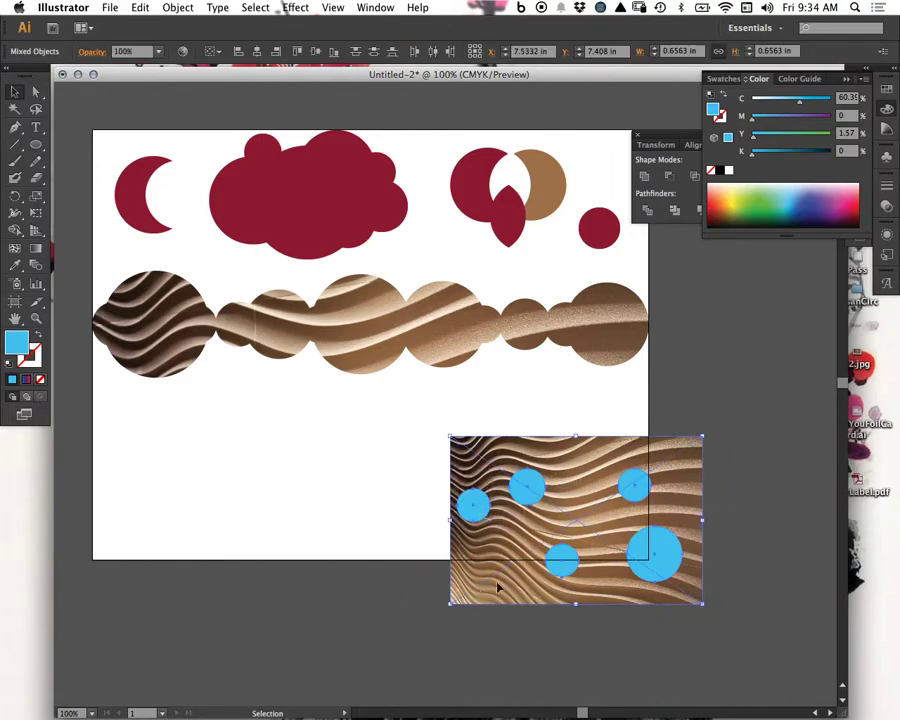
right_click(663, 558)
click(697, 639)
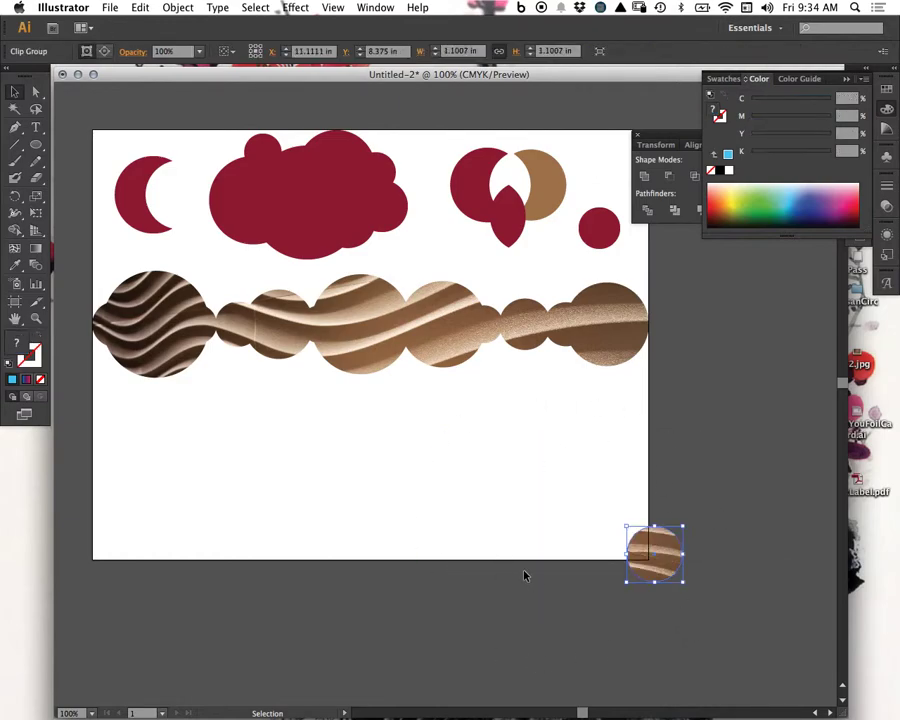
key(super+z)
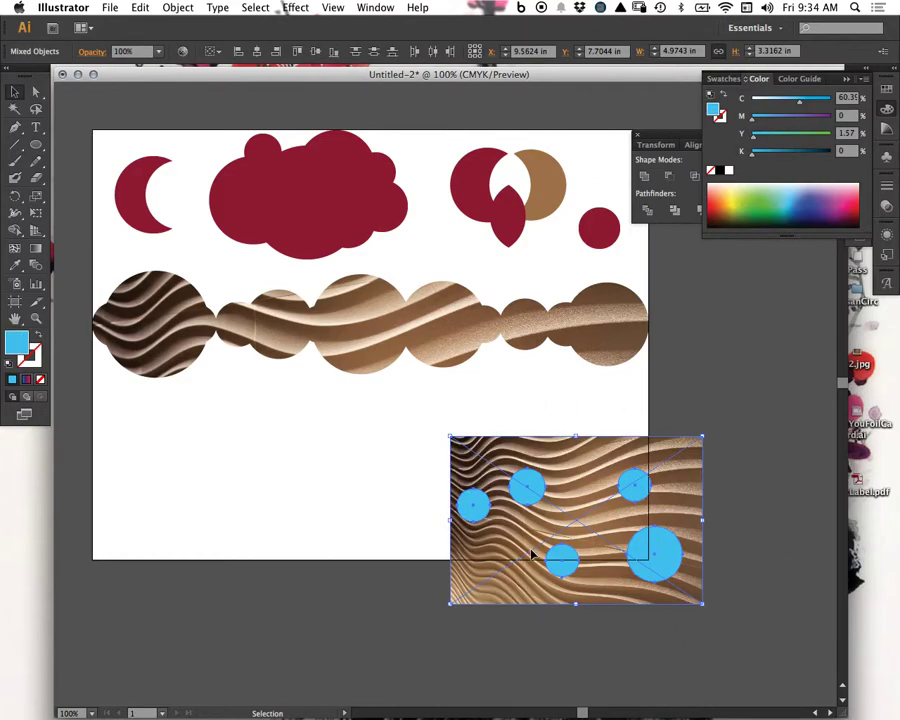
- Move the texture image and its five circles together onto the artboard, below the texture-filled row
click(355, 489)
drag(751, 430, 412, 612)
drag(567, 495, 394, 452)
click(446, 587)
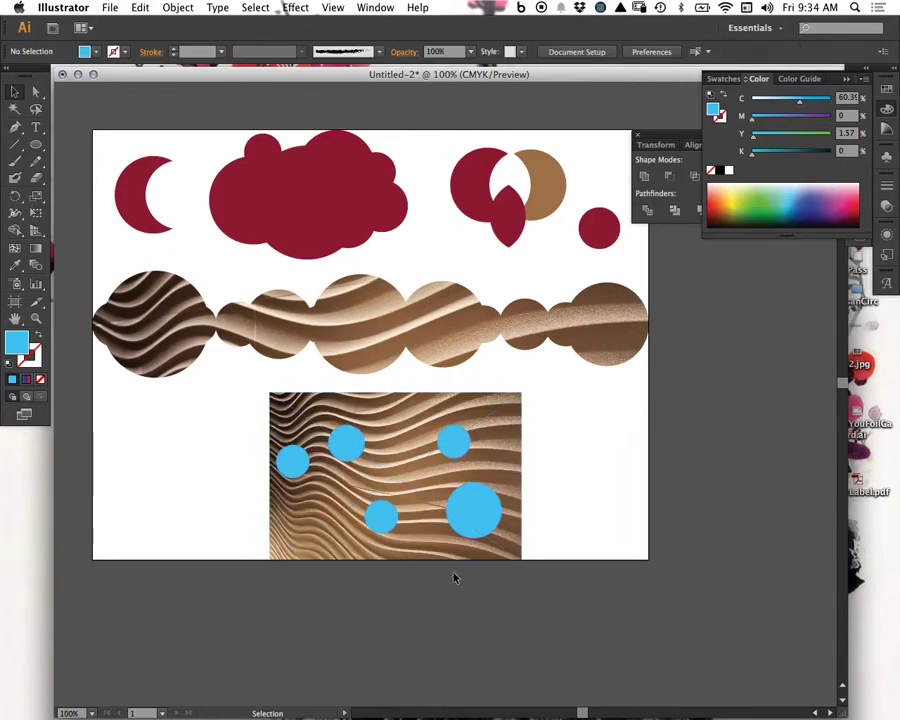
- Combine the five light-blue circles with the Pathfinder's Unite mode
click(476, 512)
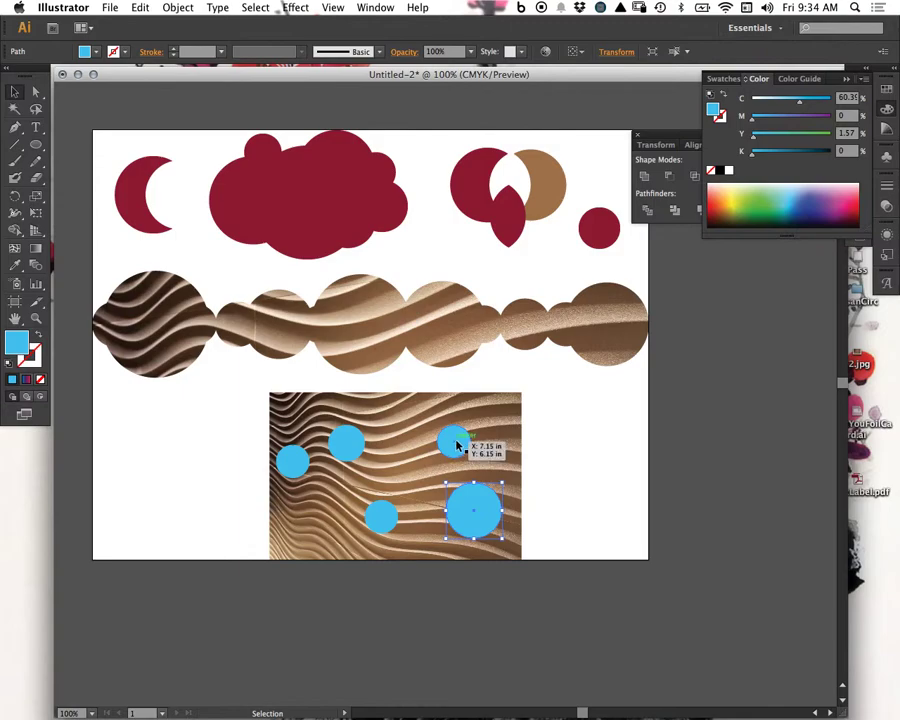
shift+click(455, 438)
shift+click(383, 520)
shift+click(345, 440)
shift+click(291, 458)
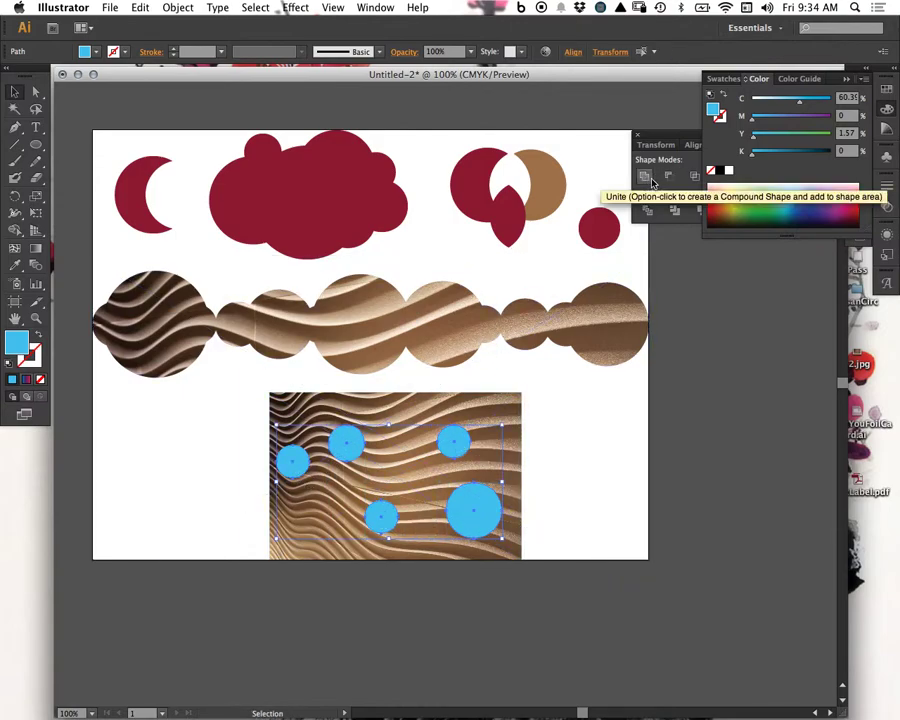
click(649, 179)
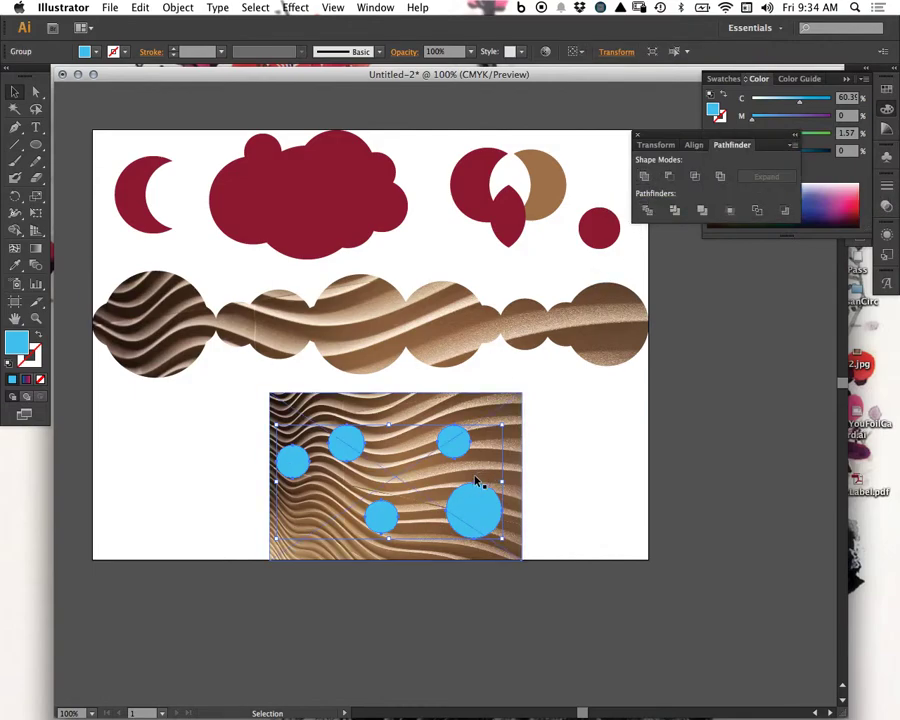
- Try a clipping mask on the texture image with the united circle group, and undo it
drag(557, 418, 460, 502)
right_click(460, 502)
click(532, 583)
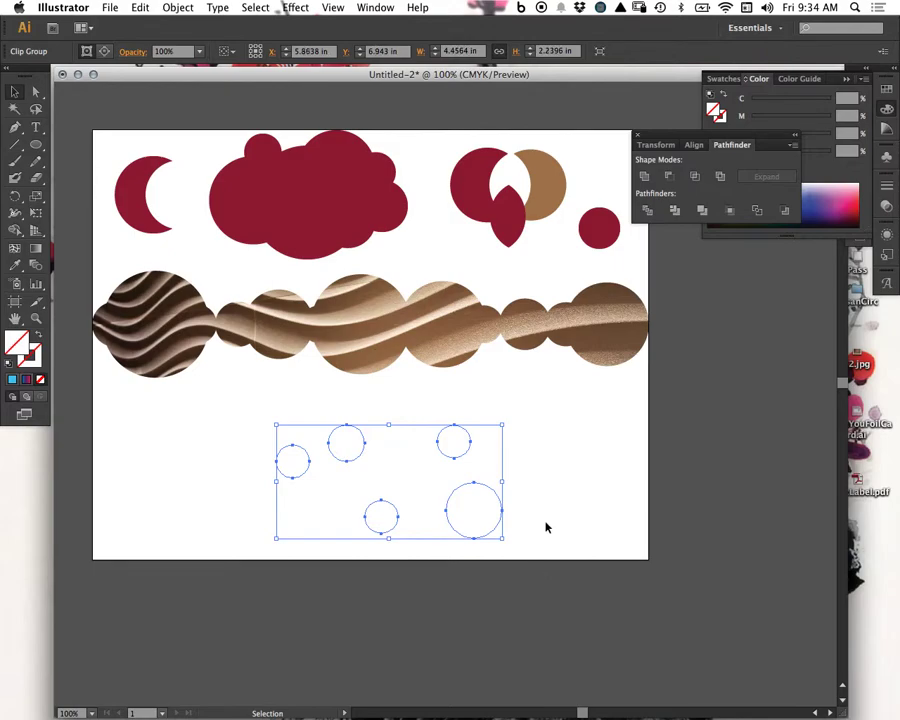
click(545, 529)
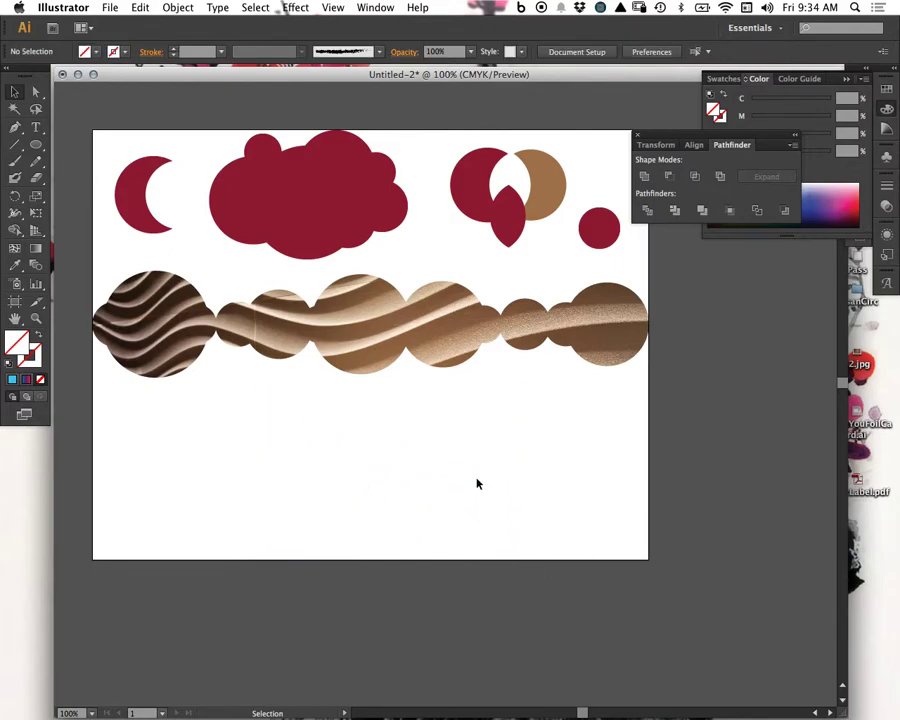
key(super+z)
click(558, 467)
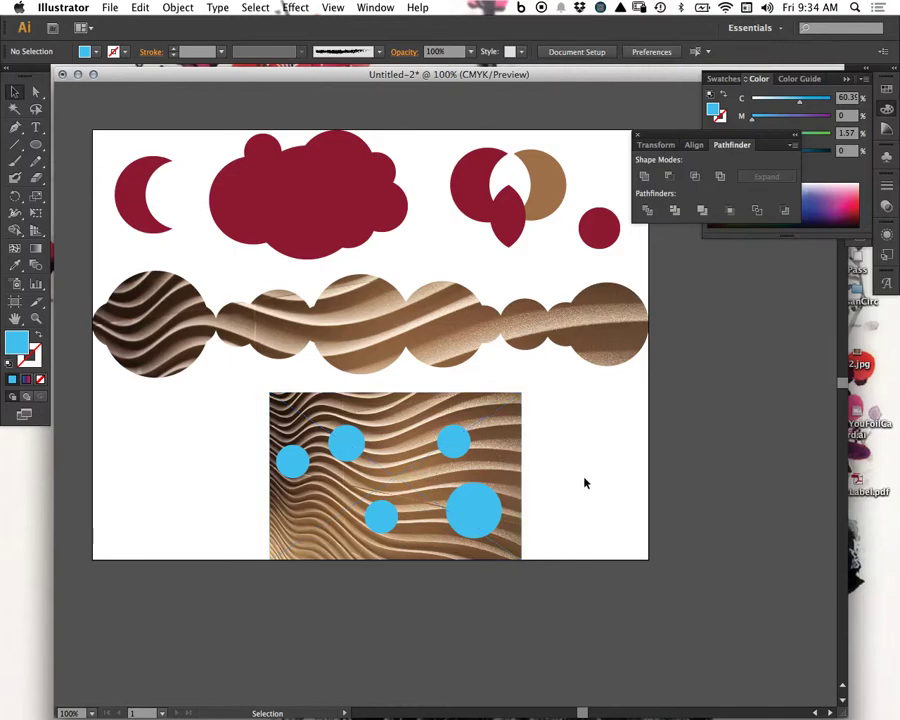
- Convert the light-blue circle group into a compound path
click(477, 513)
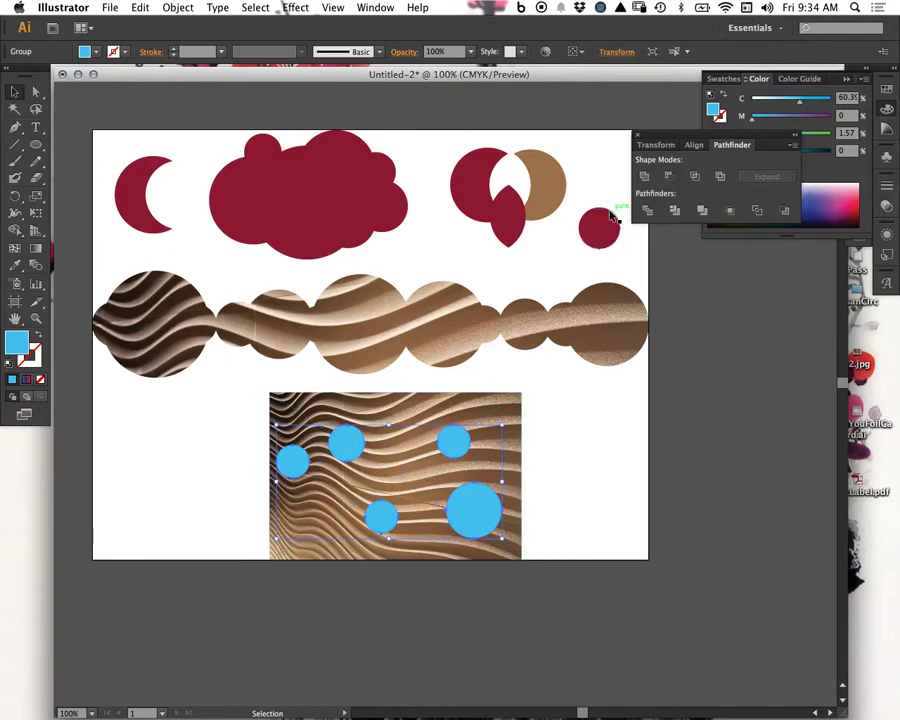
click(178, 7)
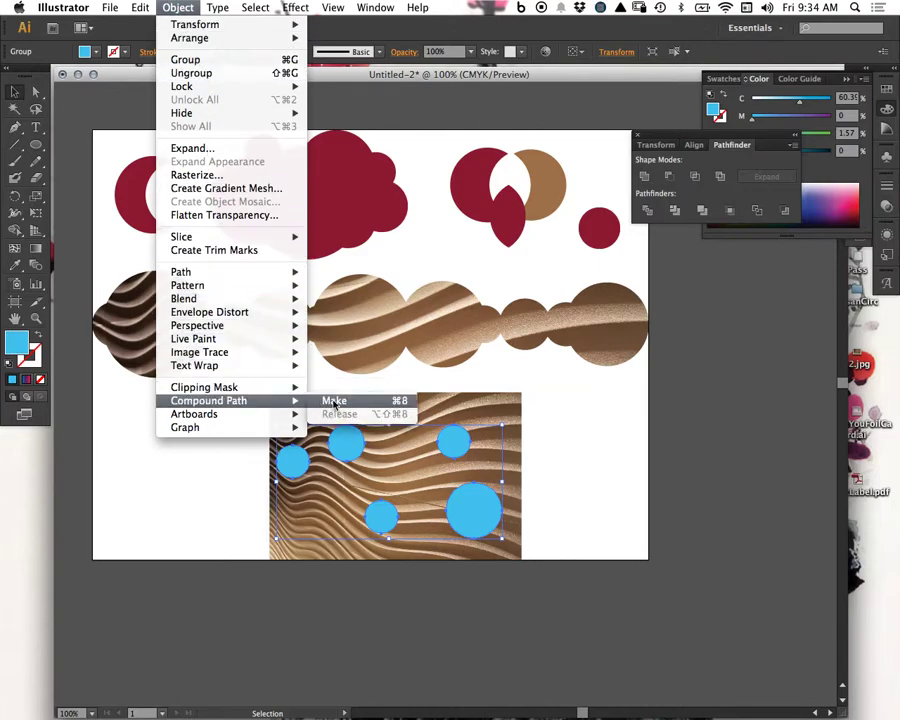
click(335, 400)
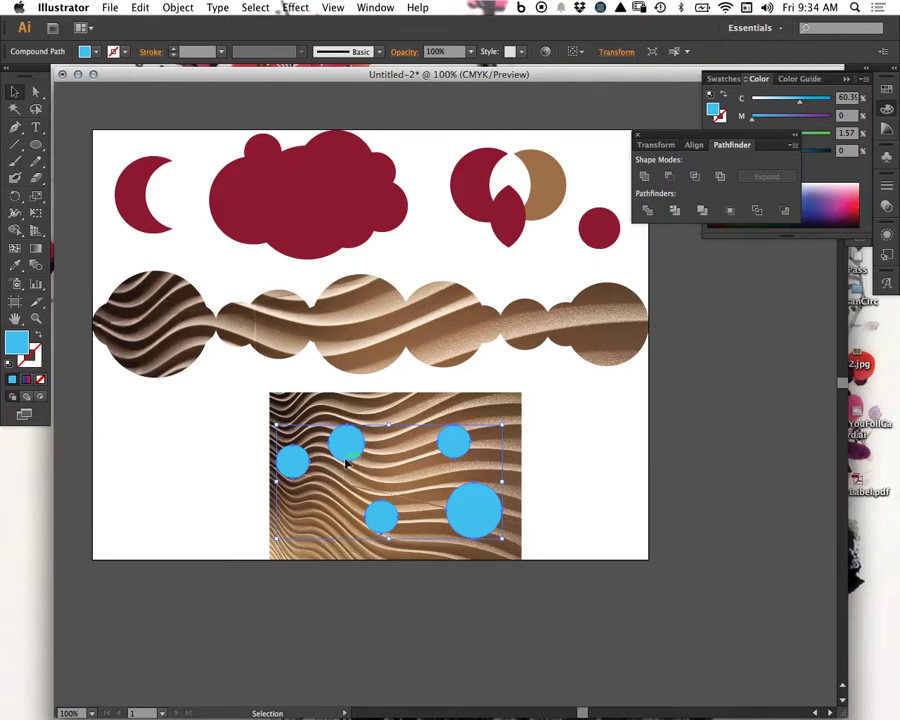
- Make a clipping mask from the compound circles and the texture image, and move the clipped circles up and to the left
click(535, 472)
drag(411, 492, 233, 548)
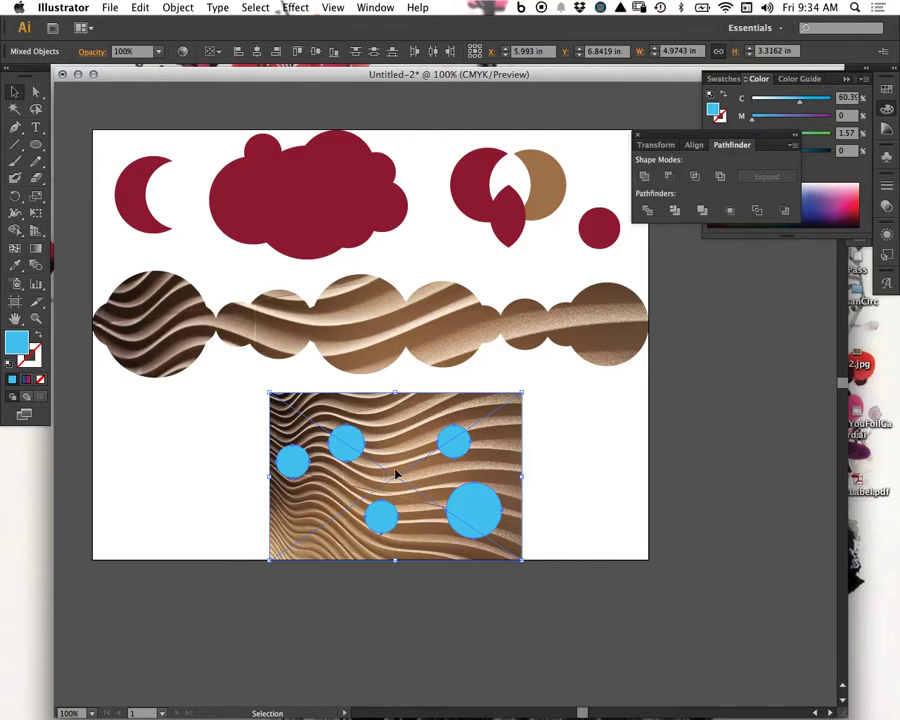
right_click(410, 472)
click(462, 546)
click(457, 644)
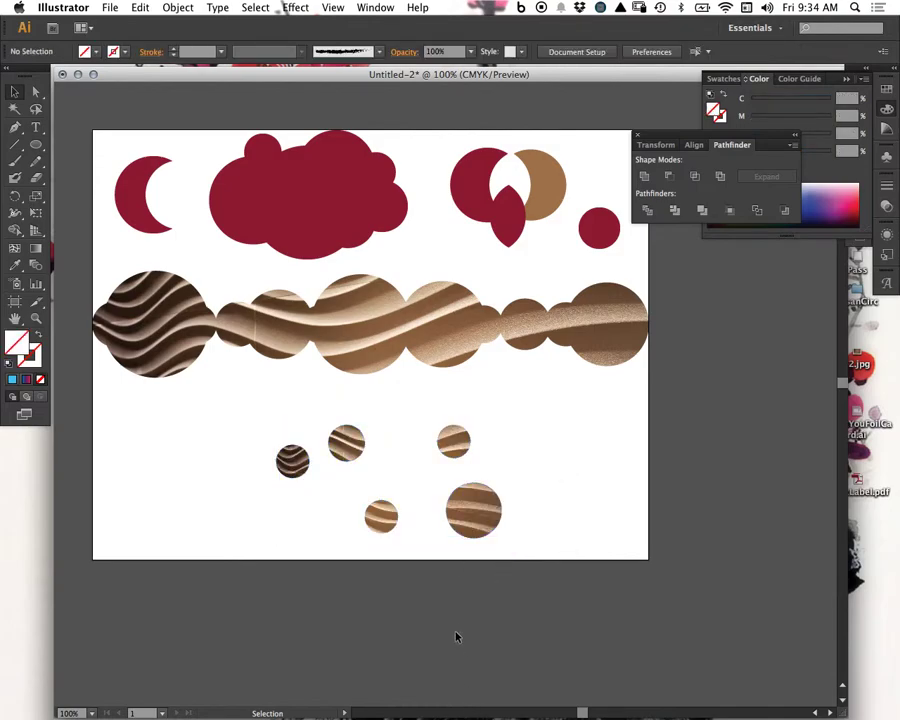
drag(478, 520, 381, 497)
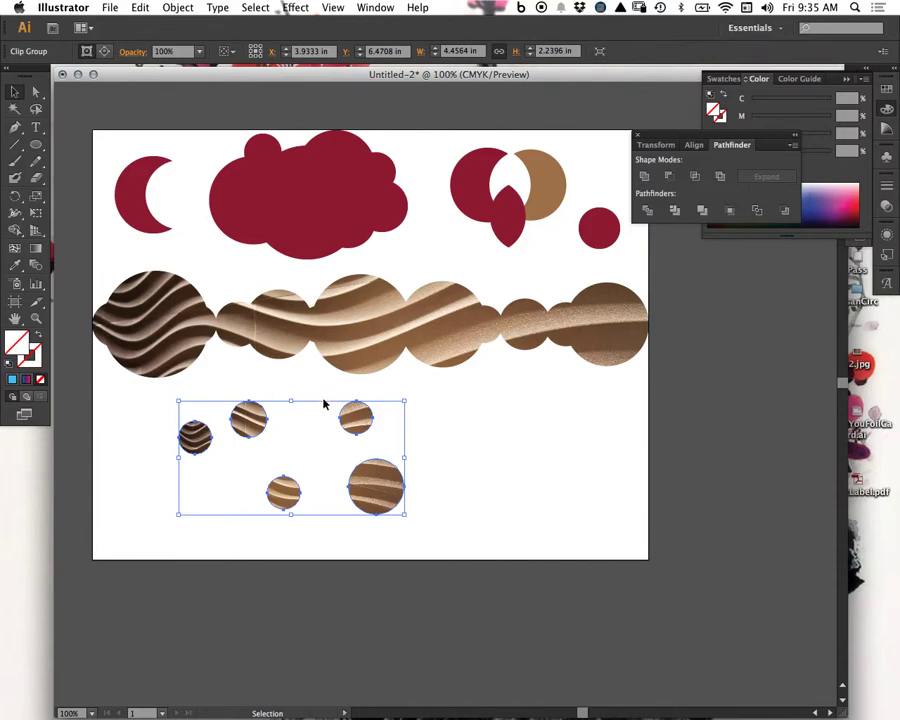
click(455, 510)
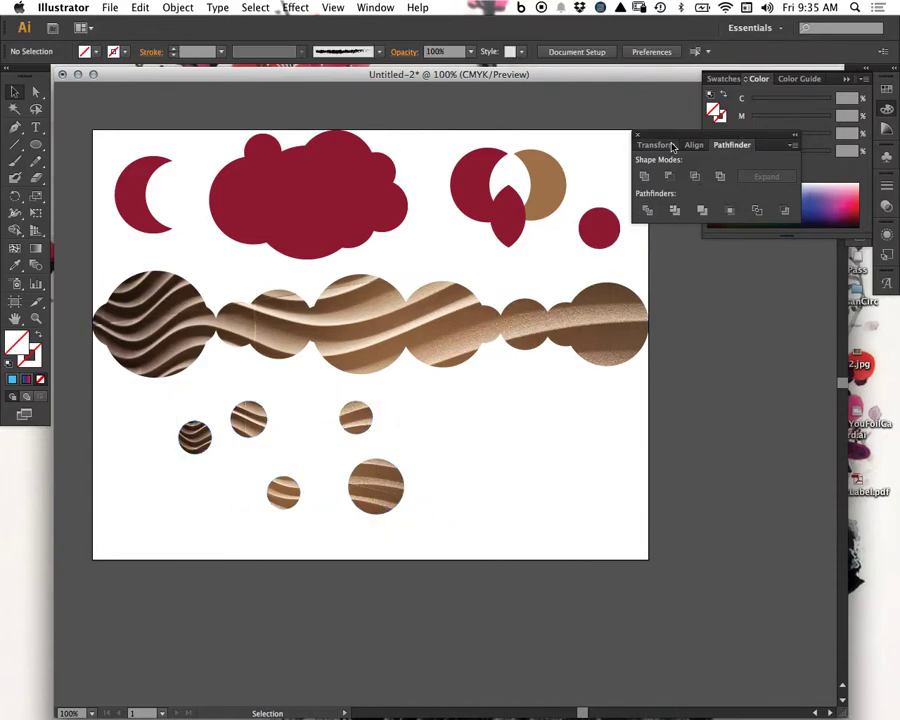
- Clear the Pathfinder and Color panels away from the artwork
drag(713, 141, 785, 244)
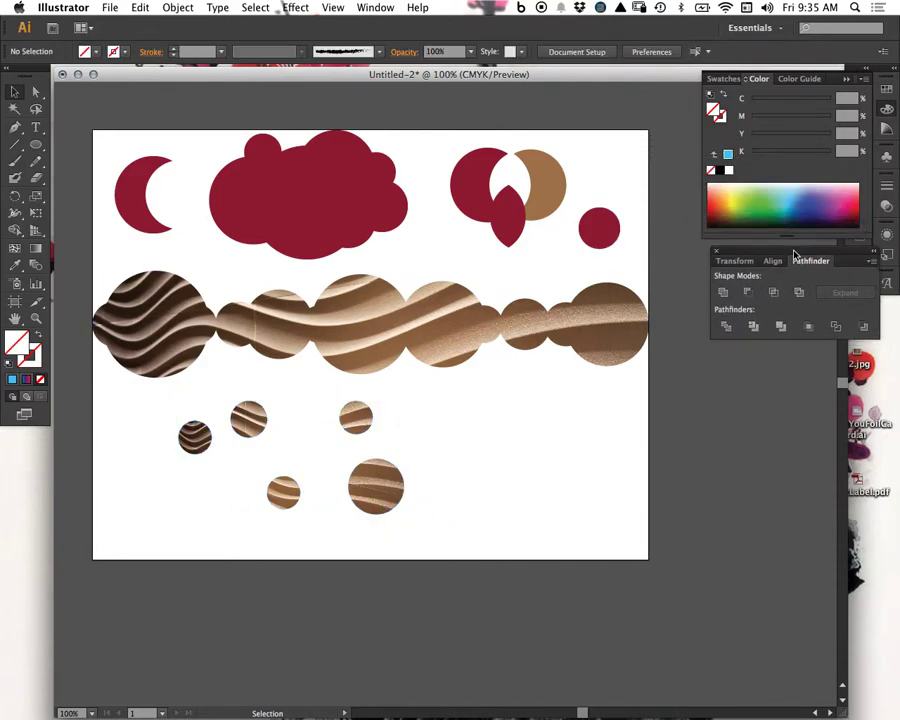
click(707, 241)
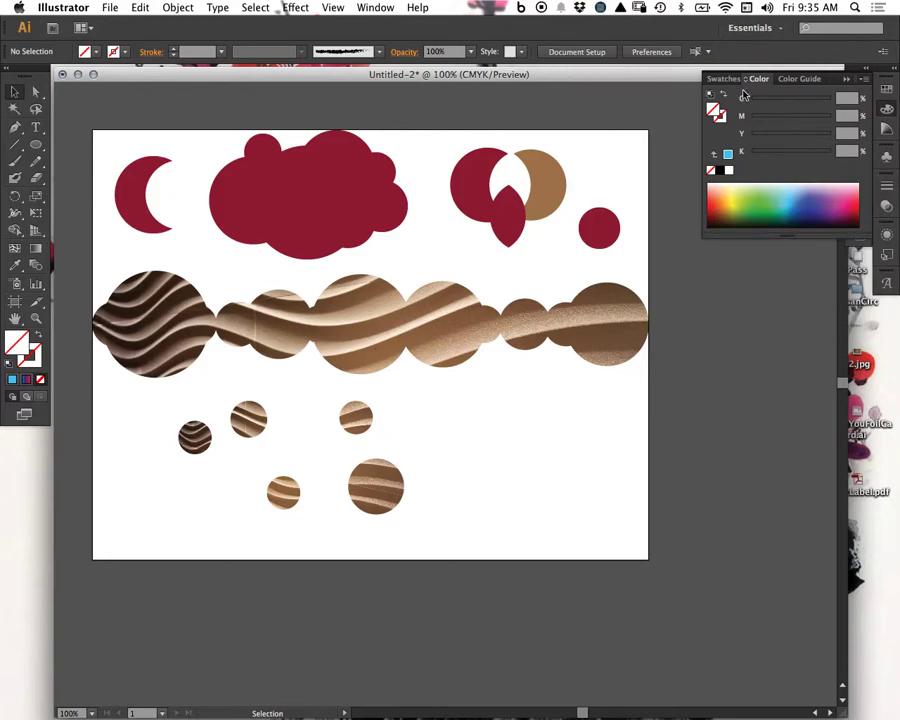
click(846, 78)
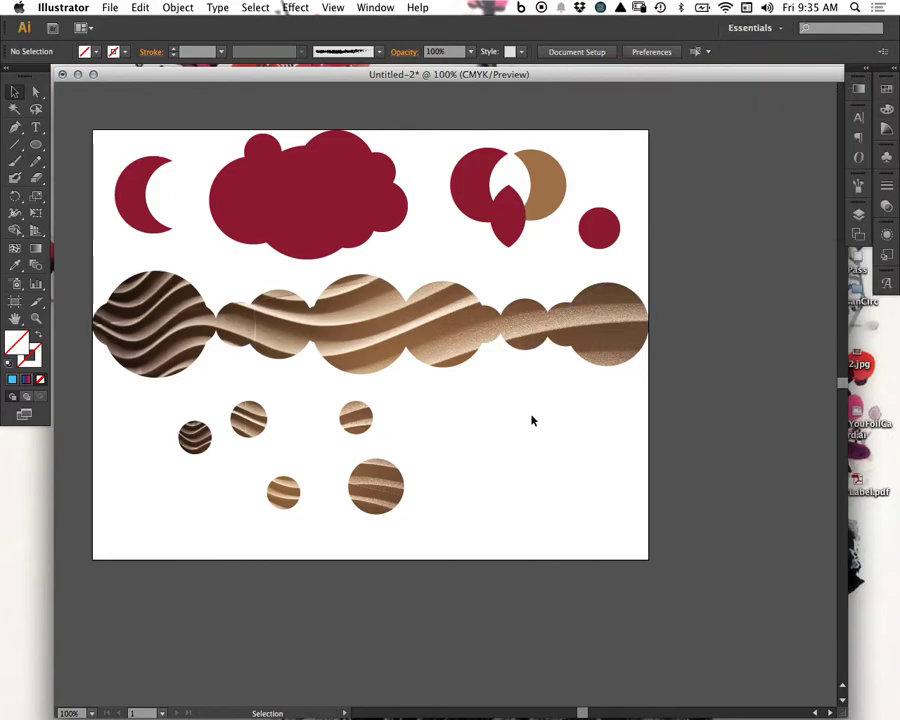
- Examine the blending modes offered for transparency without changing the current mode
click(886, 205)
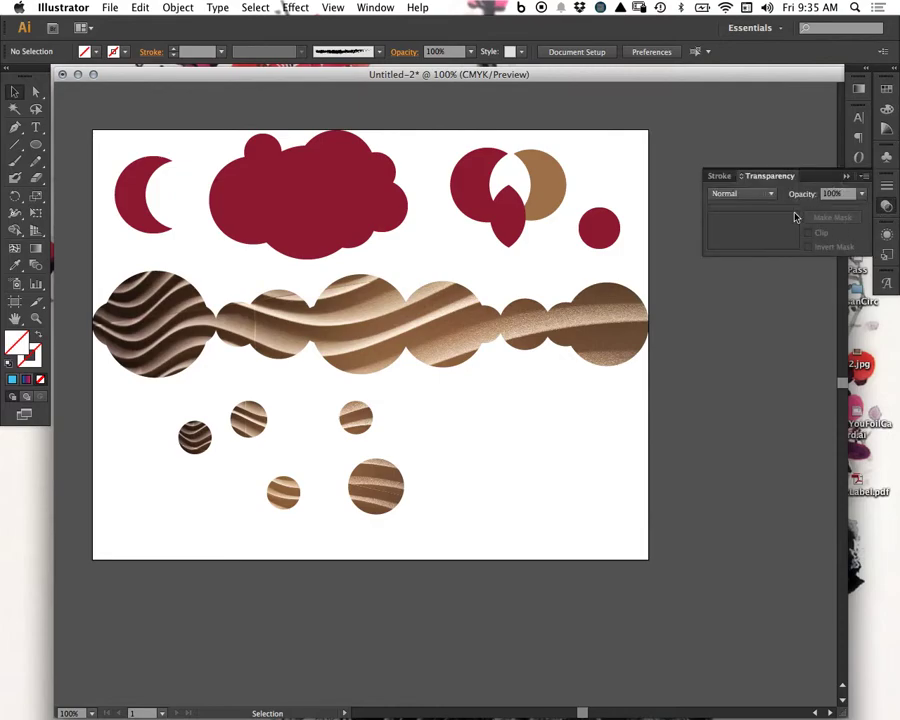
click(745, 193)
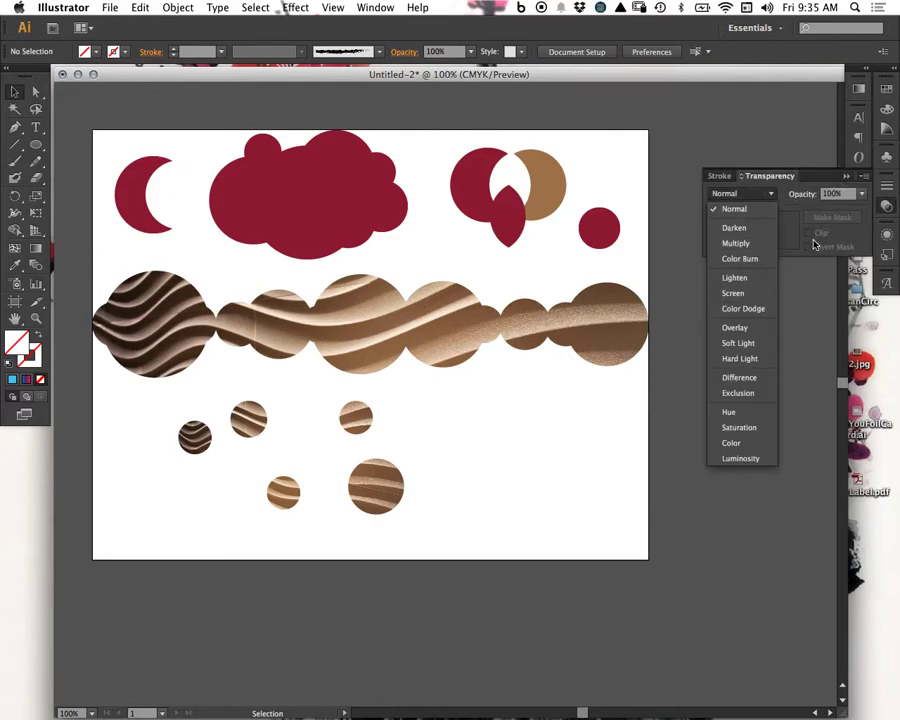
click(790, 181)
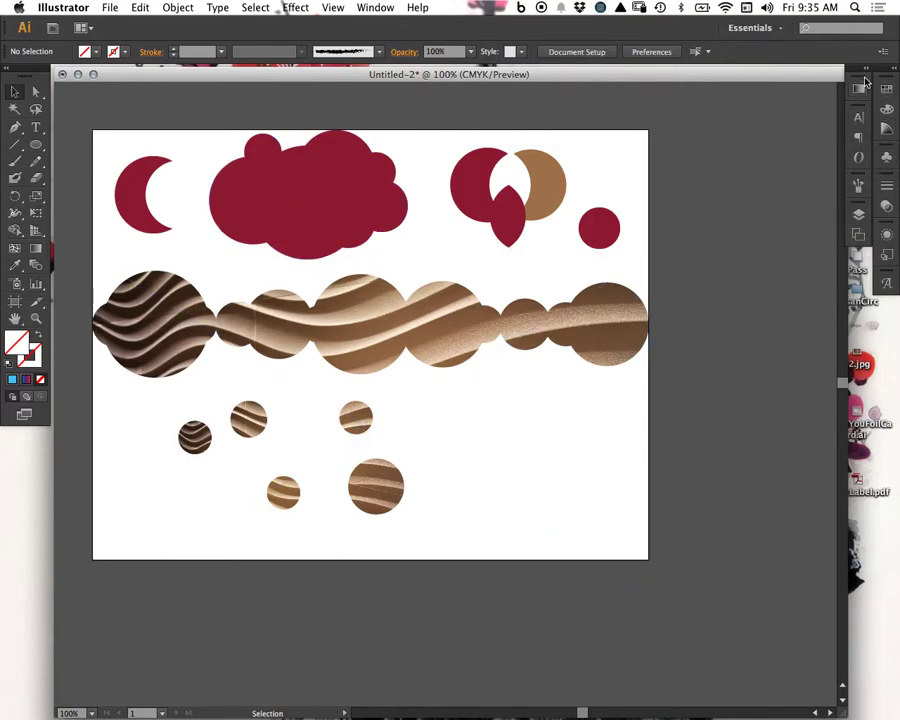
- Bring the Pathfinder options back beside the artwork and review the Transform and Align options with the maroon and brown crescent group selected
click(378, 8)
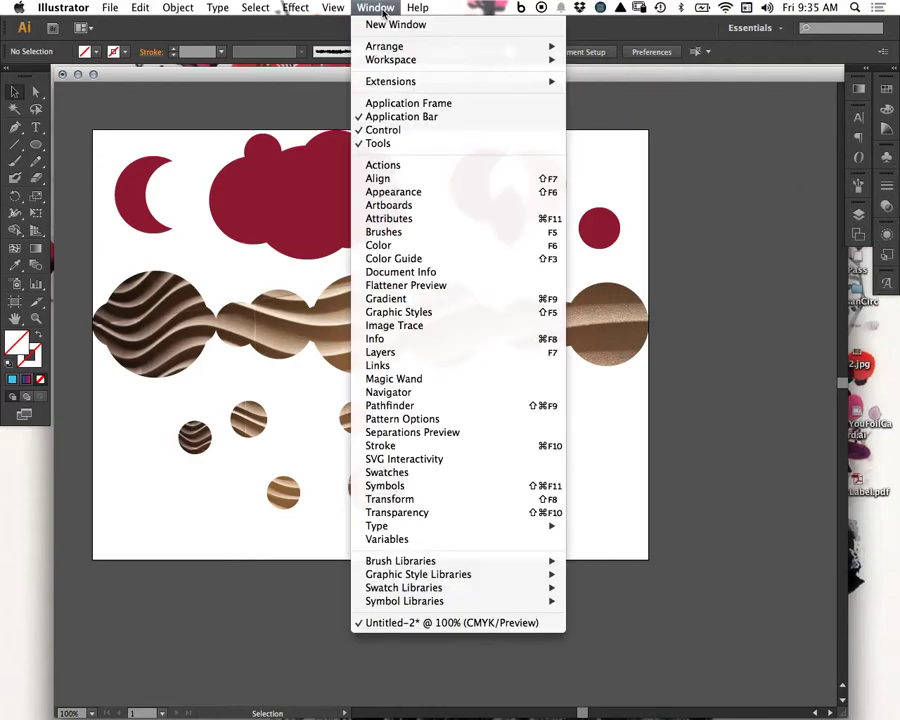
click(453, 406)
drag(790, 246, 700, 161)
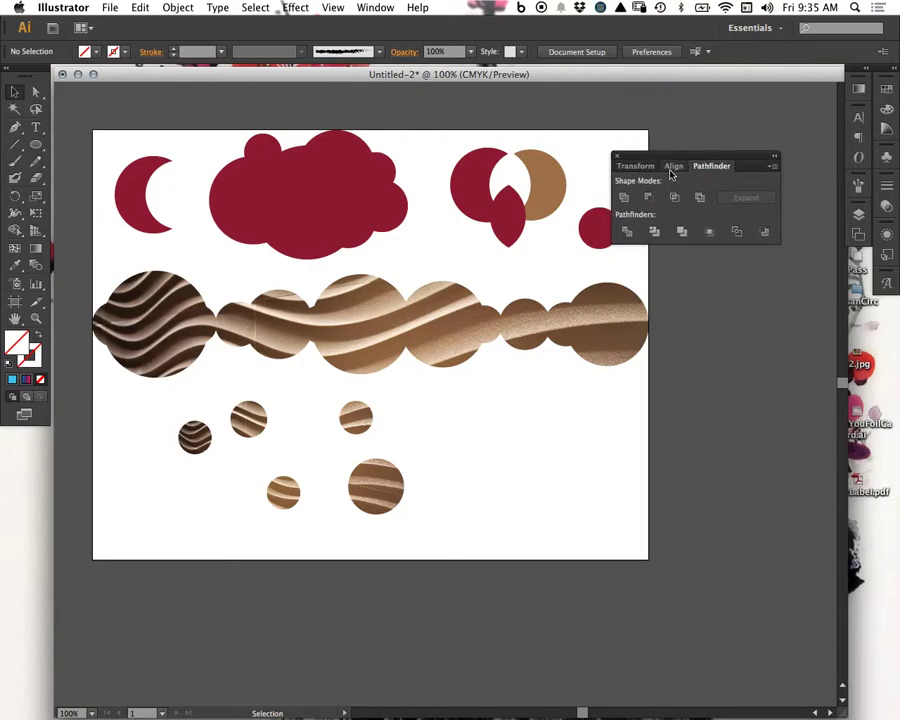
click(639, 166)
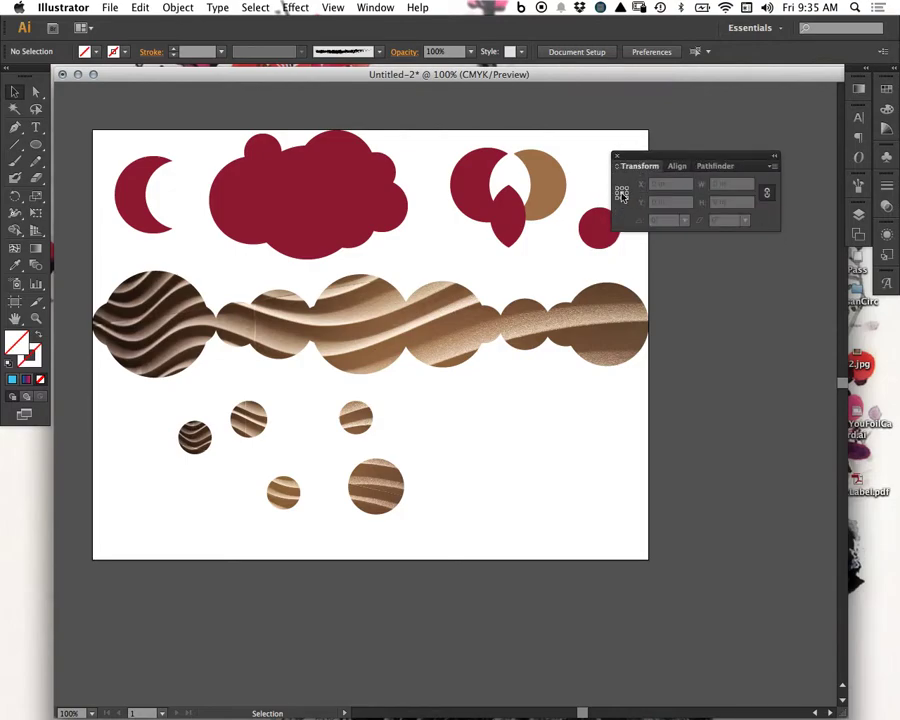
click(368, 505)
click(490, 201)
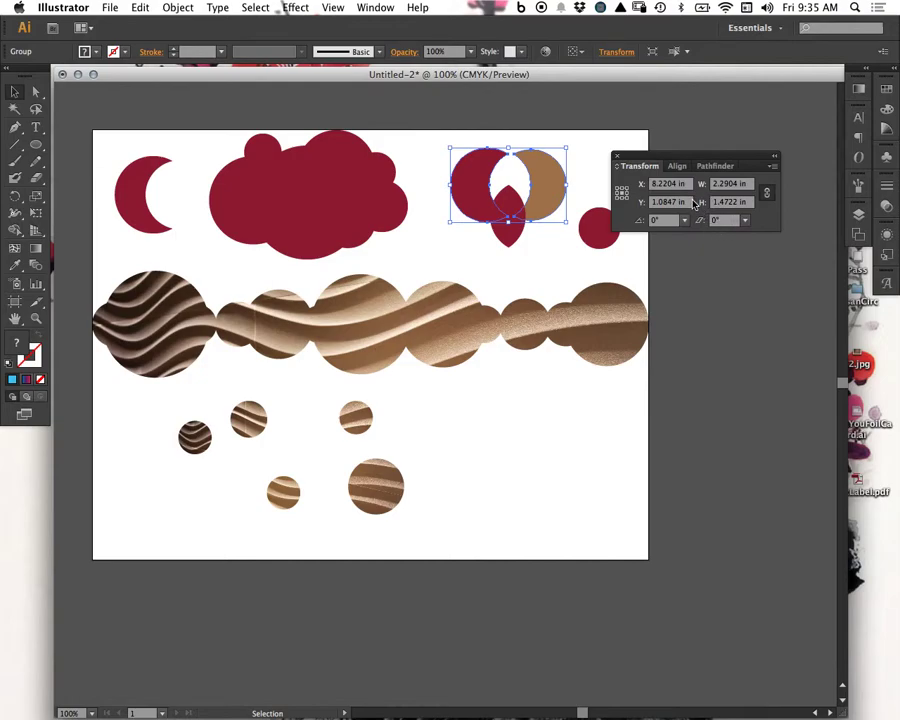
click(678, 166)
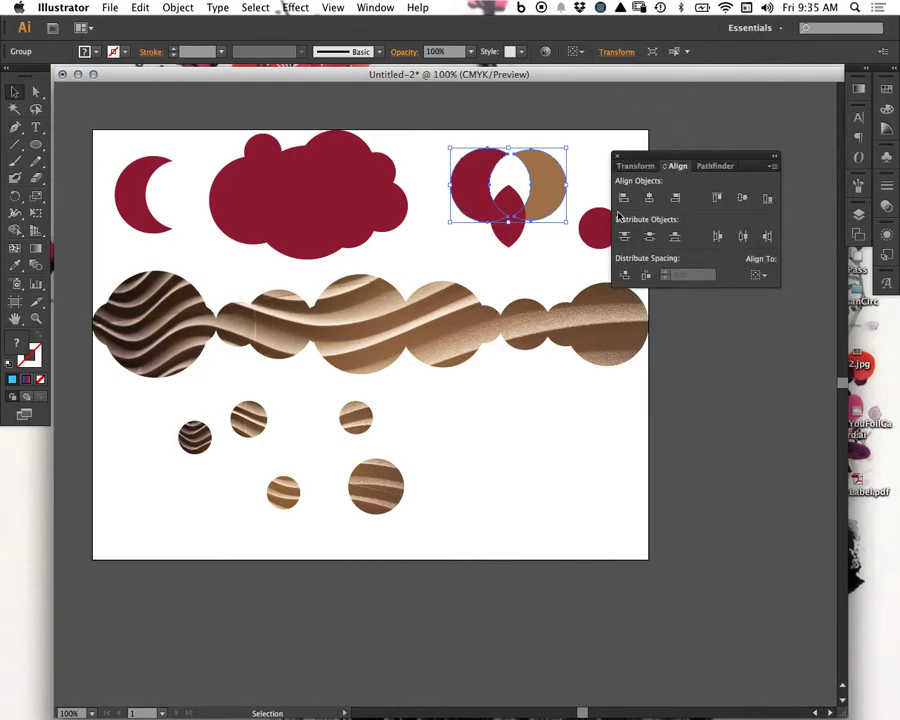
click(714, 166)
drag(676, 153, 711, 122)
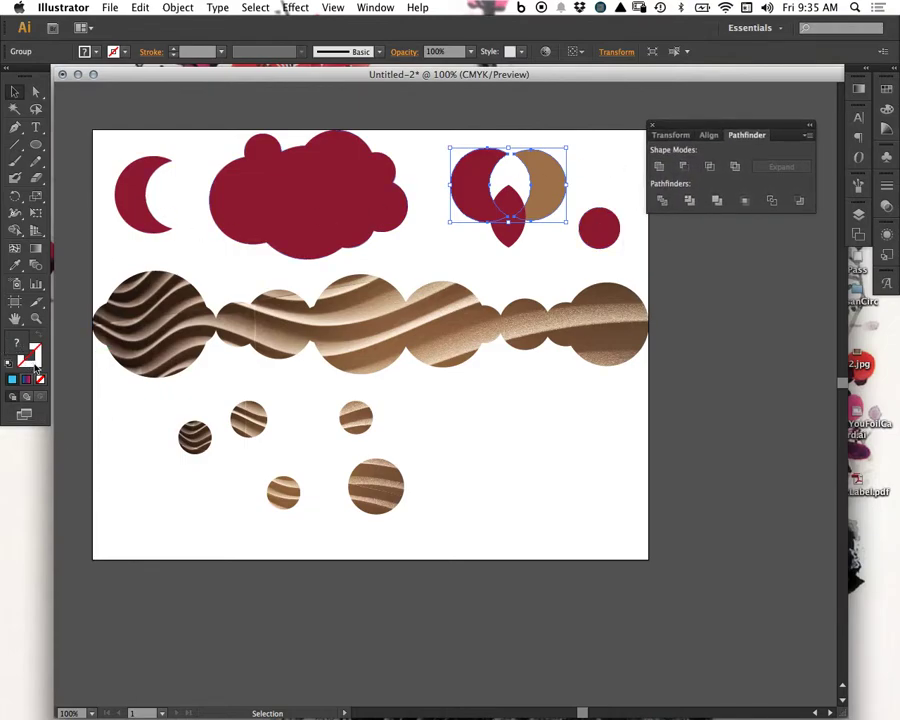
- Create a three-sided polygon with the Polygon tool in the empty area beside the clipped circles
click(37, 146)
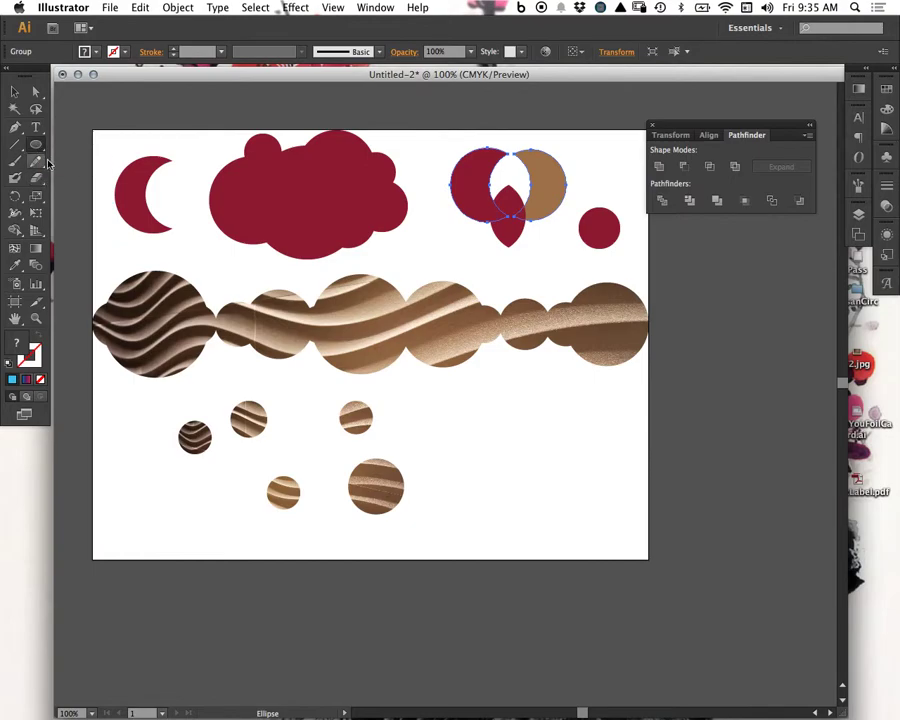
drag(36, 146, 108, 197)
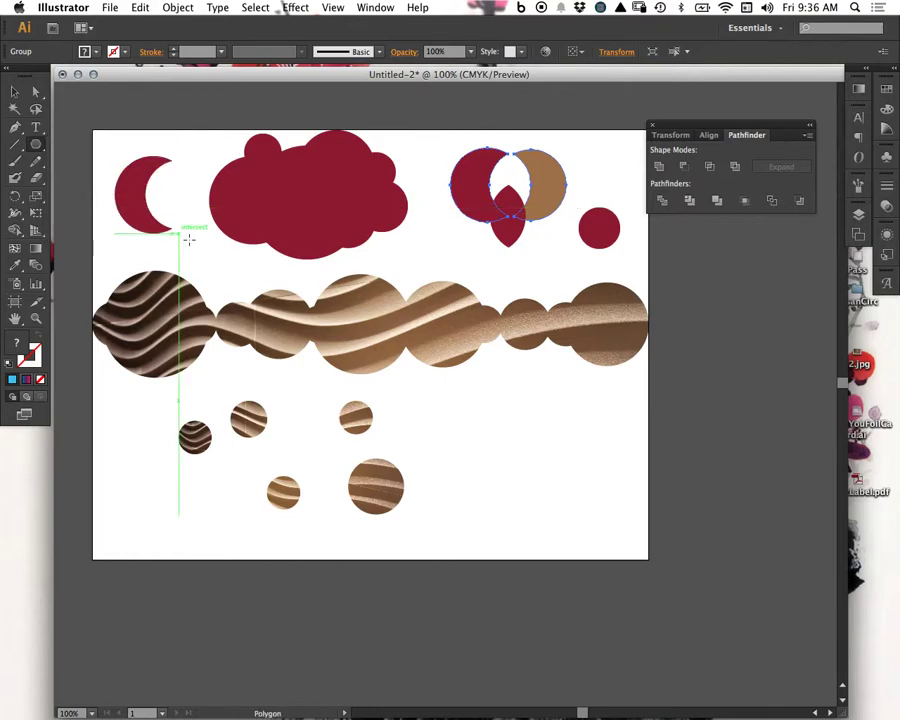
click(506, 434)
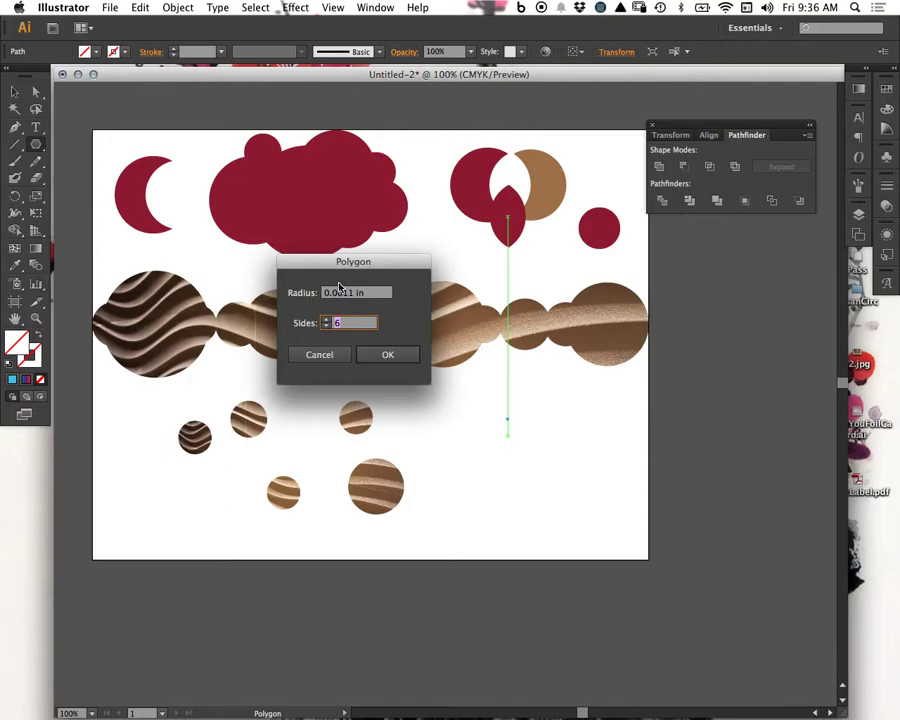
text(8)
click(393, 359)
- Draw several triangles of different sizes with no fill or stroke around the empty lower-right area of the artboard
drag(435, 409, 500, 507)
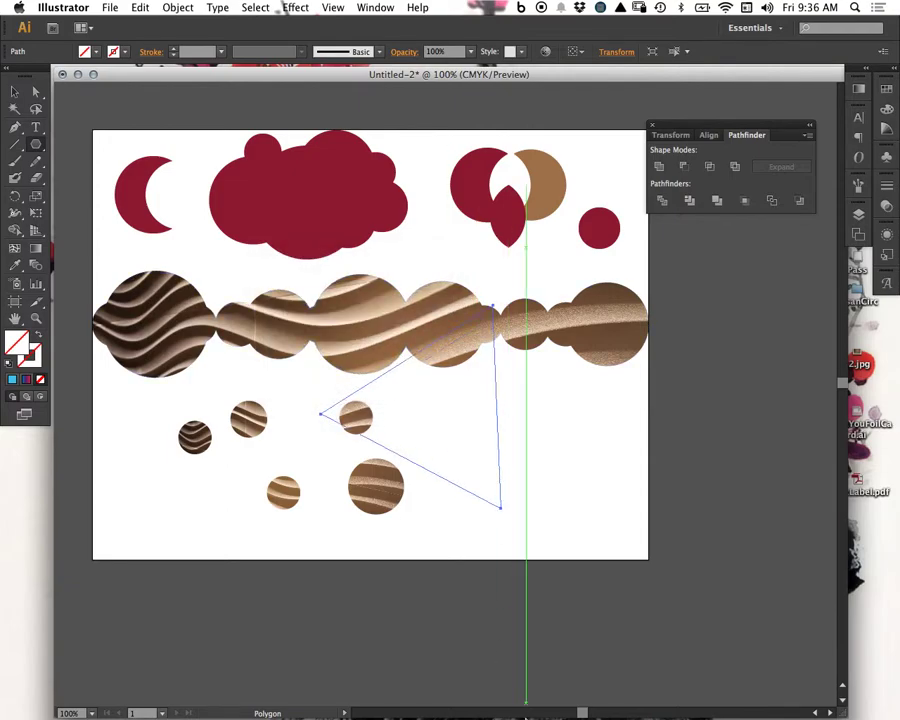
drag(544, 428, 506, 495)
drag(588, 425, 534, 472)
drag(439, 436, 404, 461)
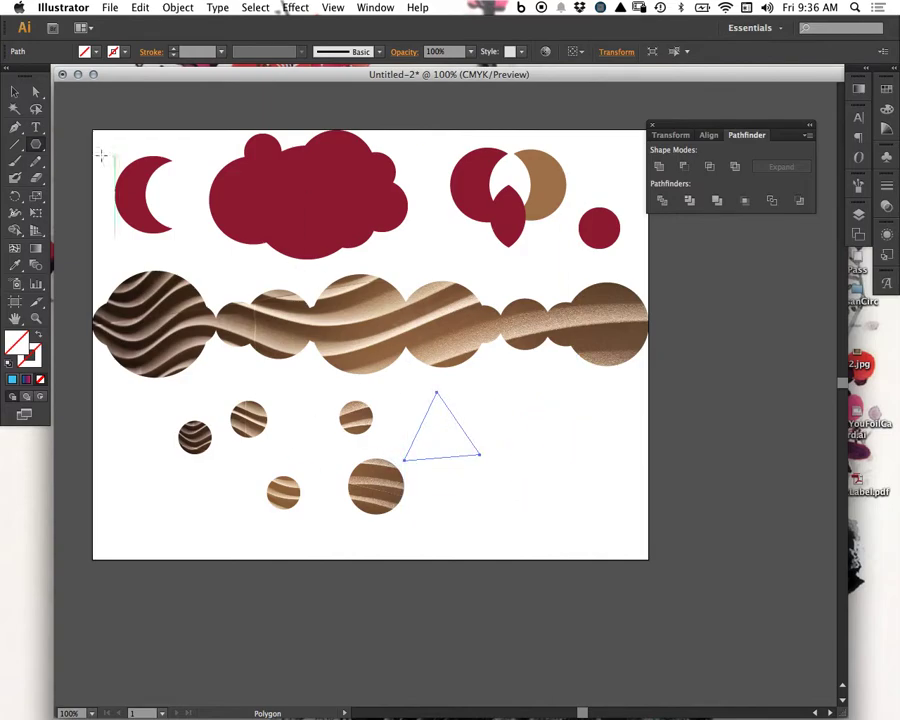
- Select all the unfilled triangles in the lower-right area of the artboard, fill them with the light blue swatch and deselect them
click(15, 92)
drag(616, 538, 395, 372)
drag(599, 500, 506, 372)
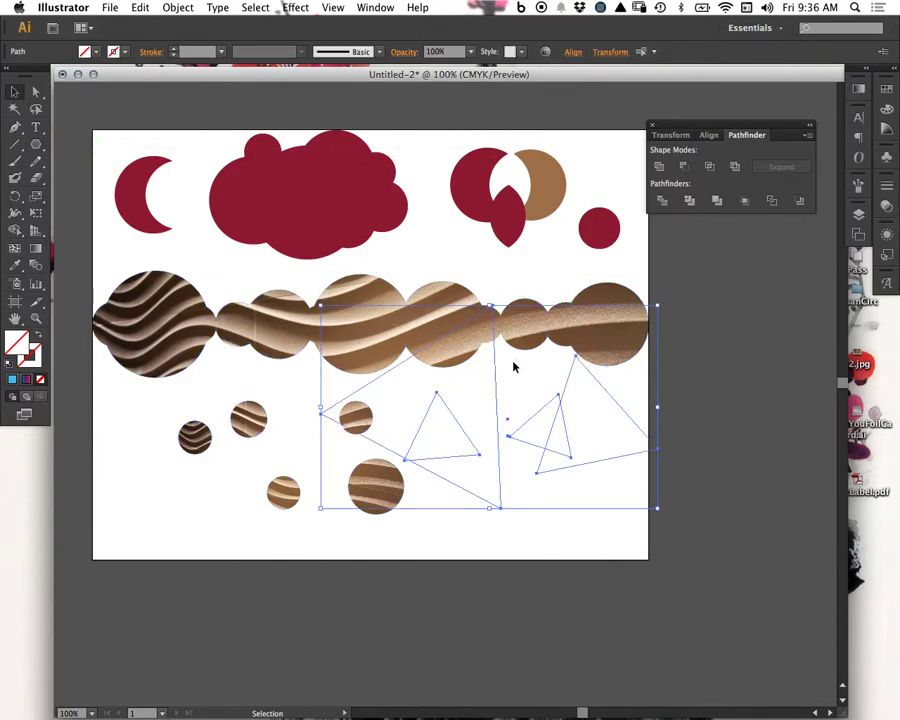
click(886, 108)
click(790, 104)
click(688, 294)
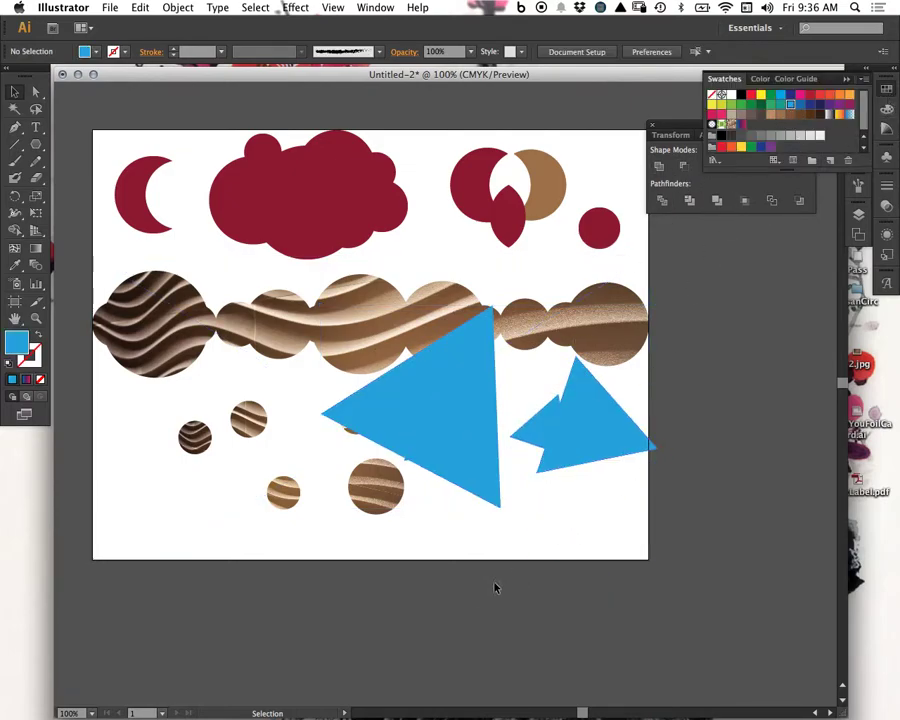
- Cut the small triangle out of the large blue triangle with Minus Front and move the cut shape down and to the right
click(471, 408)
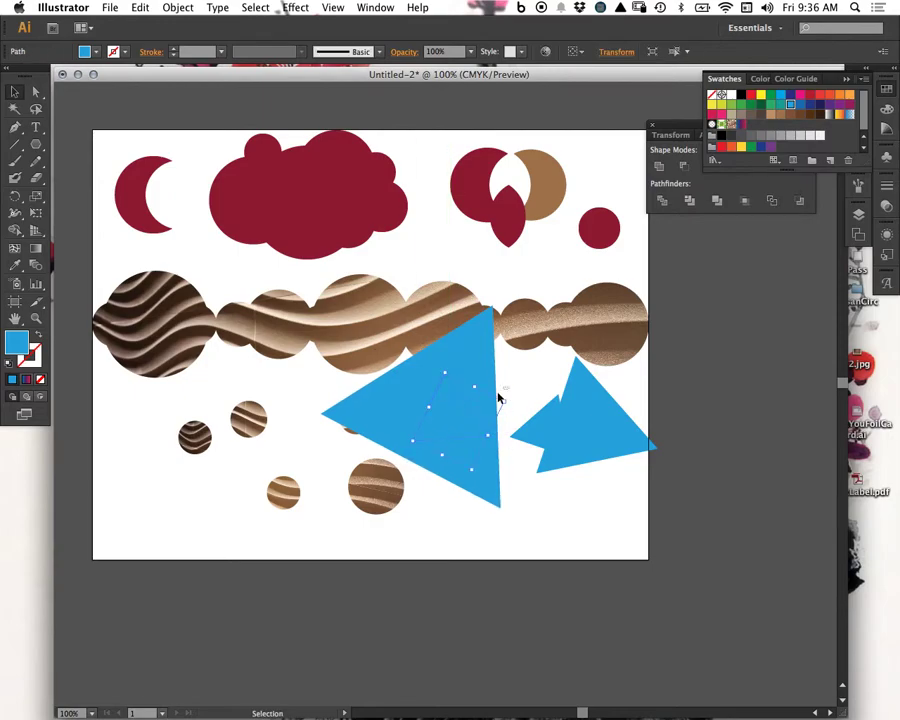
shift+click(492, 395)
click(684, 166)
drag(477, 350, 519, 403)
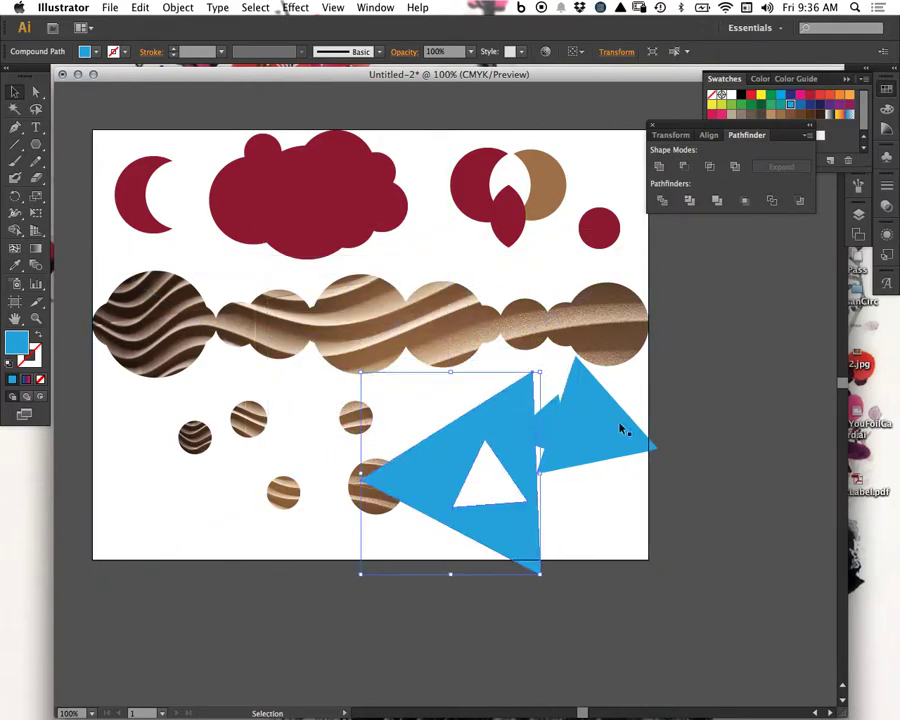
click(632, 411)
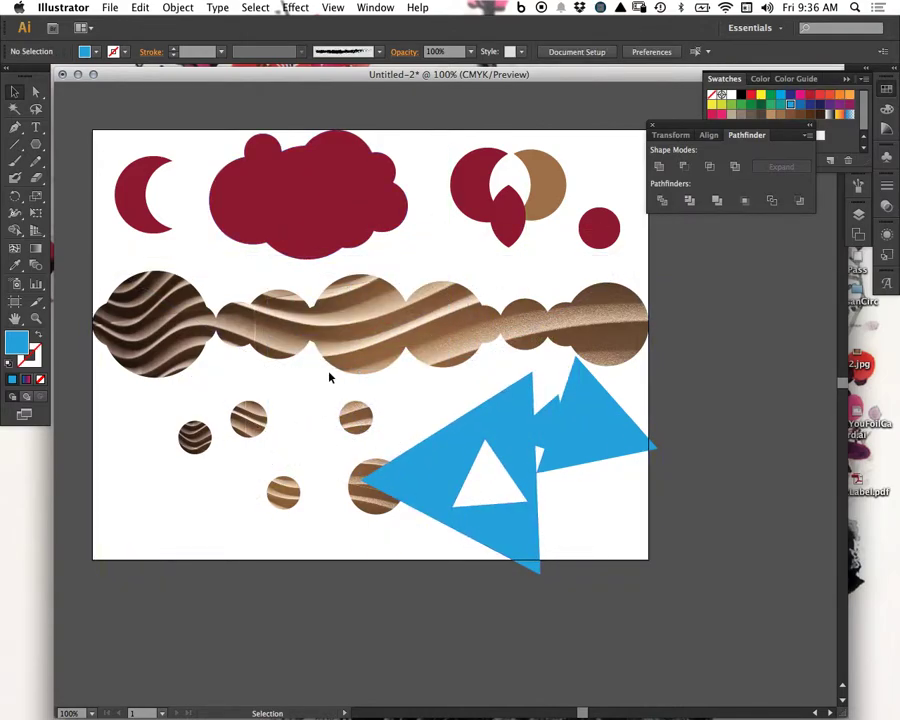
- Collapse the Swatches and move the floating Pathfinder options clear of the artboard, beside the docked panel icons
click(845, 79)
click(848, 80)
drag(705, 126, 733, 70)
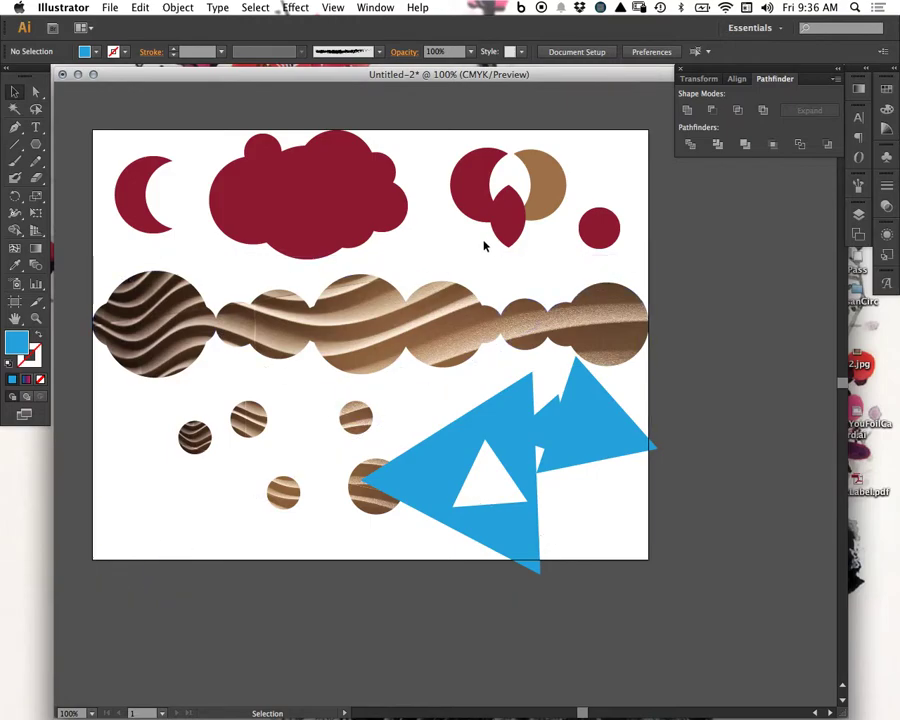
- Select all the artwork and save the document to the Desktop as sample.ai in Adobe Illustrator format, version Illustrator CS6
key(super+a)
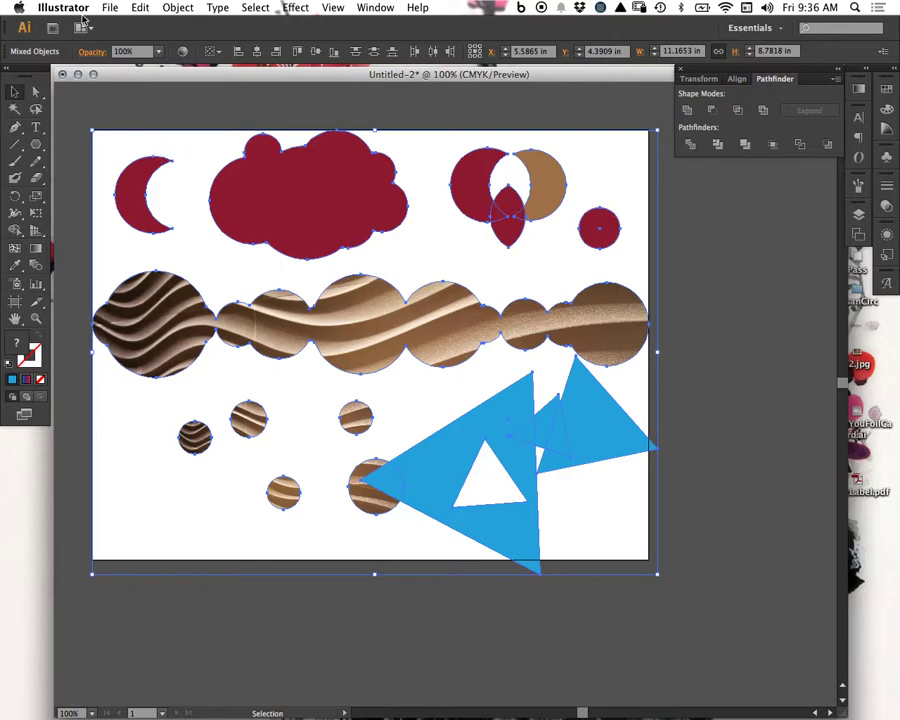
click(110, 7)
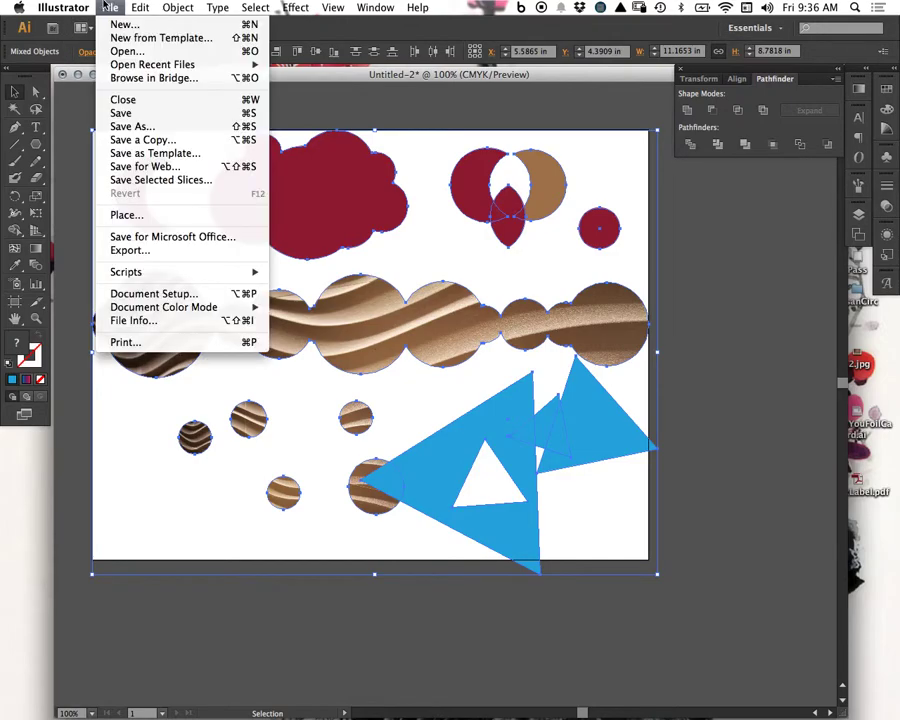
click(144, 120)
click(461, 368)
click(461, 368)
click(440, 368)
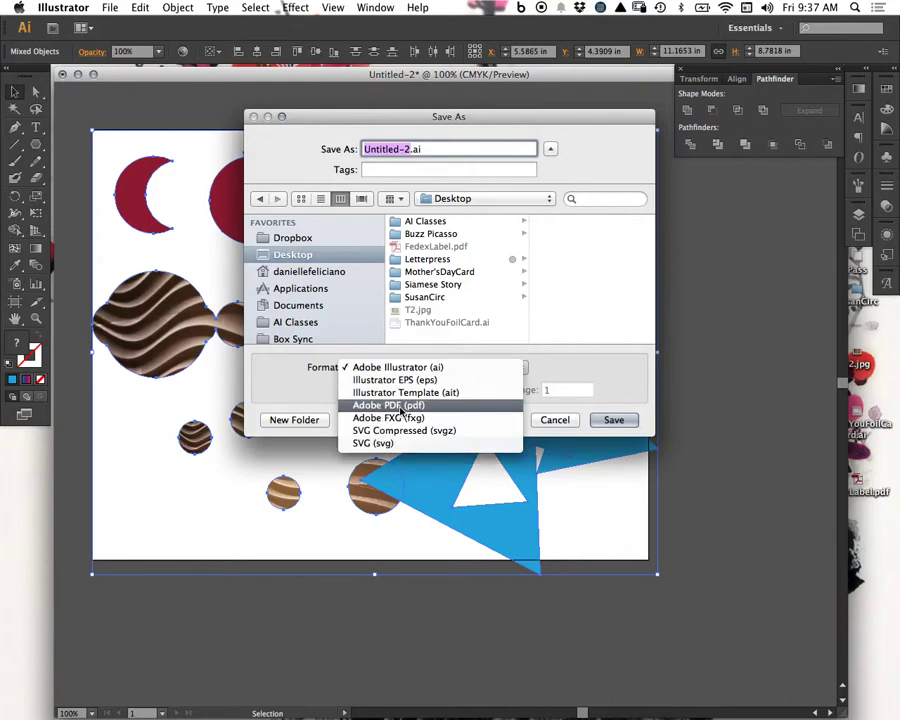
click(436, 366)
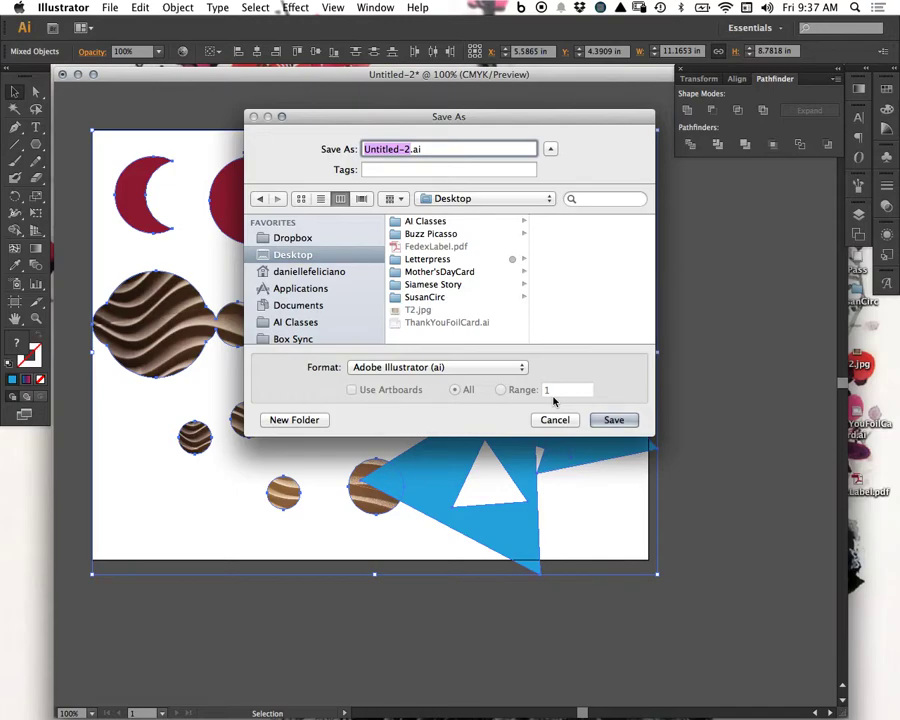
text(sample)
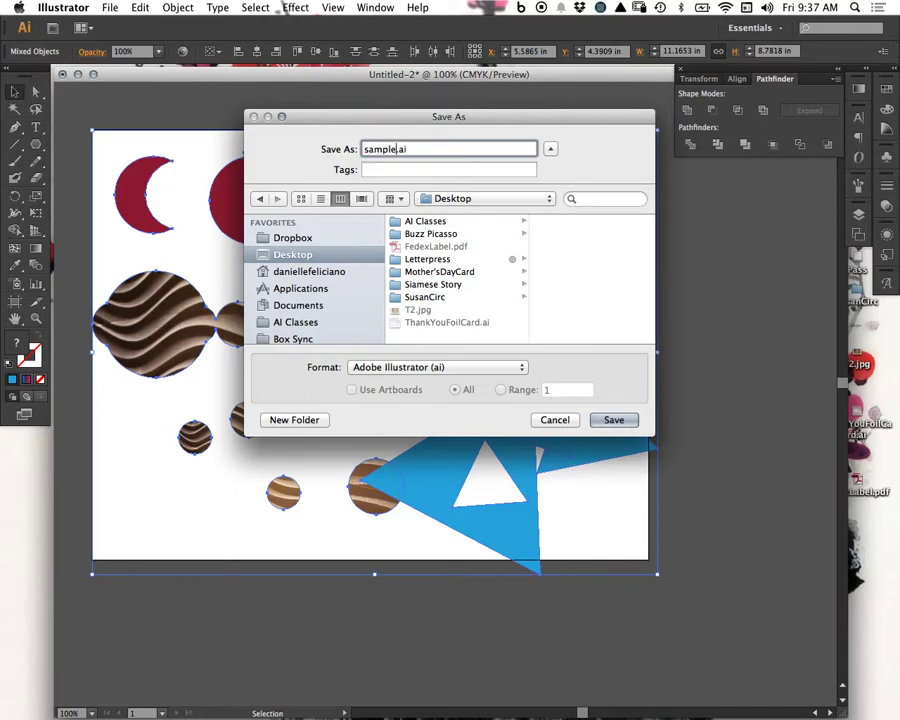
click(622, 429)
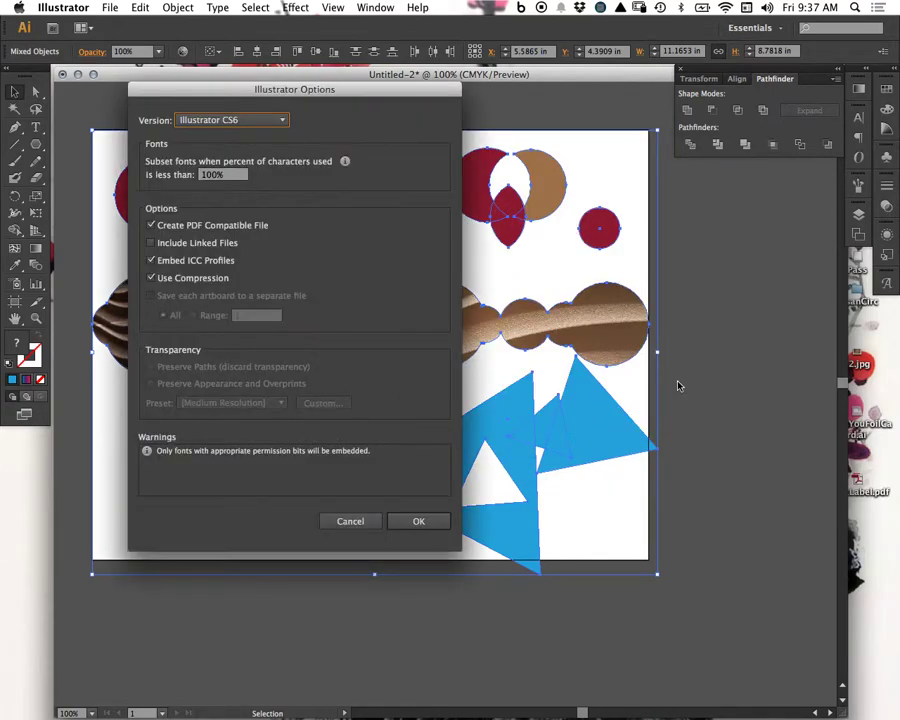
click(407, 521)
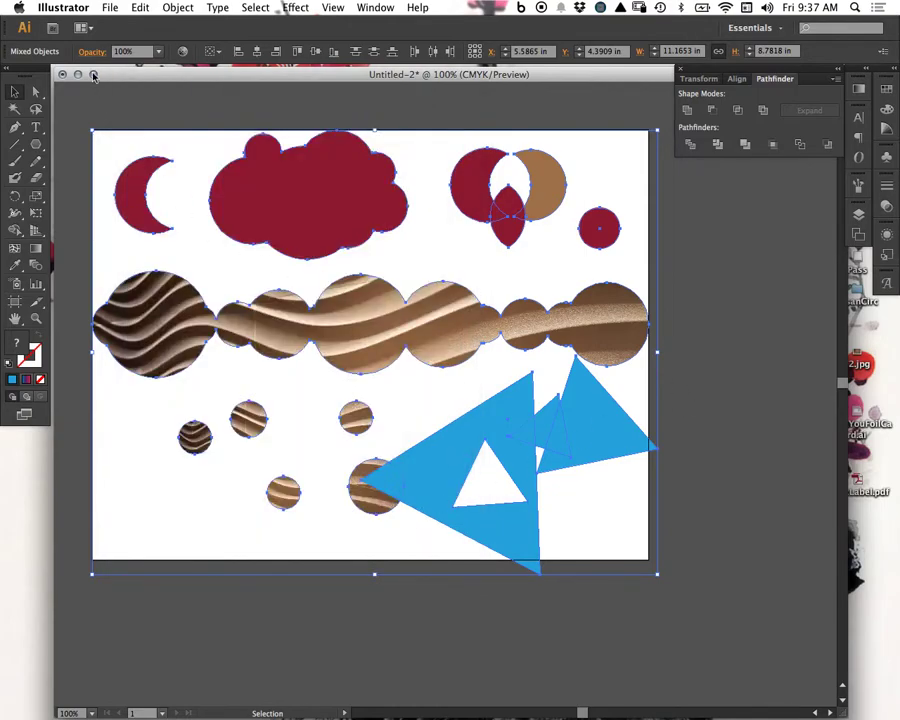
- Export the artboard to the Desktop as a JPEG named sample, using artboards, CMYK, quality 10 and High (300 ppi) resolution
click(113, 8)
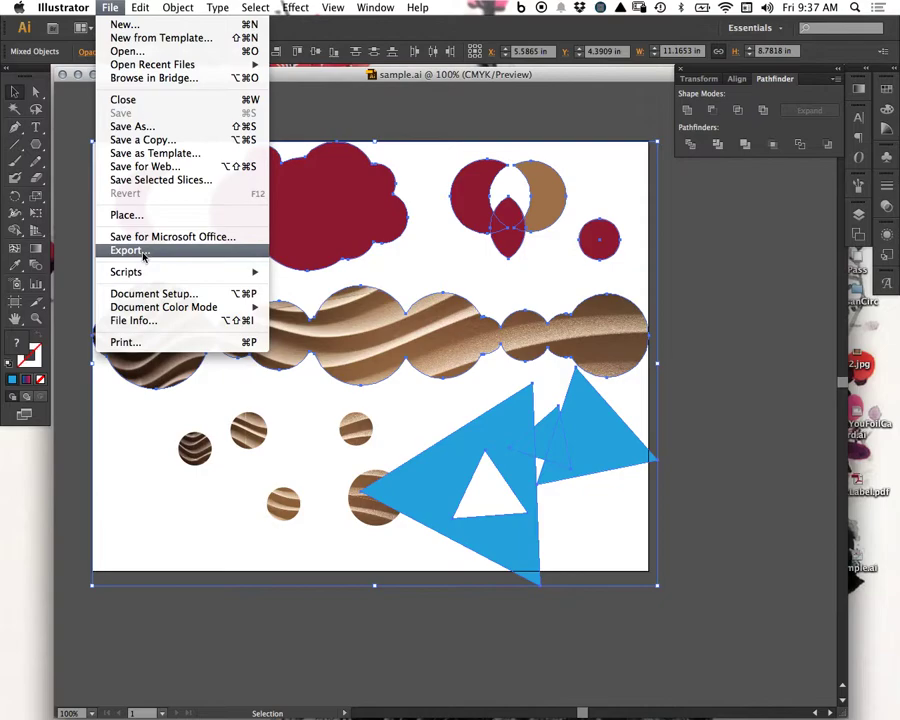
click(143, 251)
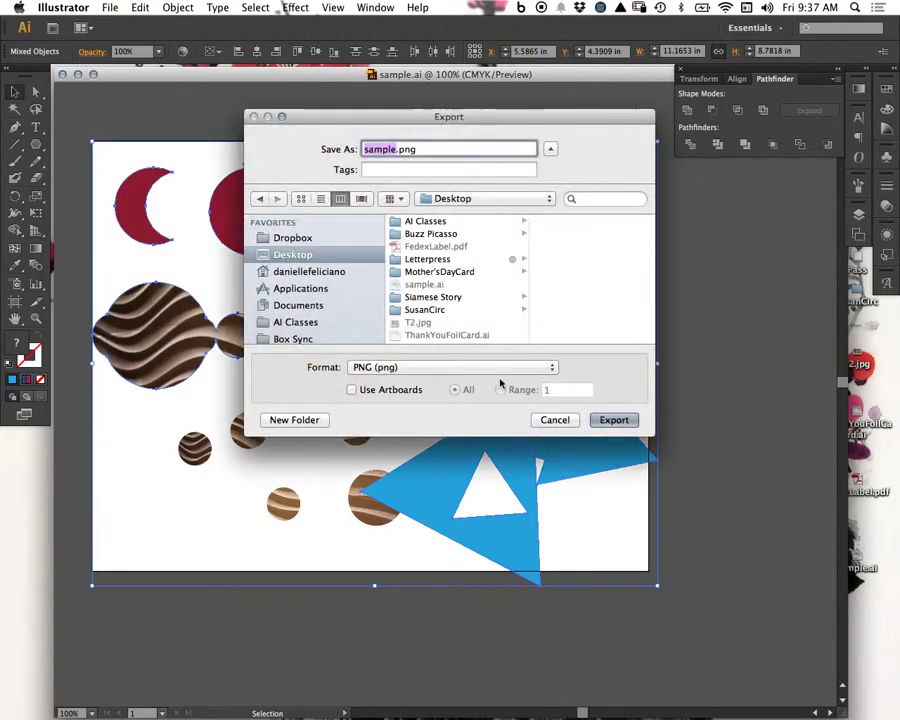
click(482, 372)
click(420, 443)
click(352, 389)
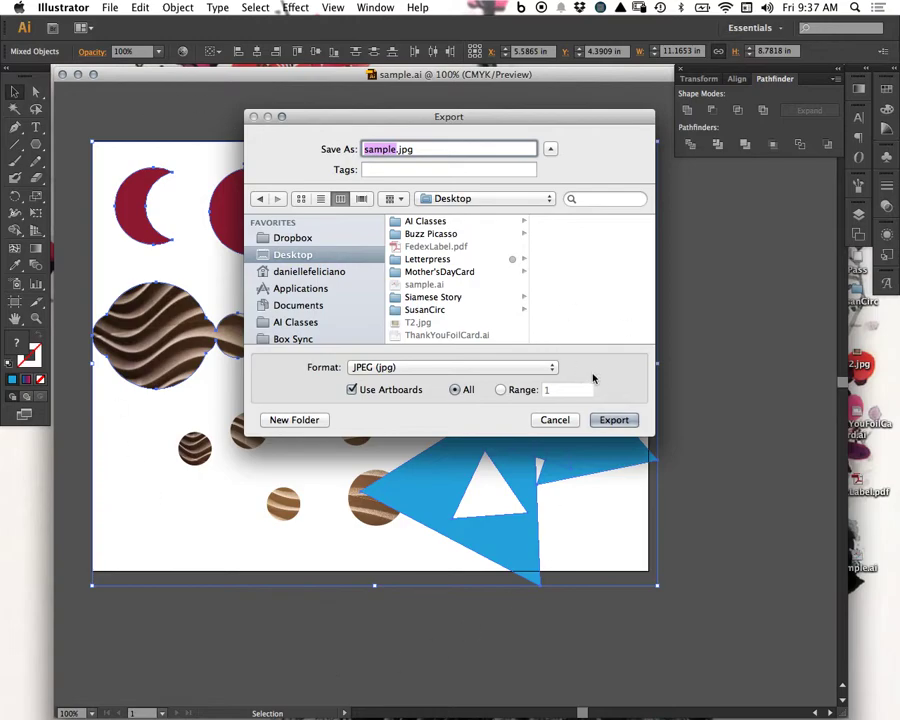
click(614, 420)
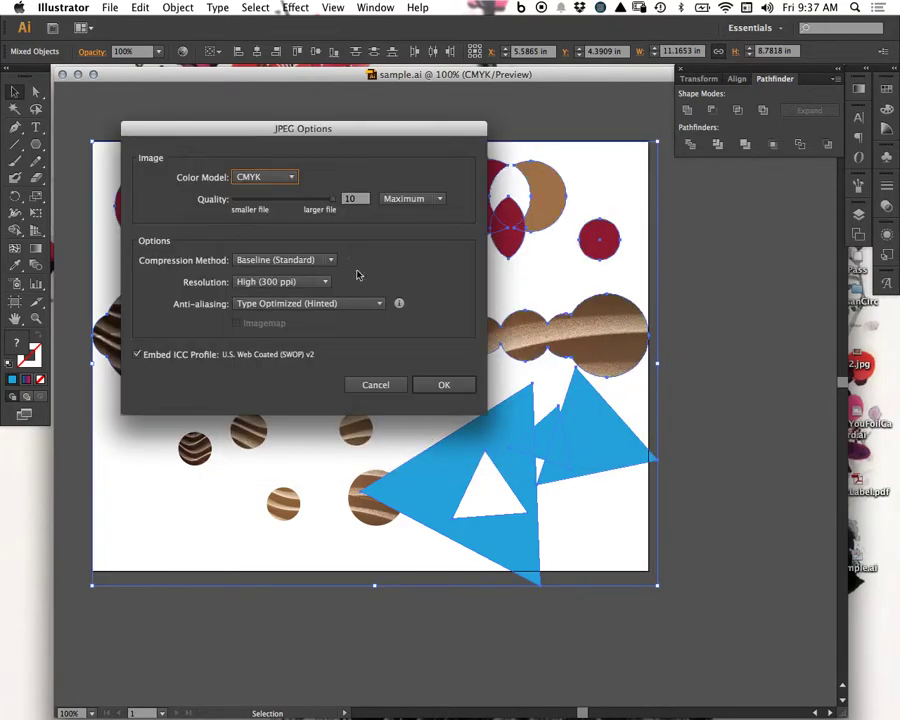
click(444, 385)
- Minimize the document, preview the exported sample-01.jpg from the desktop in Finder and close the preview
click(79, 75)
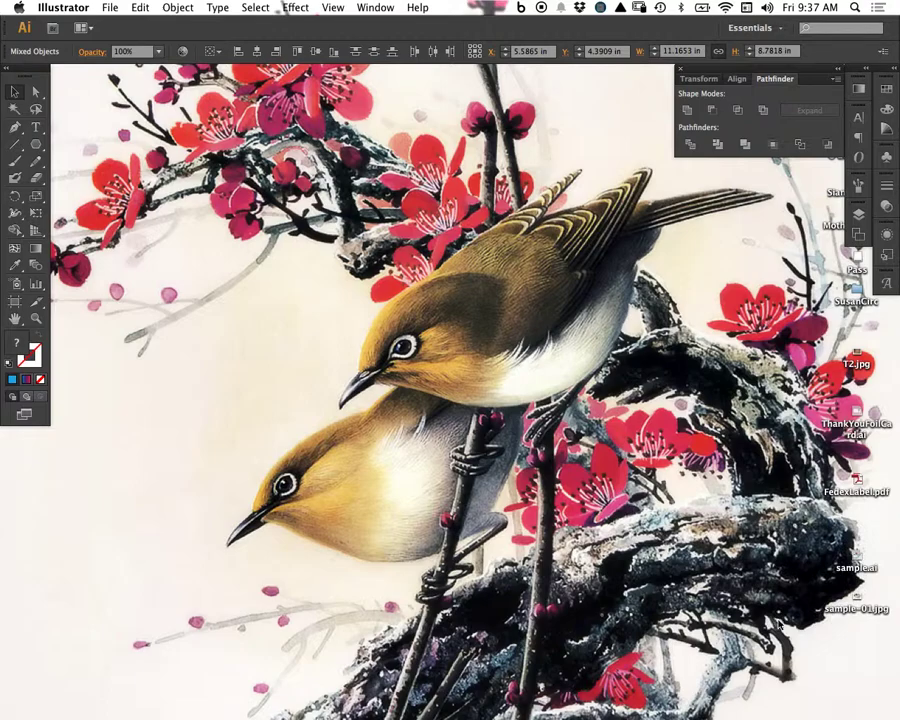
key(space)
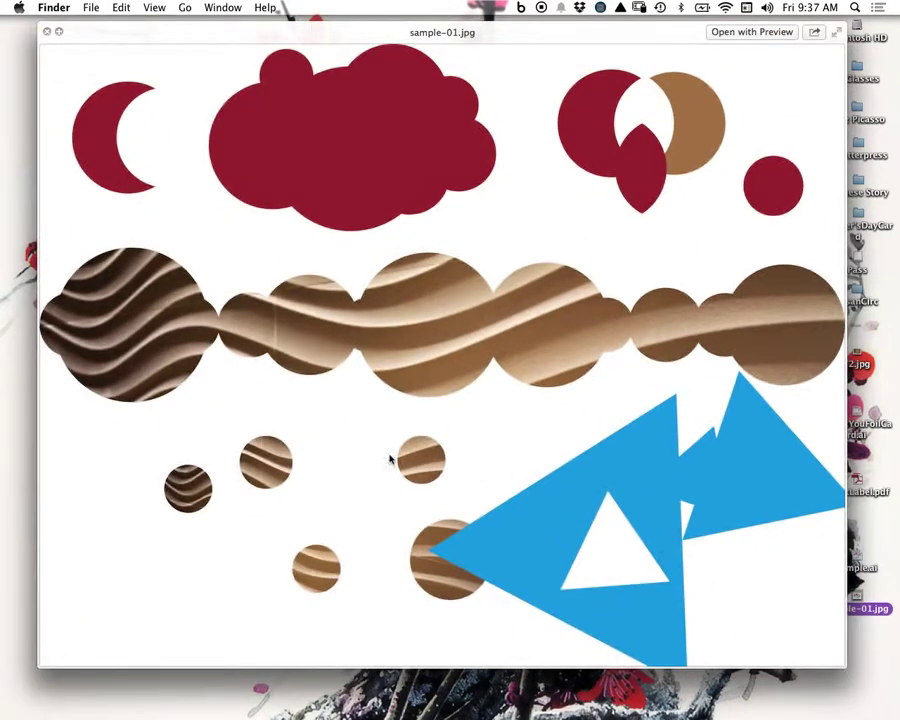
click(47, 32)
click(297, 310)
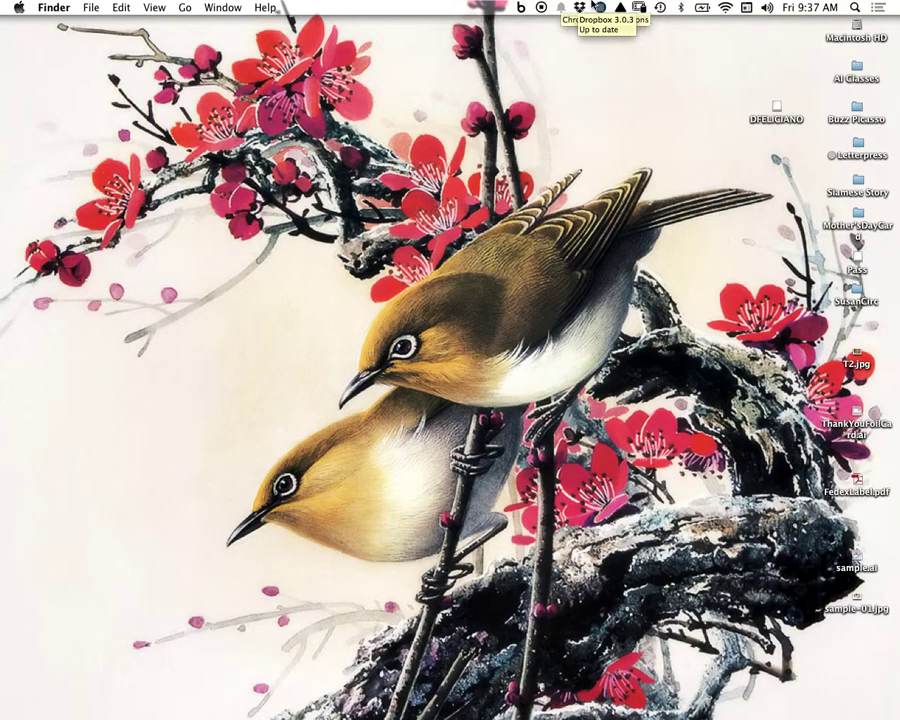